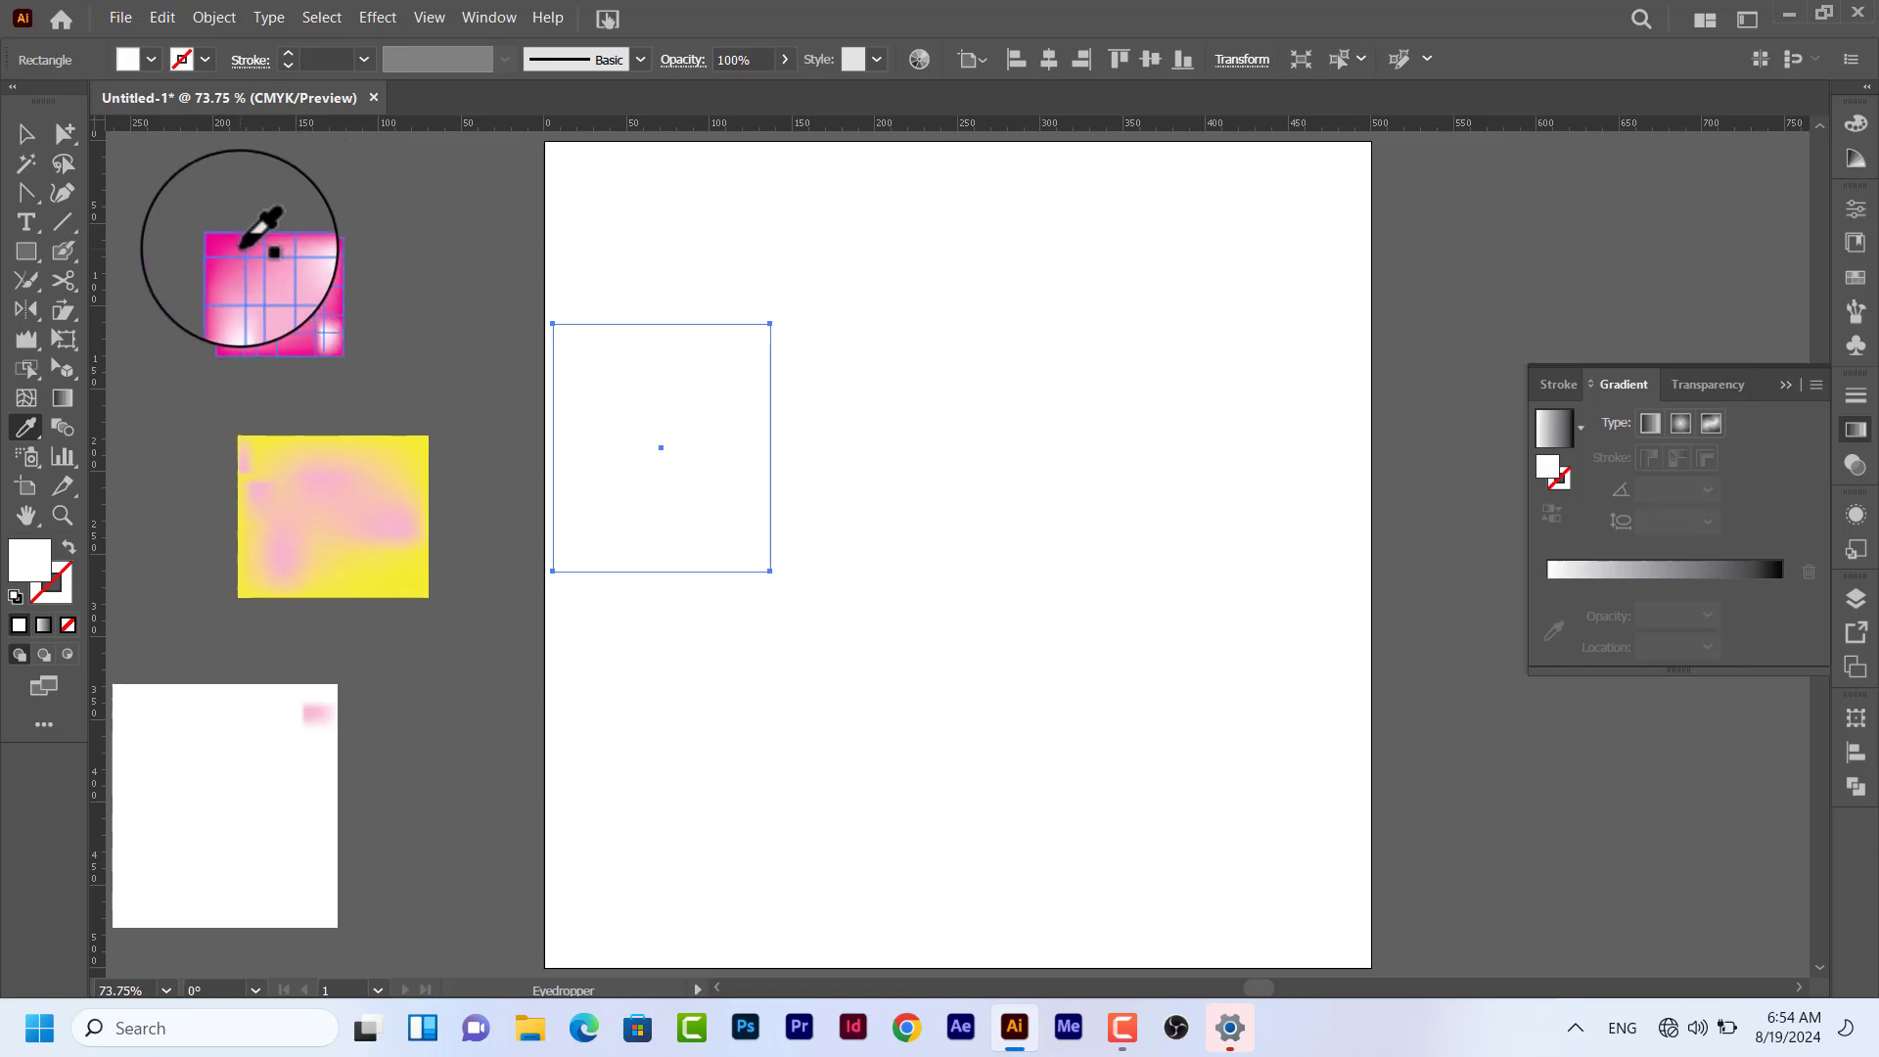
Fill the selected blank rectangle with the pink sampled from the edge of the pink mesh-gradient rectangle using the Eyedropper.
{"action": "left_click", "coordinate": [231, 247]}
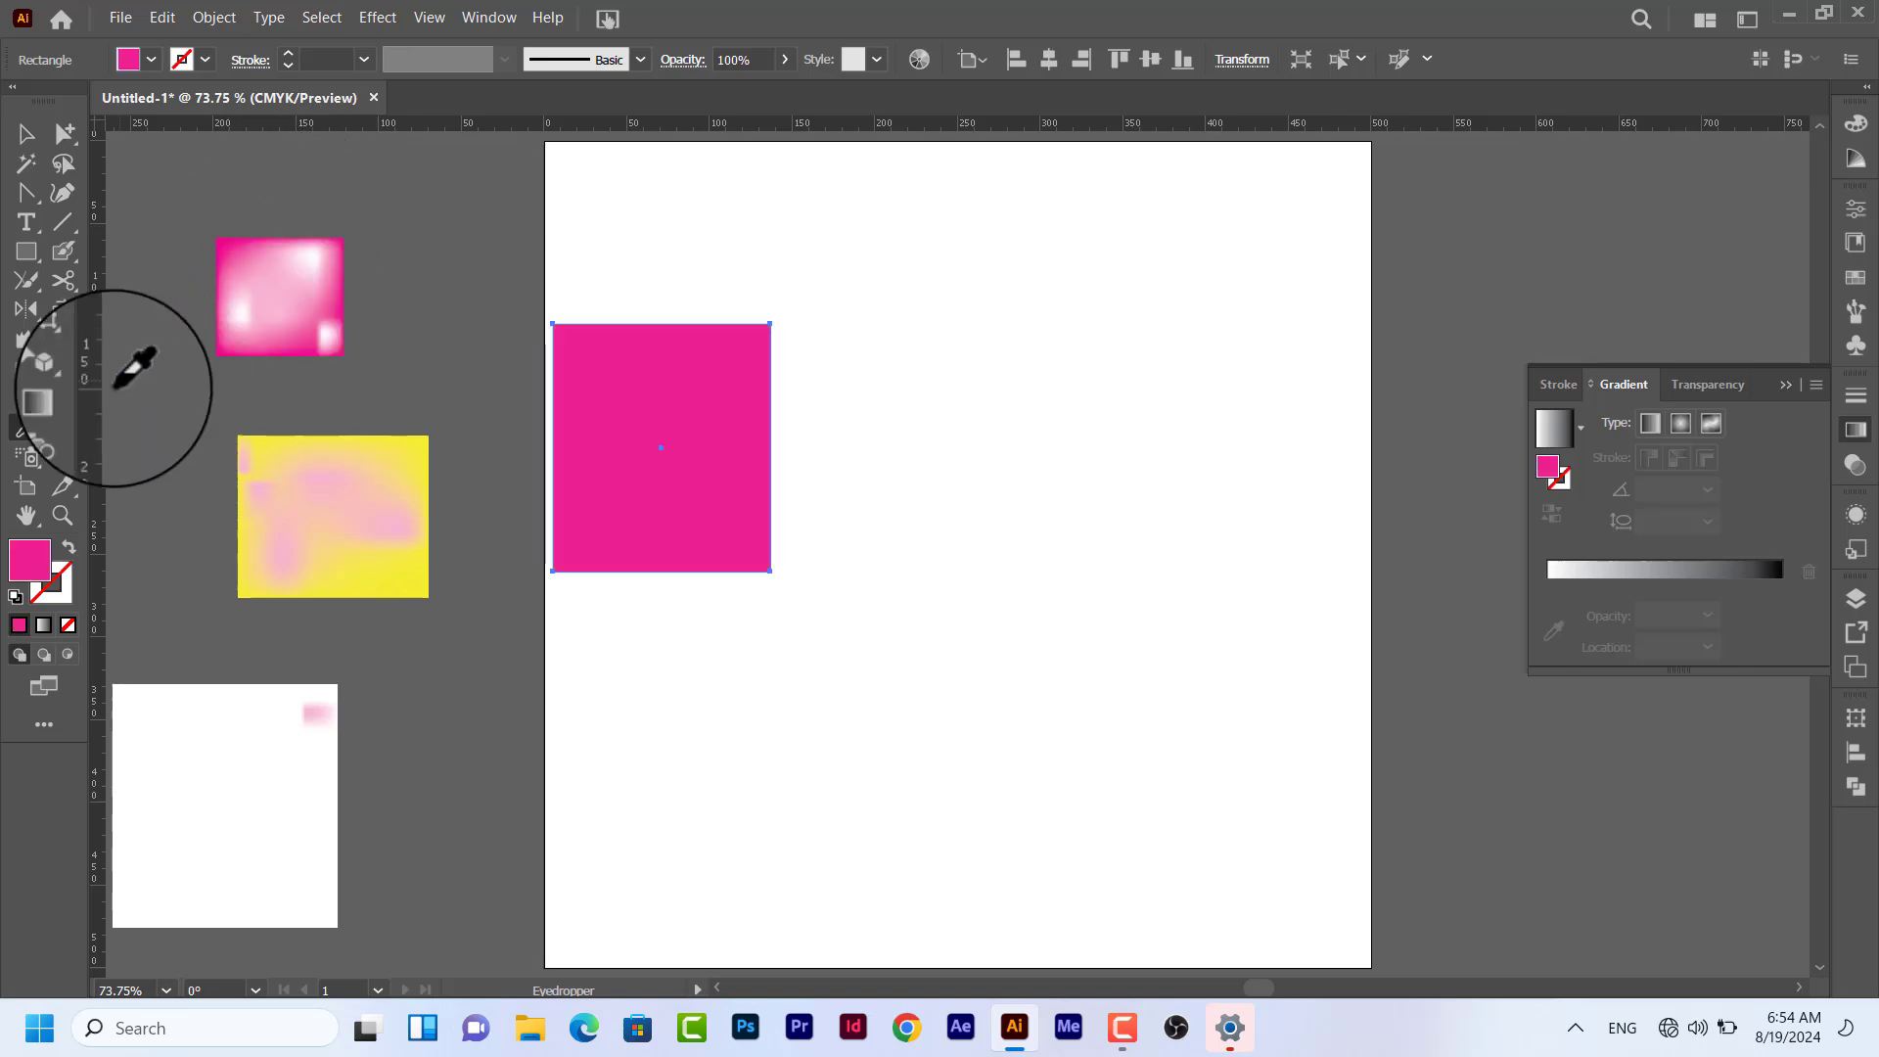
{"action": "key", "text": "v"}
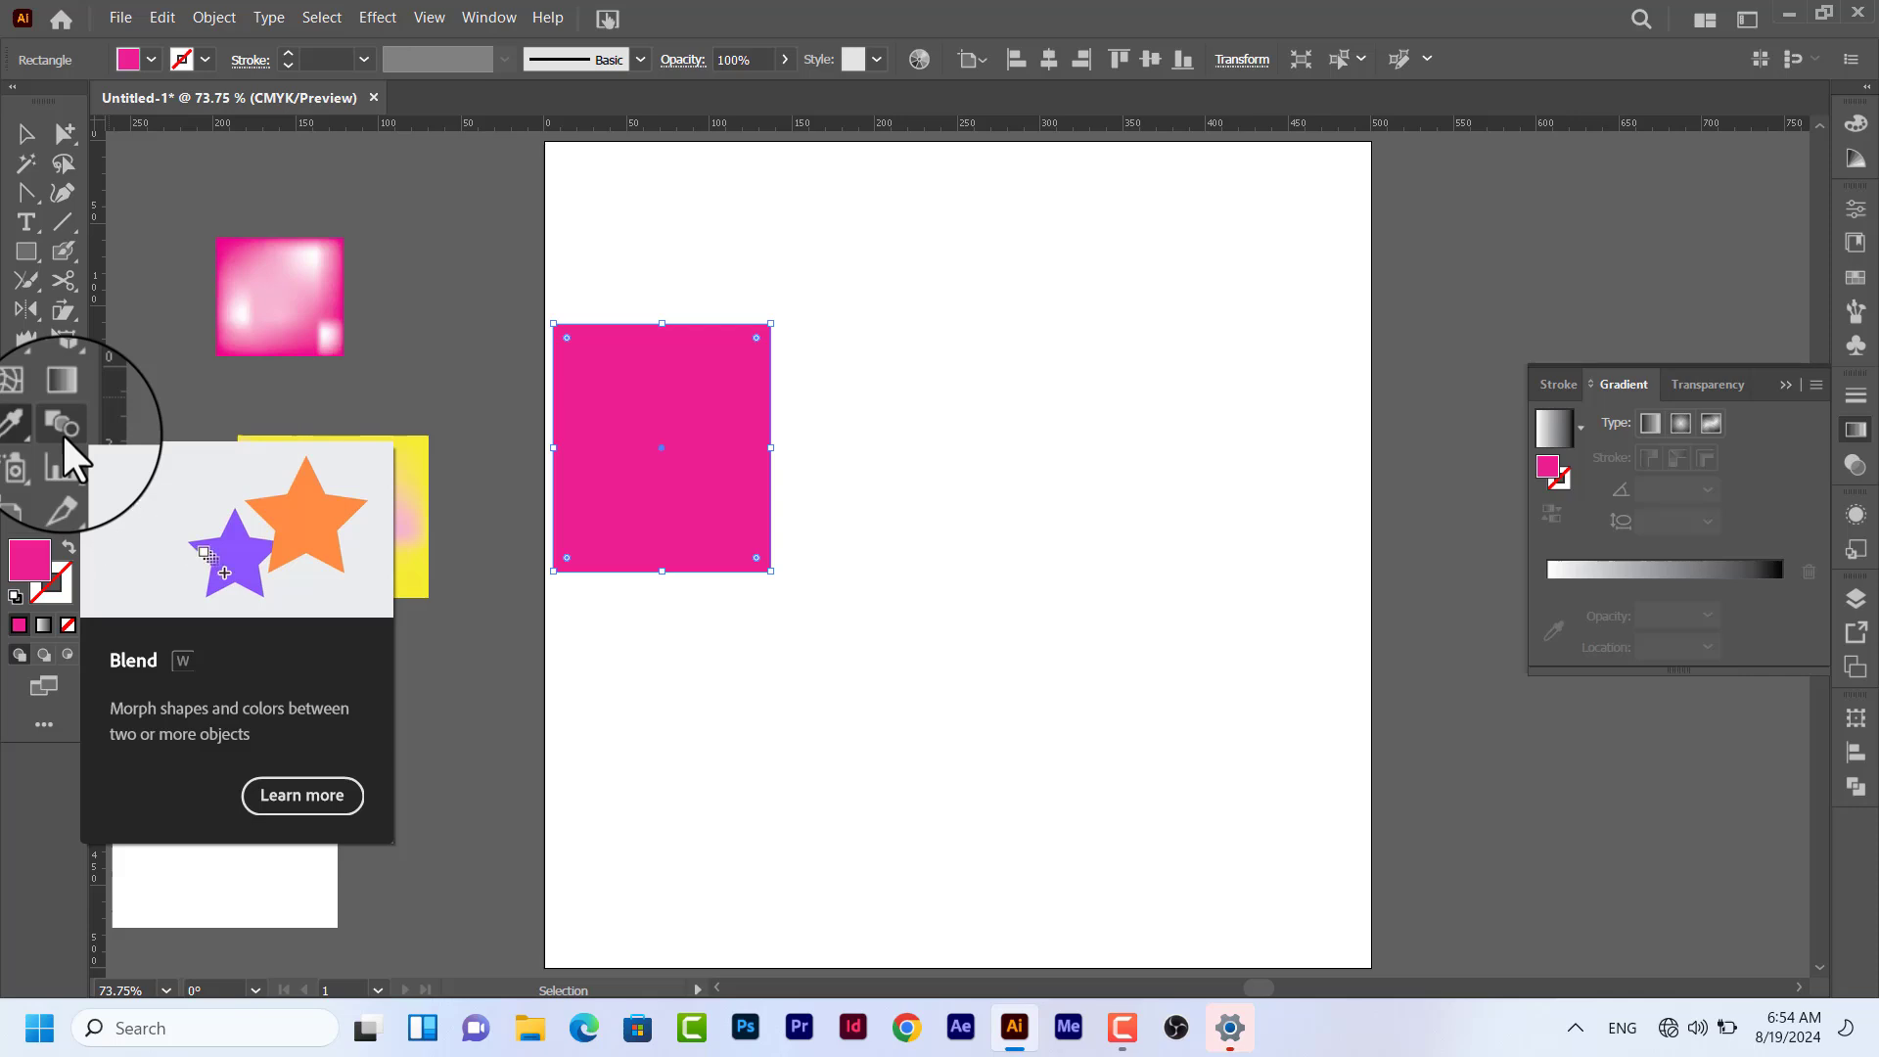
{"action": "key", "text": "i"}
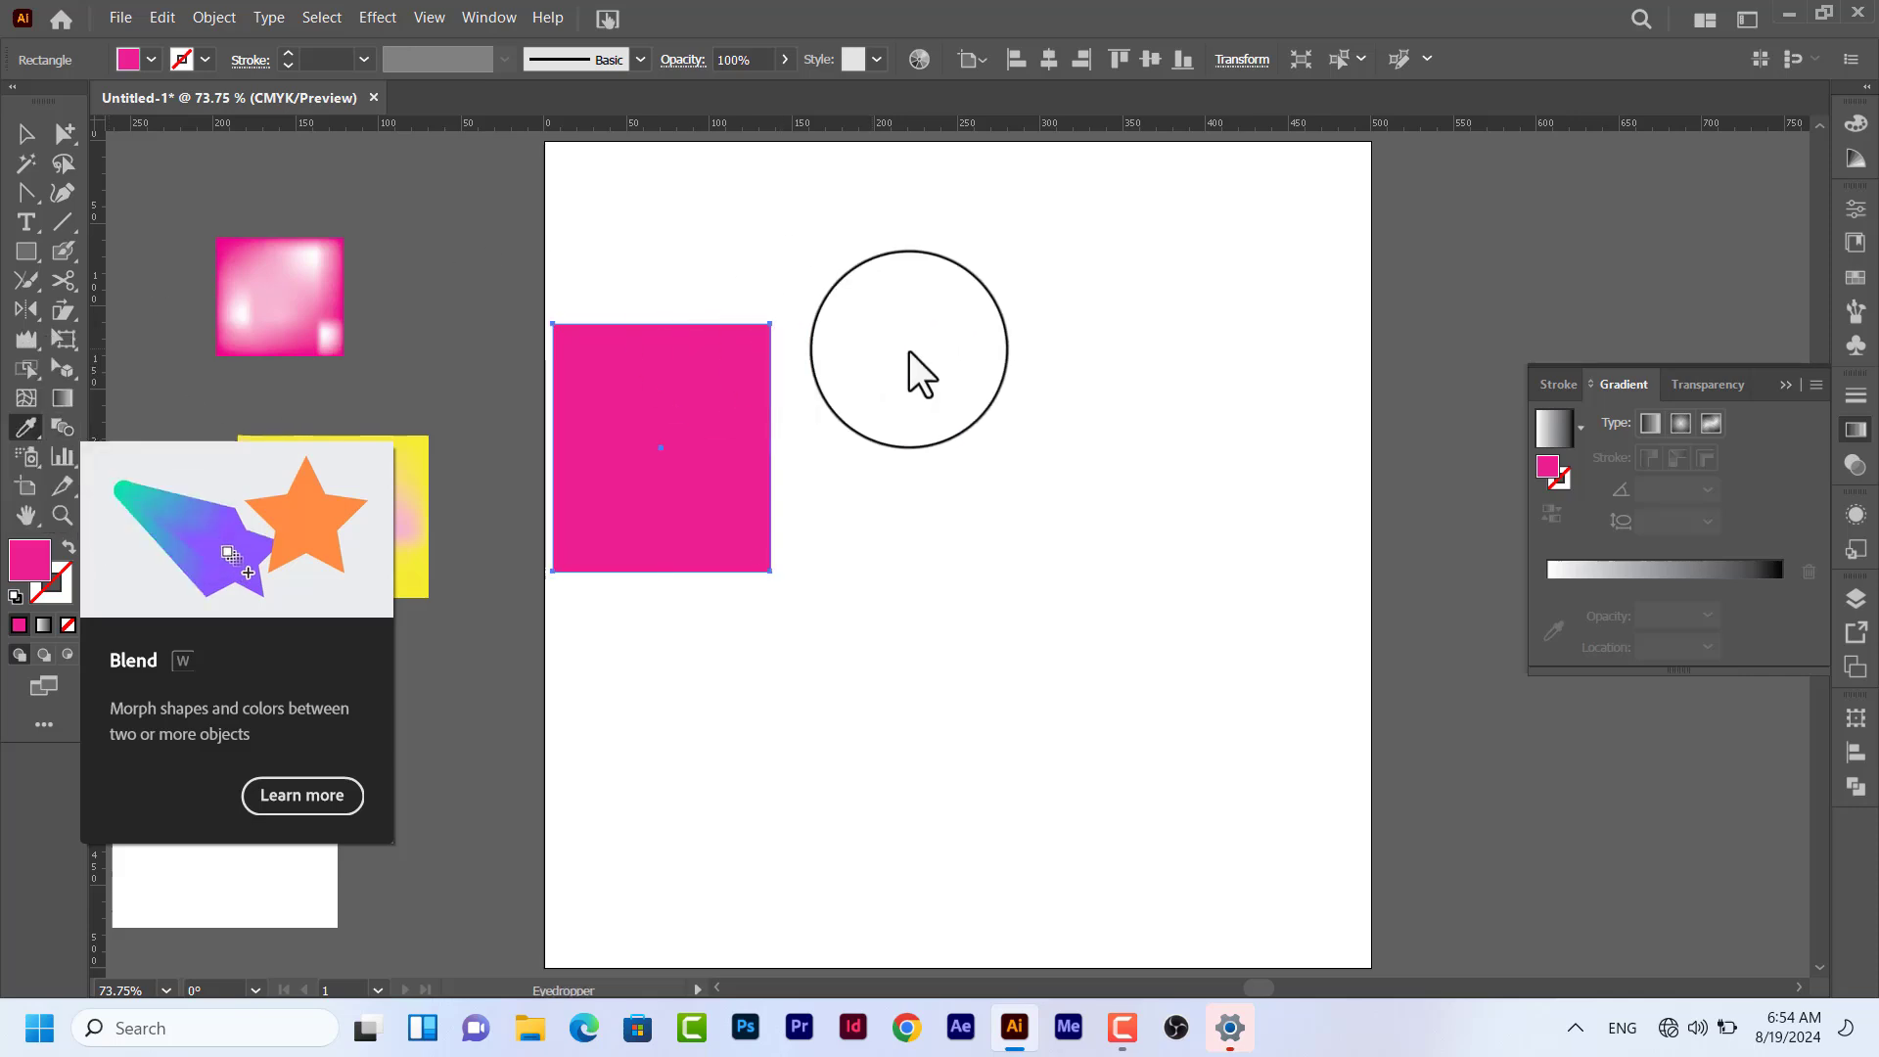
Draw a small pink rectangle near the artboard's upper middle with the Rectangle tool.
{"action": "left_click", "coordinate": [26, 133]}
{"action": "left_click", "coordinate": [26, 252]}
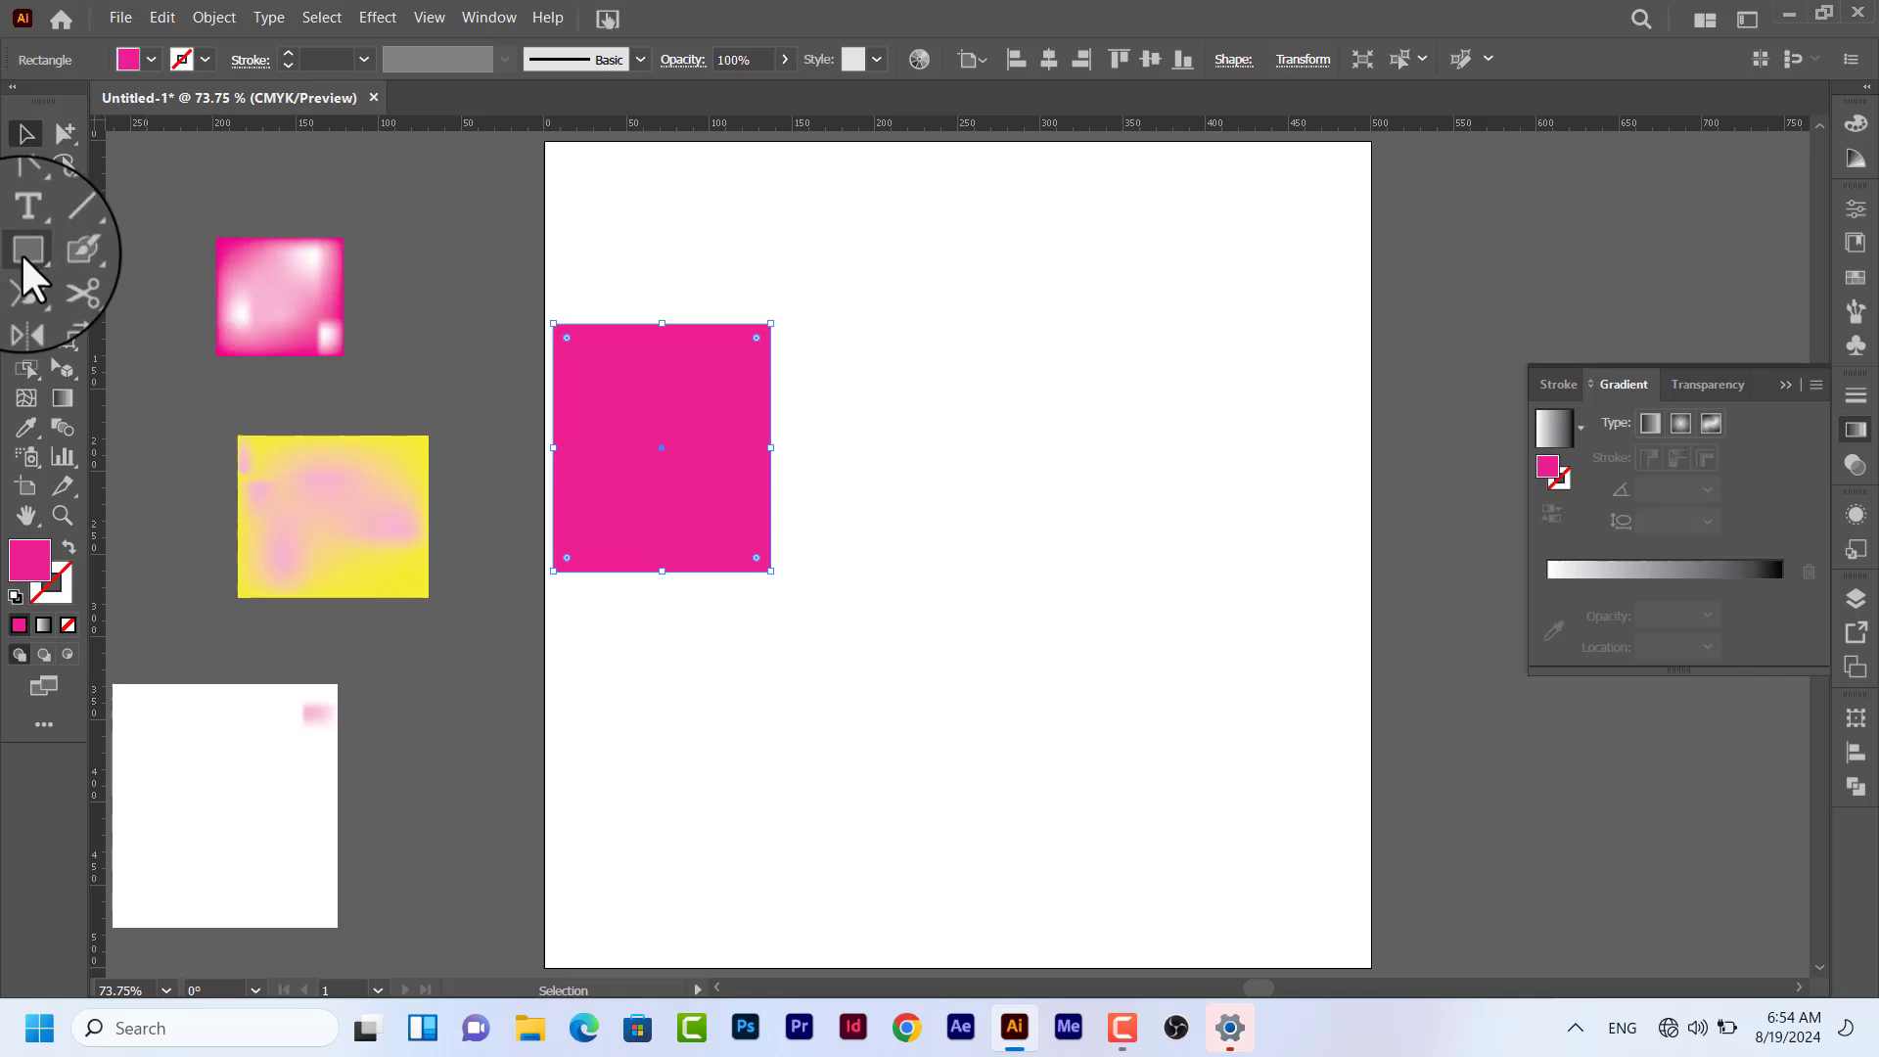
{"action": "left_click_drag", "start_coordinate": [910, 254], "coordinate": [1002, 336]}
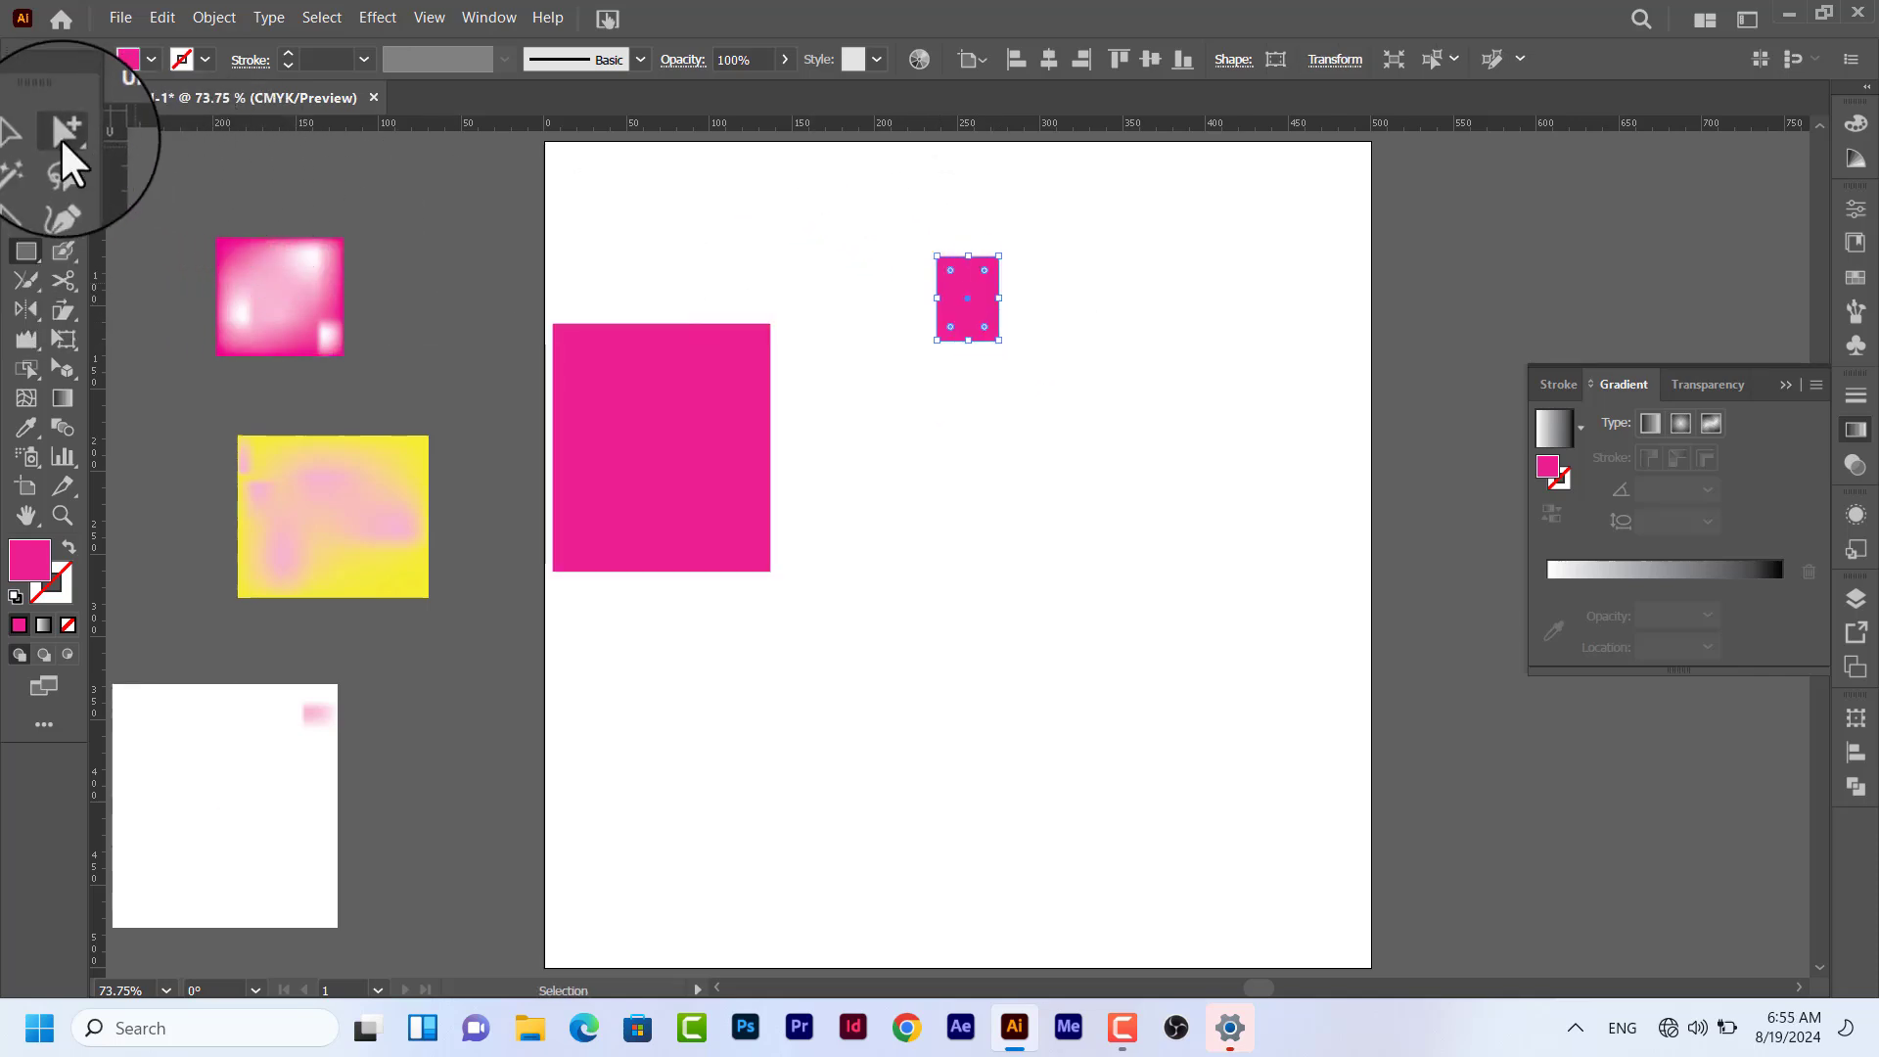
Shorten the small rectangle to nearly square and place an enlarged copy of it near the artboard's lower edge.
{"action": "left_click", "coordinate": [30, 133]}
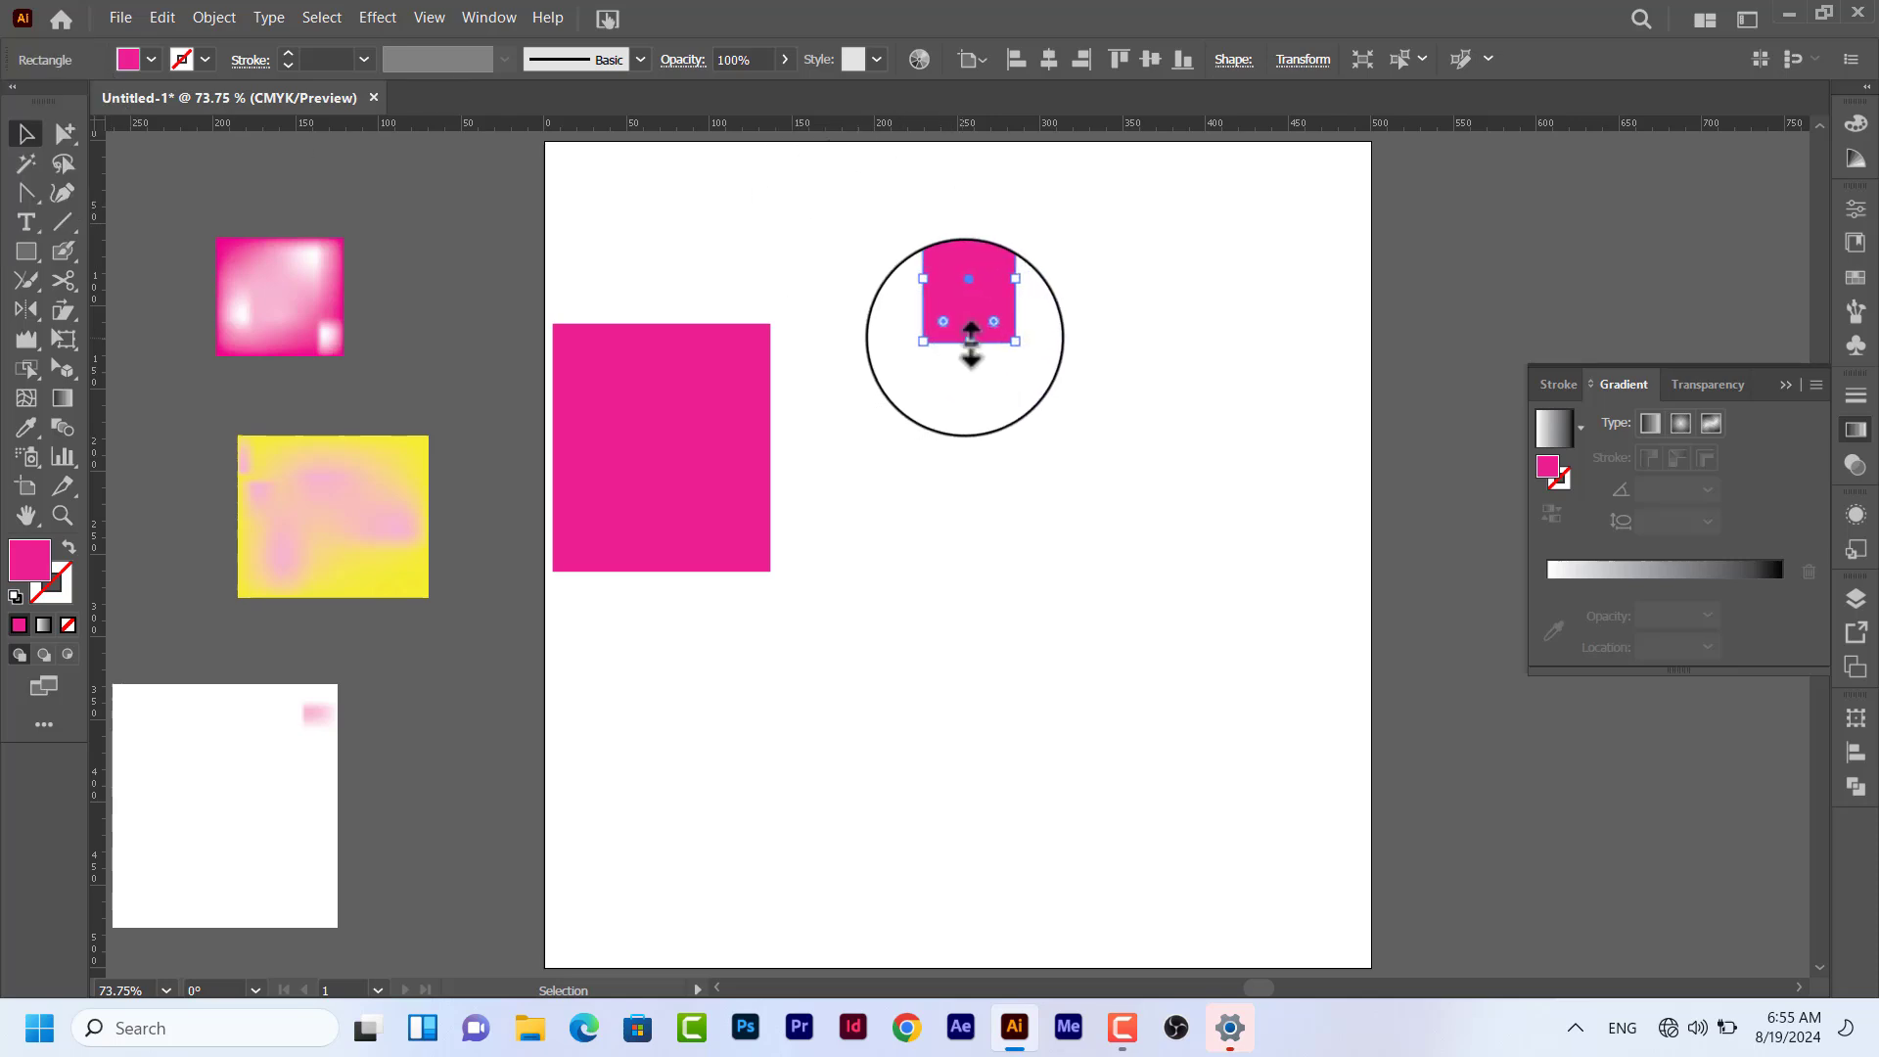
{"action": "left_click_drag", "start_coordinate": [970, 354], "coordinate": [1070, 796]}
{"action": "left_click_drag", "start_coordinate": [1019, 880], "coordinate": [1011, 851]}
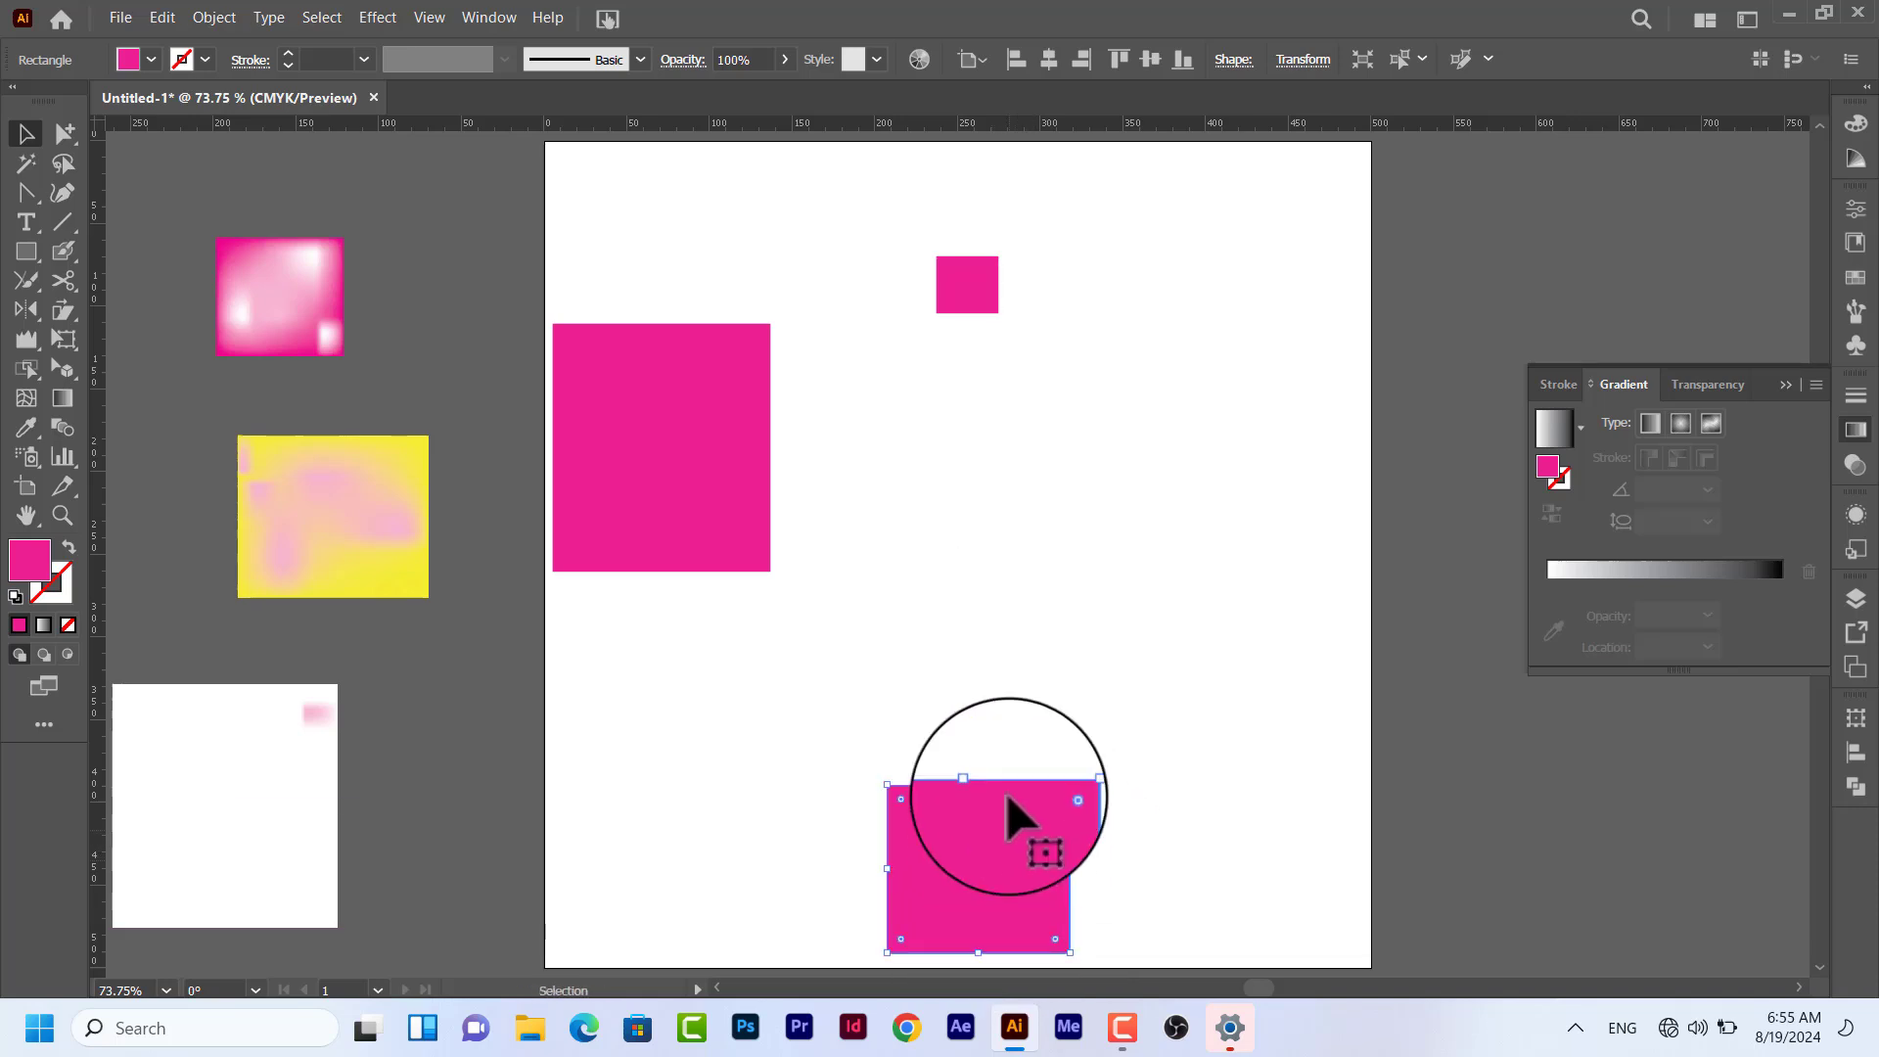
Select the small upper square and the larger lower one together and blend them with the Blend tool.
{"action": "left_click_drag", "start_coordinate": [944, 229], "coordinate": [973, 896]}
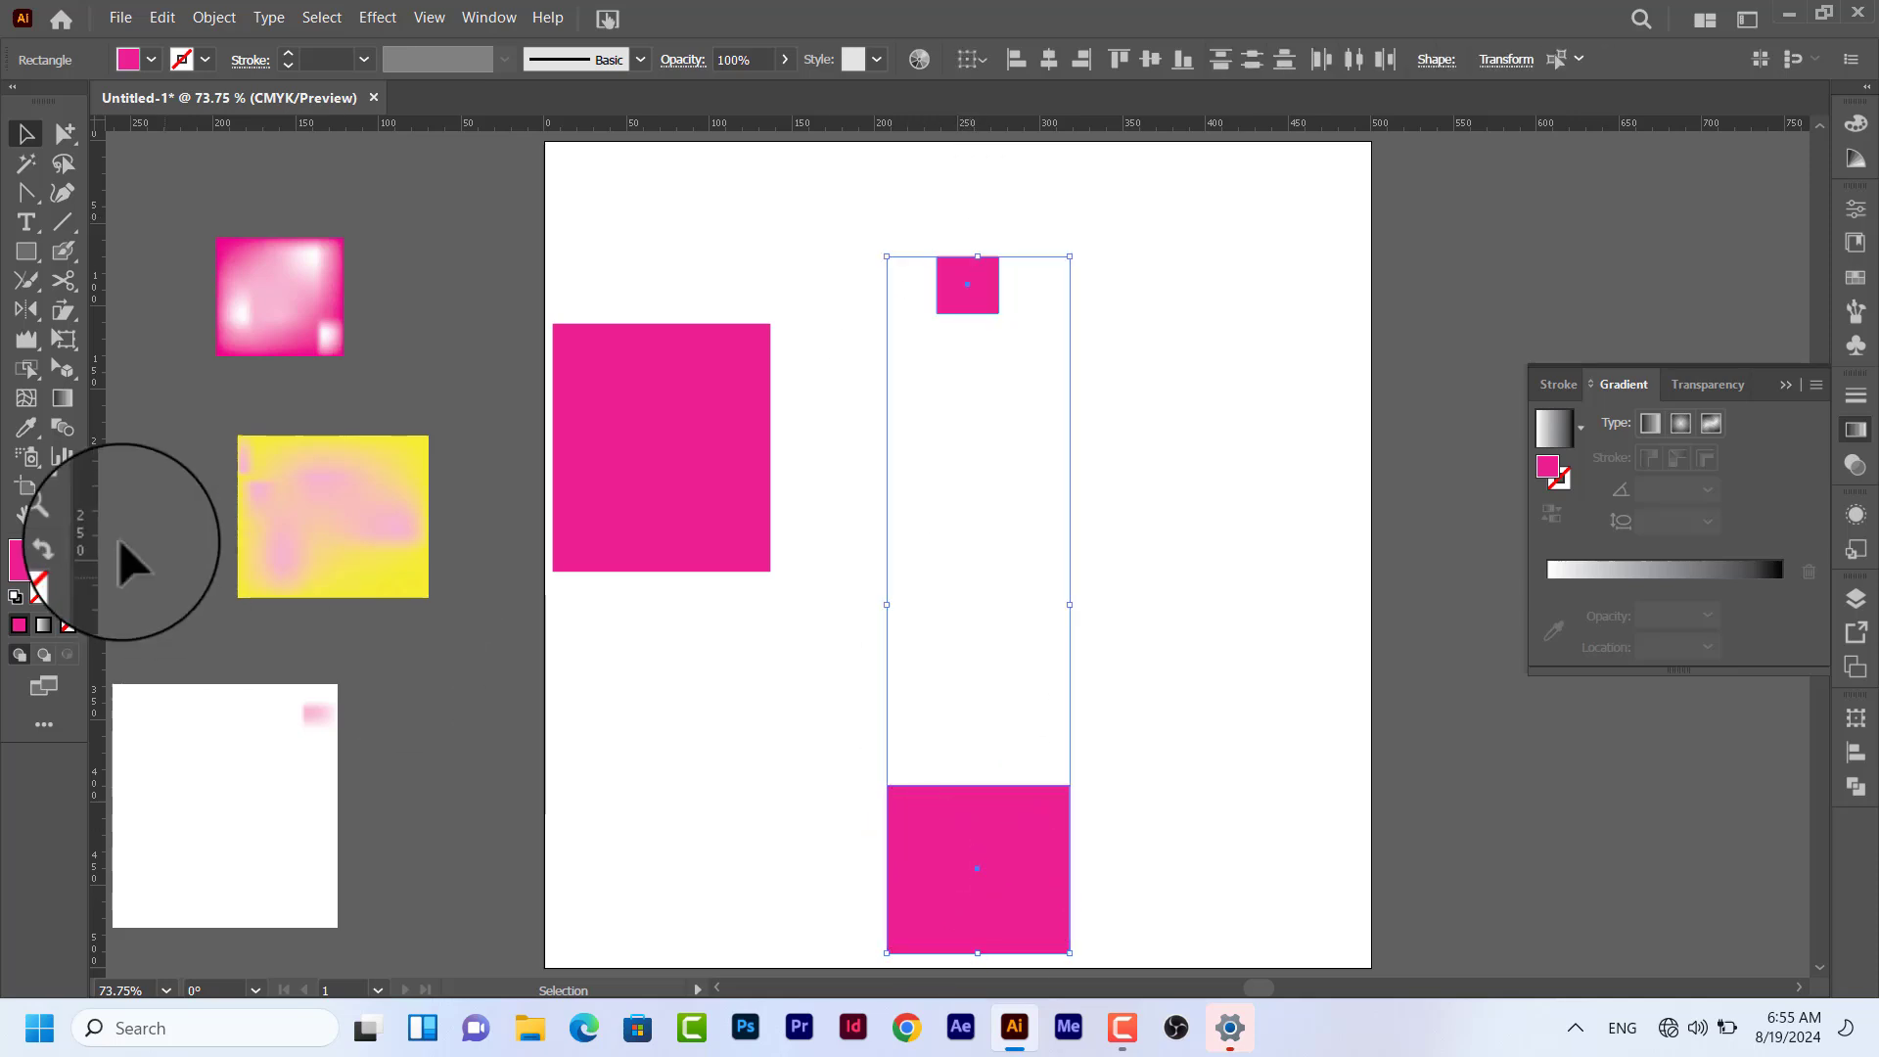
{"action": "left_click", "coordinate": [53, 438]}
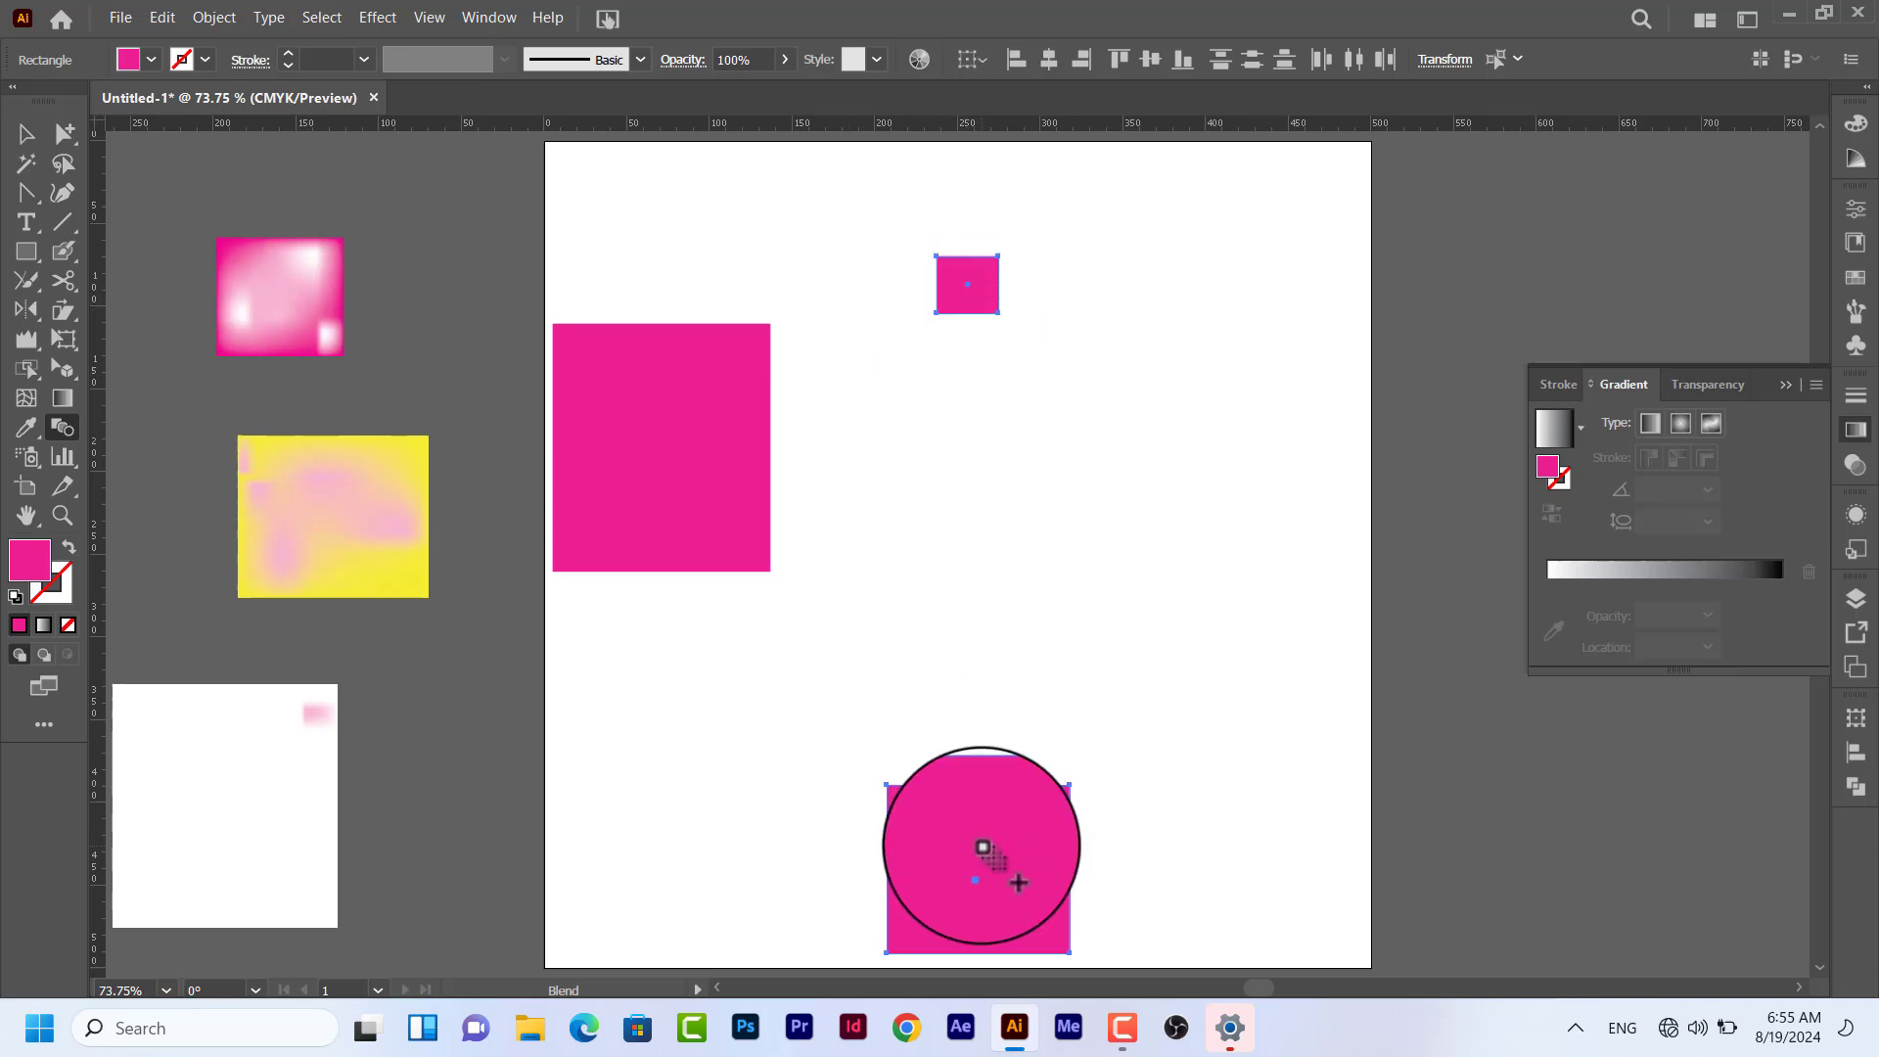
{"action": "left_click", "coordinate": [981, 848]}
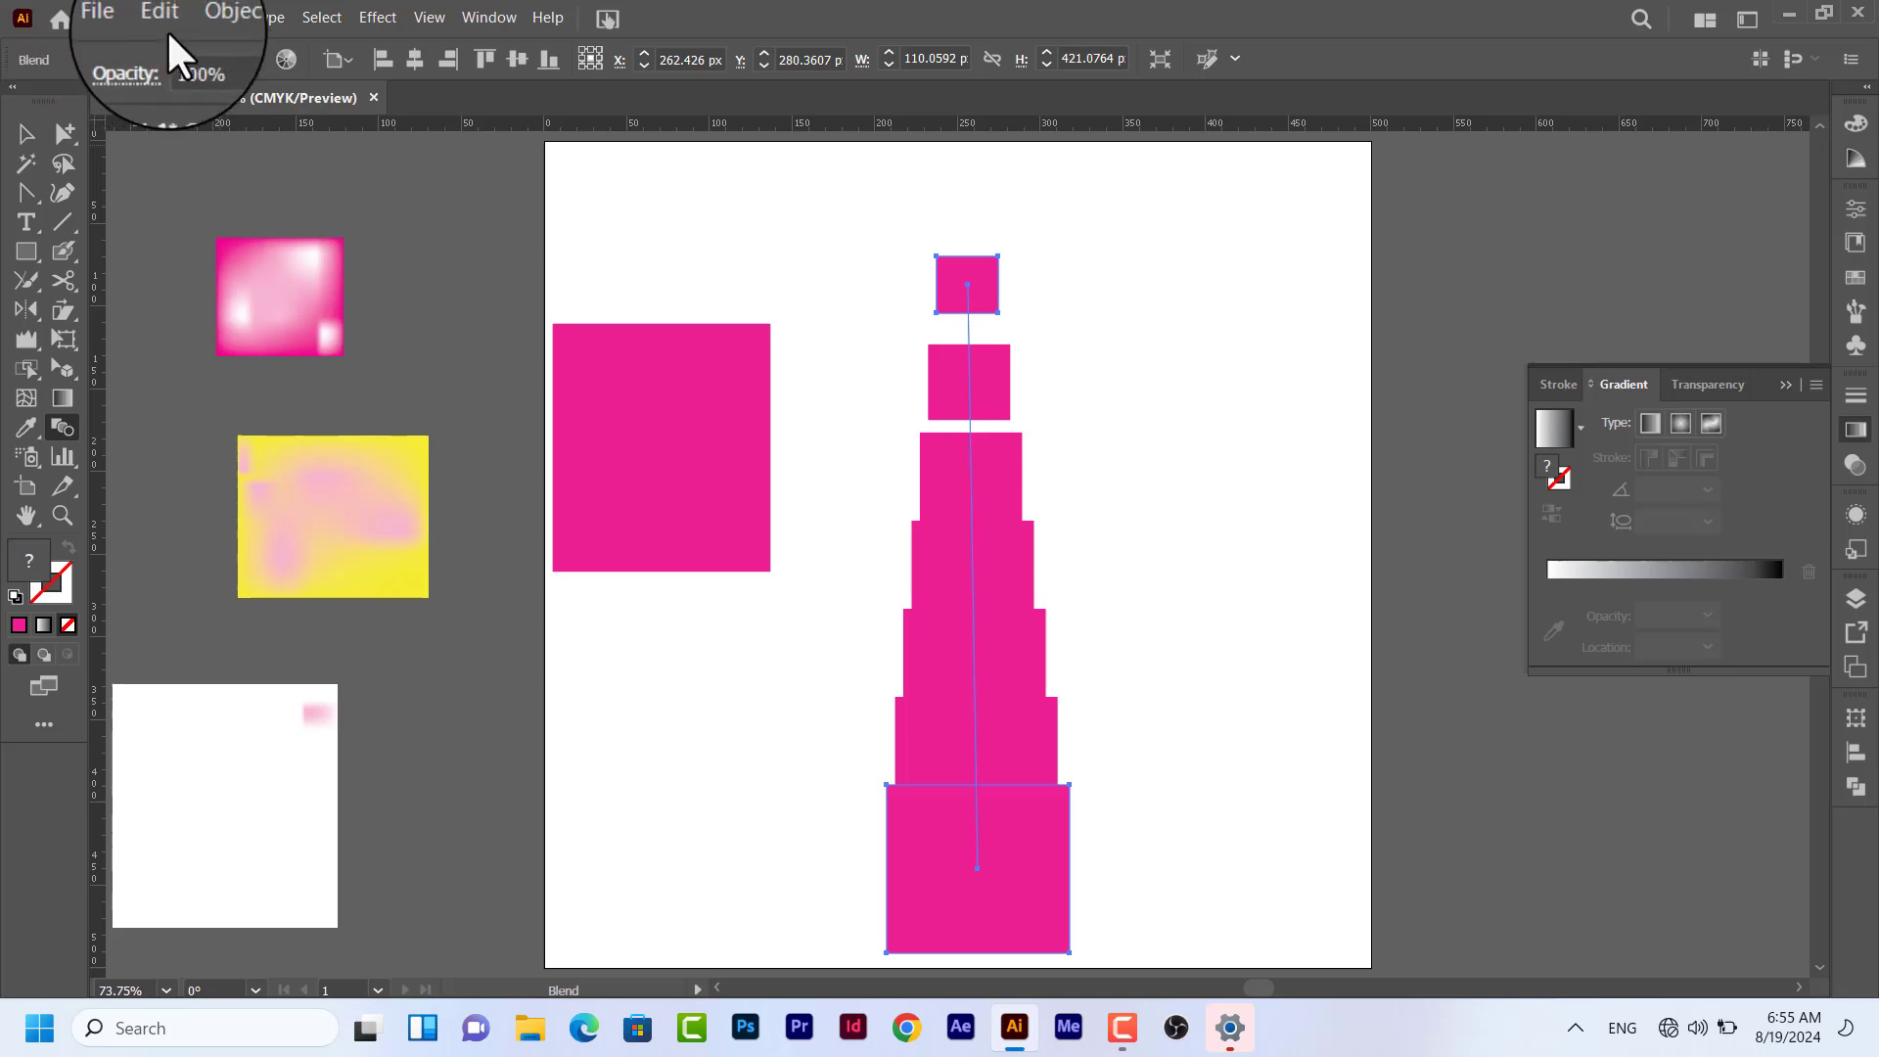
Release the blend between the two pink squares.
{"action": "left_click", "coordinate": [212, 16]}
{"action": "mouse_move", "coordinate": [333, 617]}
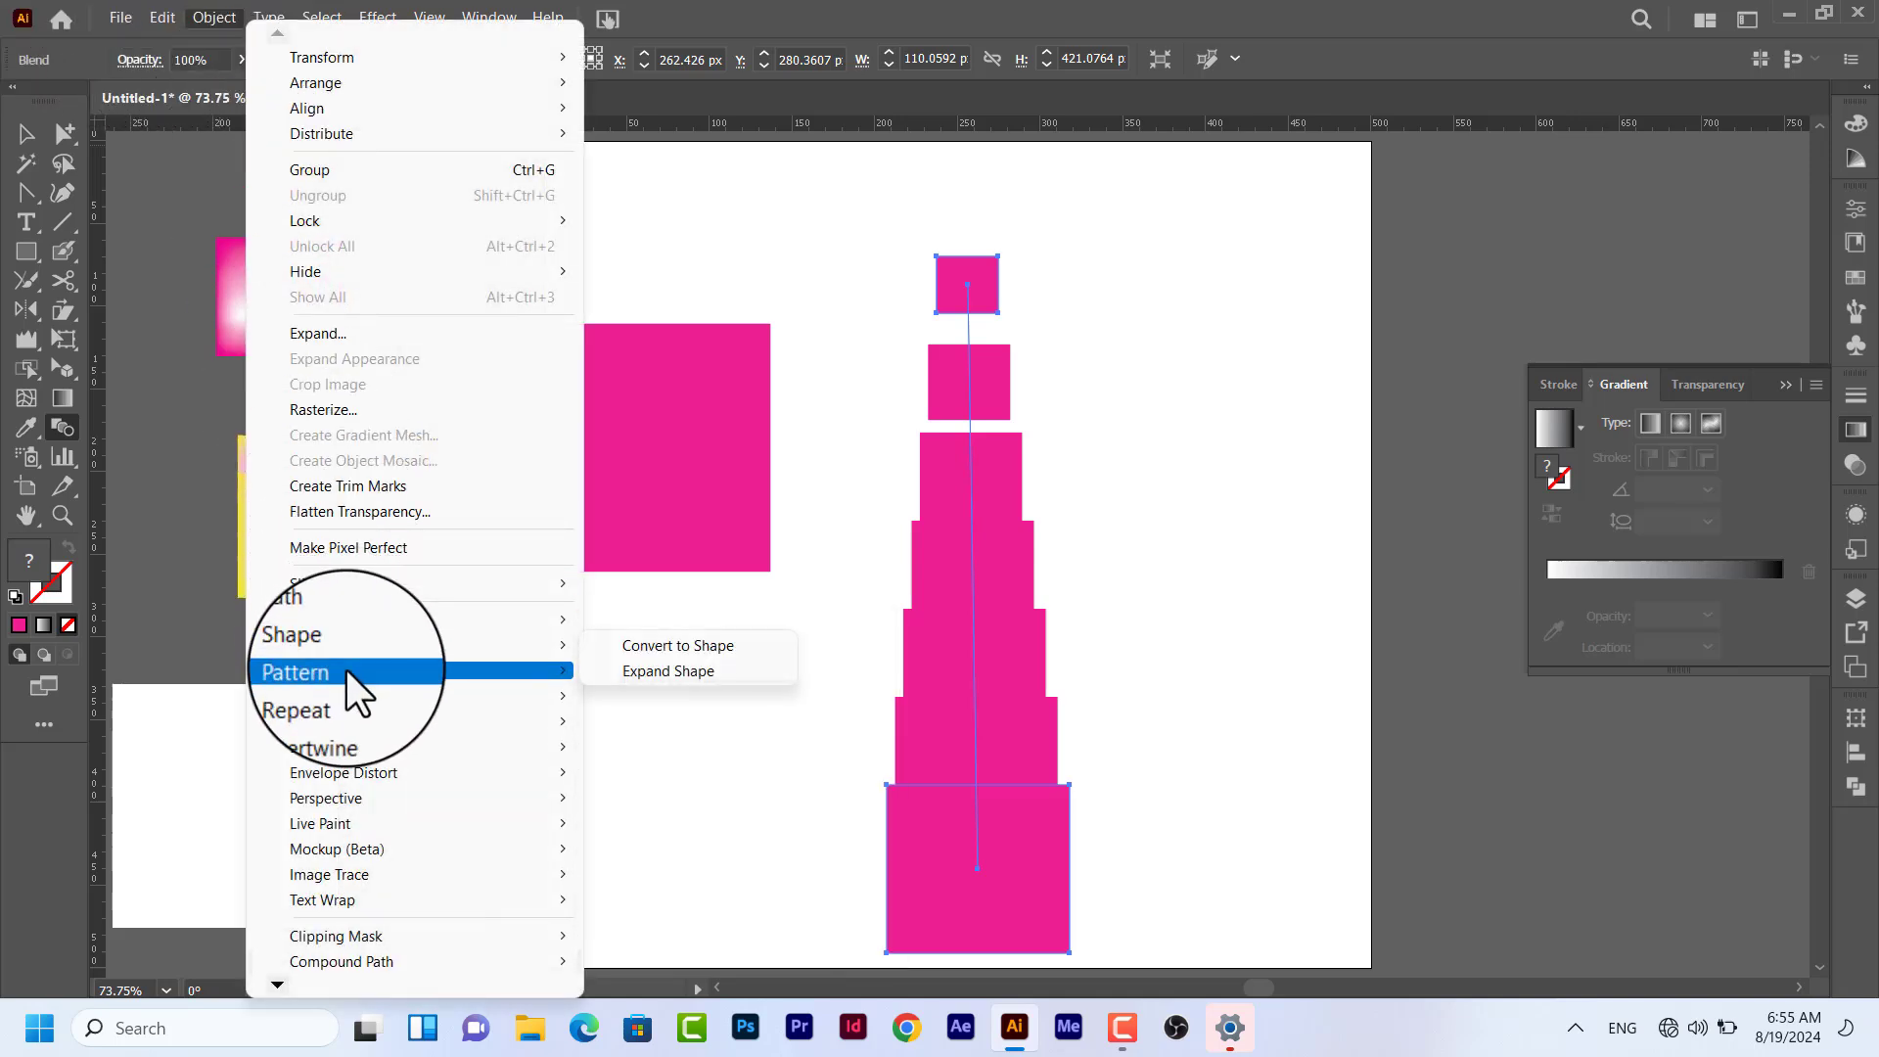
{"action": "mouse_move", "coordinate": [345, 667]}
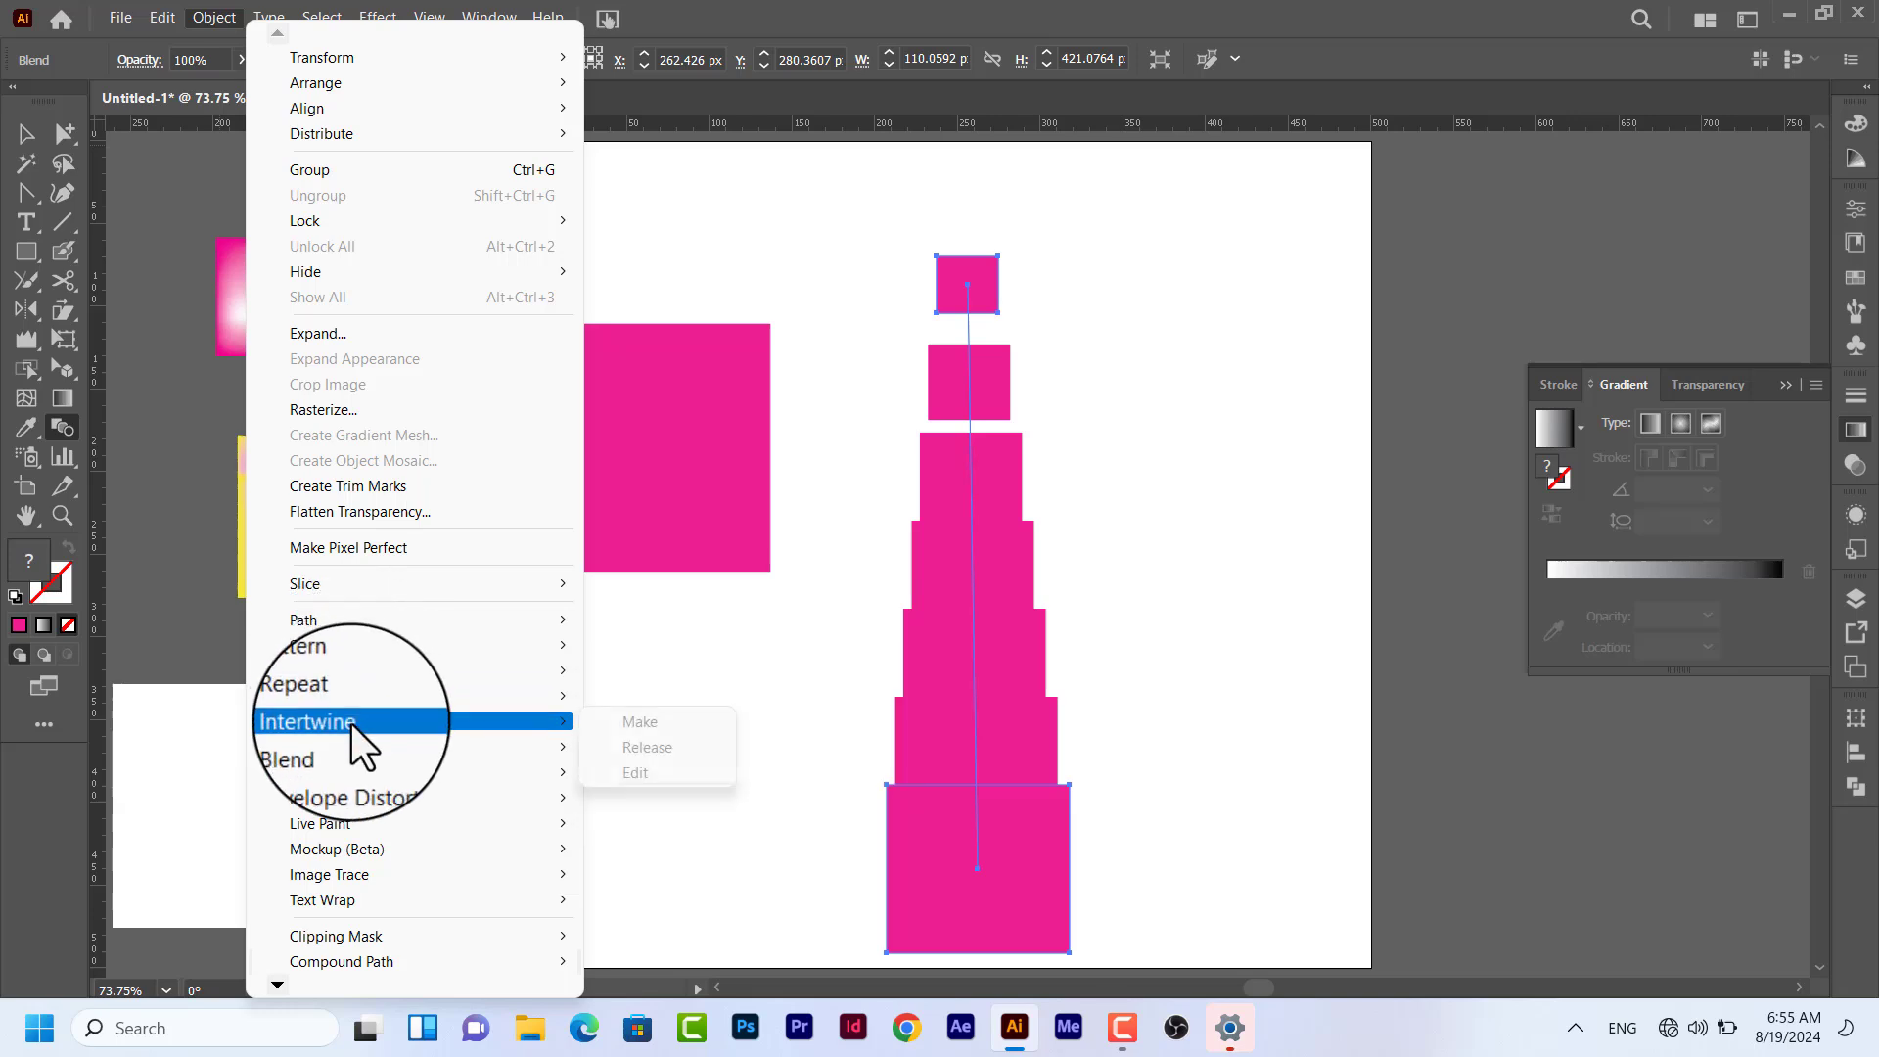
{"action": "mouse_move", "coordinate": [355, 755]}
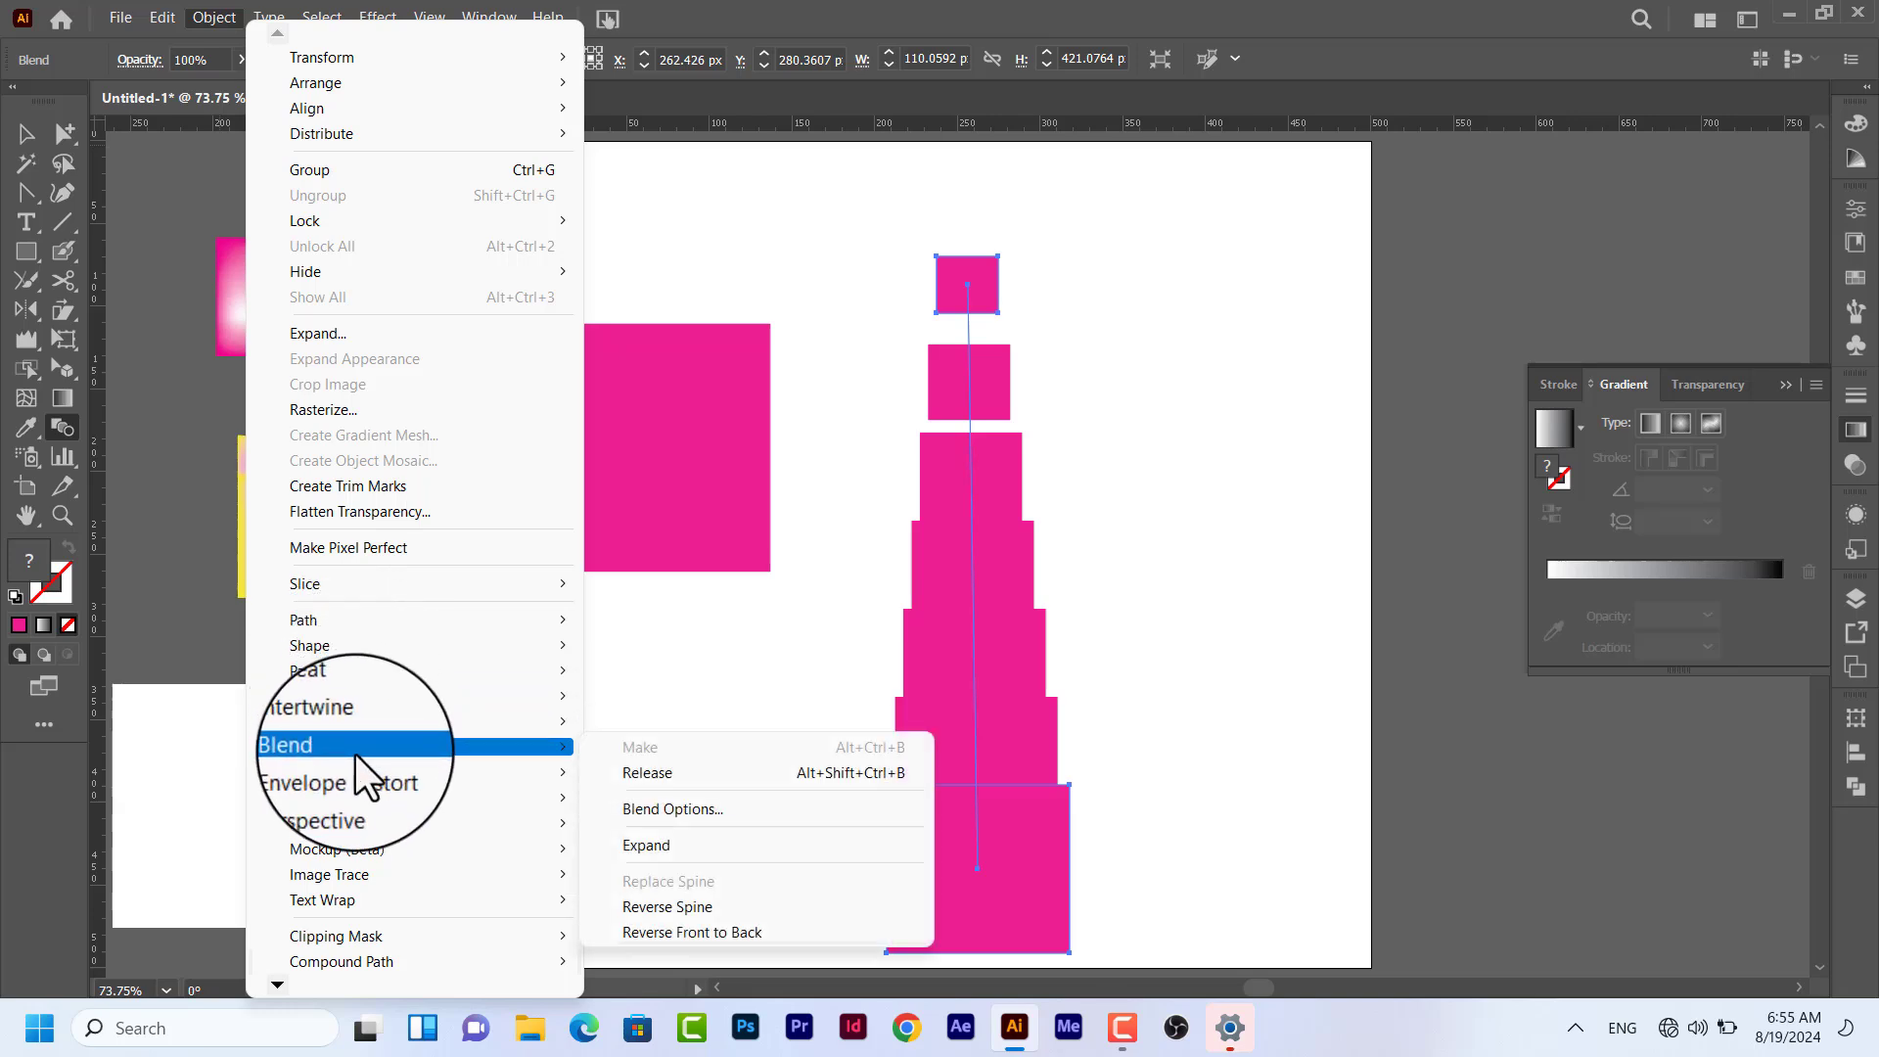
{"action": "left_click", "coordinate": [638, 772]}
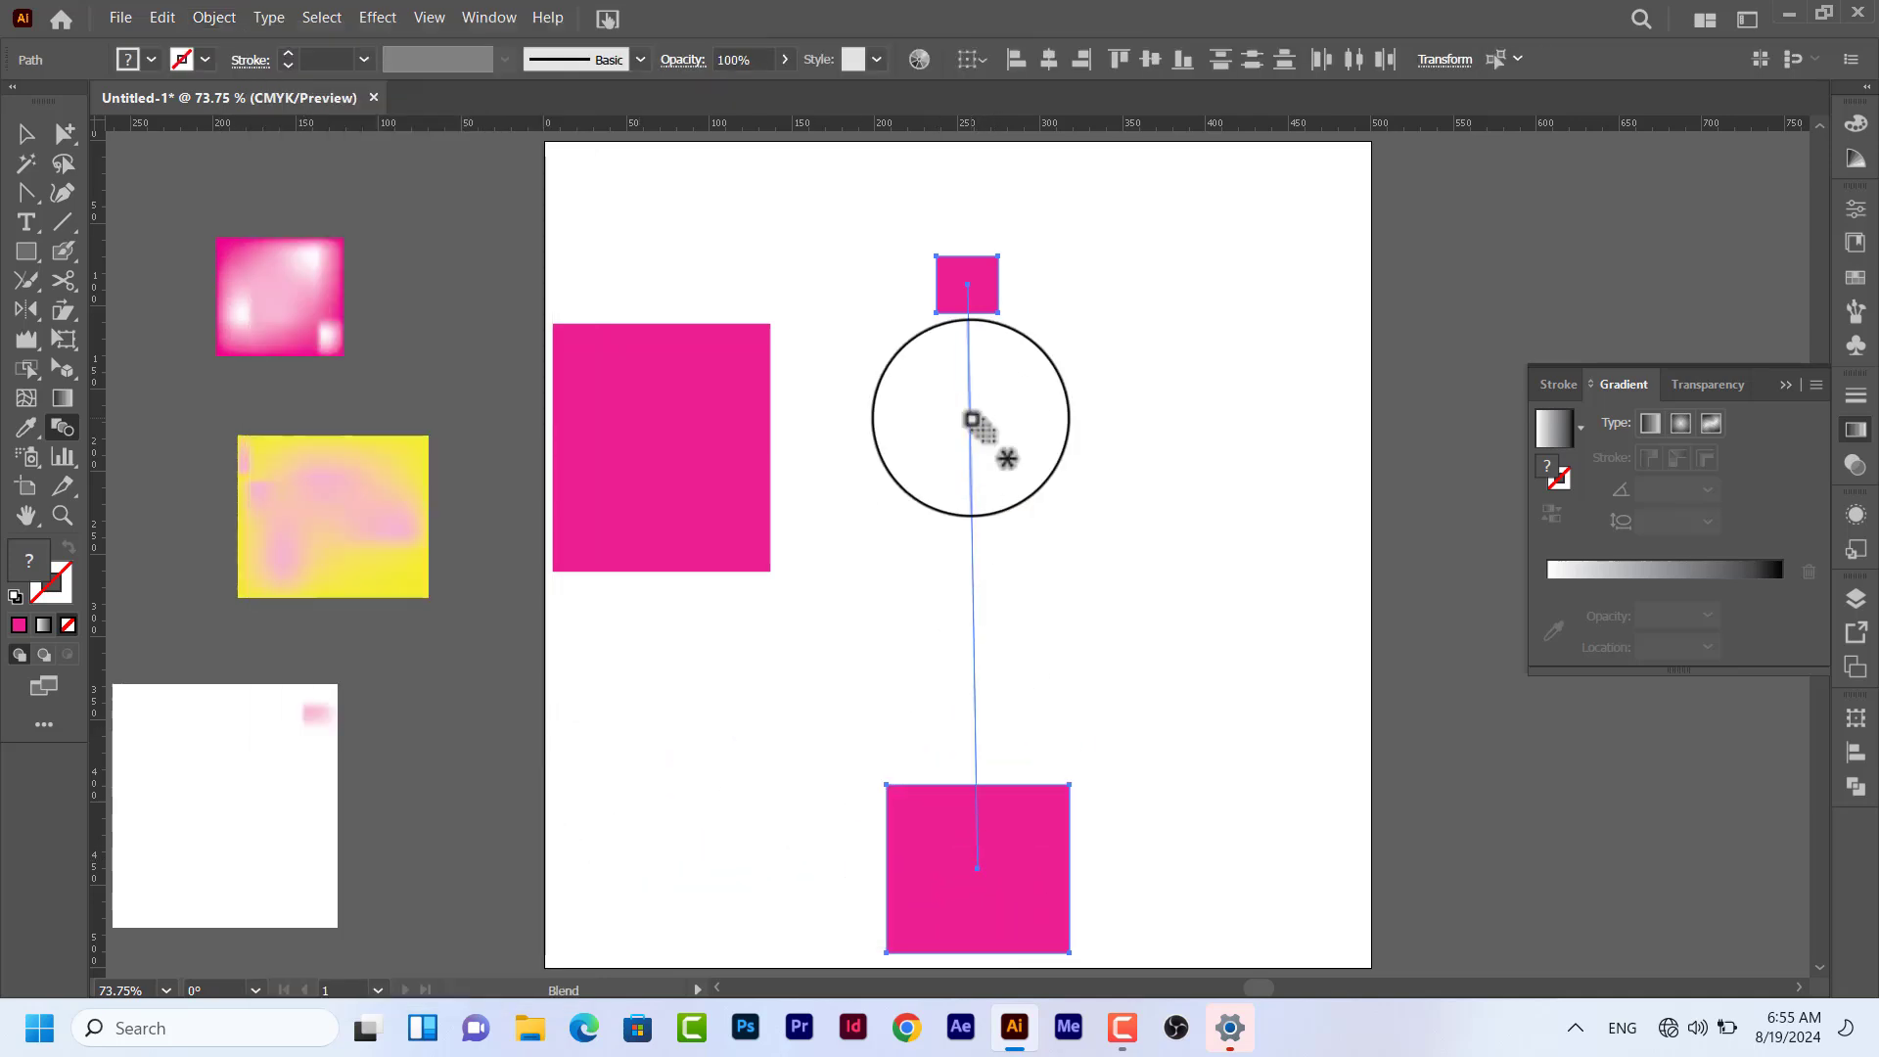
Blend the small upper square into the larger lower square again with the Blend tool.
{"action": "left_click", "coordinate": [972, 301]}
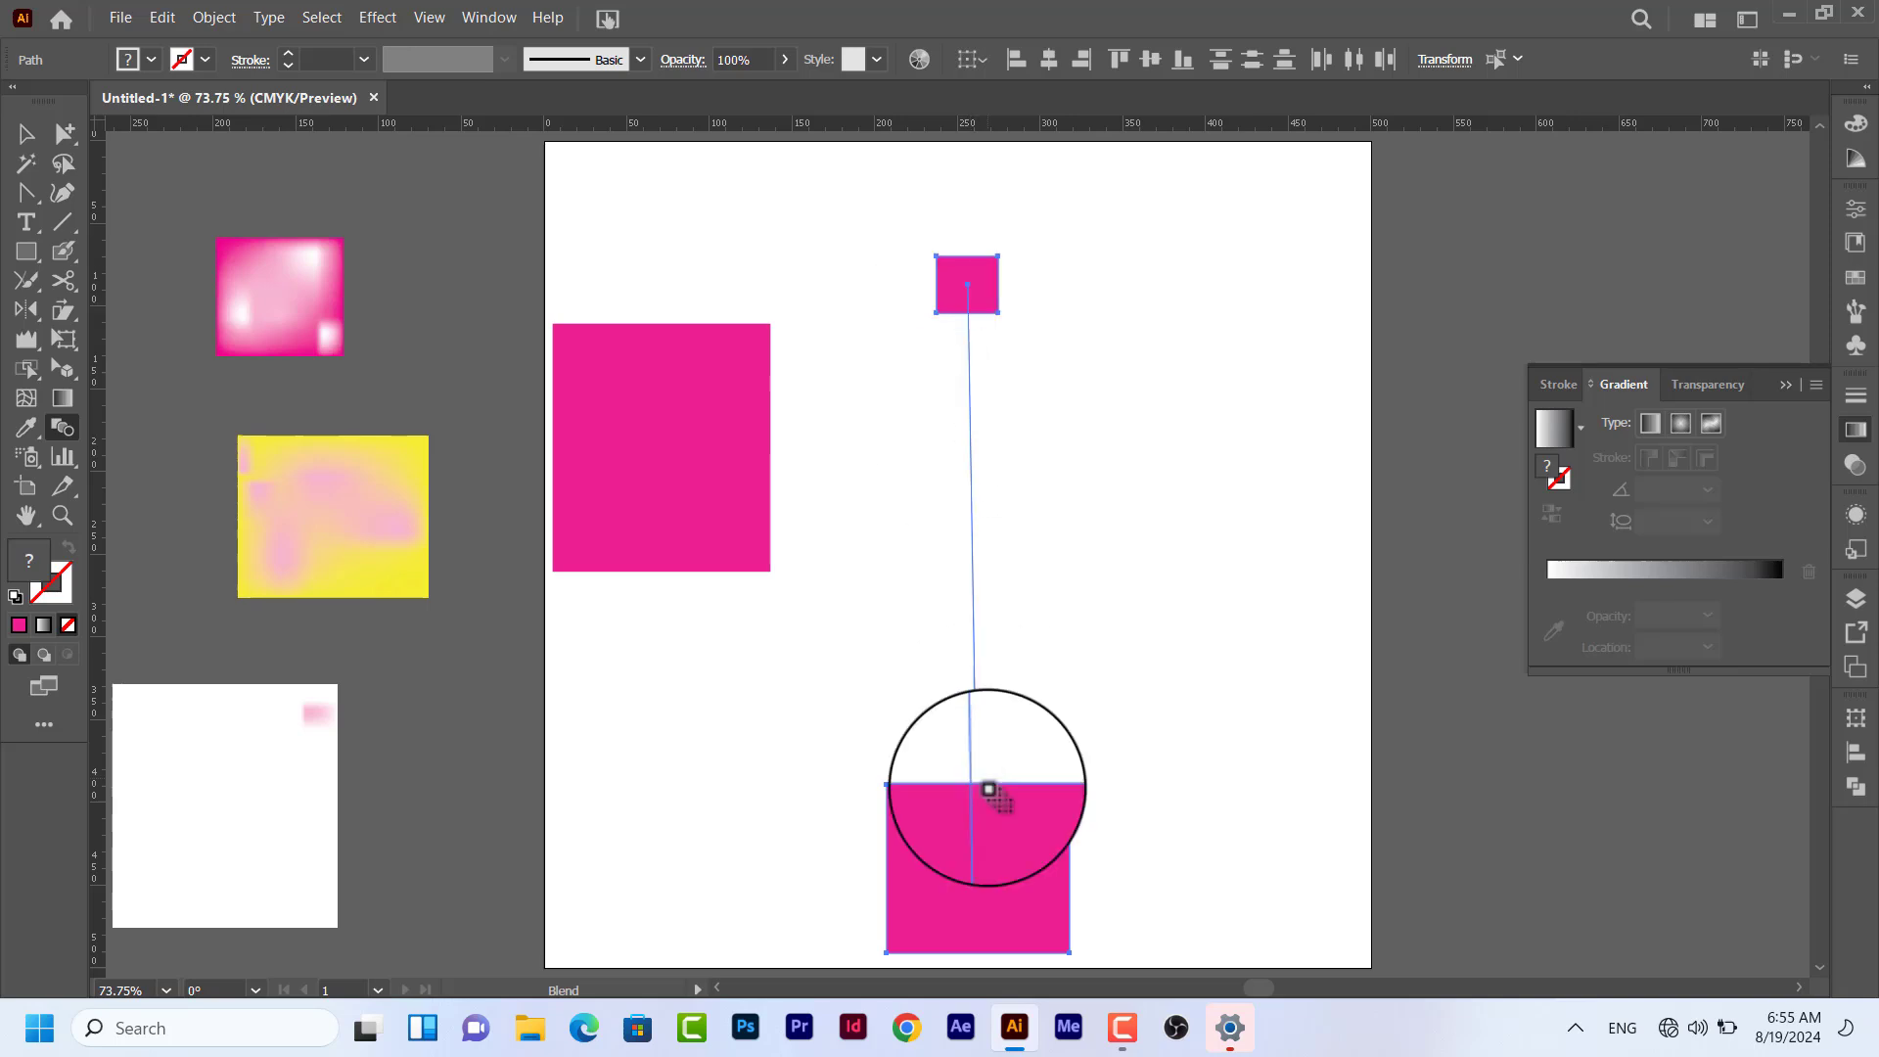
{"action": "left_click", "coordinate": [990, 838]}
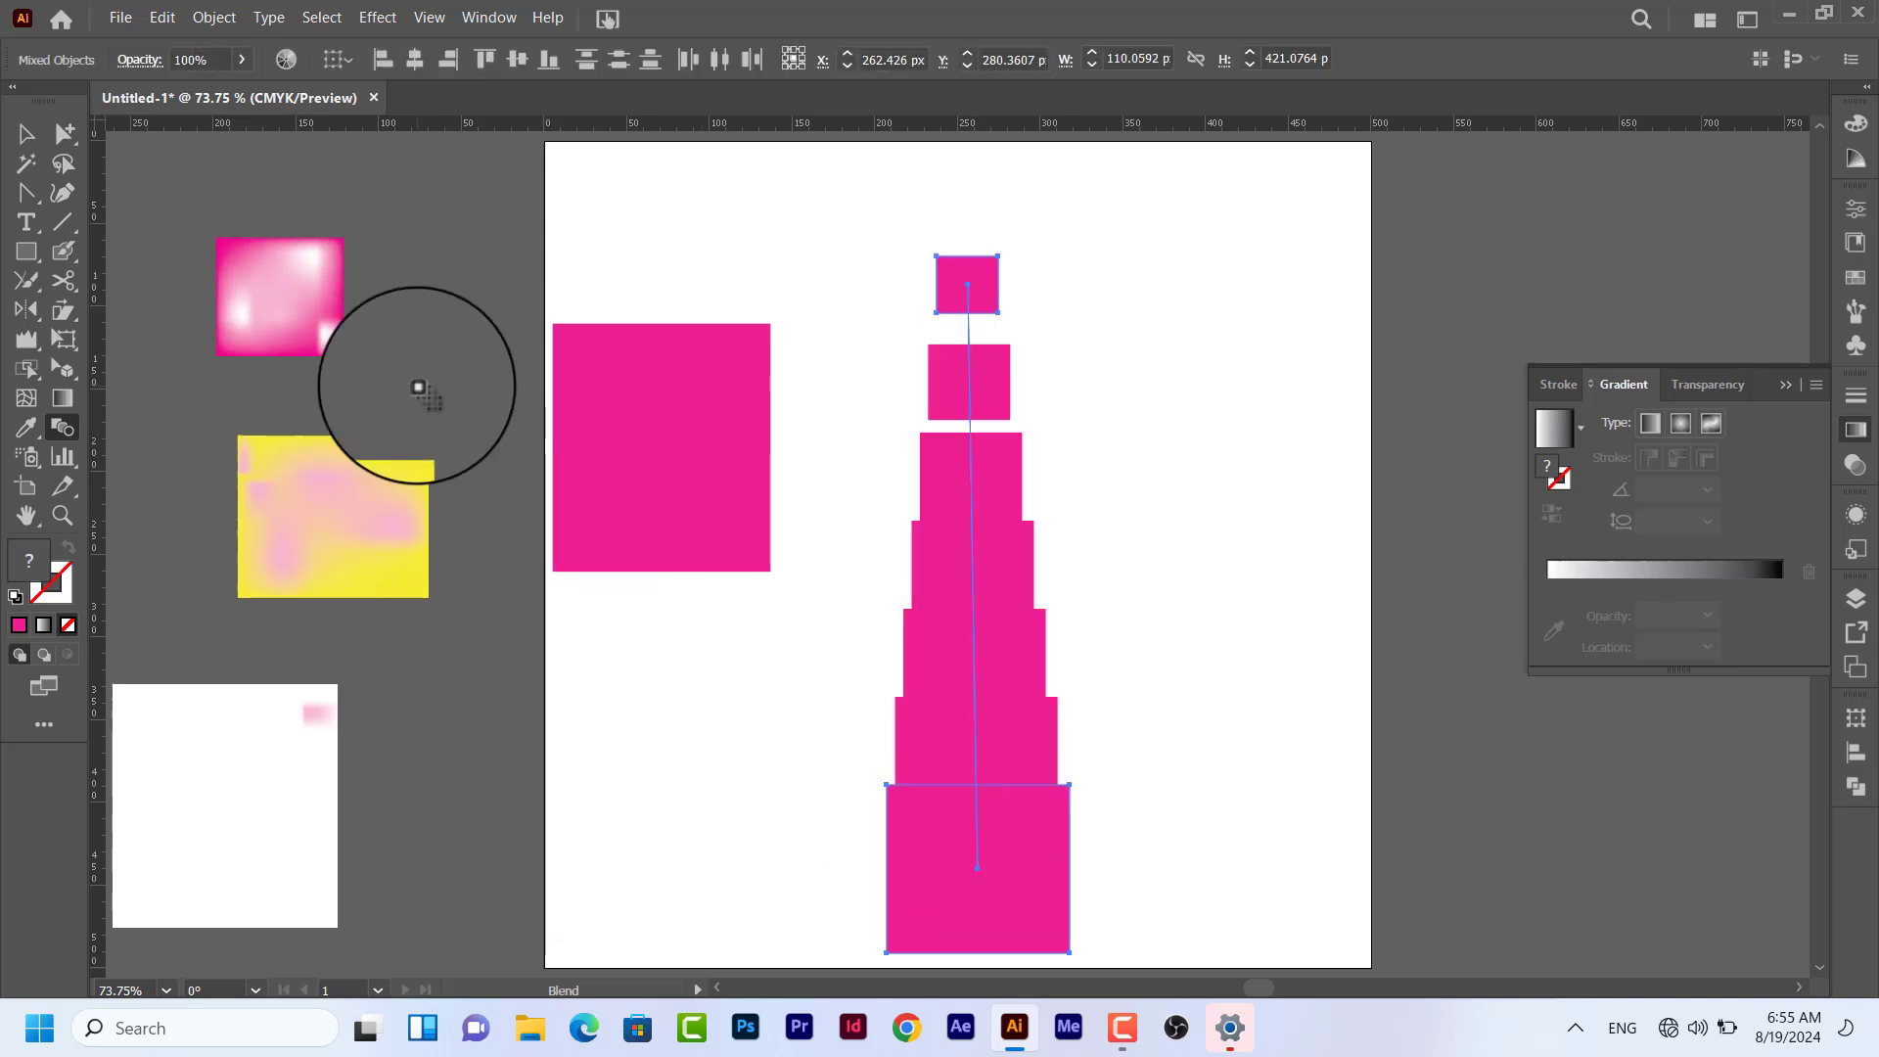
{"action": "left_click", "coordinate": [22, 135]}
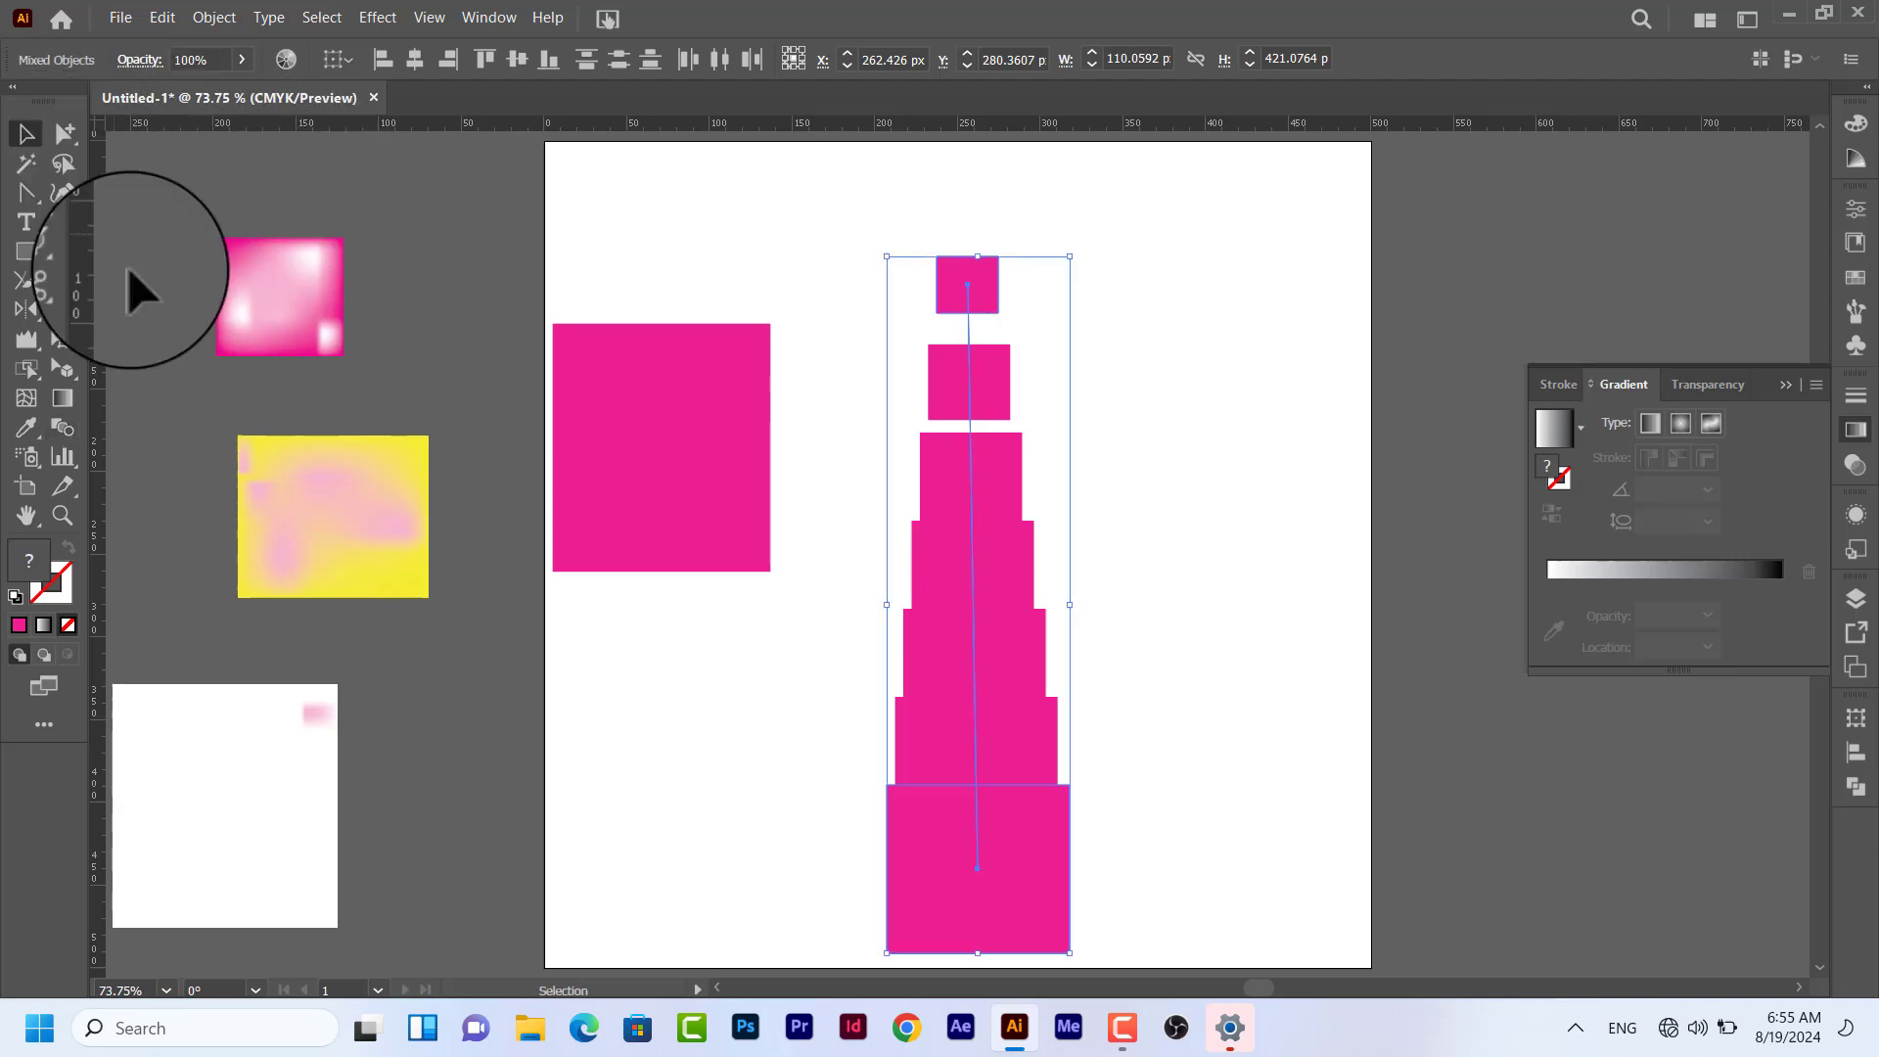
Try the Symbol Shifter tool on the empty canvas and on the large pink rectangle, dismissing each alert.
{"action": "left_click", "coordinate": [23, 450]}
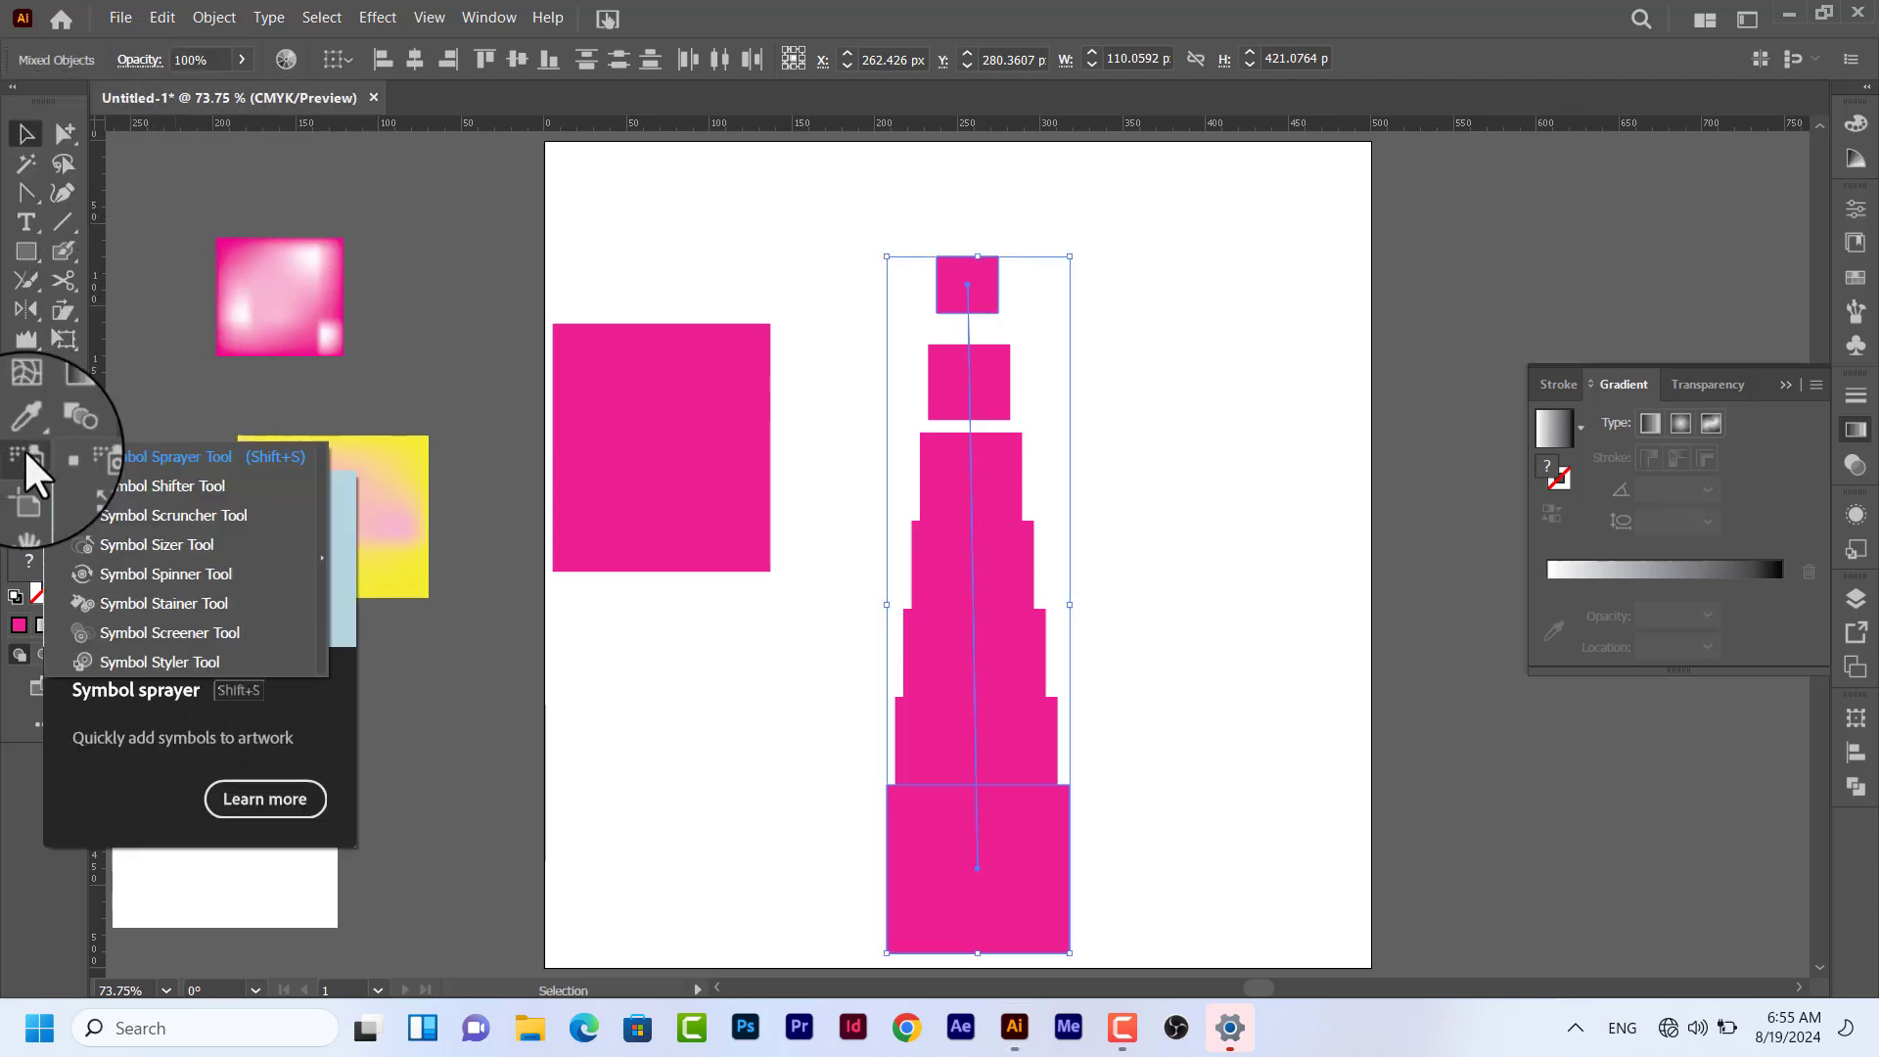
{"action": "left_click", "coordinate": [121, 479]}
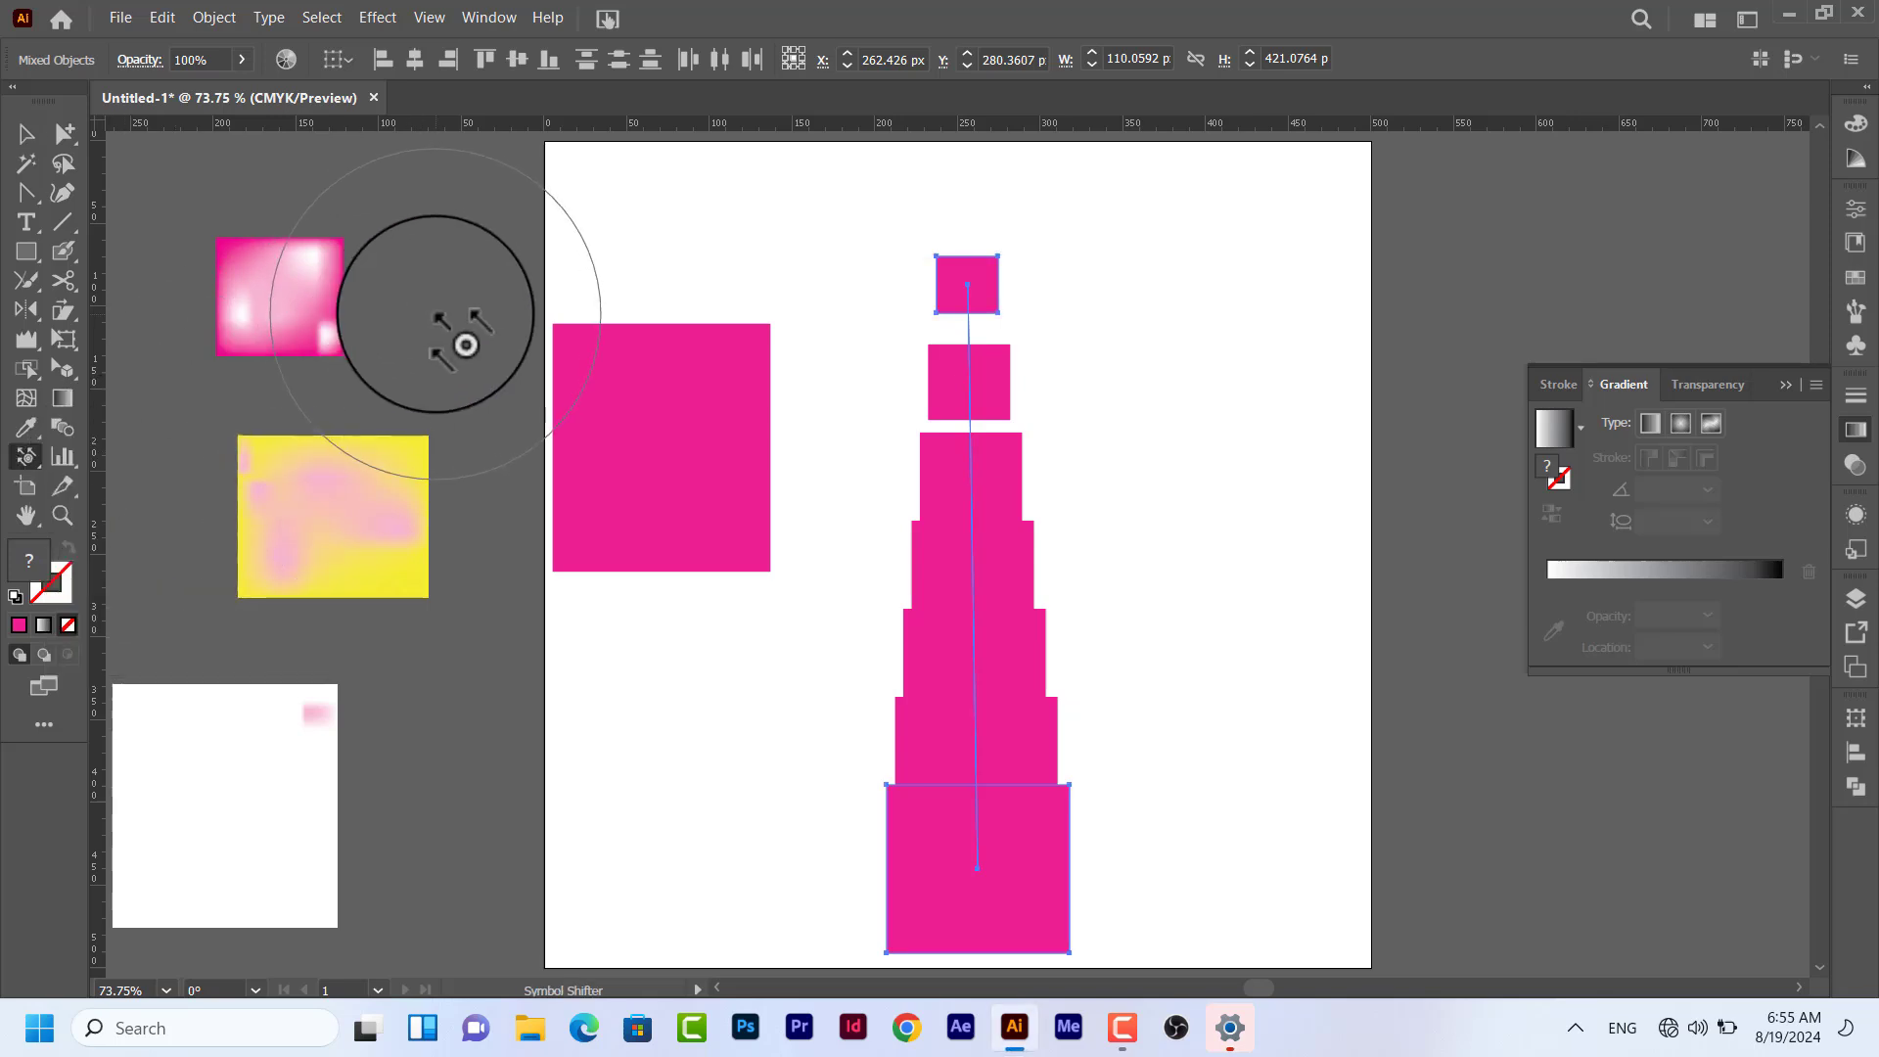
{"action": "left_click", "coordinate": [440, 318]}
{"action": "left_click", "coordinate": [1062, 546]}
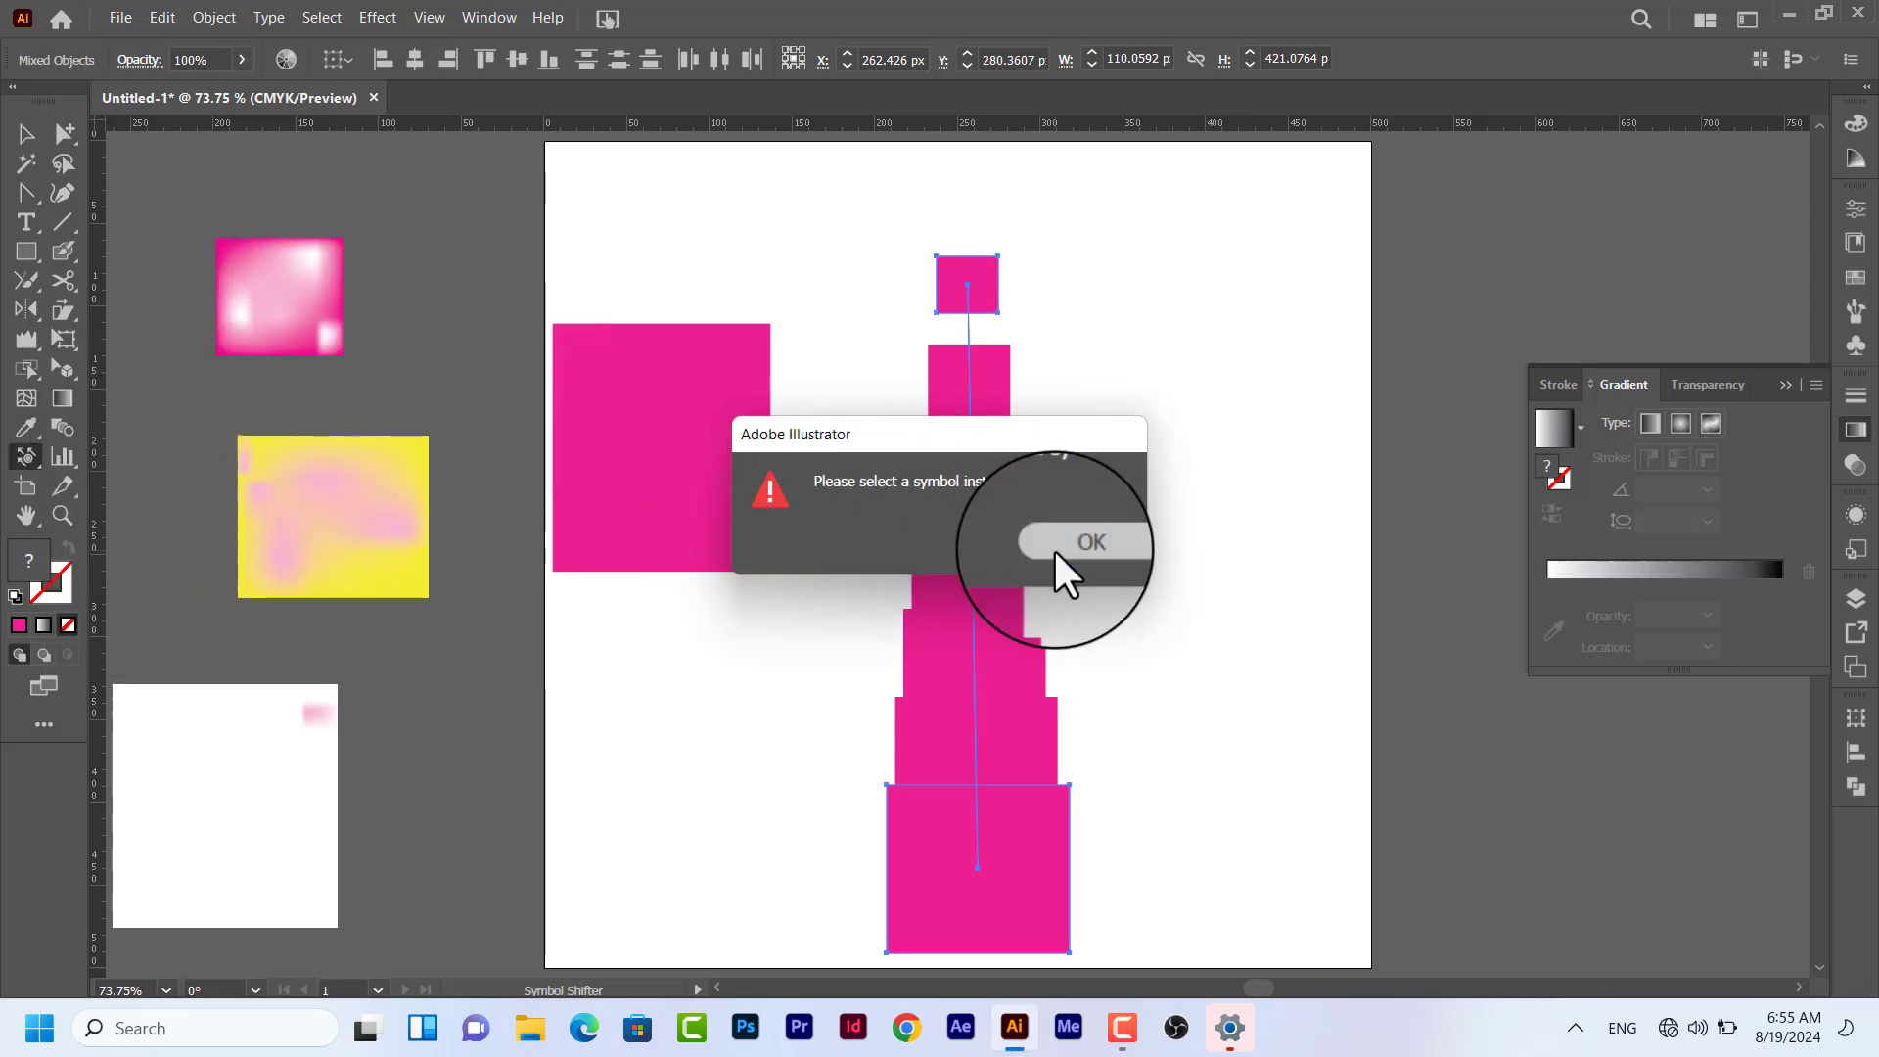
{"action": "left_click", "coordinate": [750, 476]}
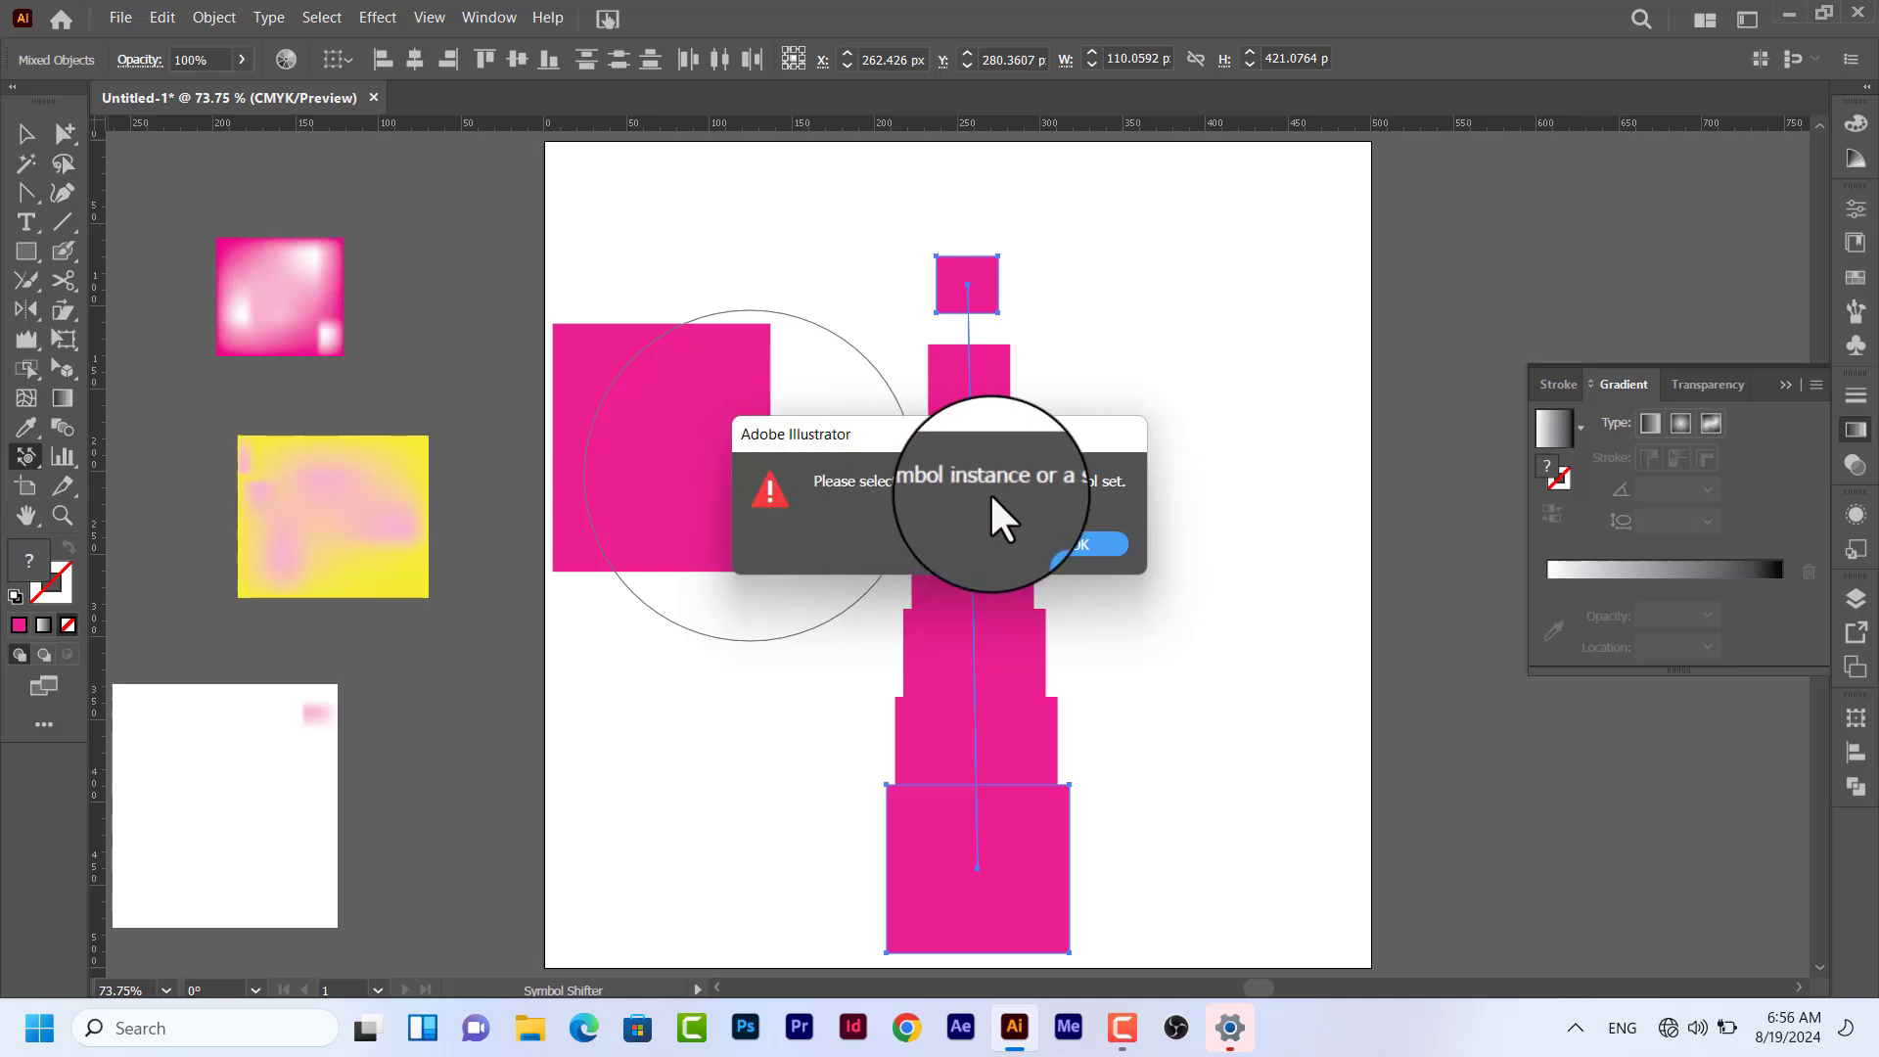
{"action": "left_click", "coordinate": [1091, 552]}
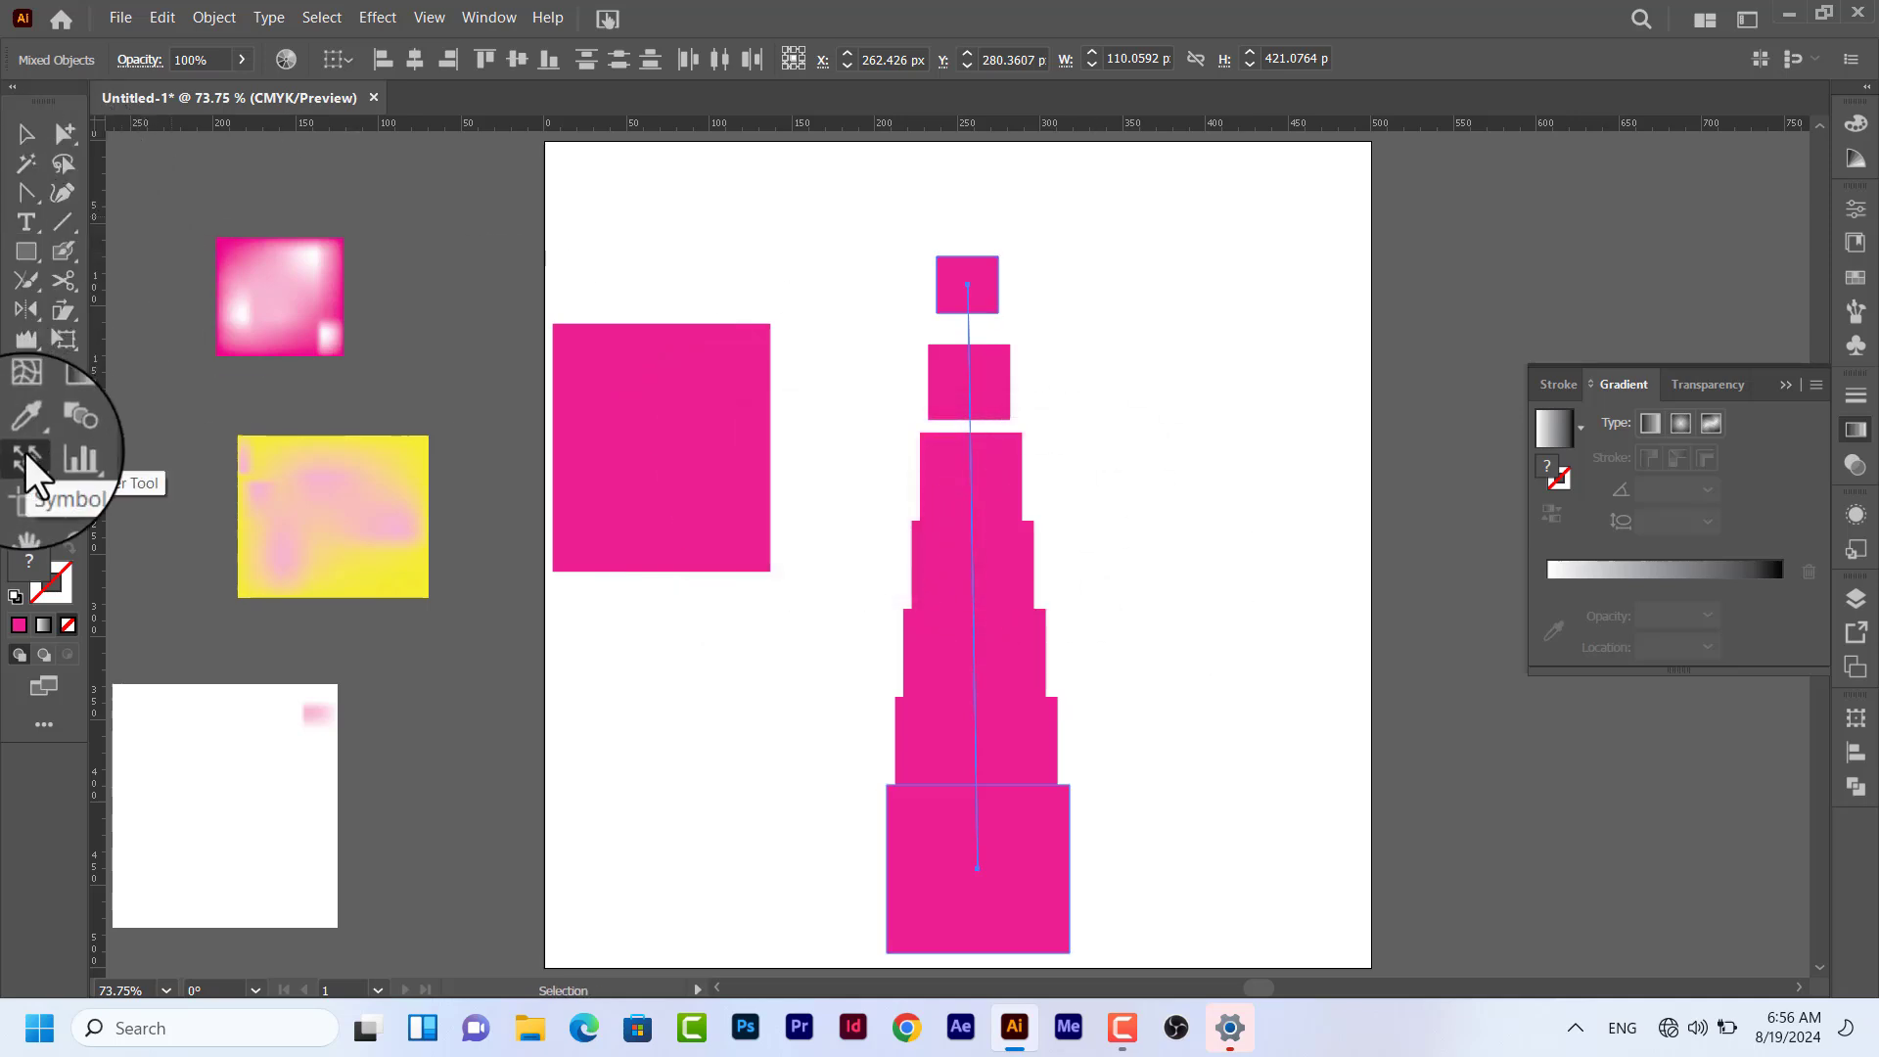
Try the Symbol Sprayer on the pink mesh-gradient rectangle, dismiss the alert and return to the Selection tool.
{"action": "left_click_drag", "start_coordinate": [24, 448], "coordinate": [97, 458]}
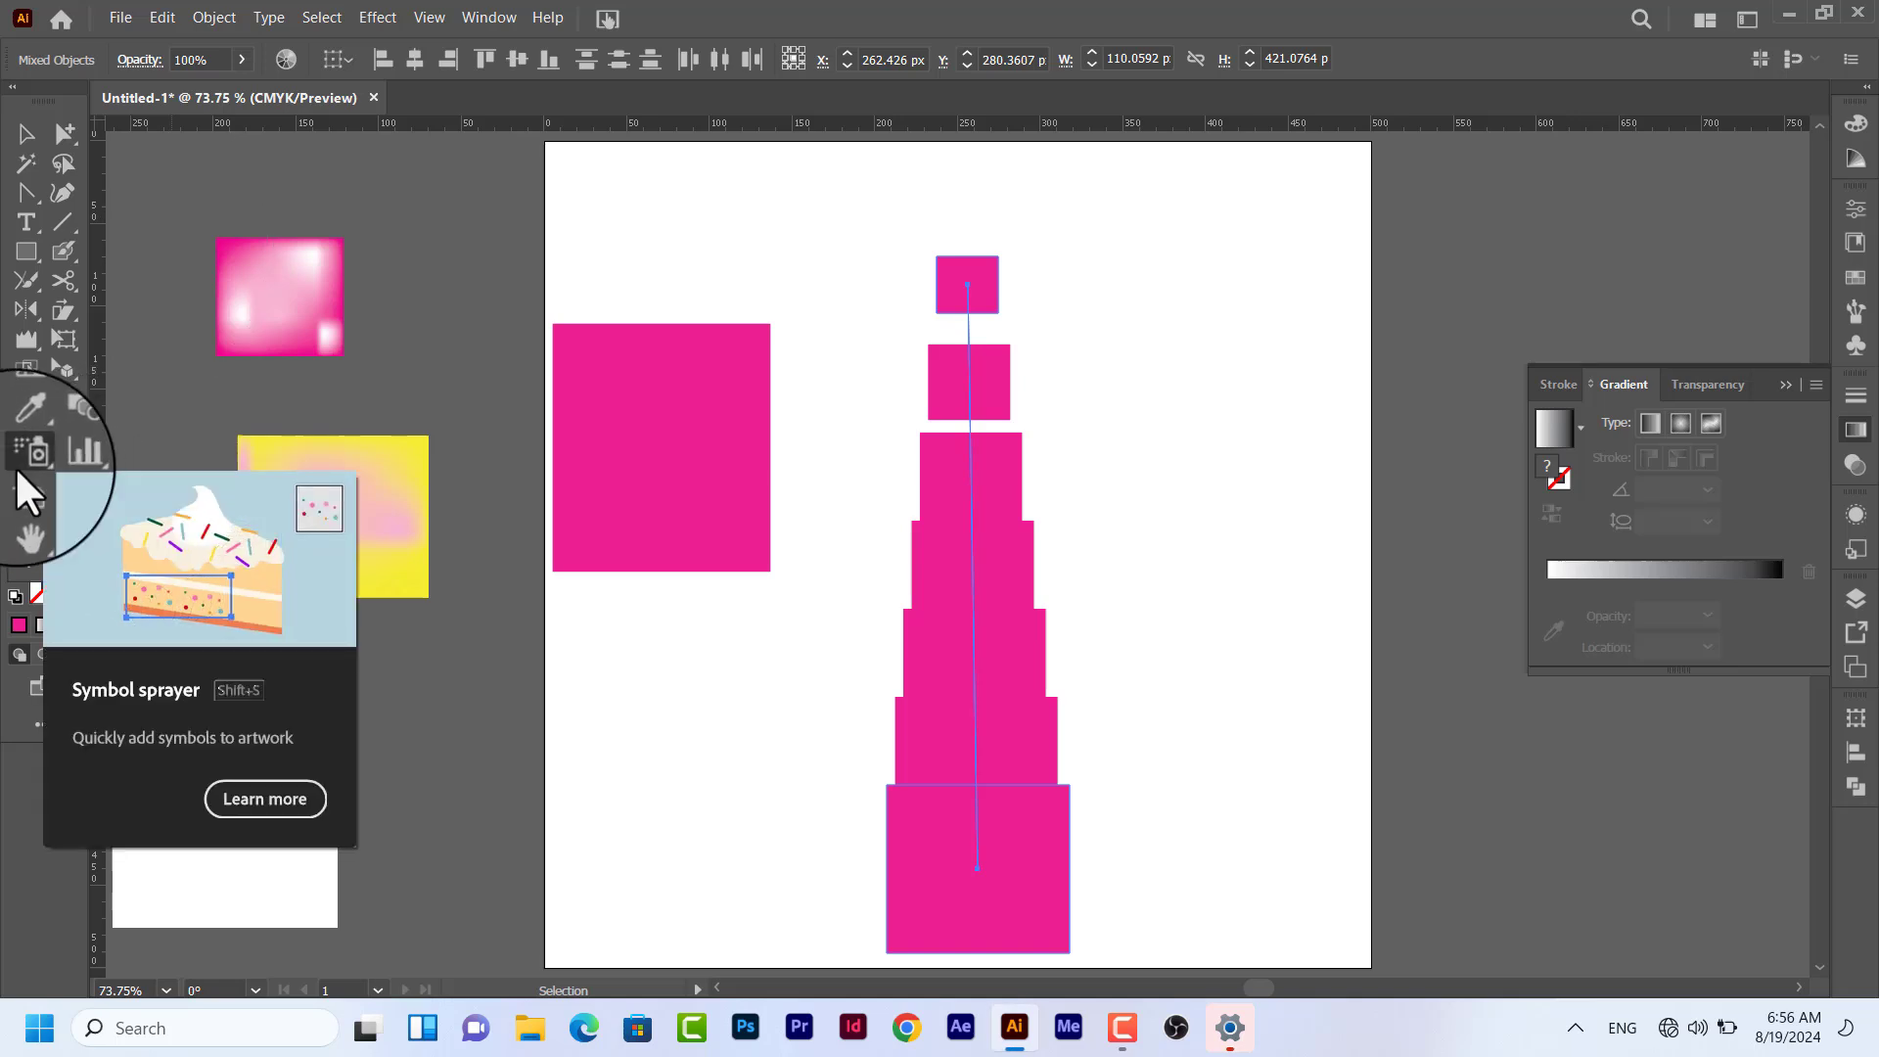
{"action": "left_click", "coordinate": [270, 312]}
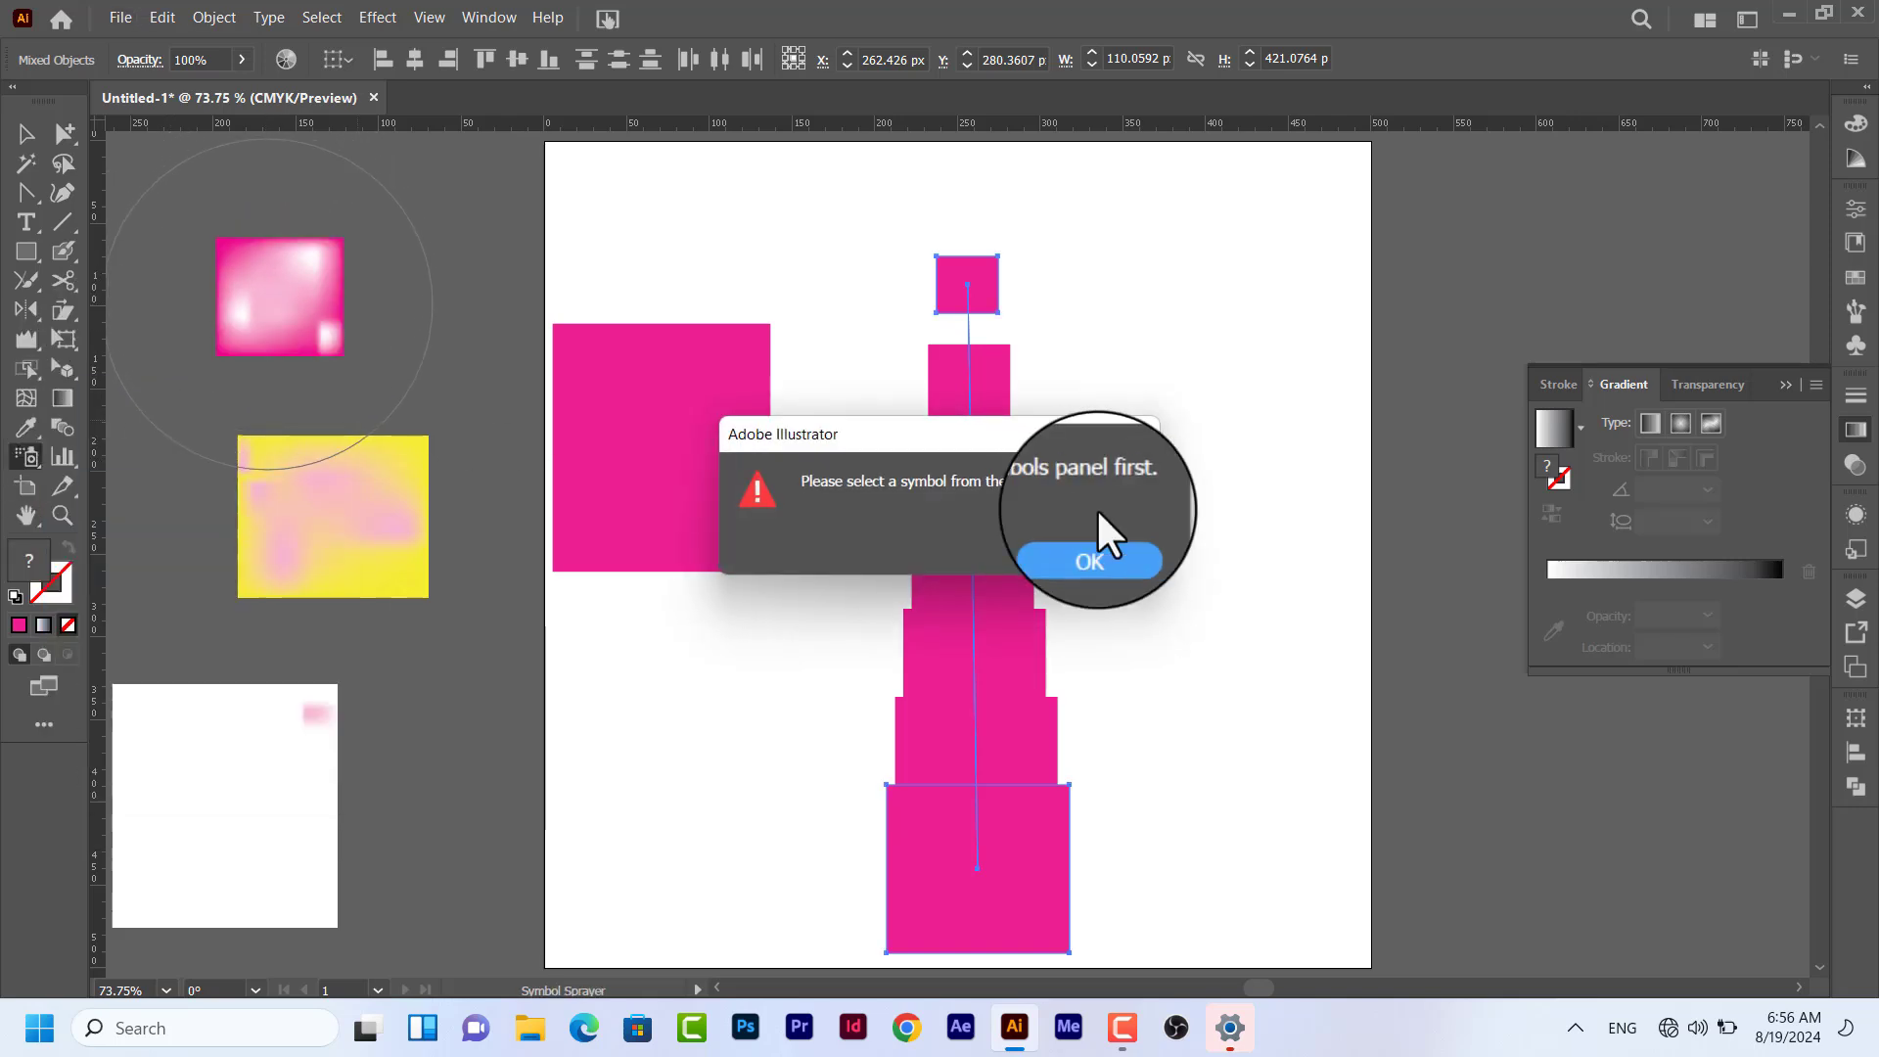
{"action": "left_click", "coordinate": [1103, 543]}
{"action": "left_click", "coordinate": [26, 135]}
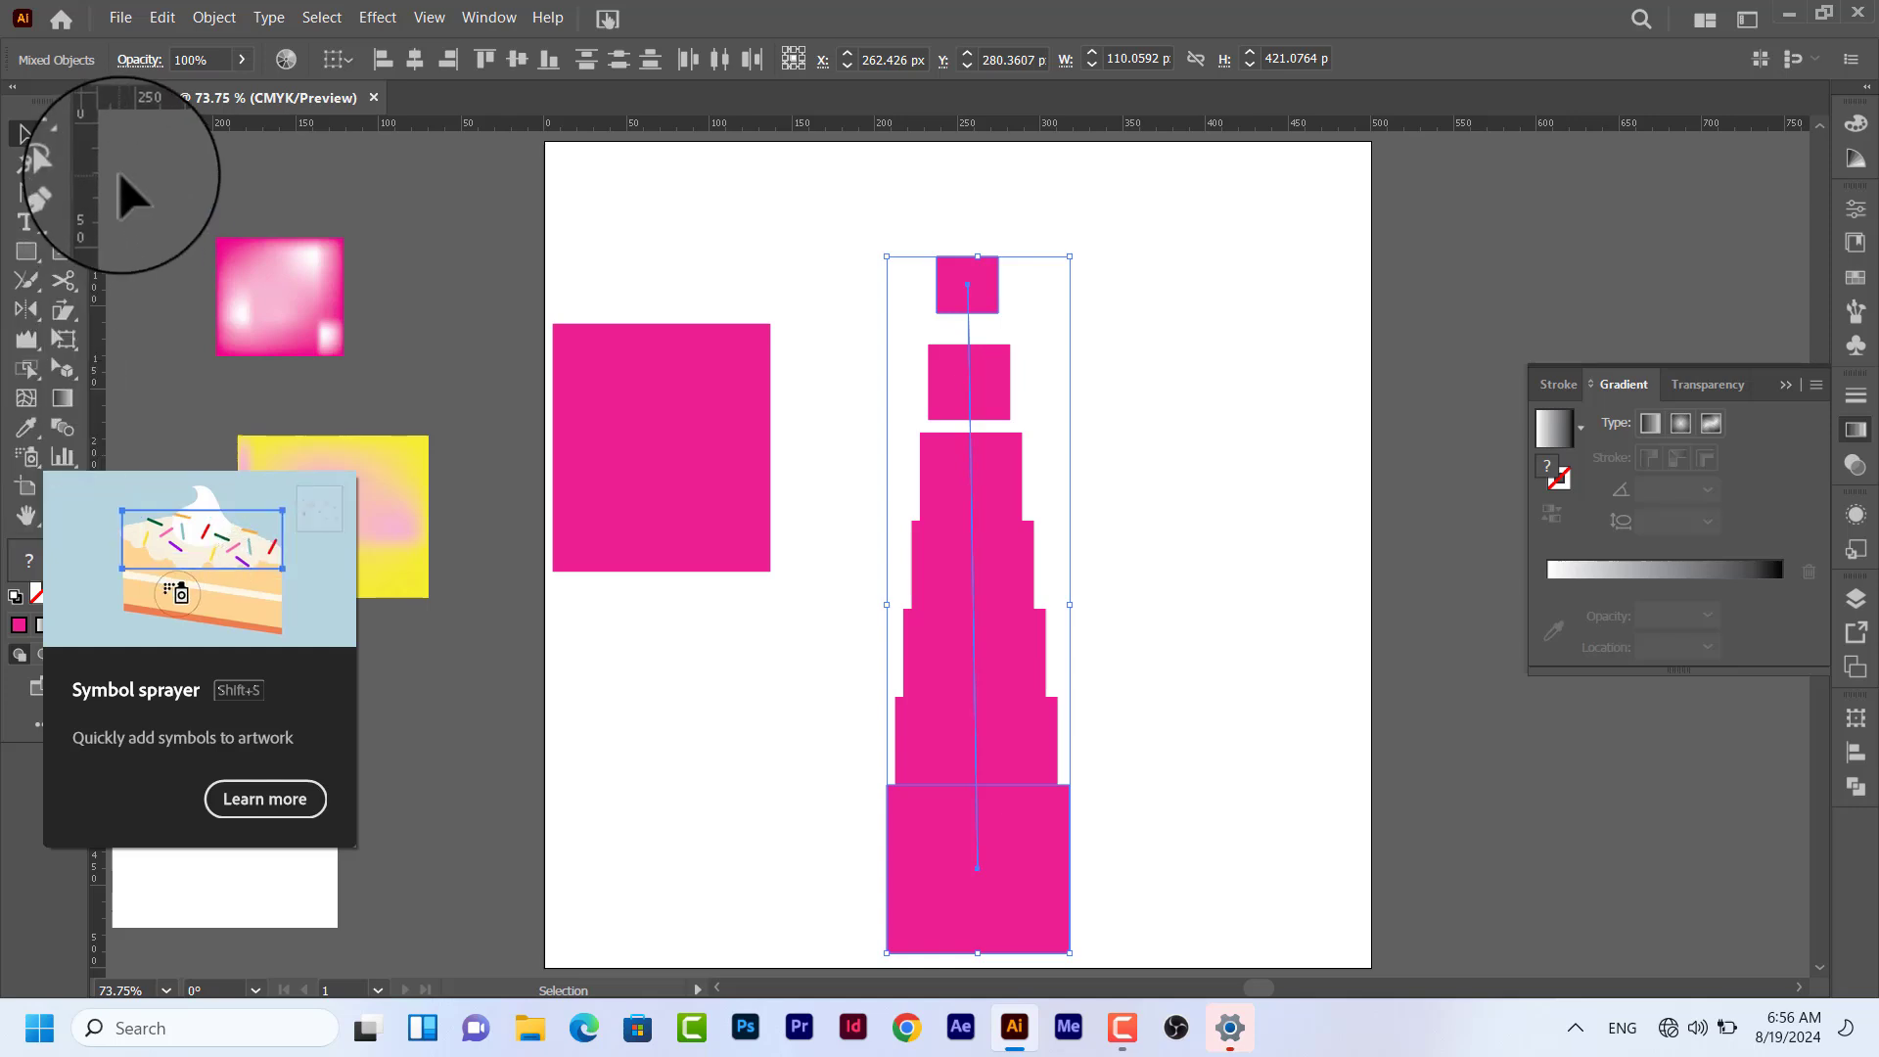
Try the Symbol Sprayer with a smaller brush beside the pink mesh-gradient rectangle and on the large pink rectangle, dismissing each alert.
{"action": "left_click", "coordinate": [27, 456]}
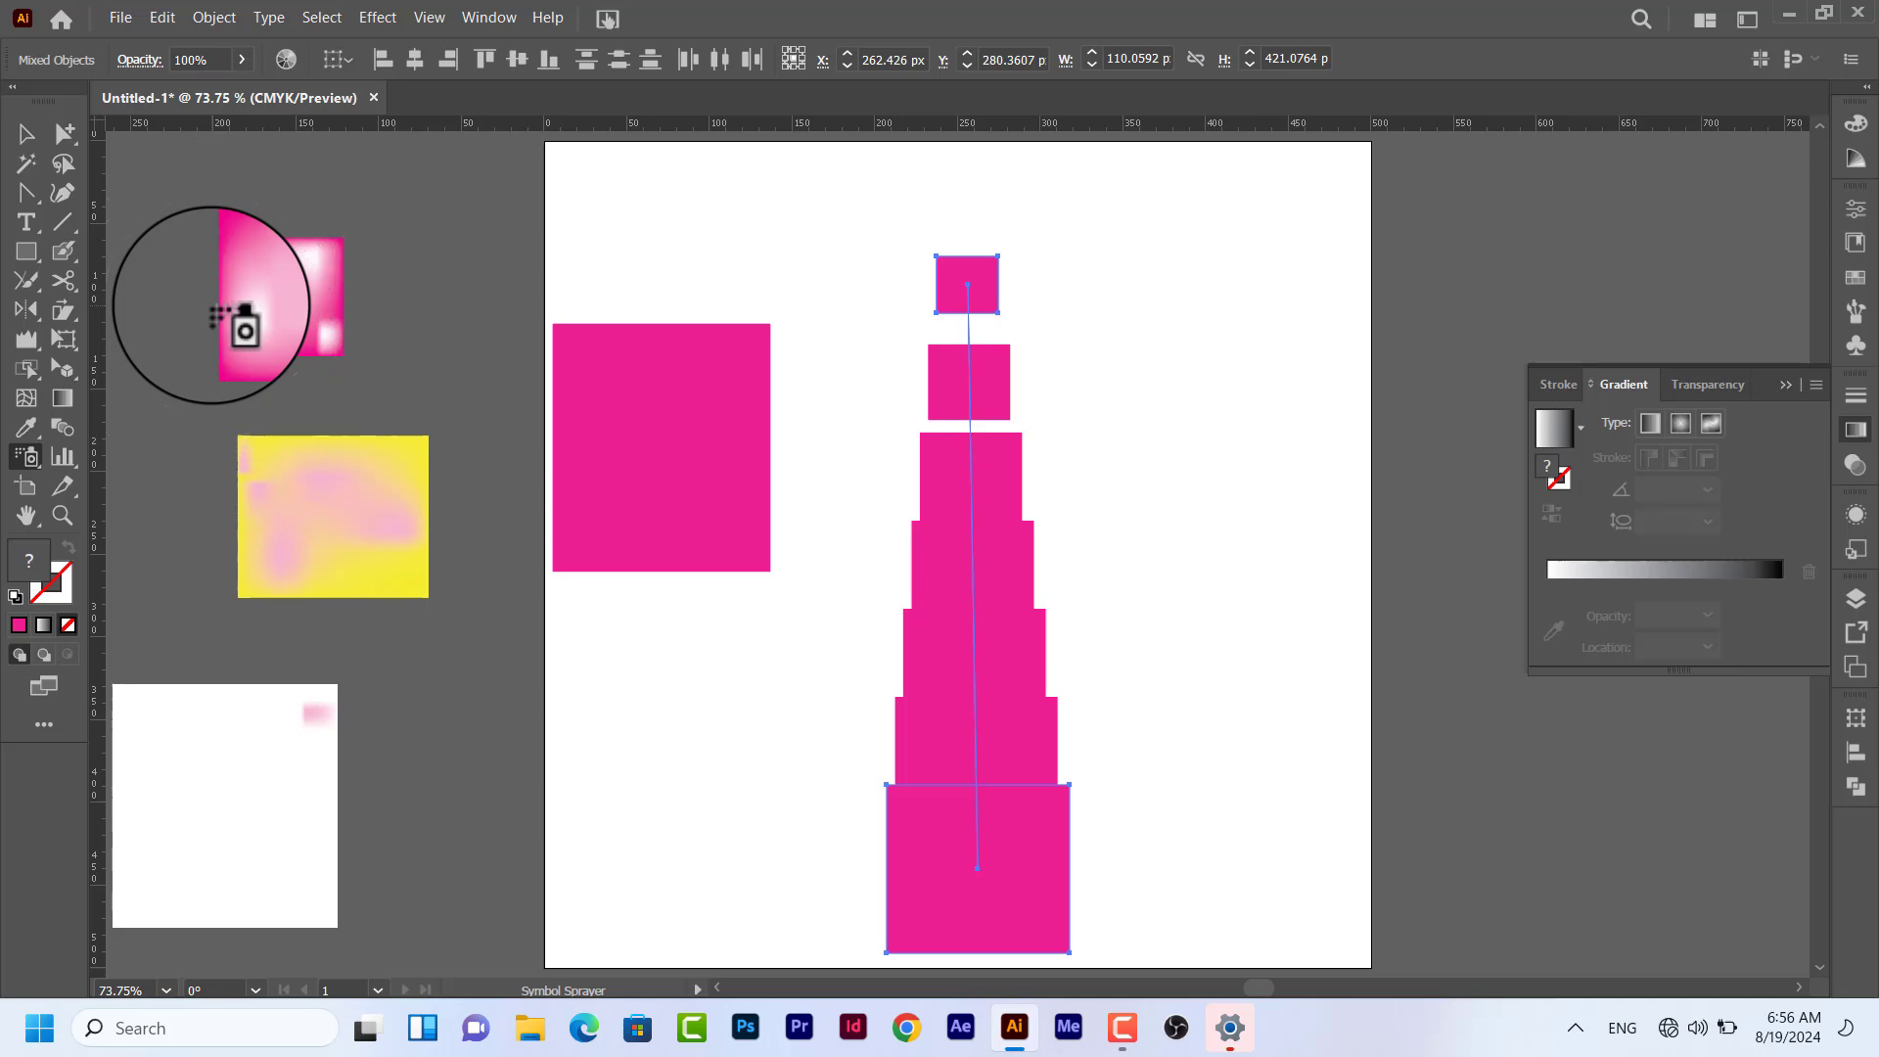
{"action": "left_click", "coordinate": [210, 284]}
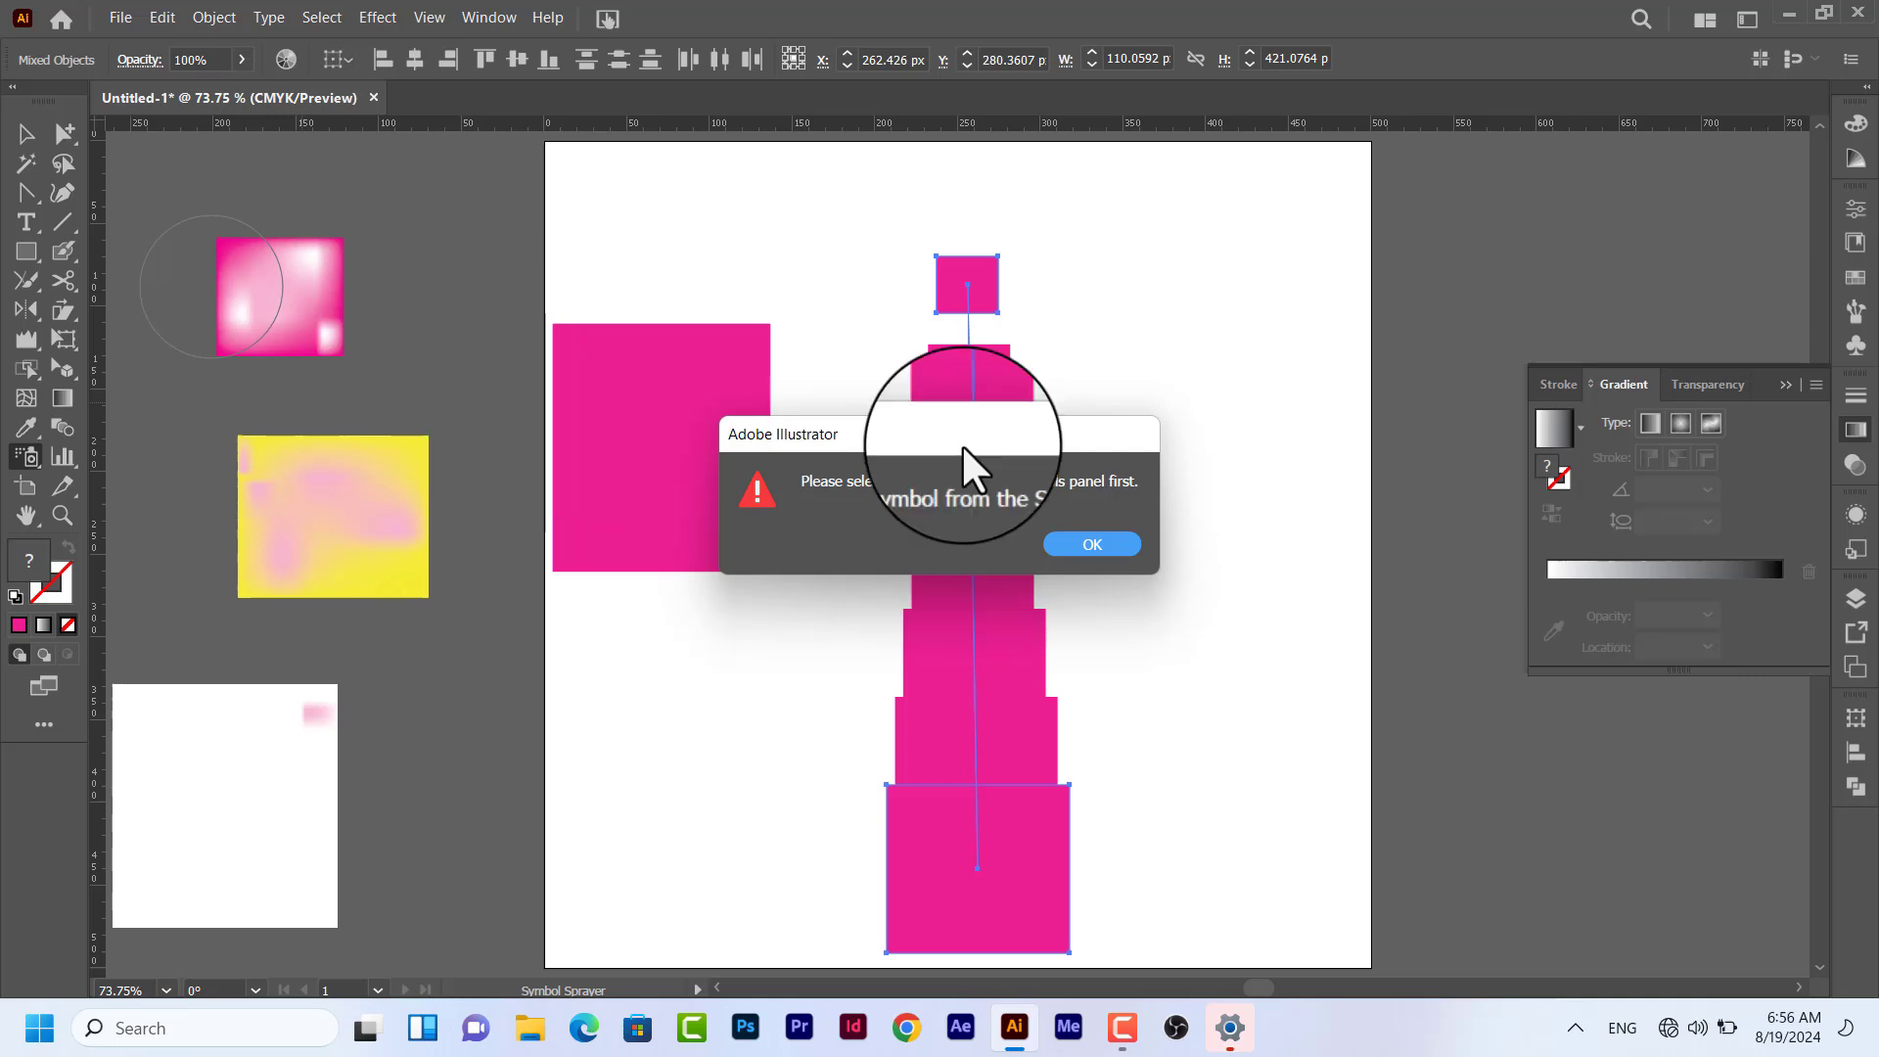
{"action": "left_click", "coordinate": [1092, 543]}
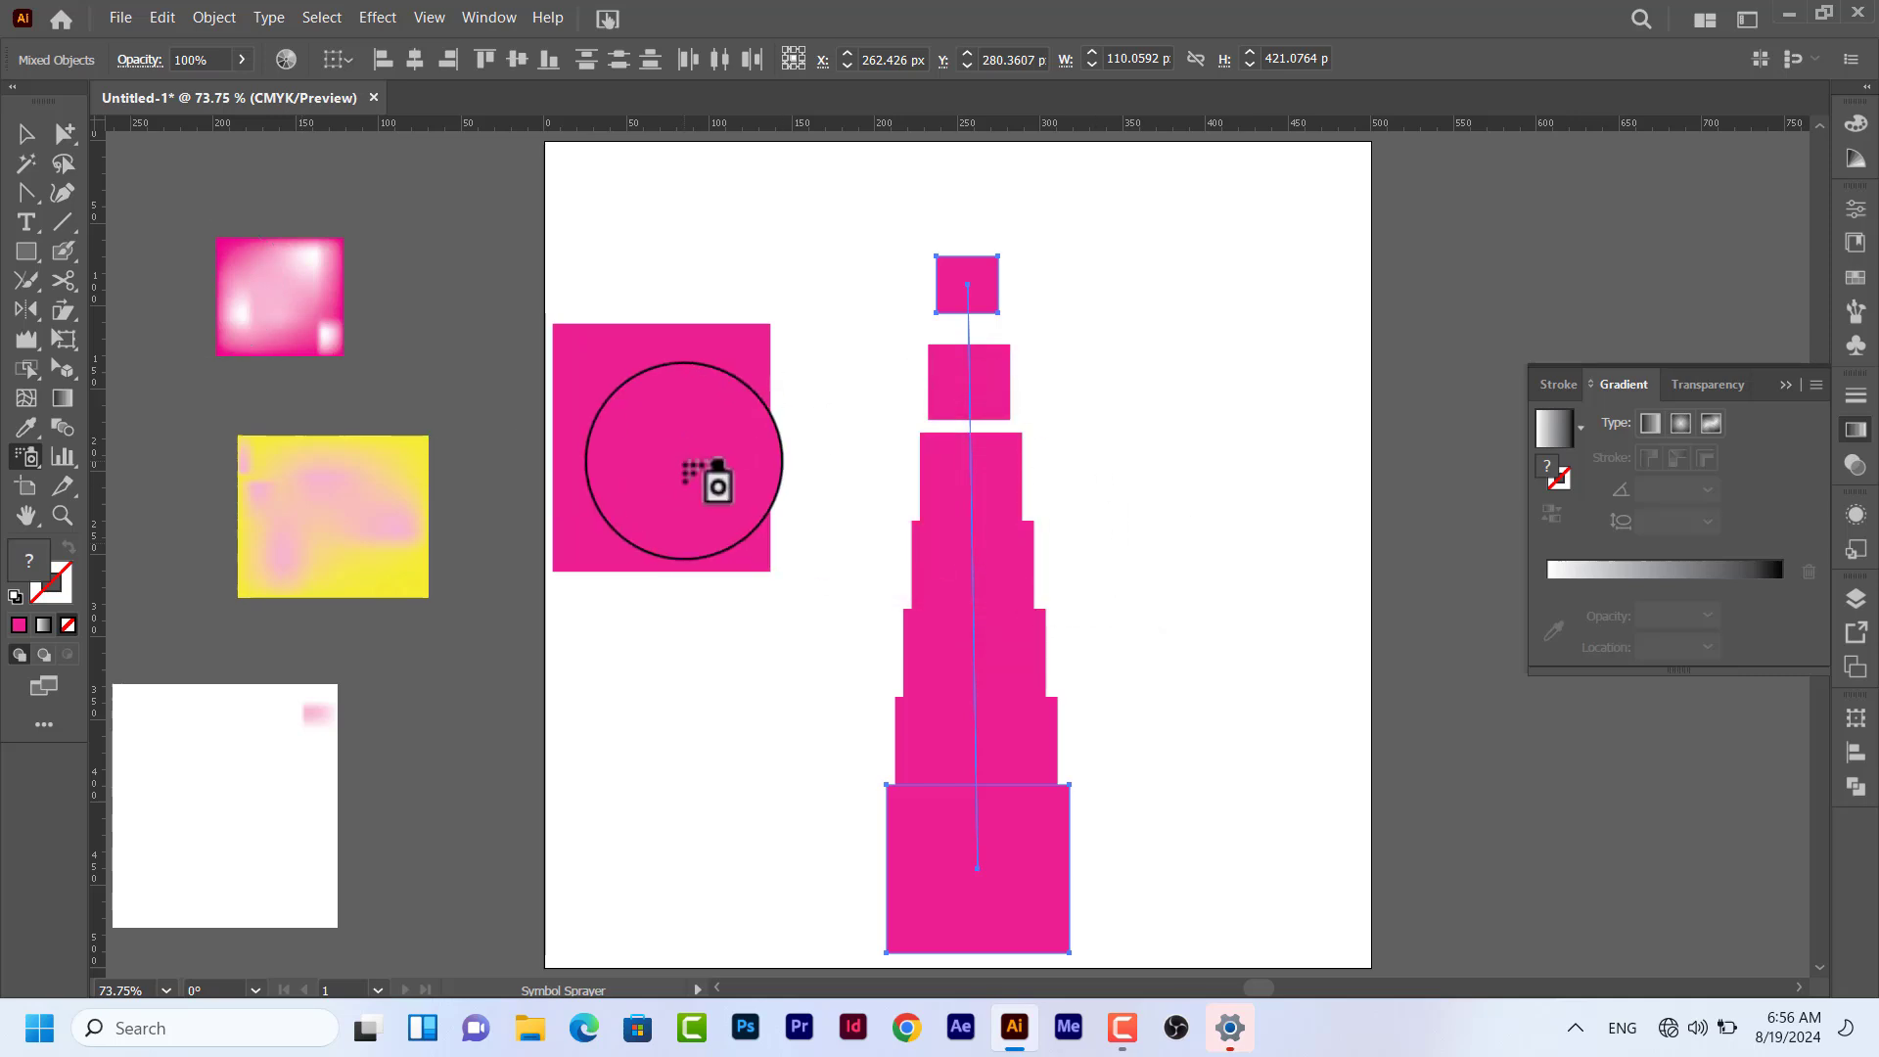
{"action": "left_click", "coordinate": [683, 460]}
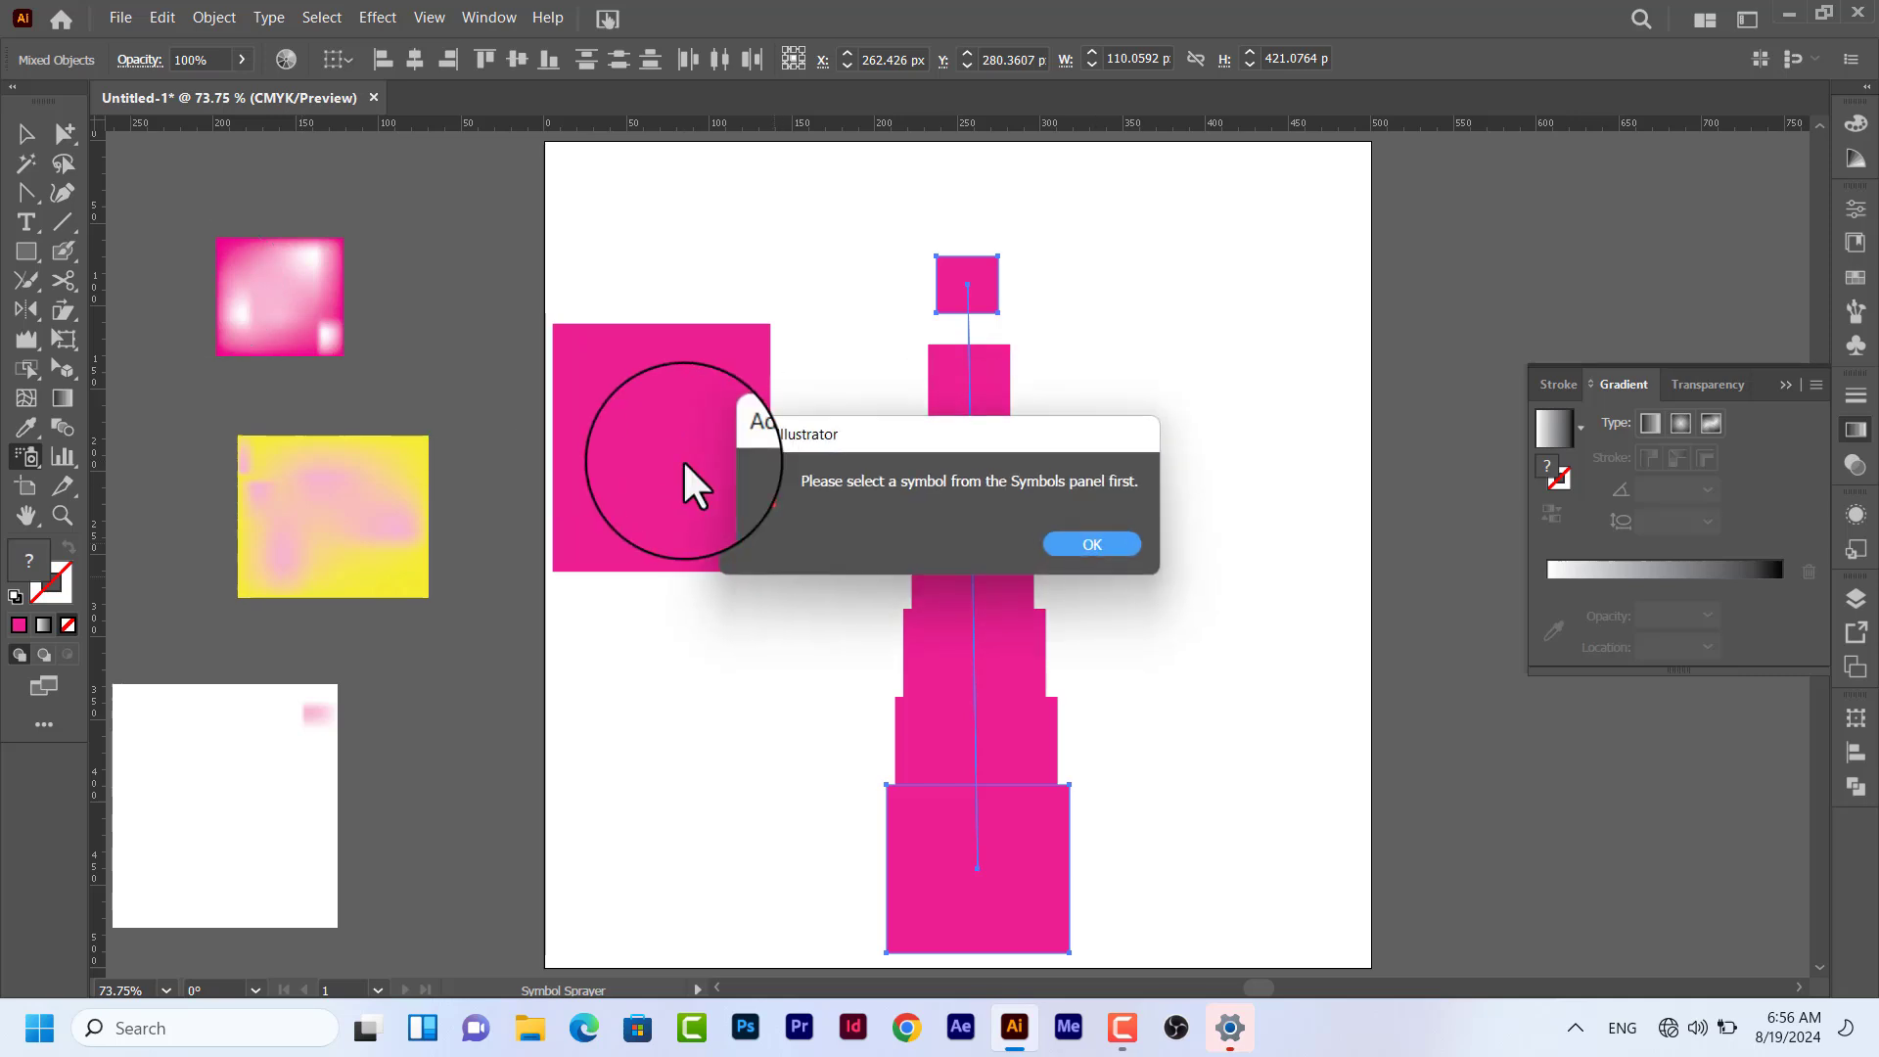
{"action": "left_click", "coordinate": [1102, 543]}
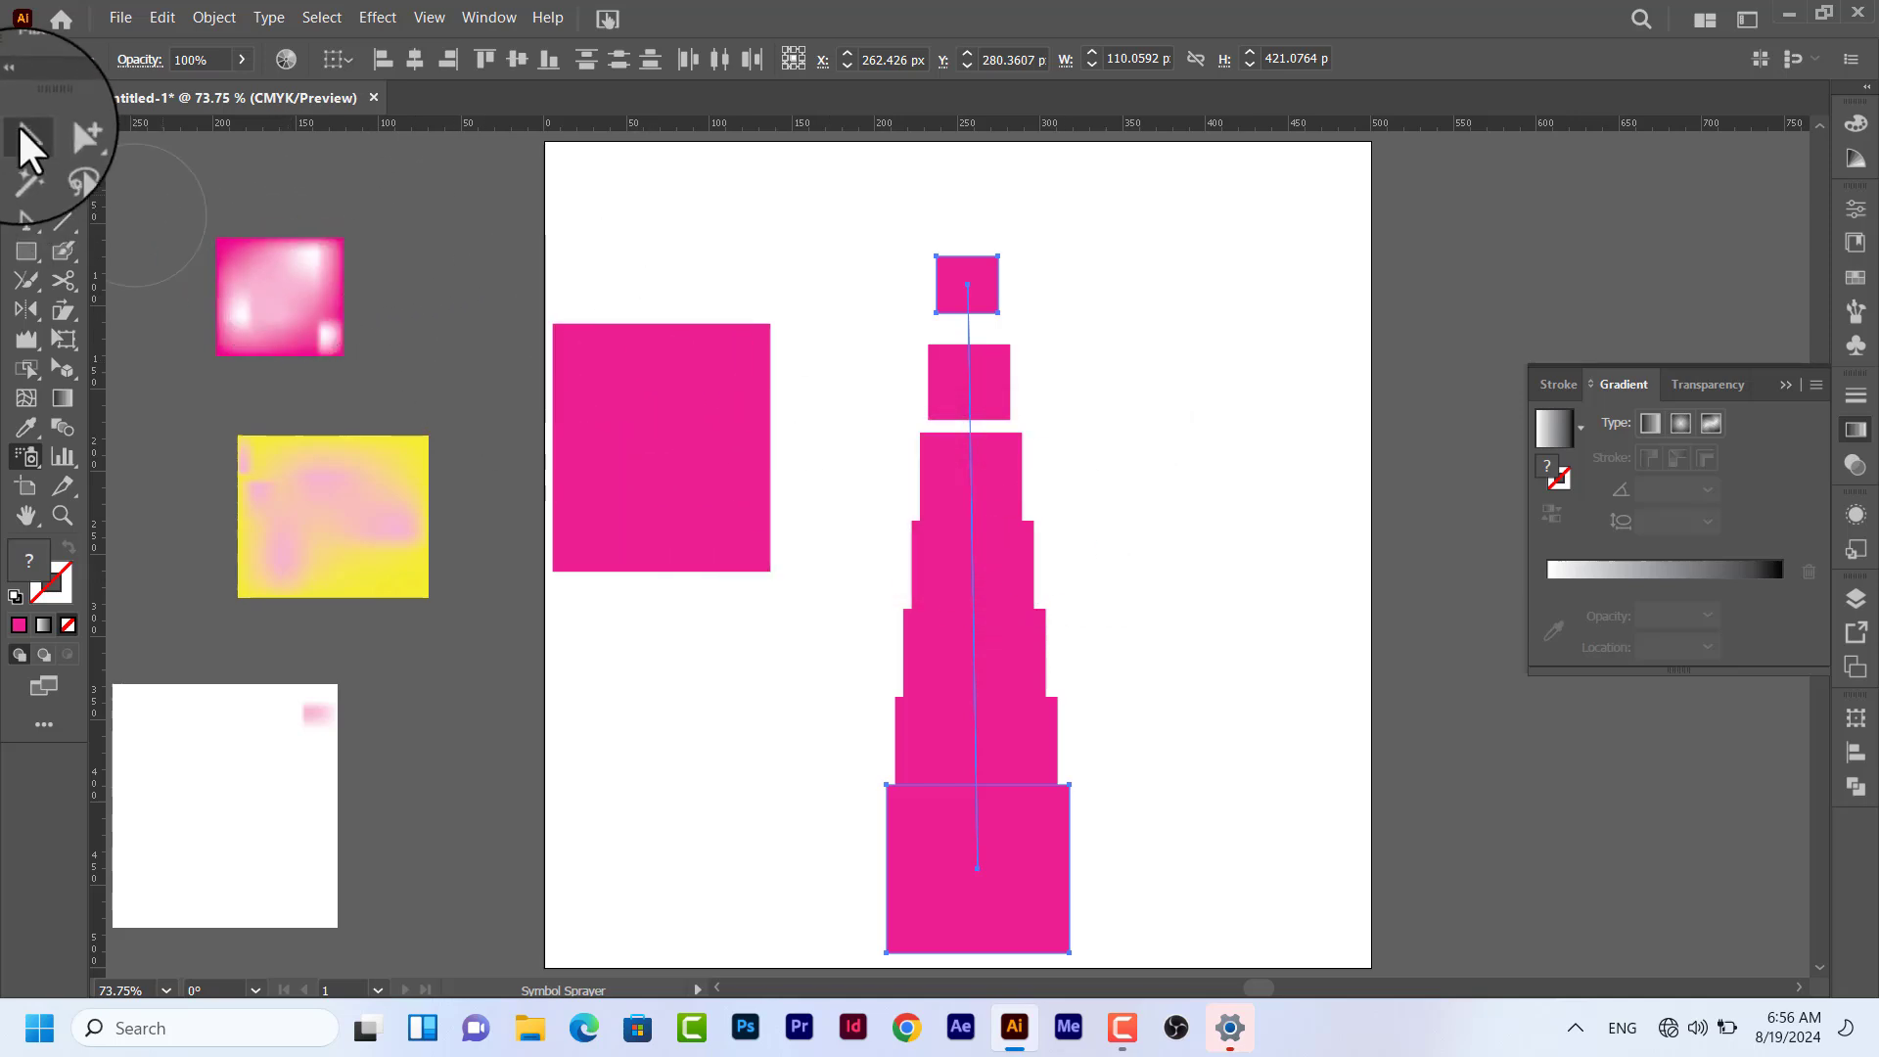
Select the large pink rectangle and try the Symbol Sprayer on it, dismissing the alert.
{"action": "left_click", "coordinate": [28, 131]}
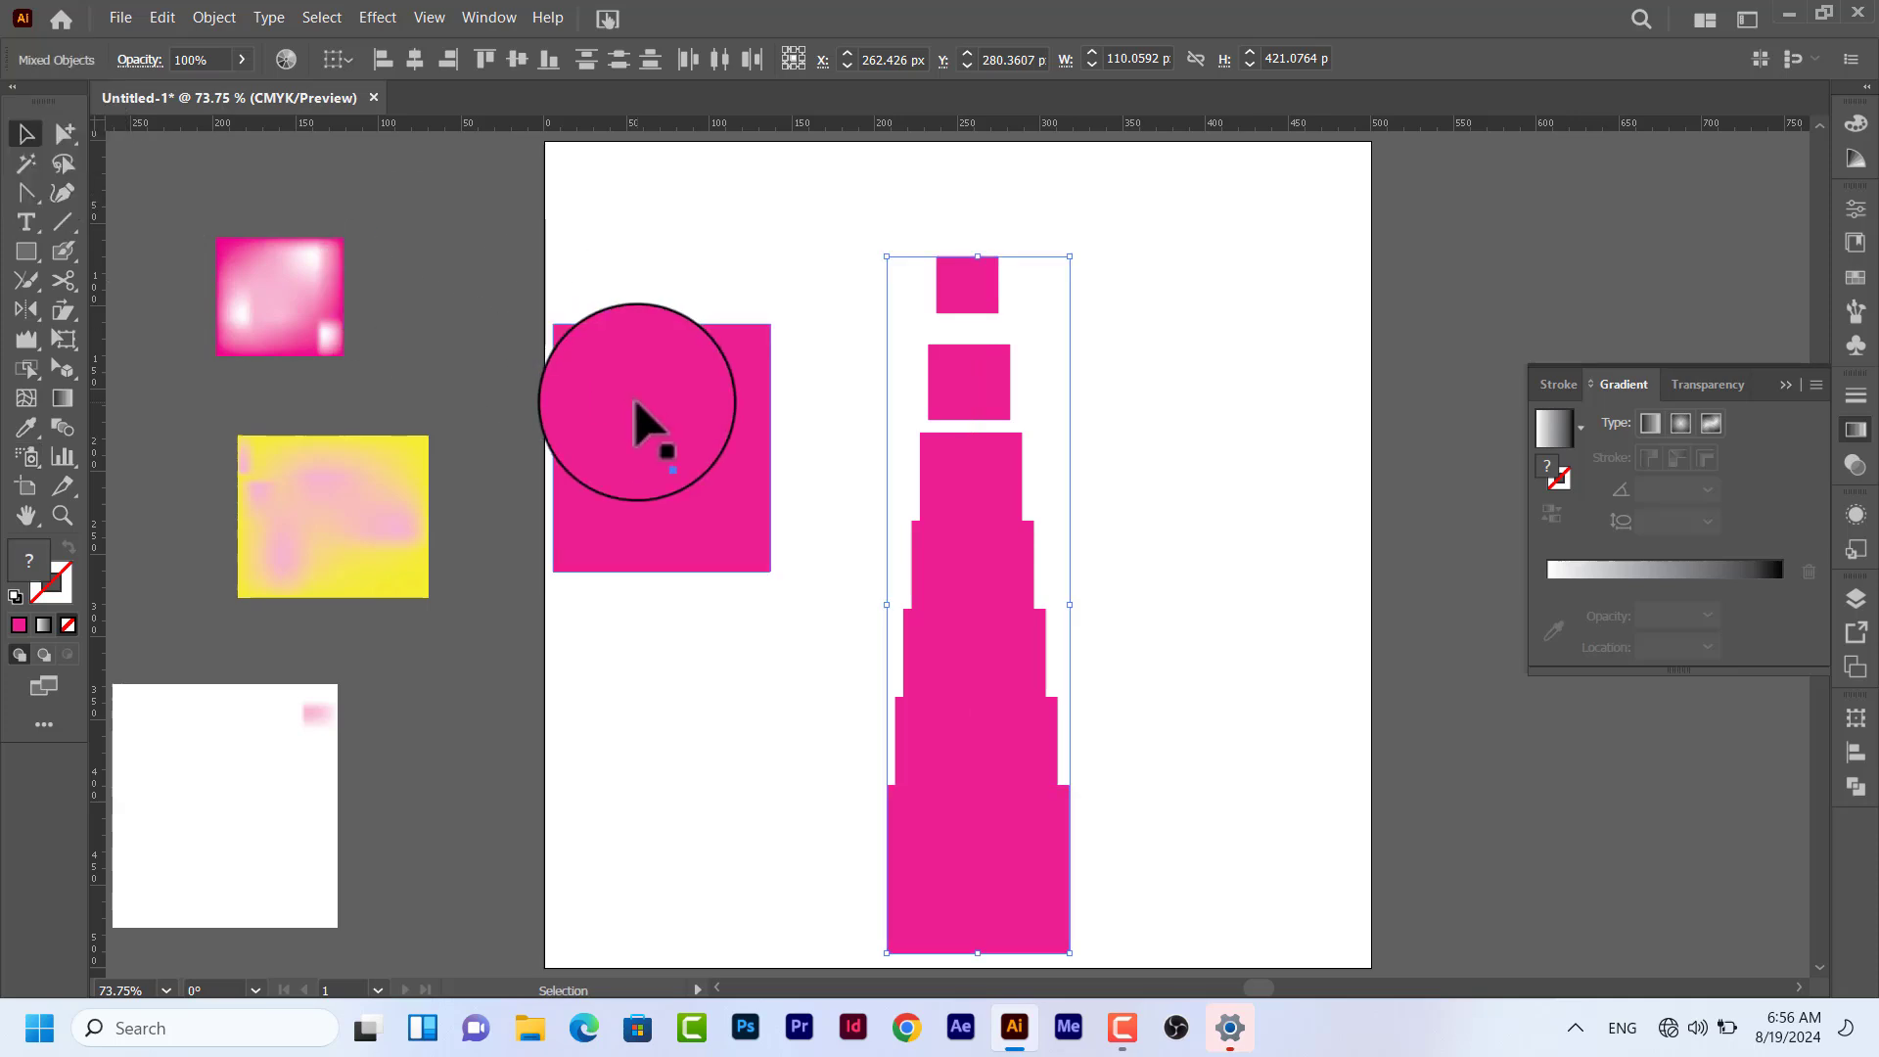
{"action": "left_click", "coordinate": [637, 423]}
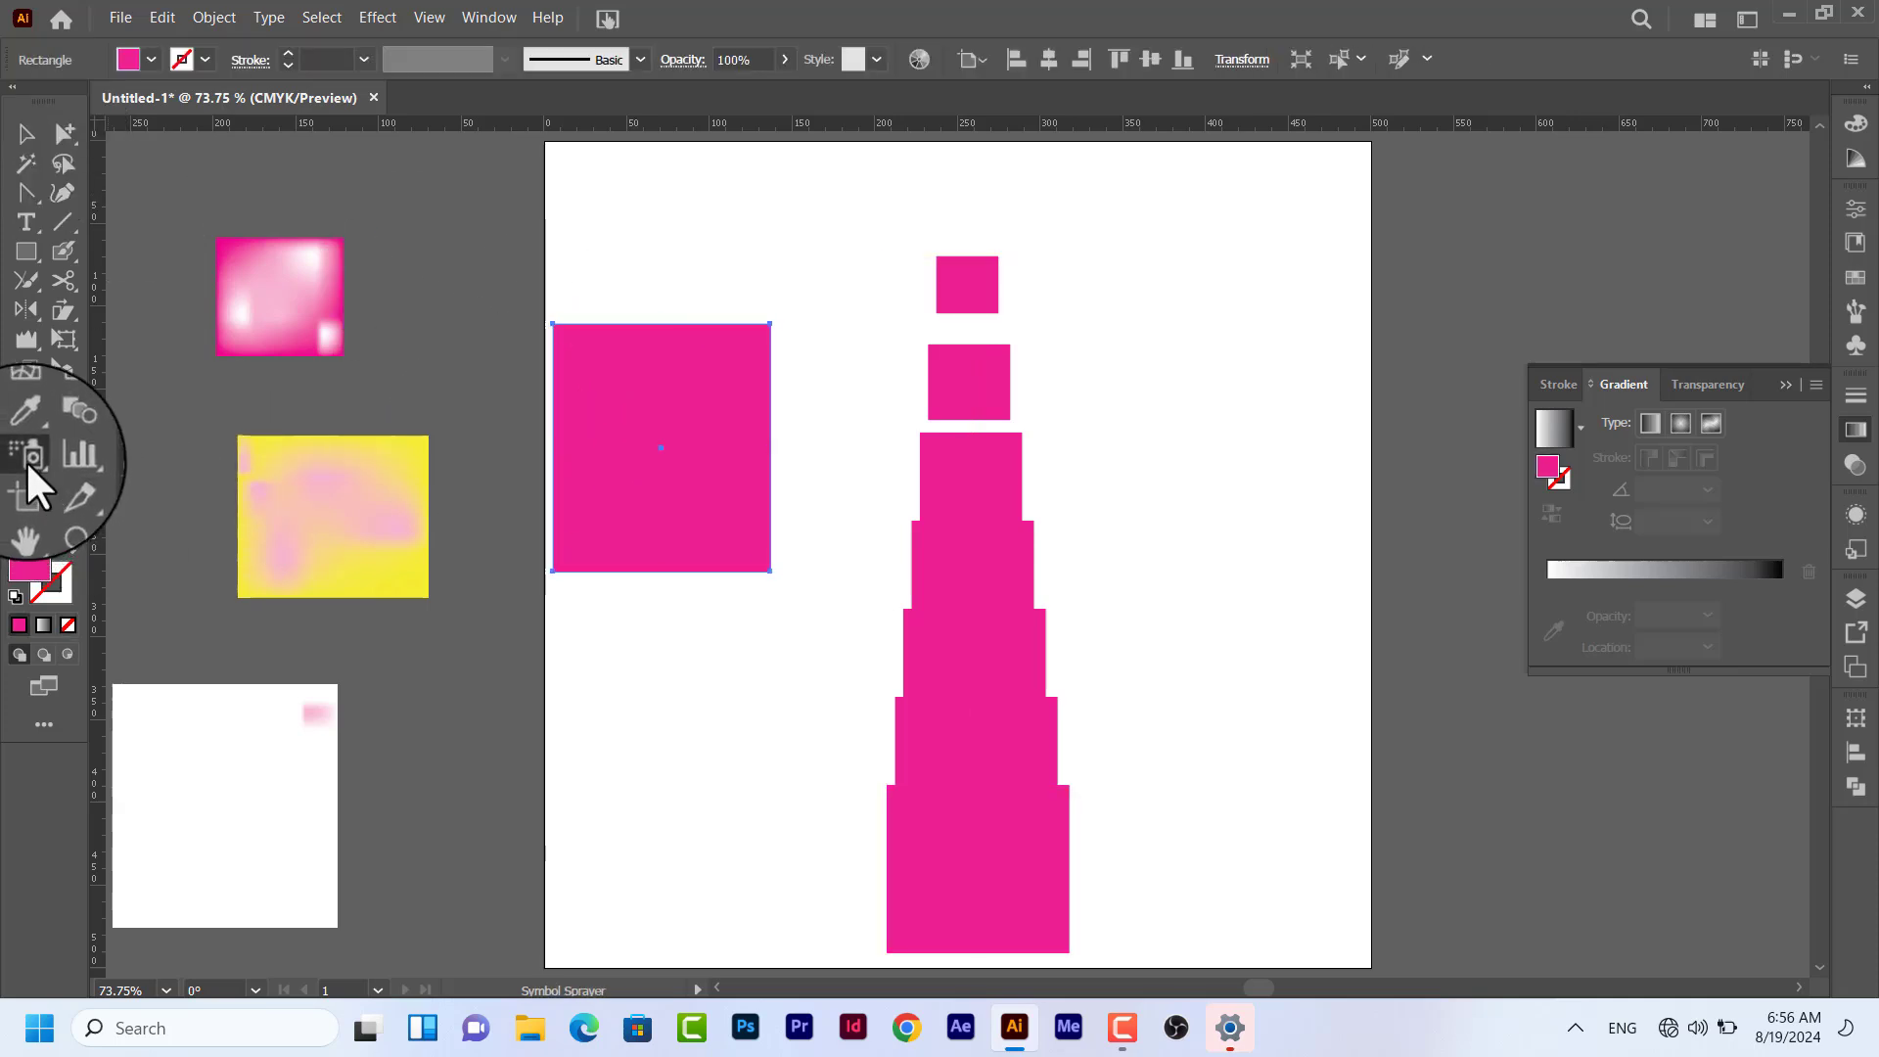
{"action": "left_click", "coordinate": [26, 458]}
{"action": "left_click", "coordinate": [656, 396]}
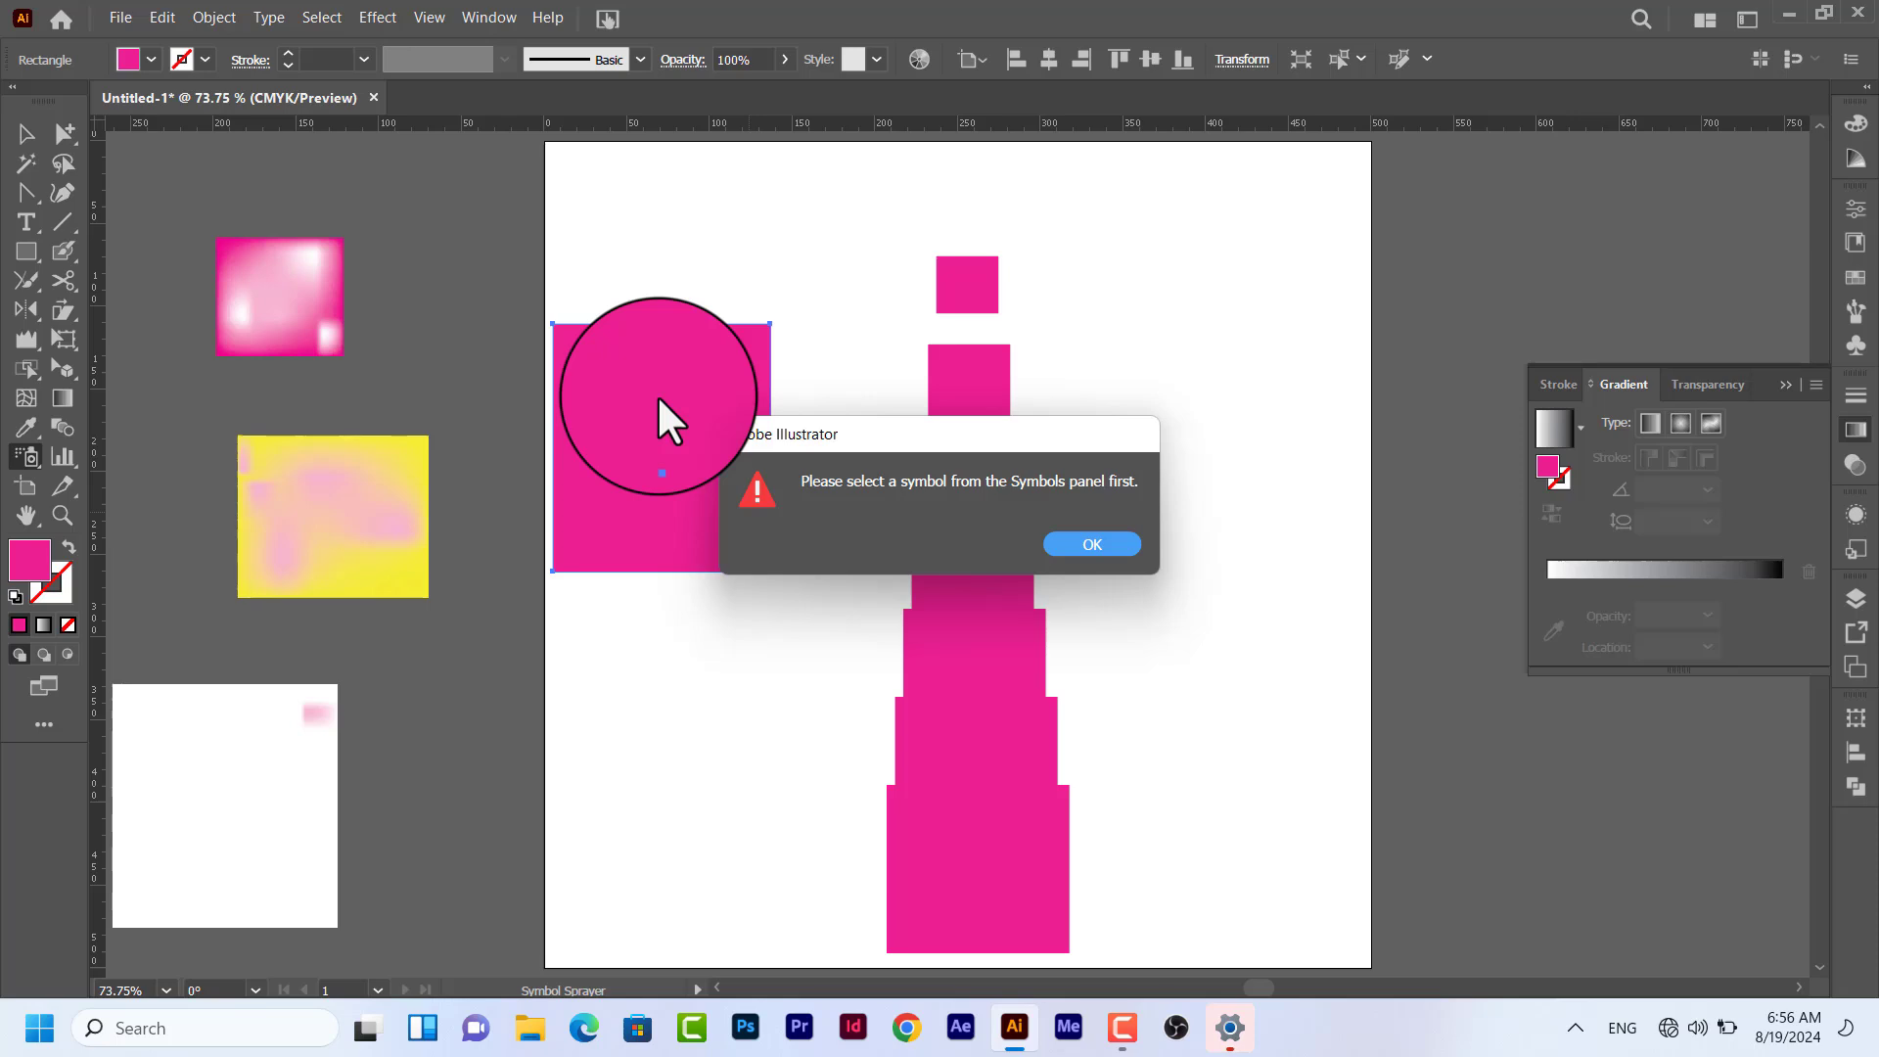
{"action": "left_click", "coordinate": [1098, 546]}
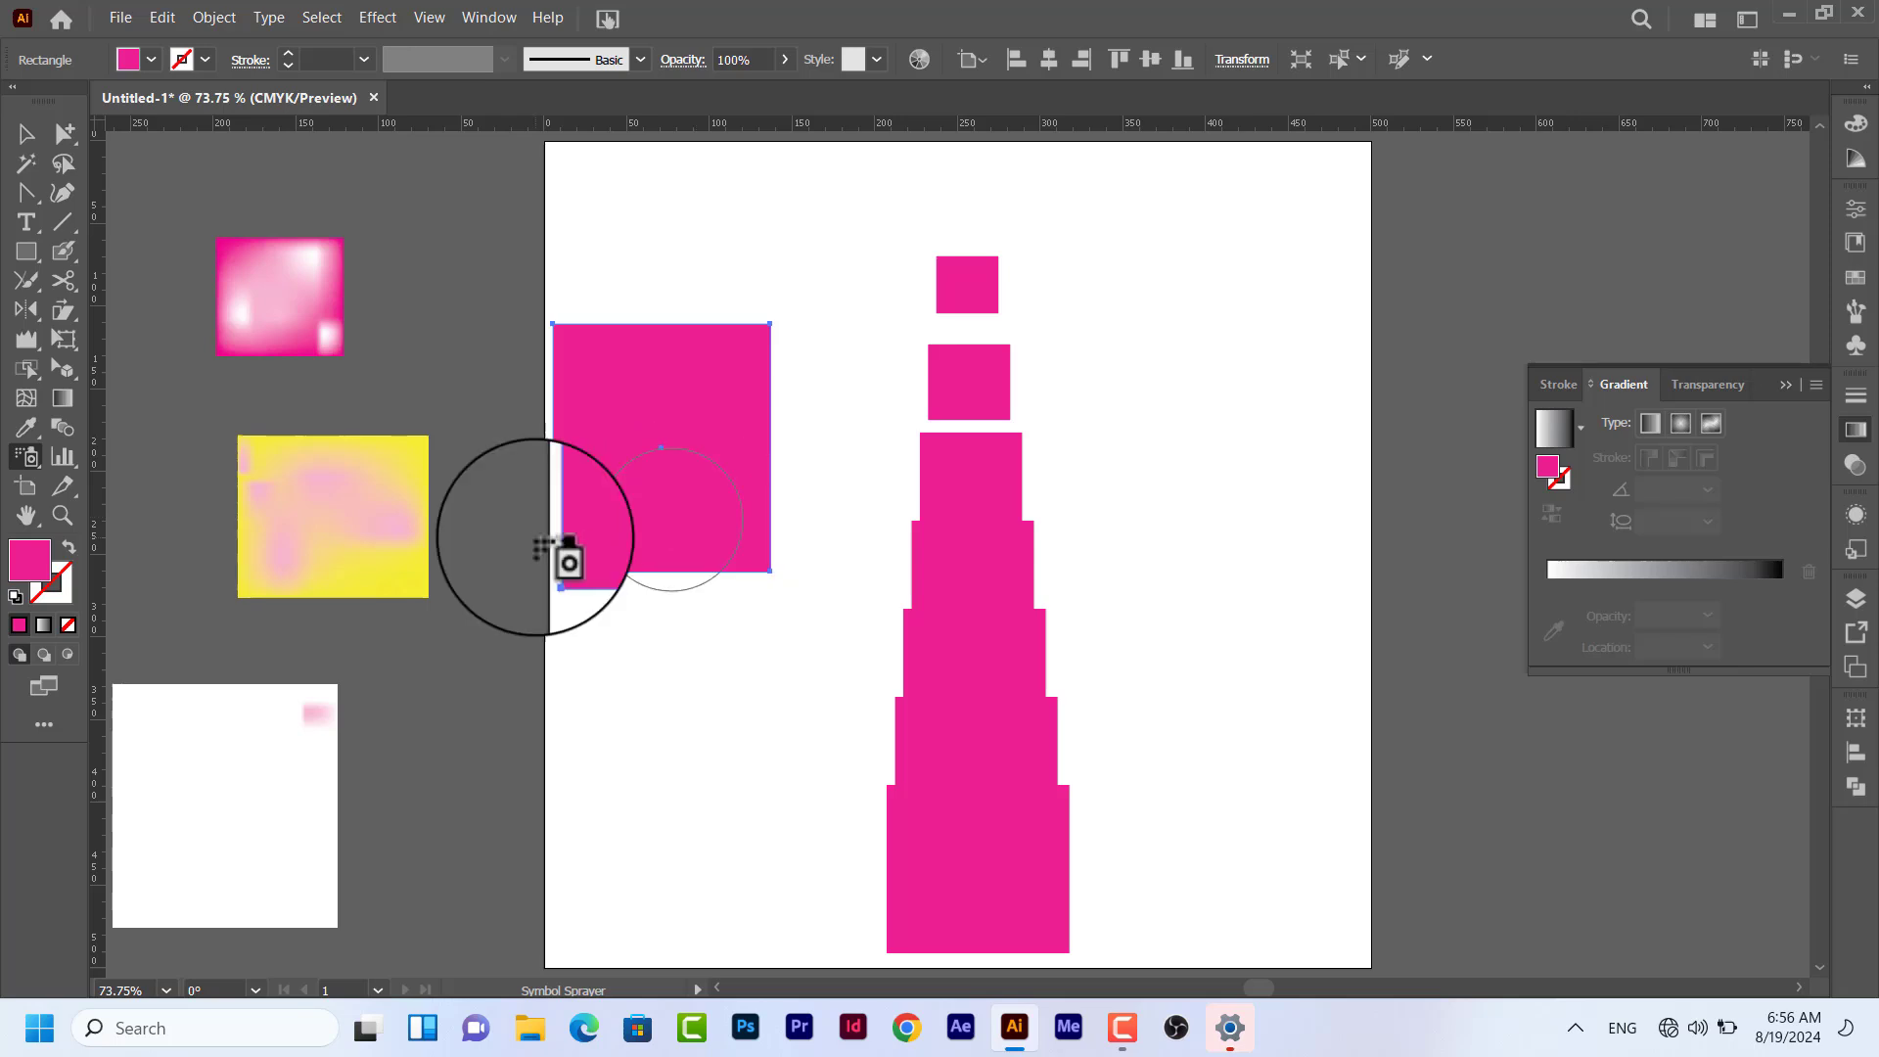
Try the Symbol Sprayer on the yellow mesh-gradient rectangle and on the blended squares, dismissing each alert.
{"action": "left_click", "coordinate": [402, 497]}
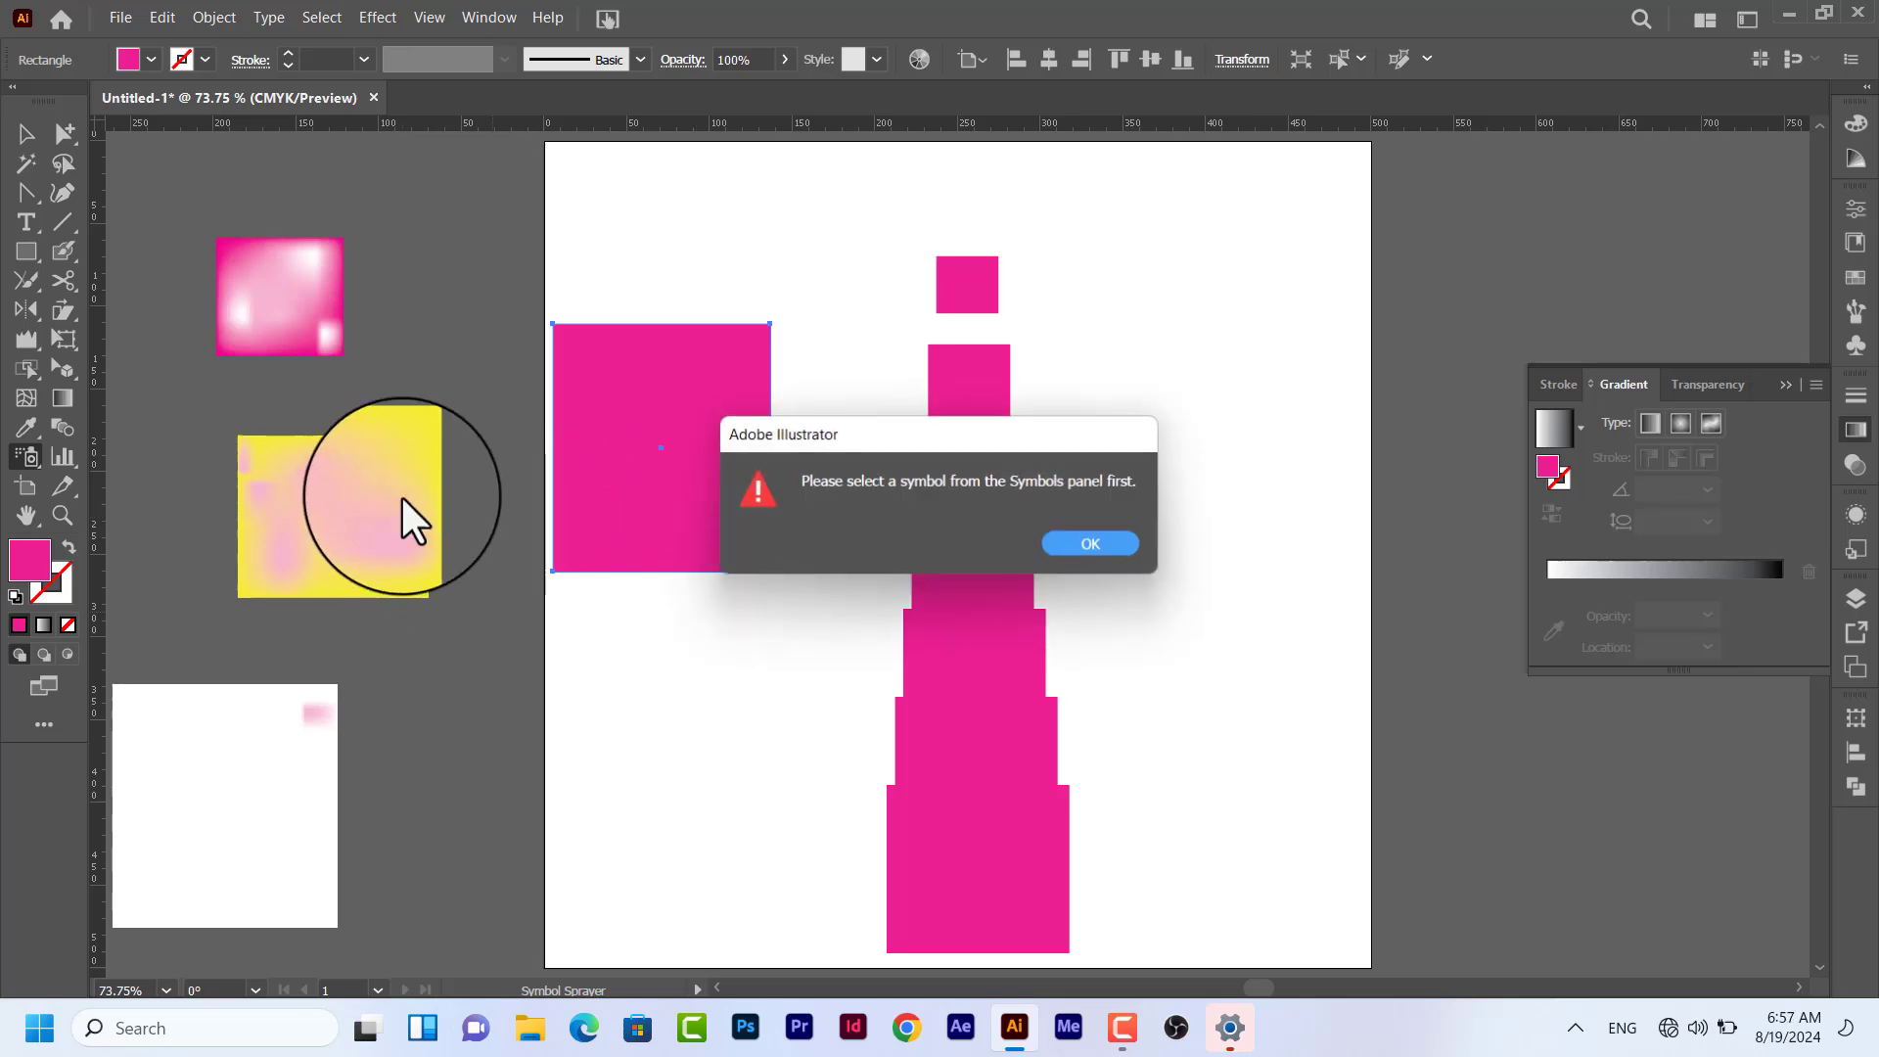
{"action": "left_click", "coordinate": [1085, 545]}
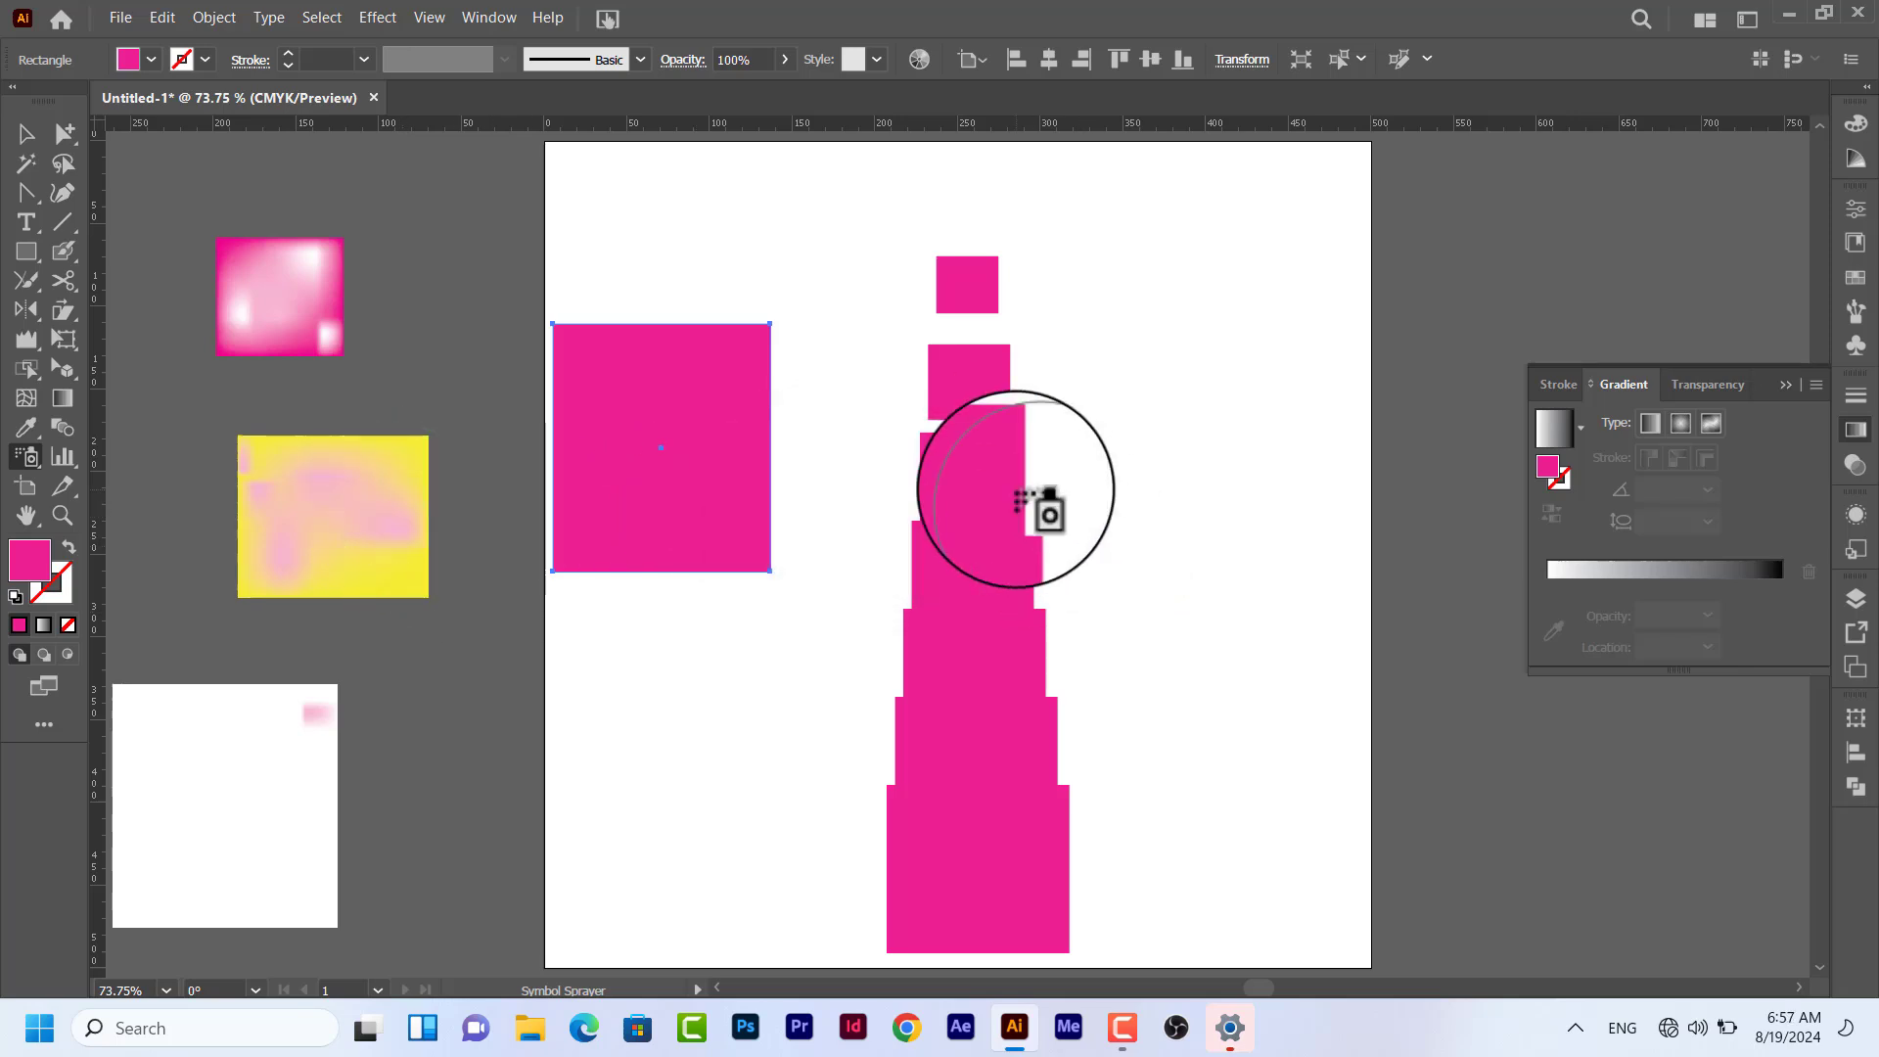
{"action": "left_click", "coordinate": [1003, 433]}
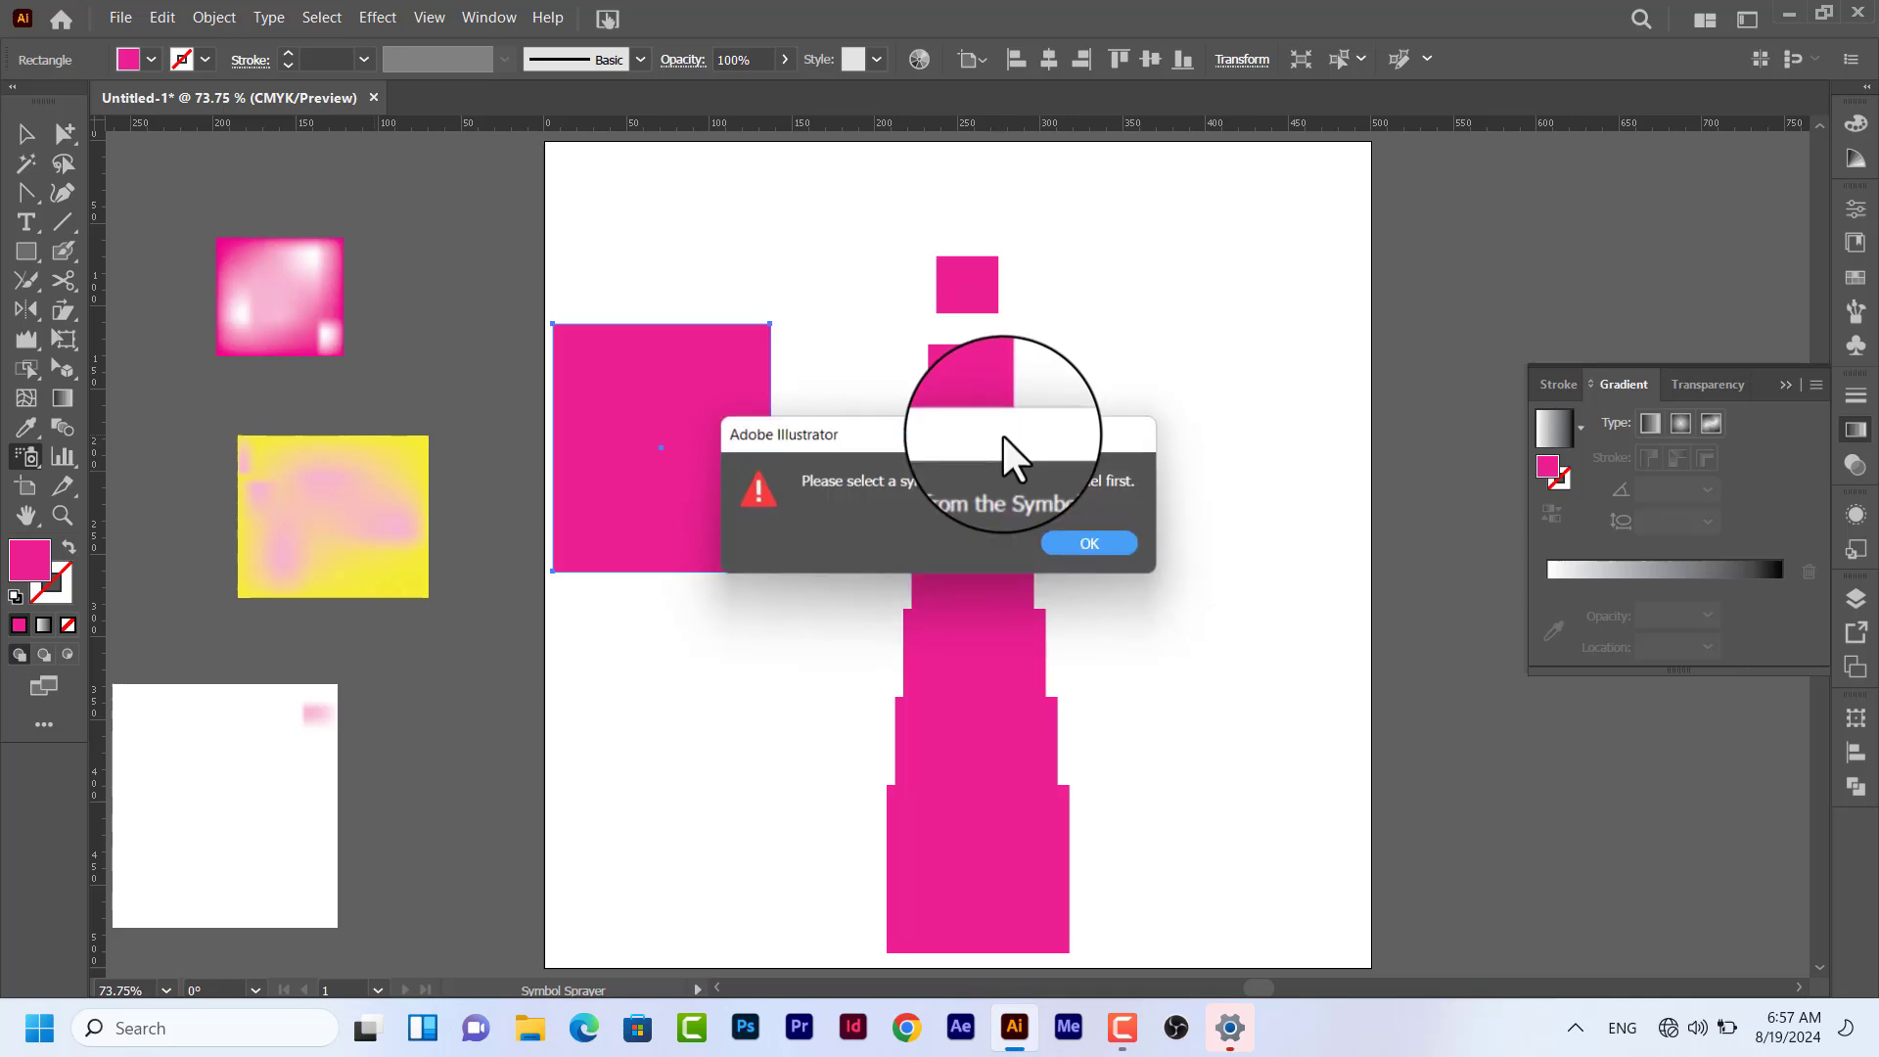
{"action": "left_click", "coordinate": [1082, 542]}
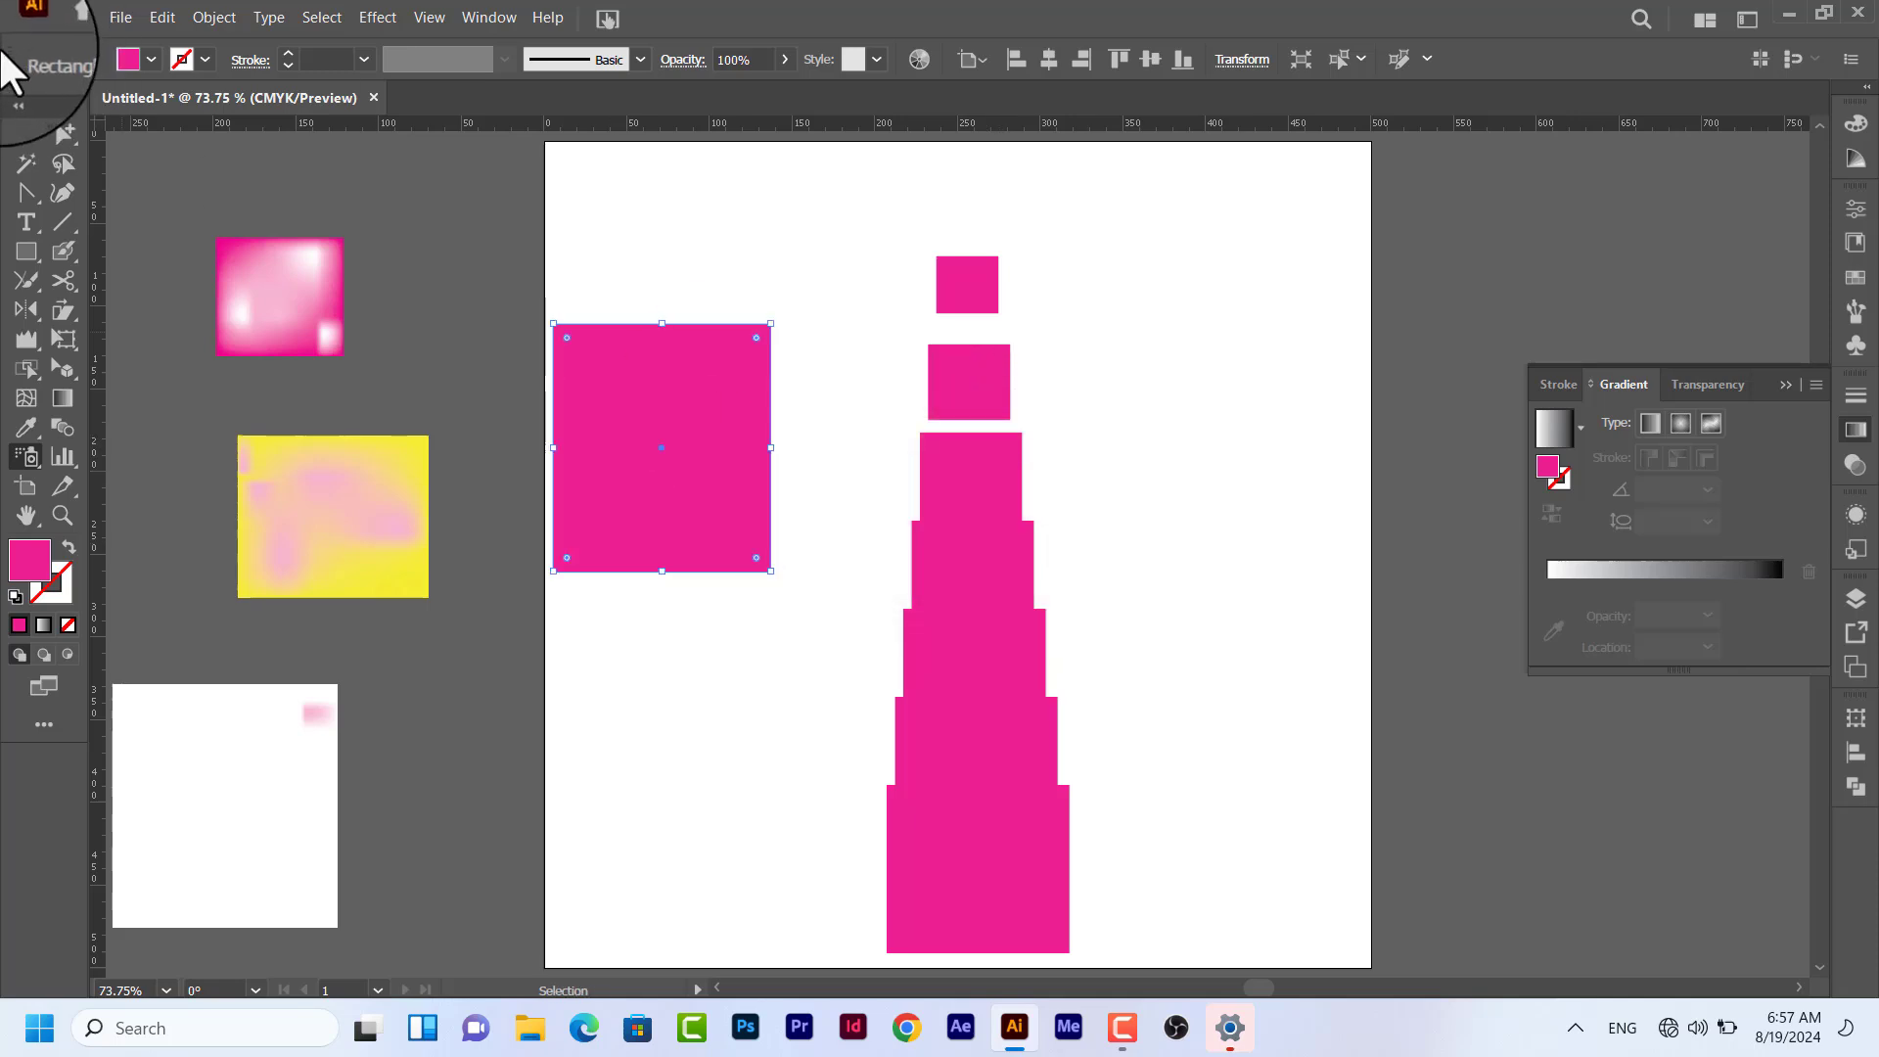
Try the Symbol Sprayer on the large pink rectangle once more, dismiss the alert and return to the Selection tool.
{"action": "left_click", "coordinate": [25, 134]}
{"action": "left_click", "coordinate": [968, 389]}
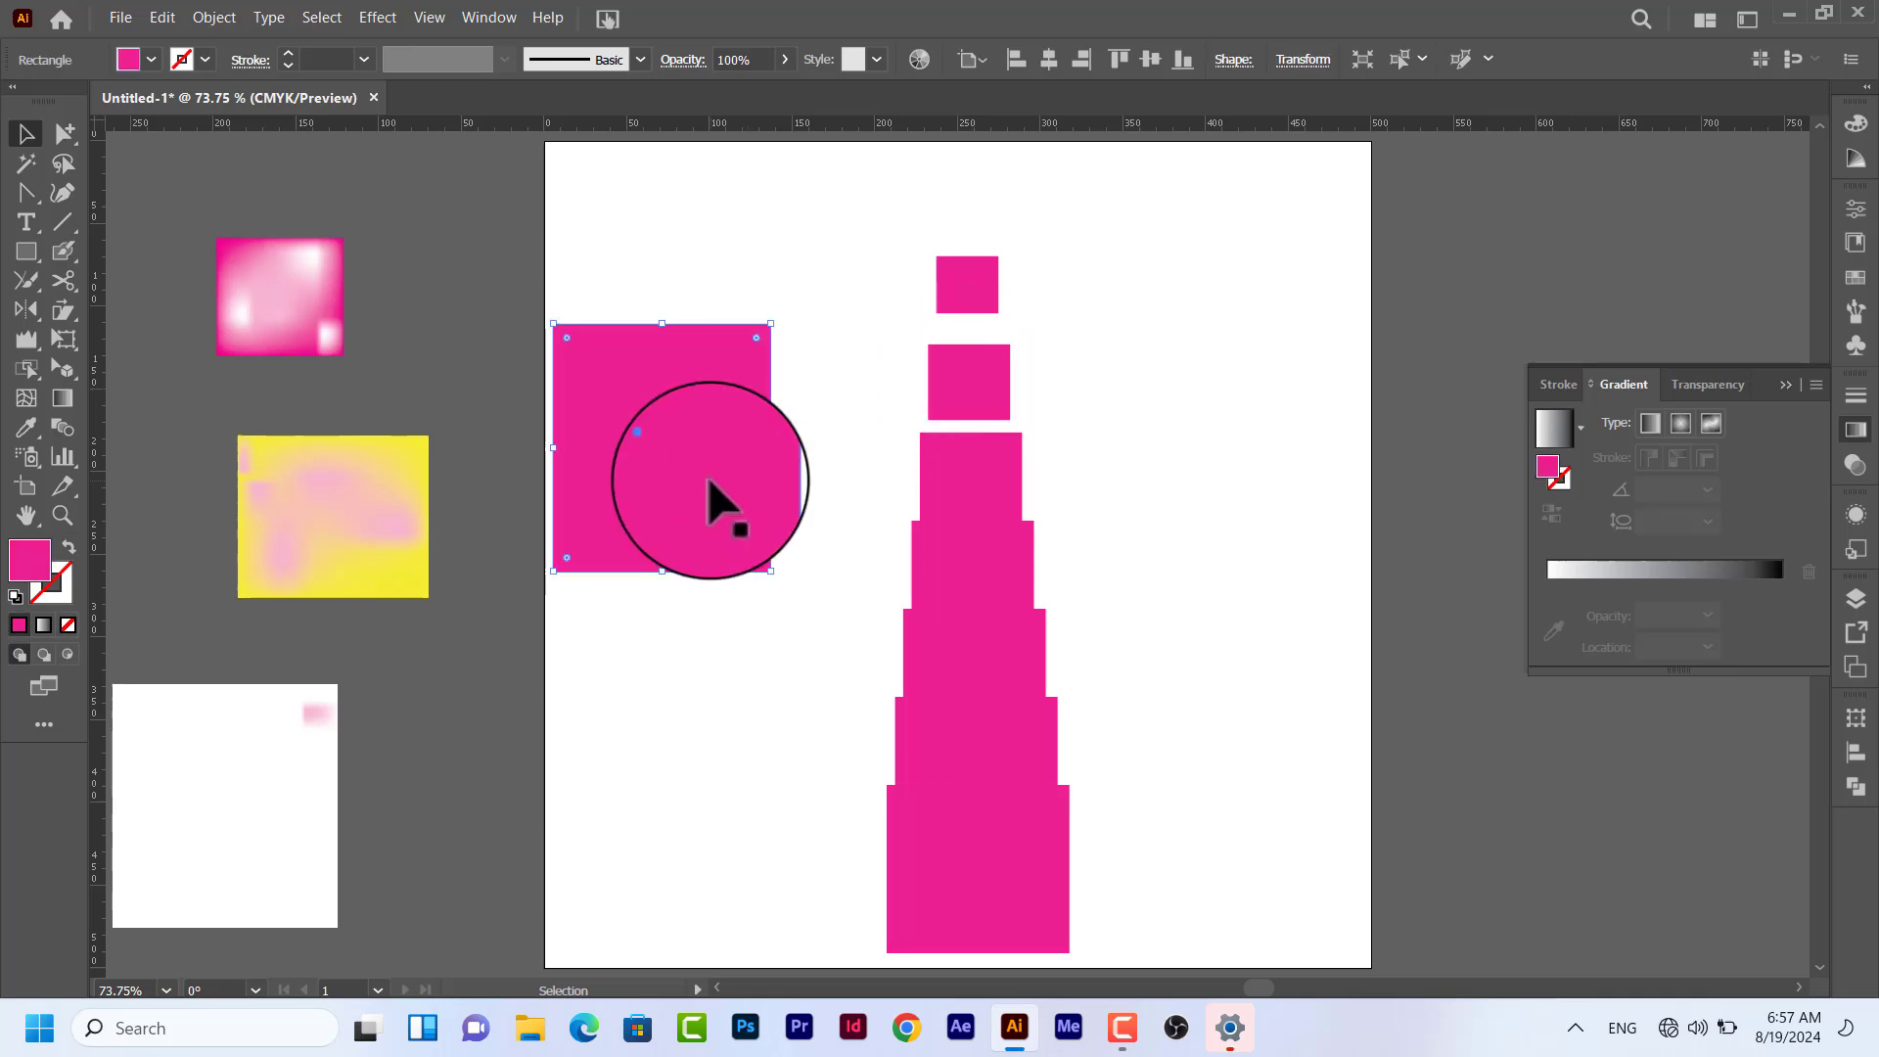
{"action": "left_click", "coordinate": [34, 466]}
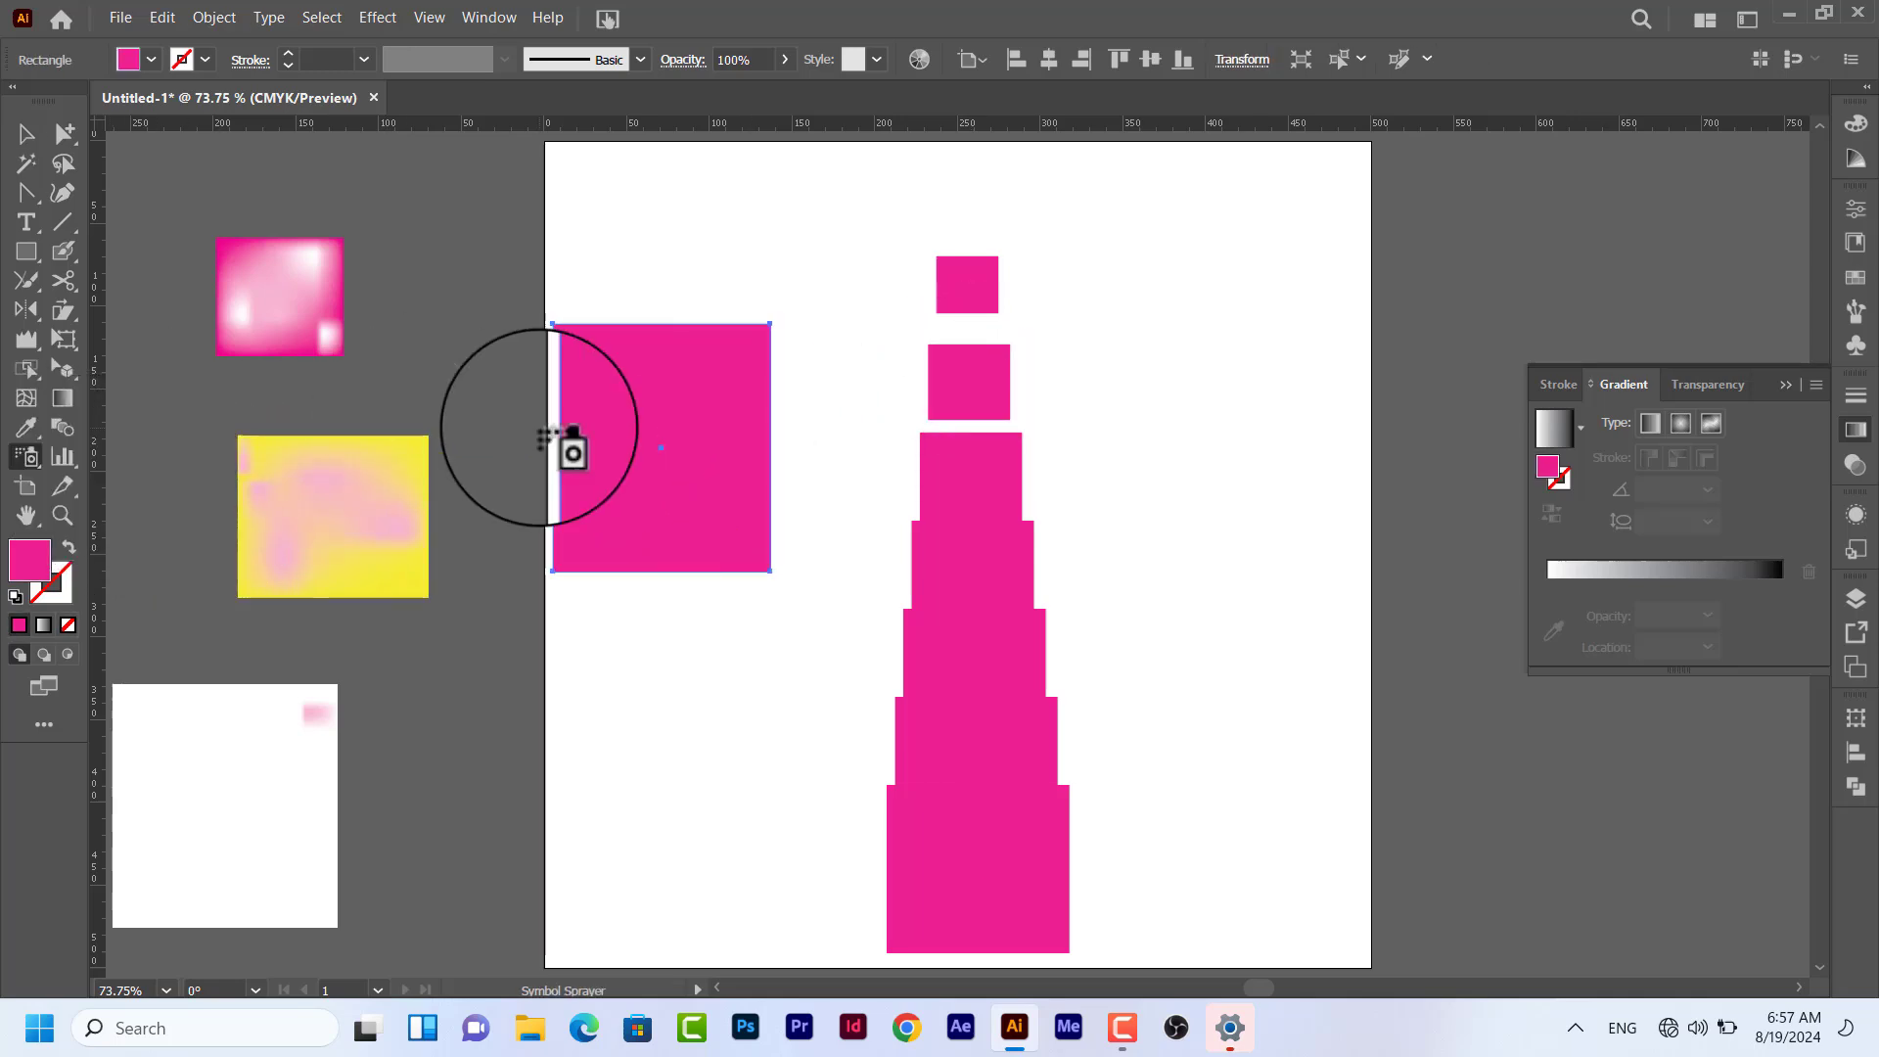
{"action": "left_click", "coordinate": [612, 437]}
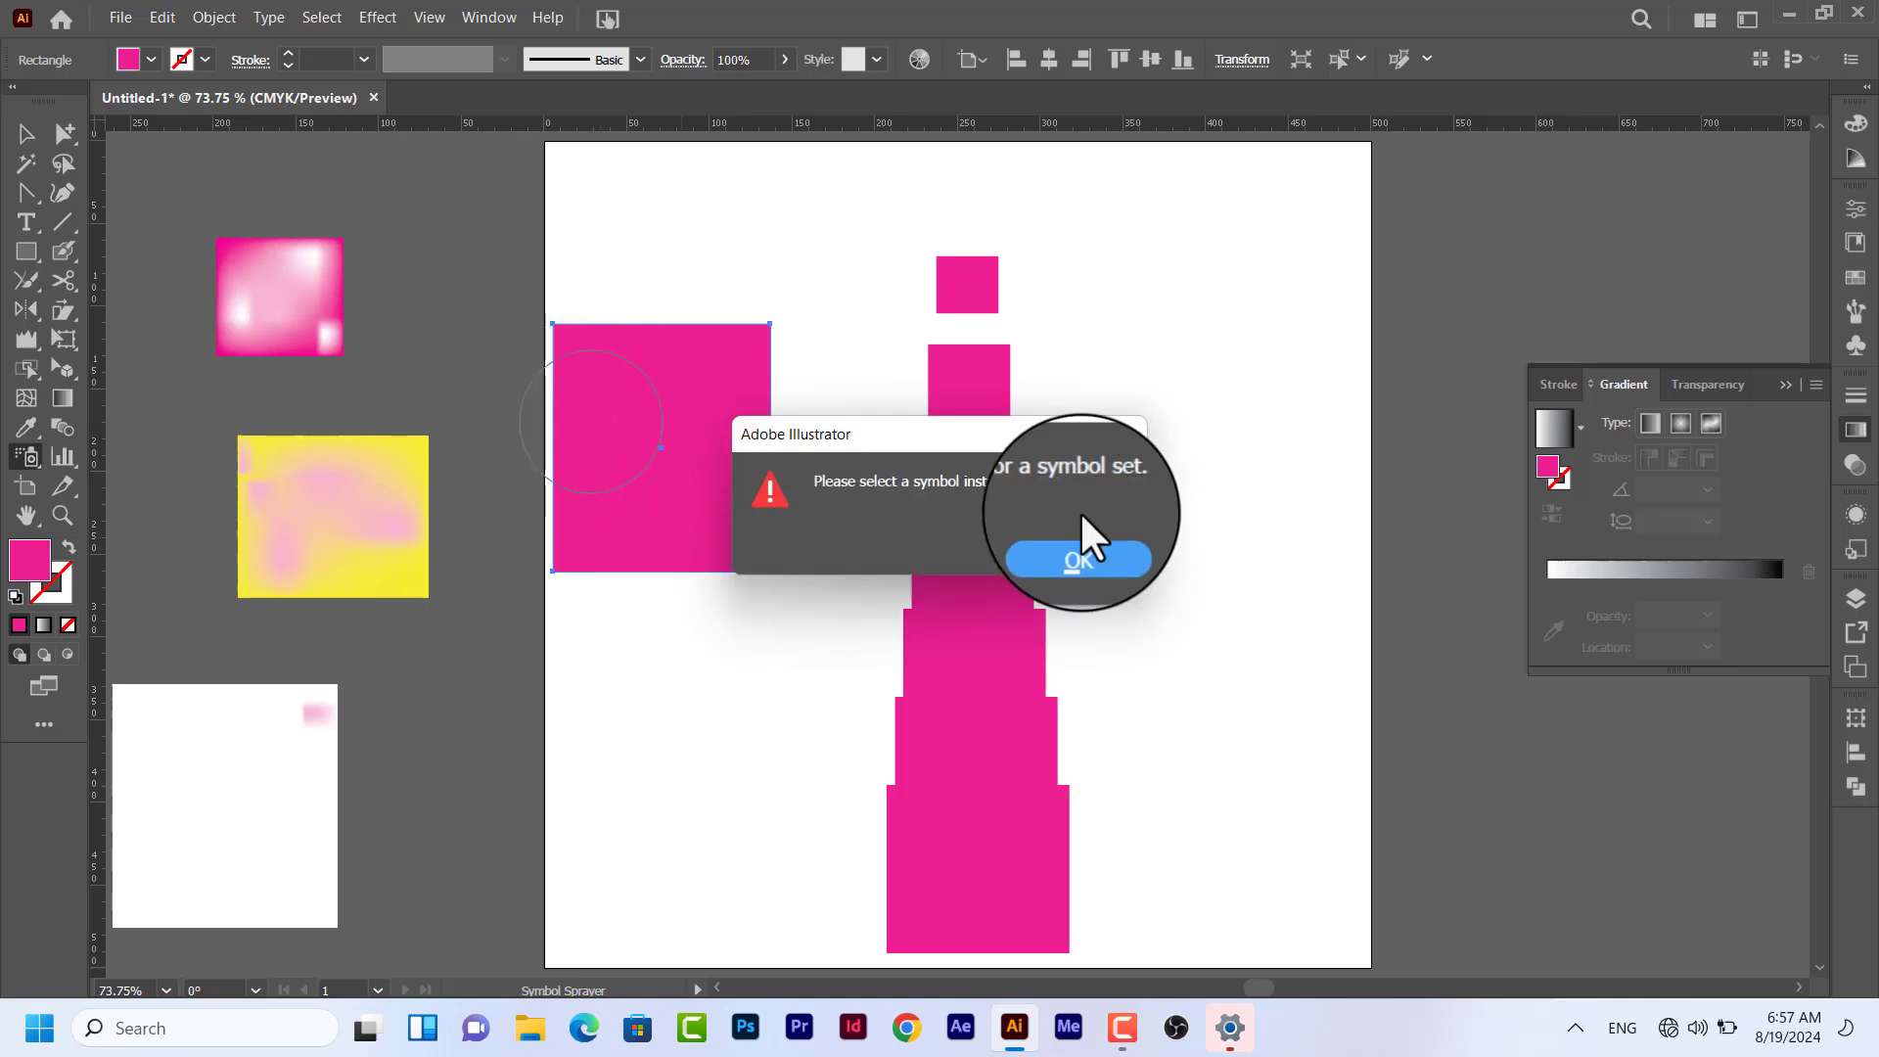
{"action": "left_click", "coordinate": [1088, 556]}
{"action": "key", "text": "v"}
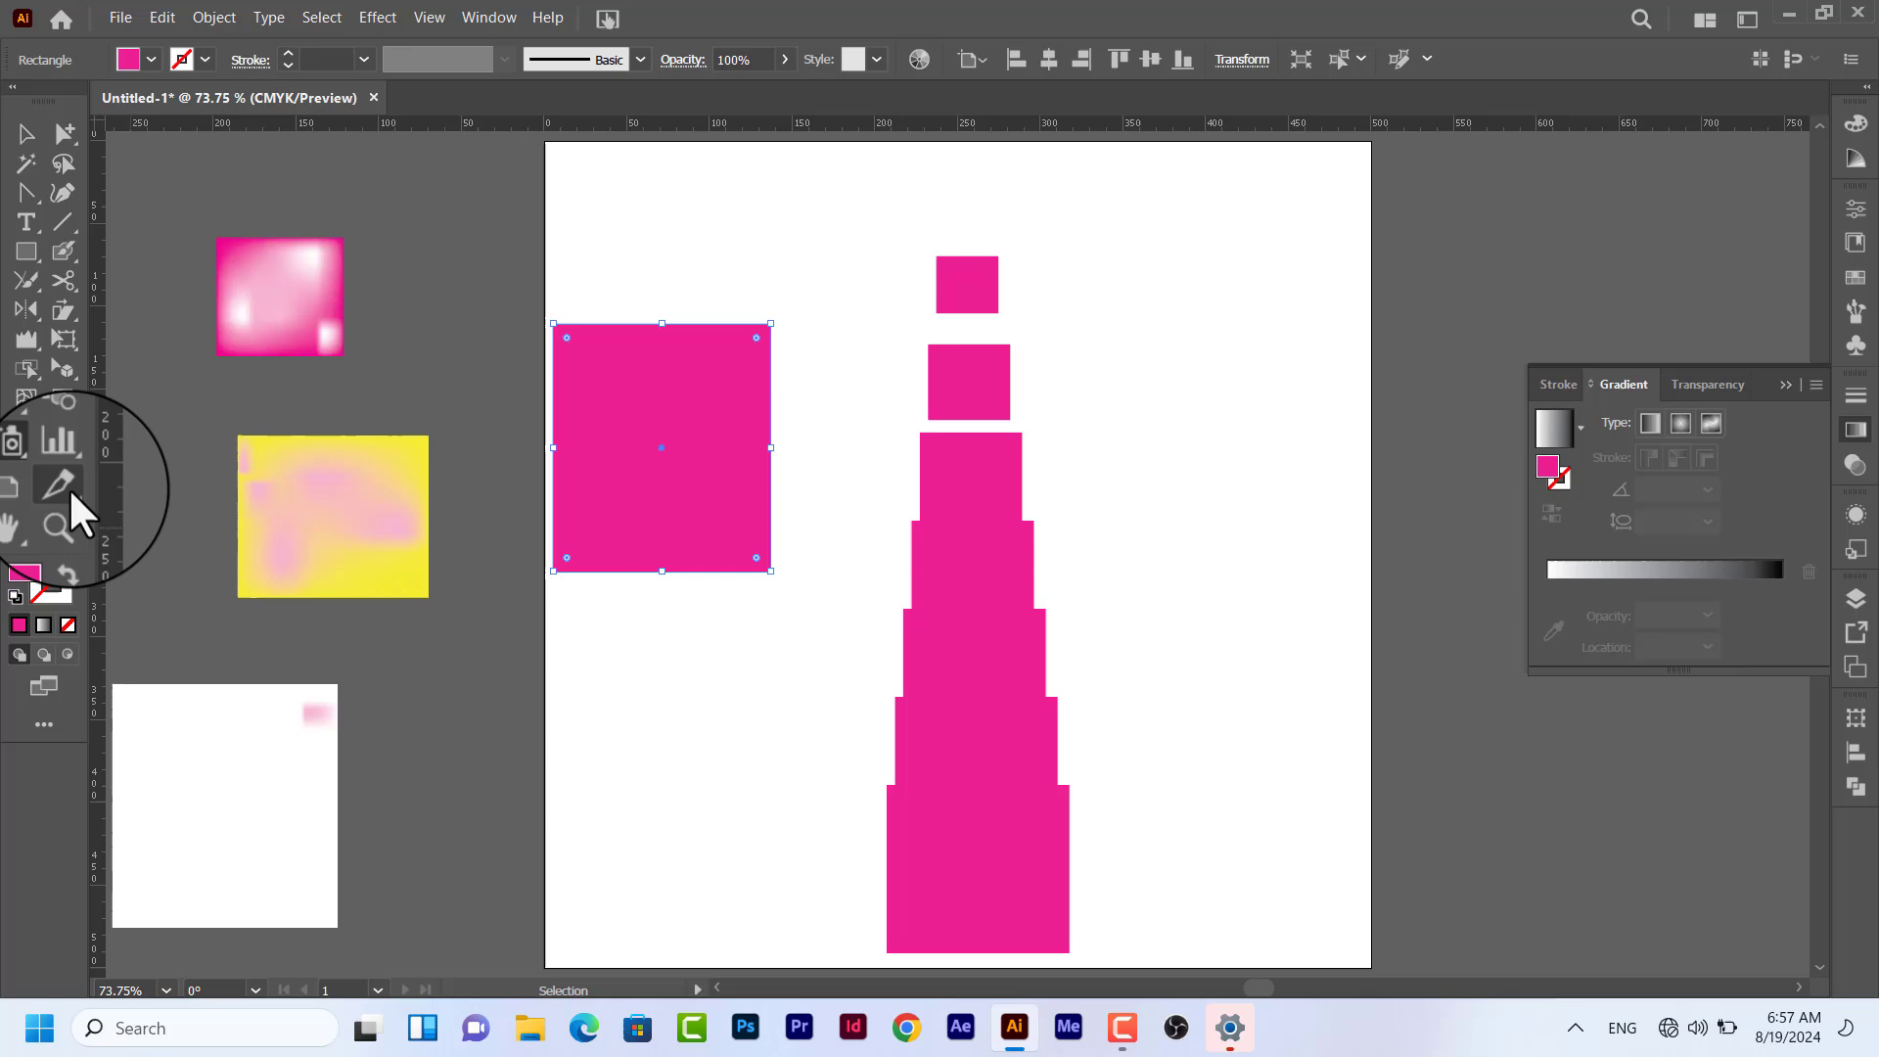
Try the Symbol Shifter tool on the selected large pink rectangle and dismiss the alert.
{"action": "left_click", "coordinate": [18, 460]}
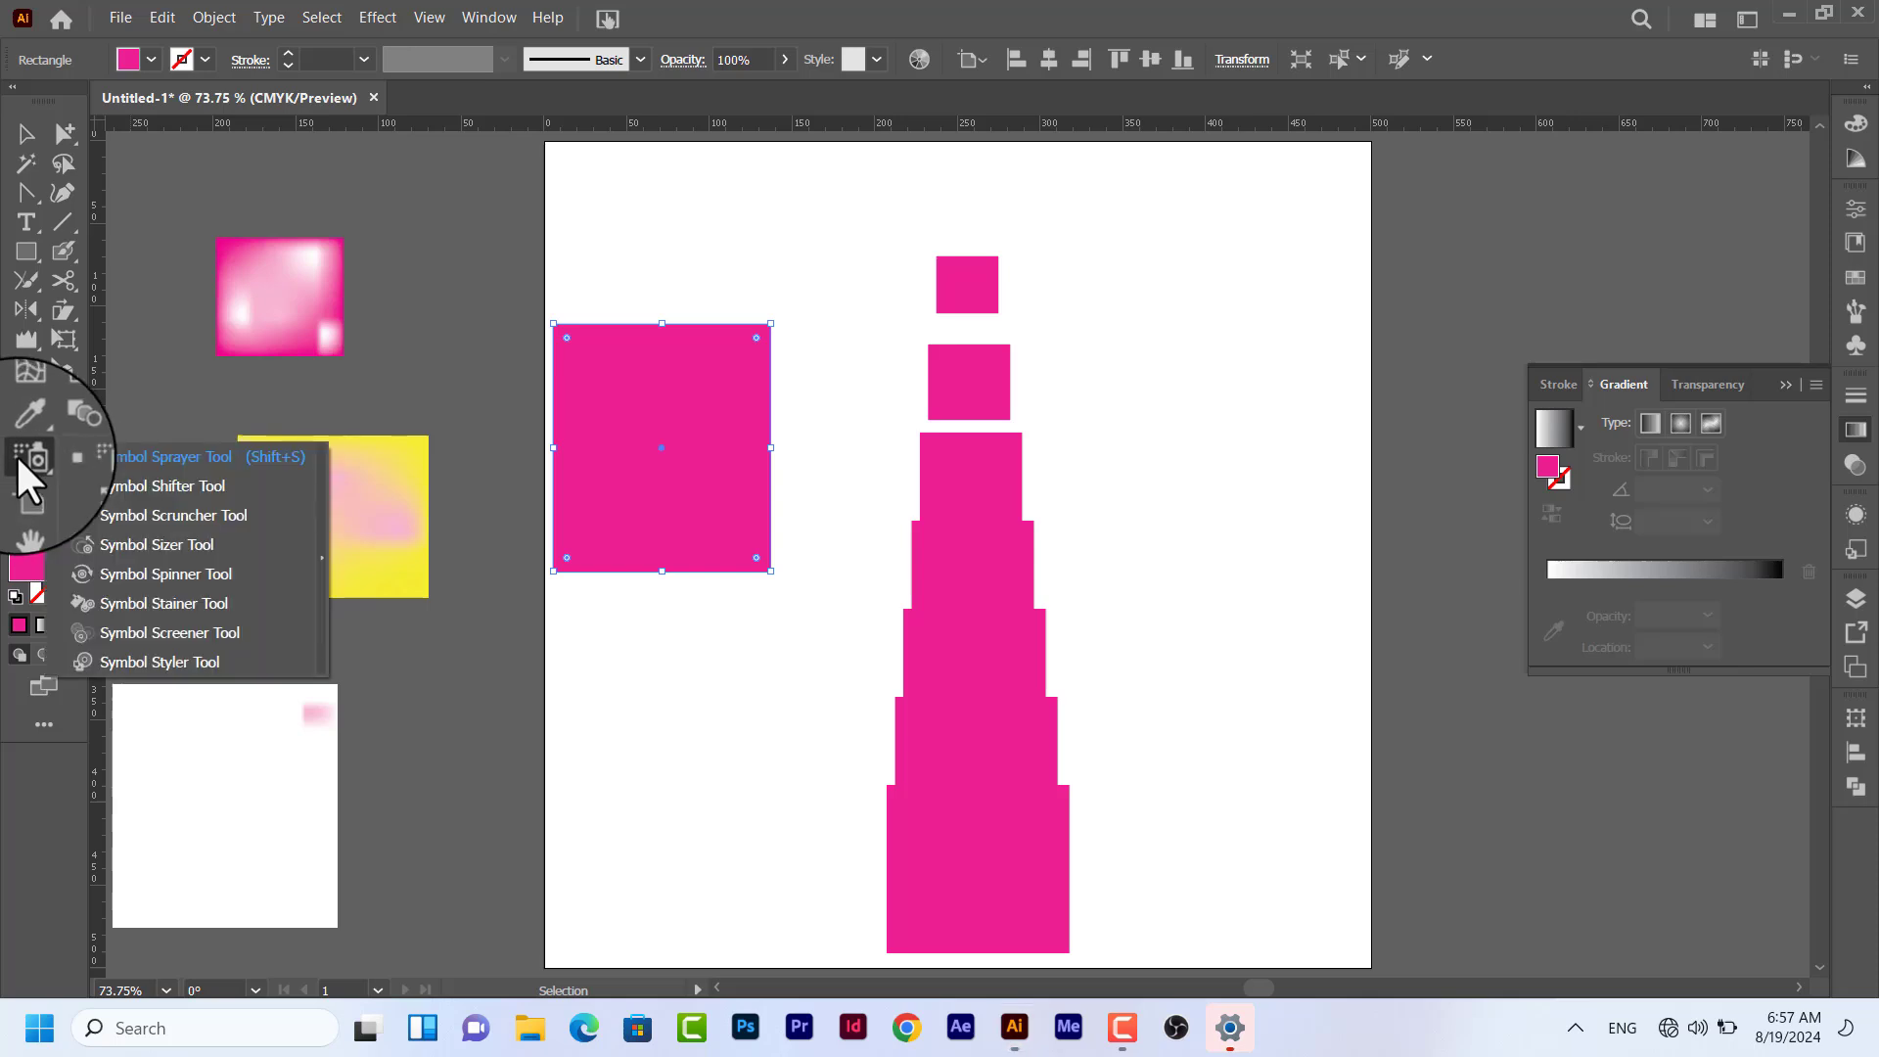
{"action": "left_click", "coordinate": [111, 484]}
{"action": "left_click", "coordinate": [580, 416]}
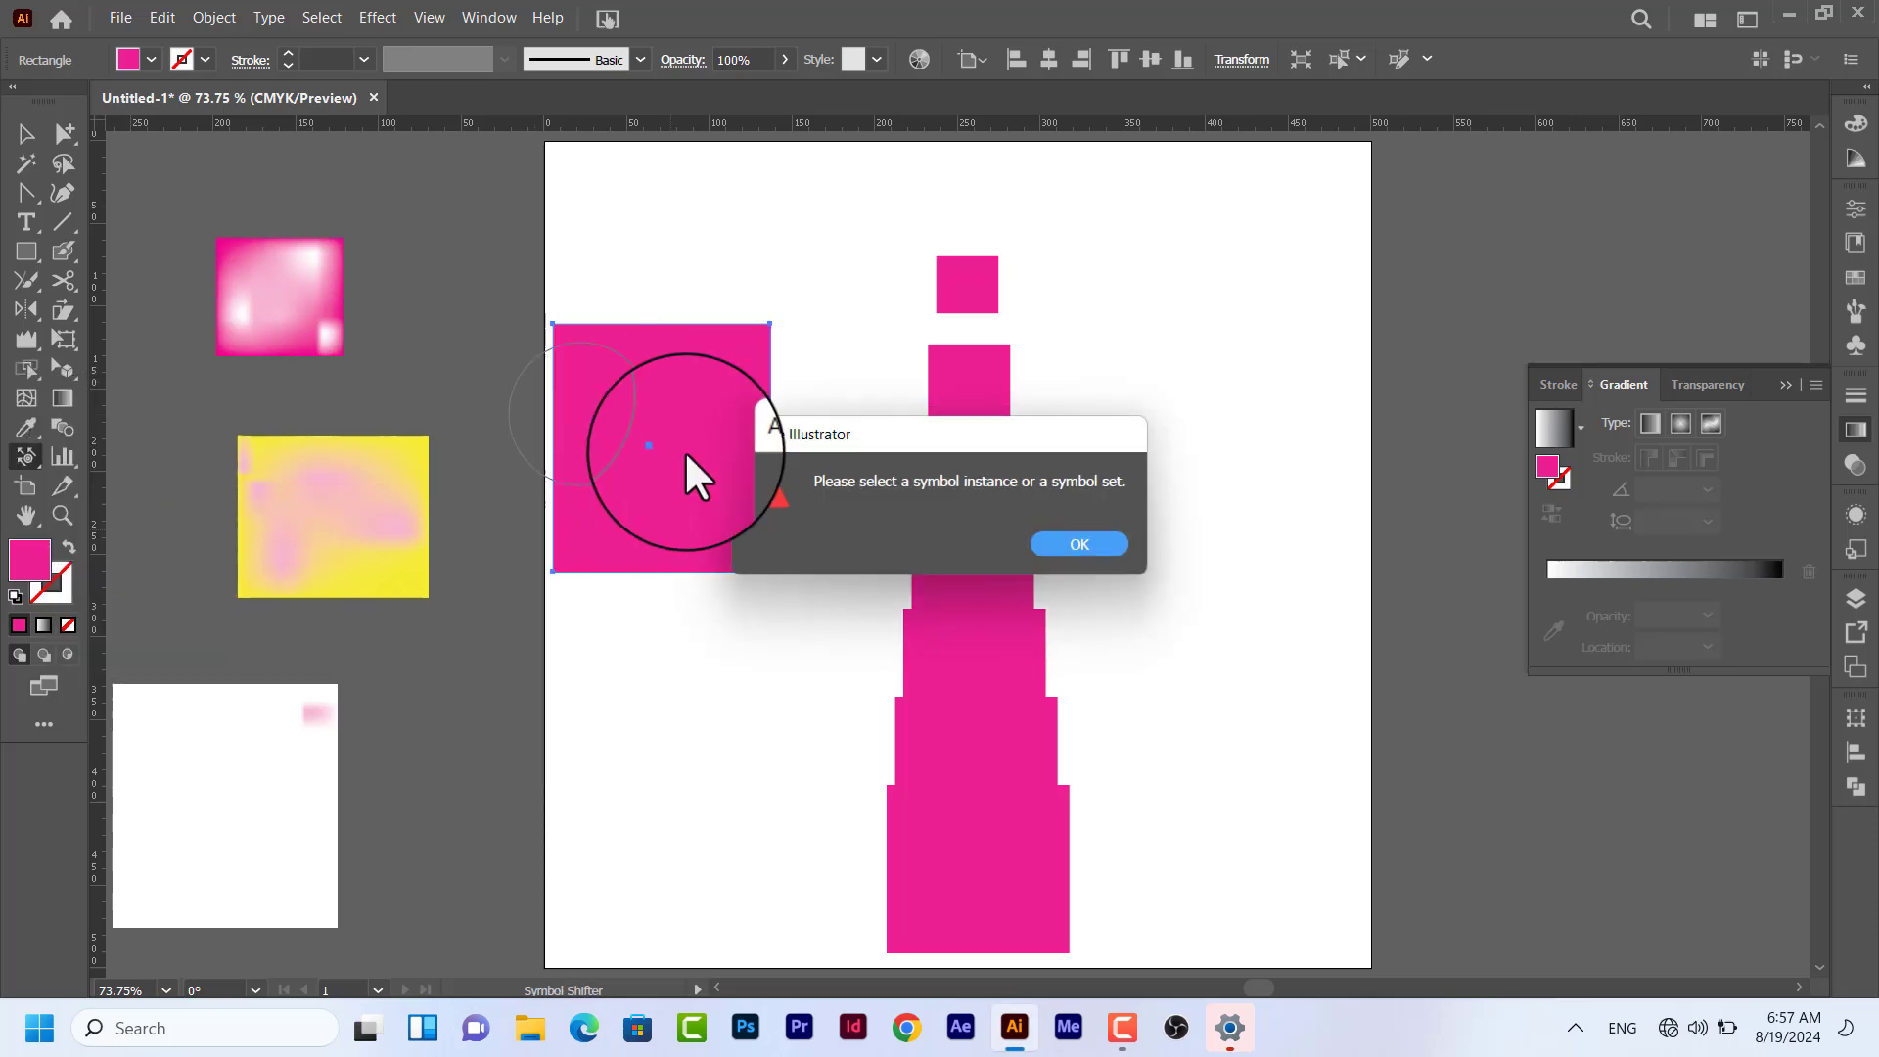
{"action": "left_click", "coordinate": [1101, 550]}
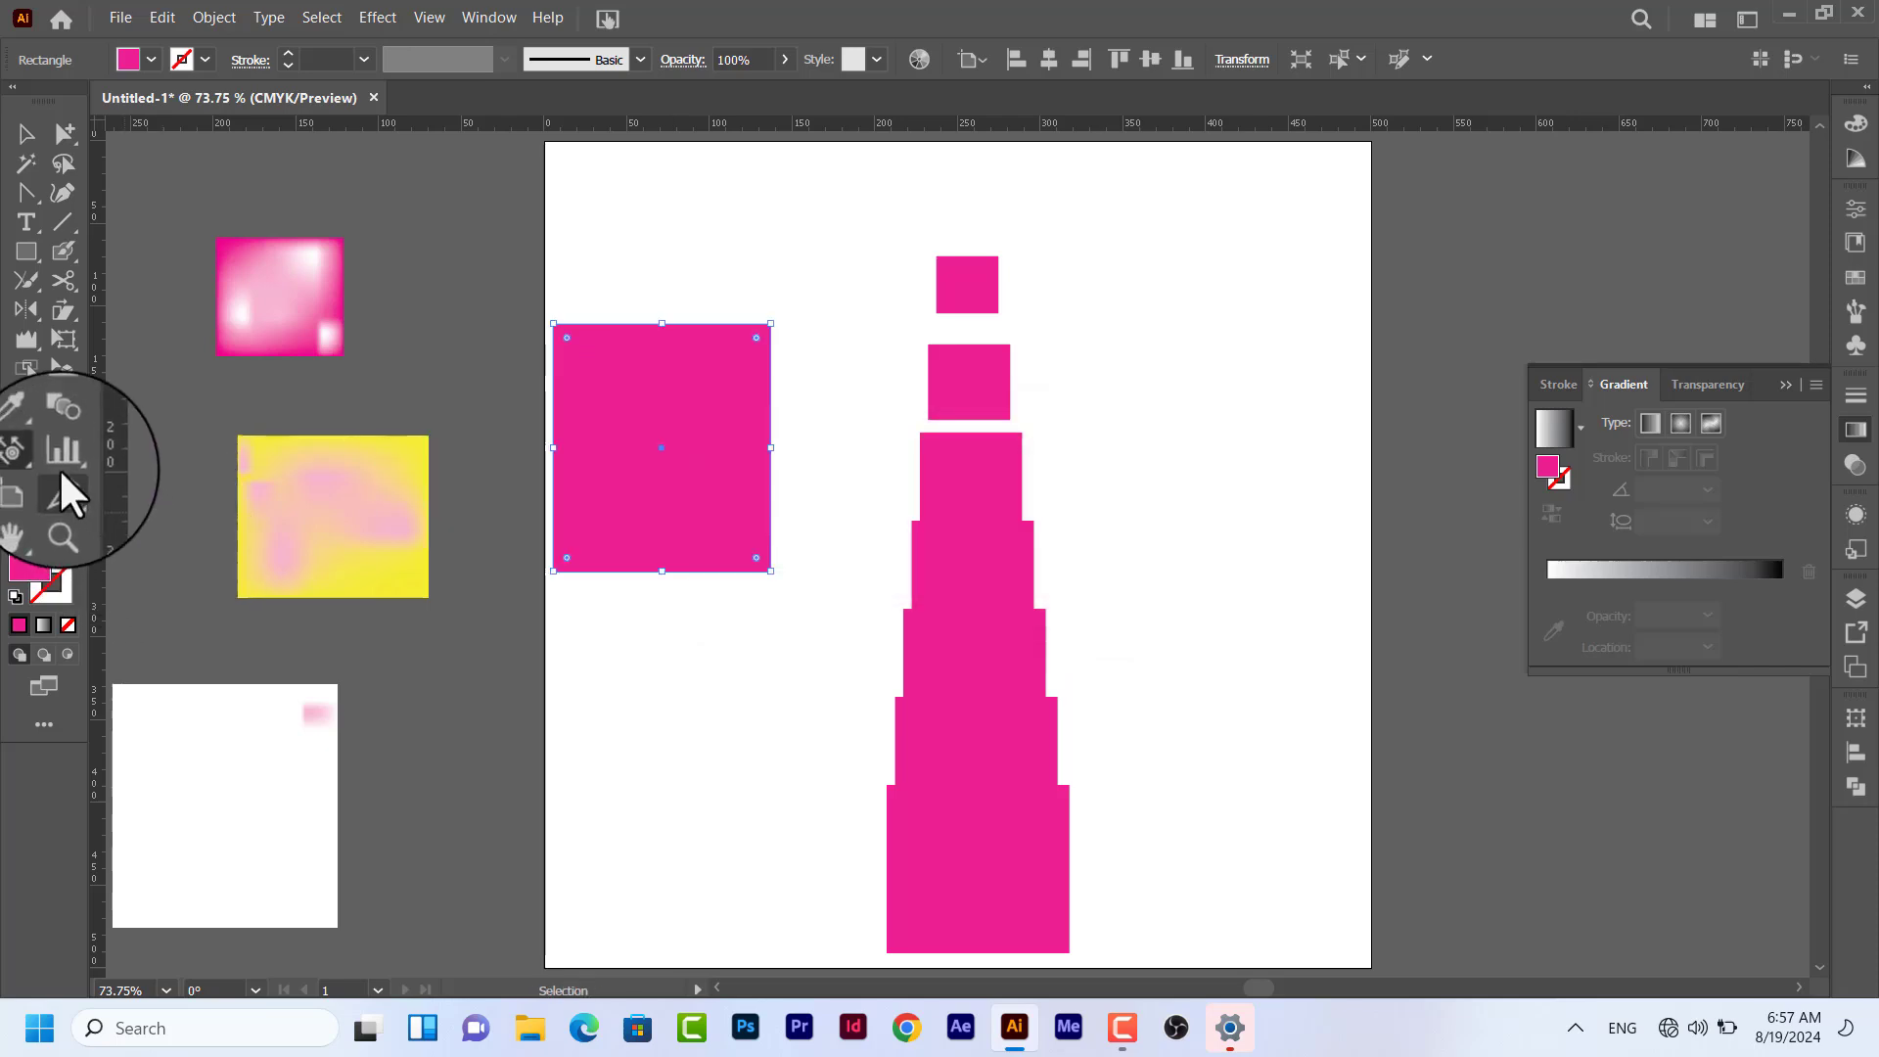
{"action": "left_click", "coordinate": [27, 460]}
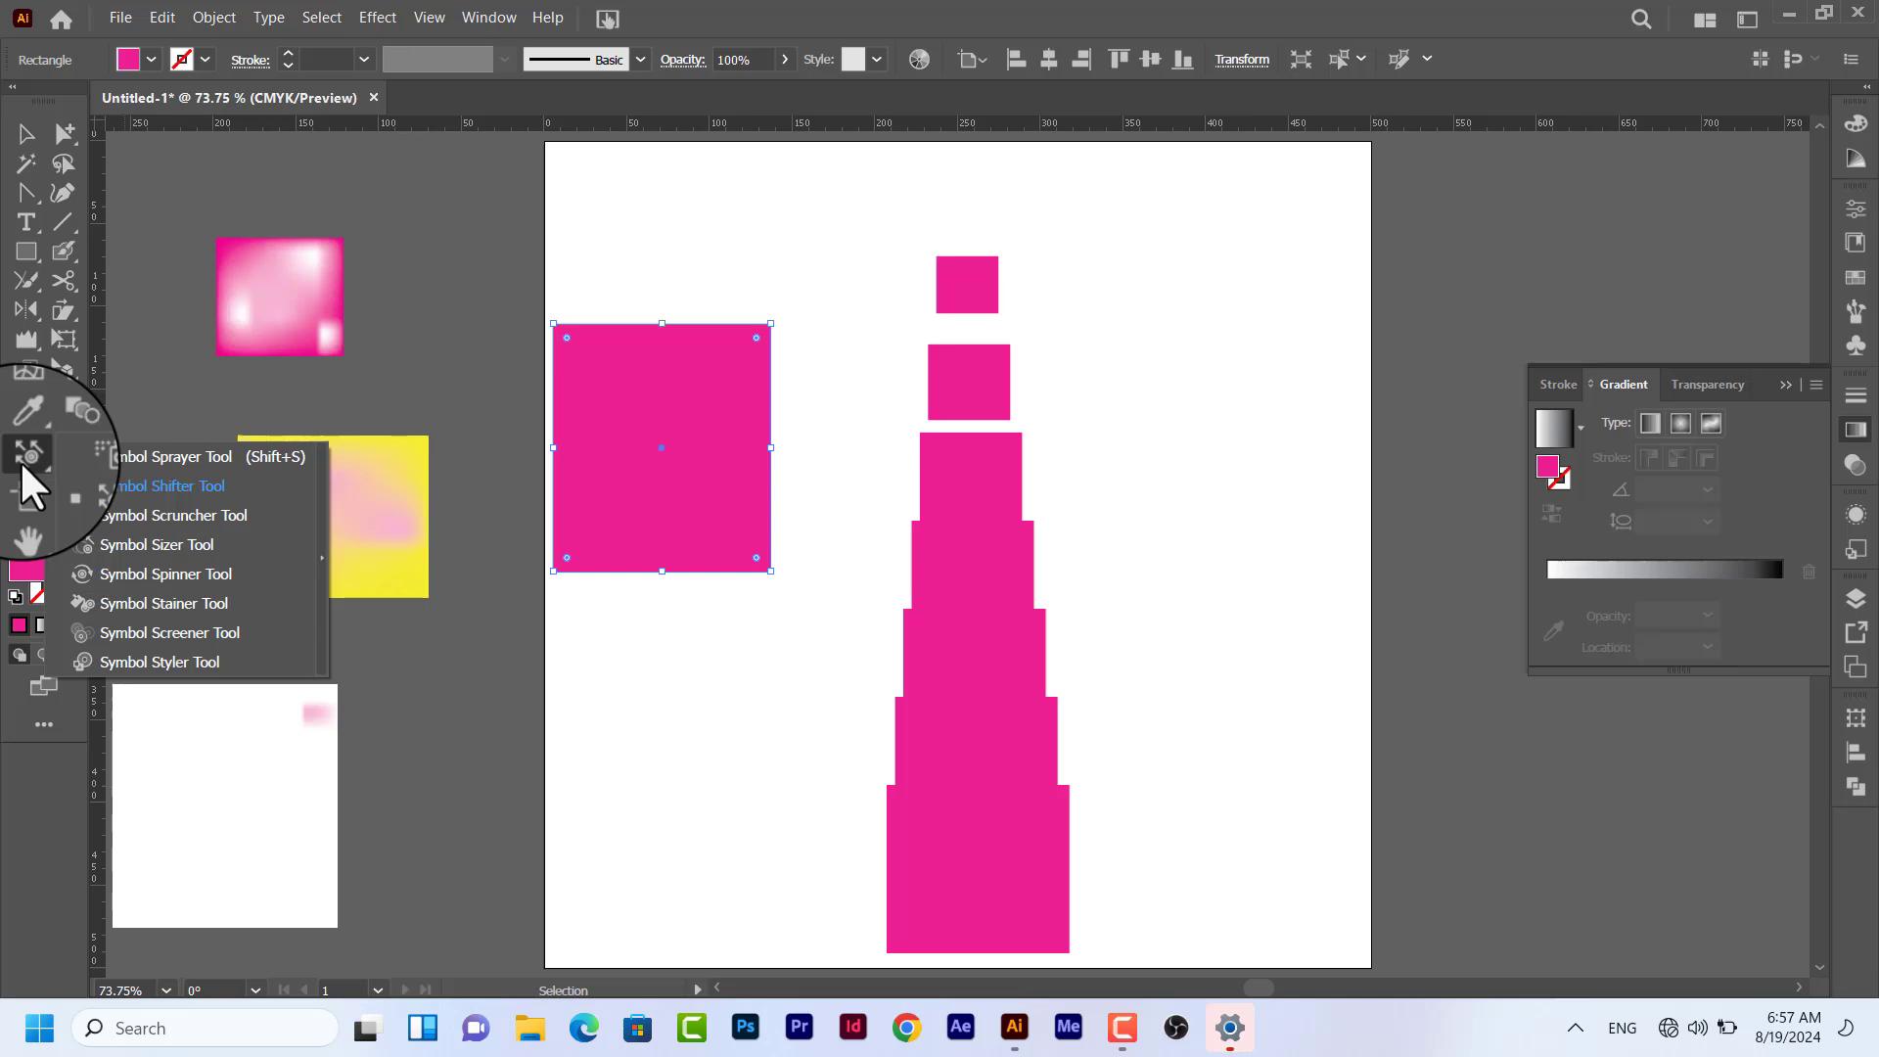
{"action": "left_click", "coordinate": [20, 460]}
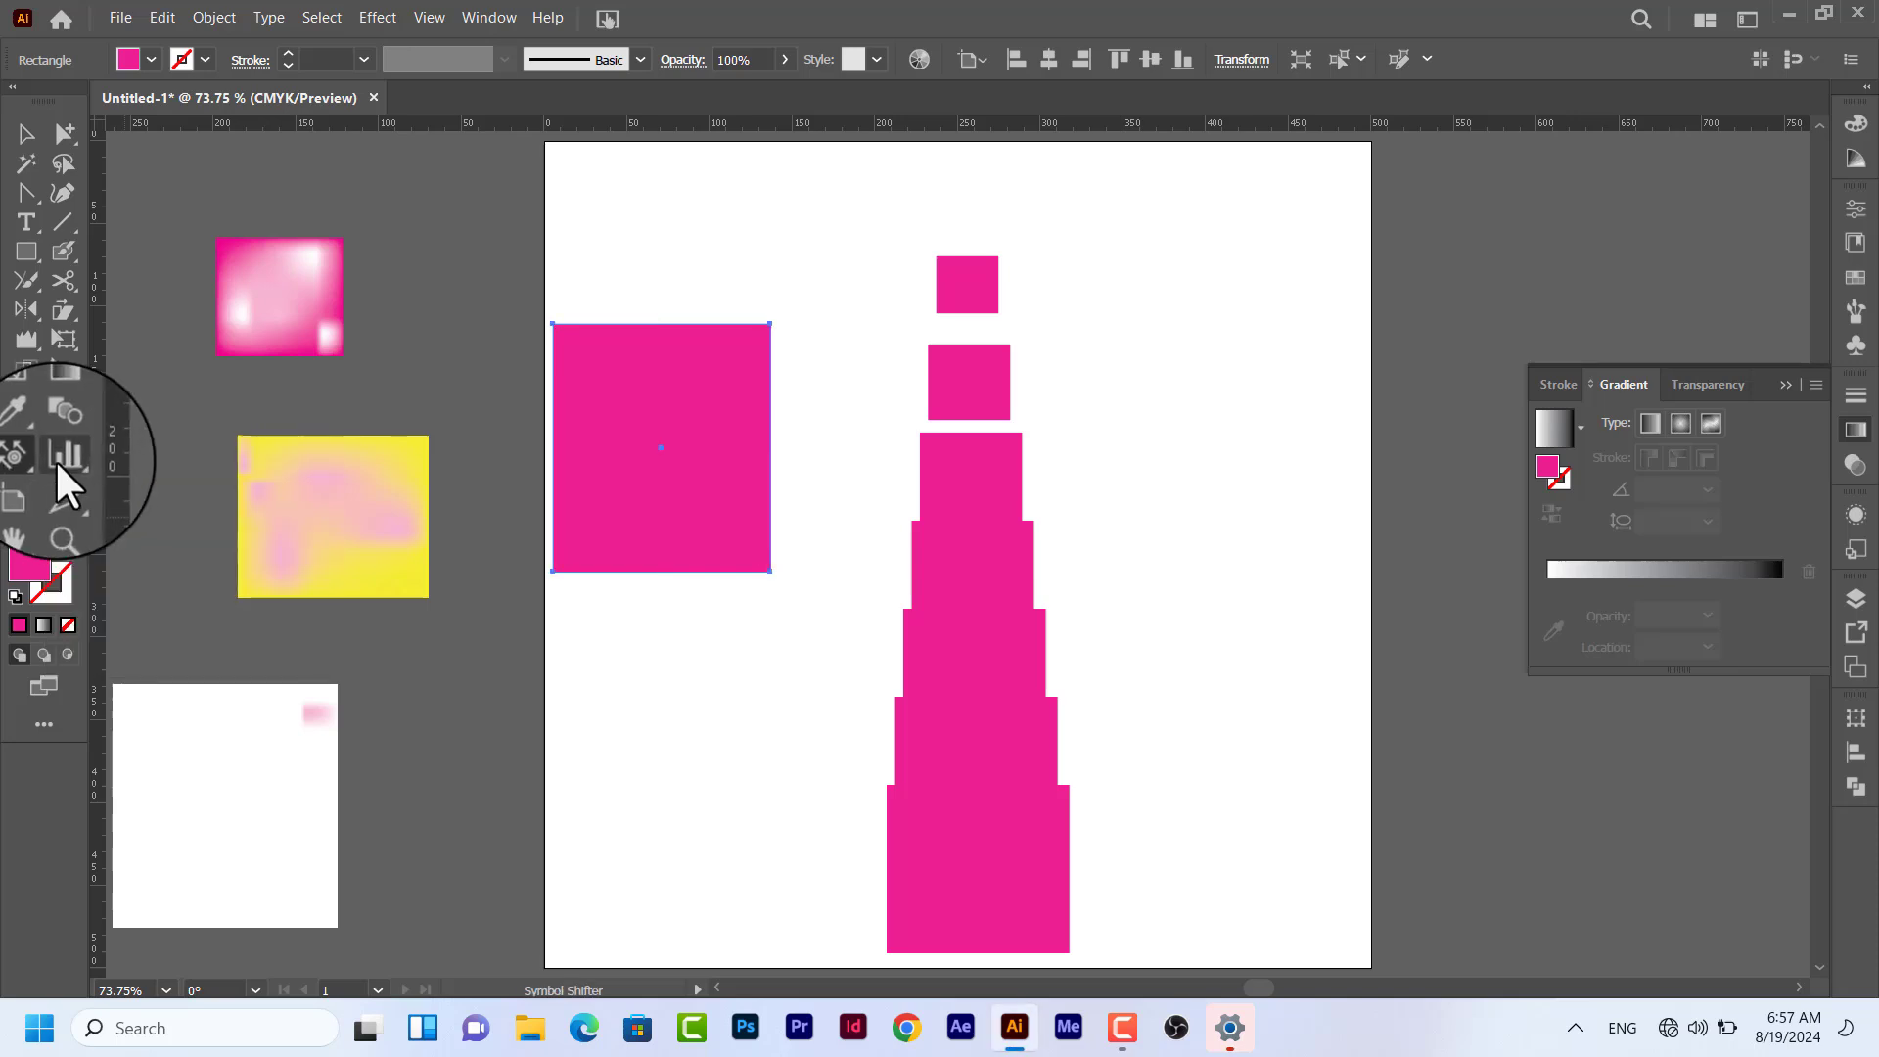
Delete all artwork from the document.
{"action": "left_click", "coordinate": [26, 137]}
{"action": "key", "text": "ctrl+a"}
{"action": "key", "text": "Delete"}
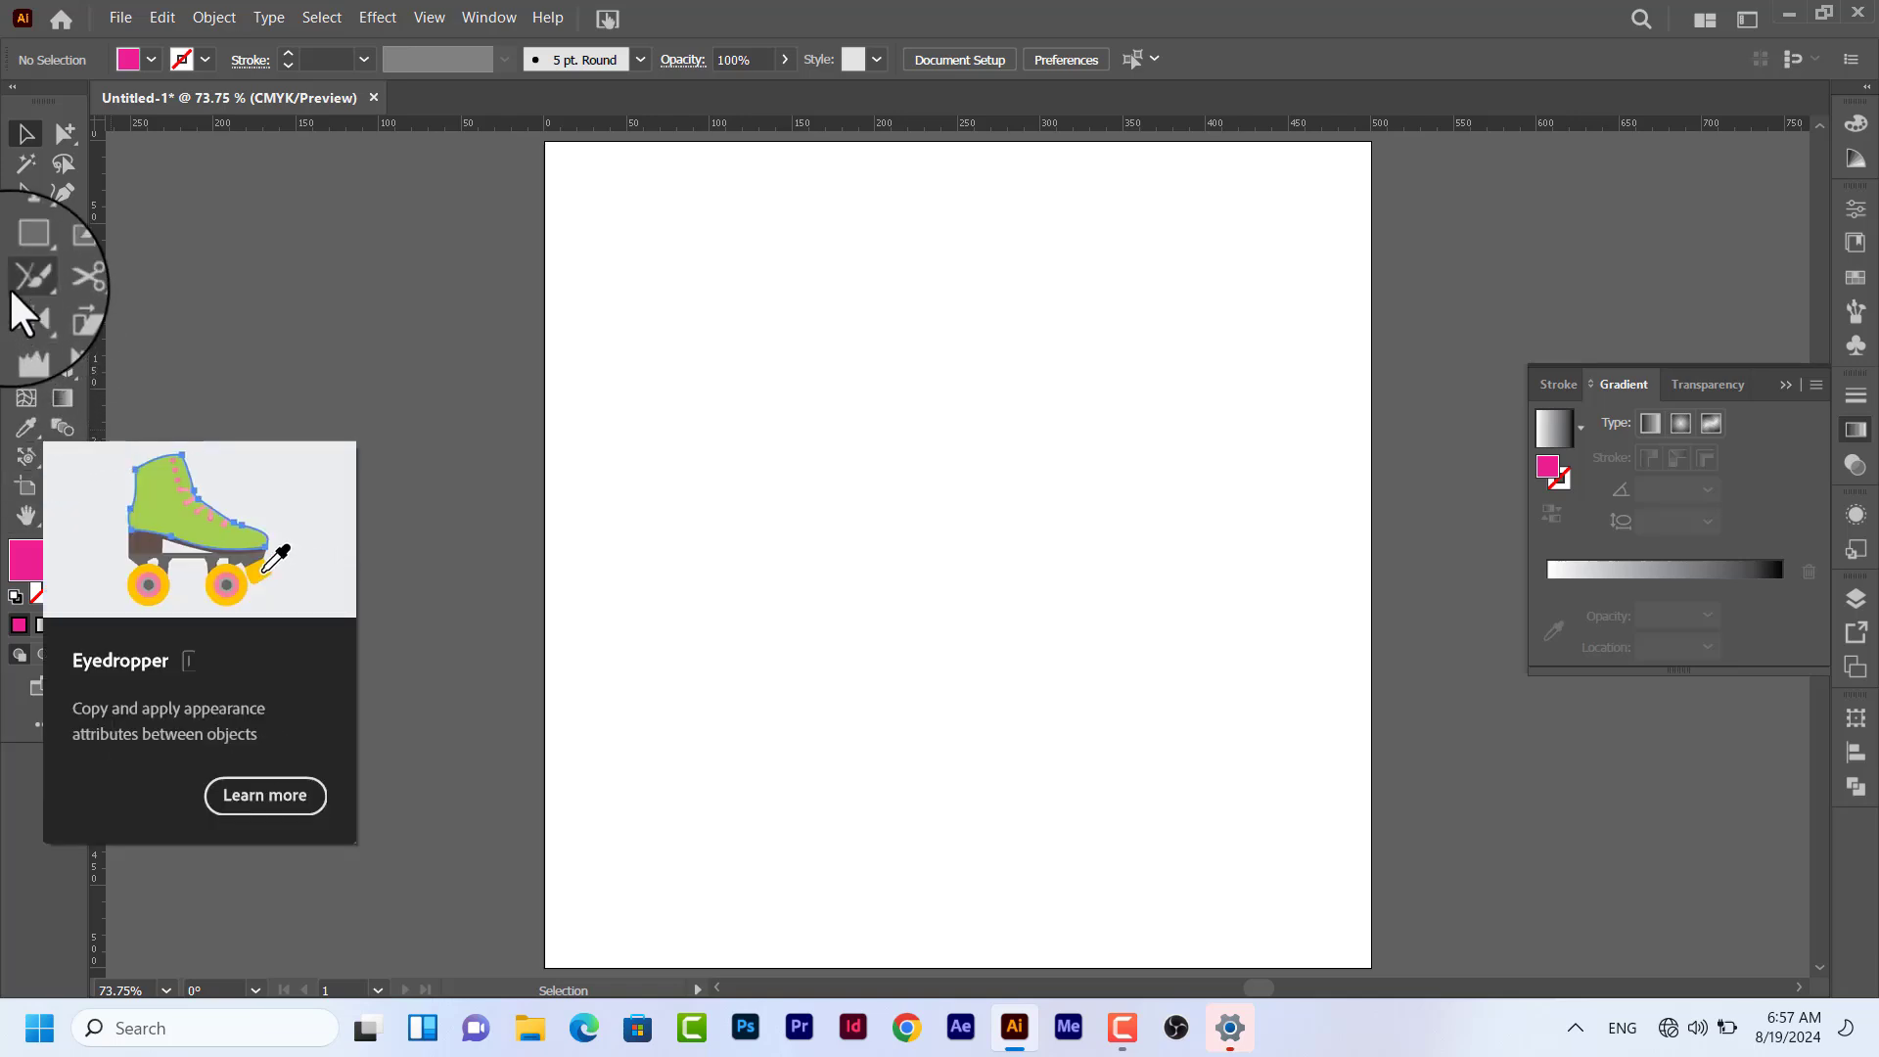
Draw a column graph across the artboard's left edge and fill it with magenta.
{"action": "left_click", "coordinate": [60, 458]}
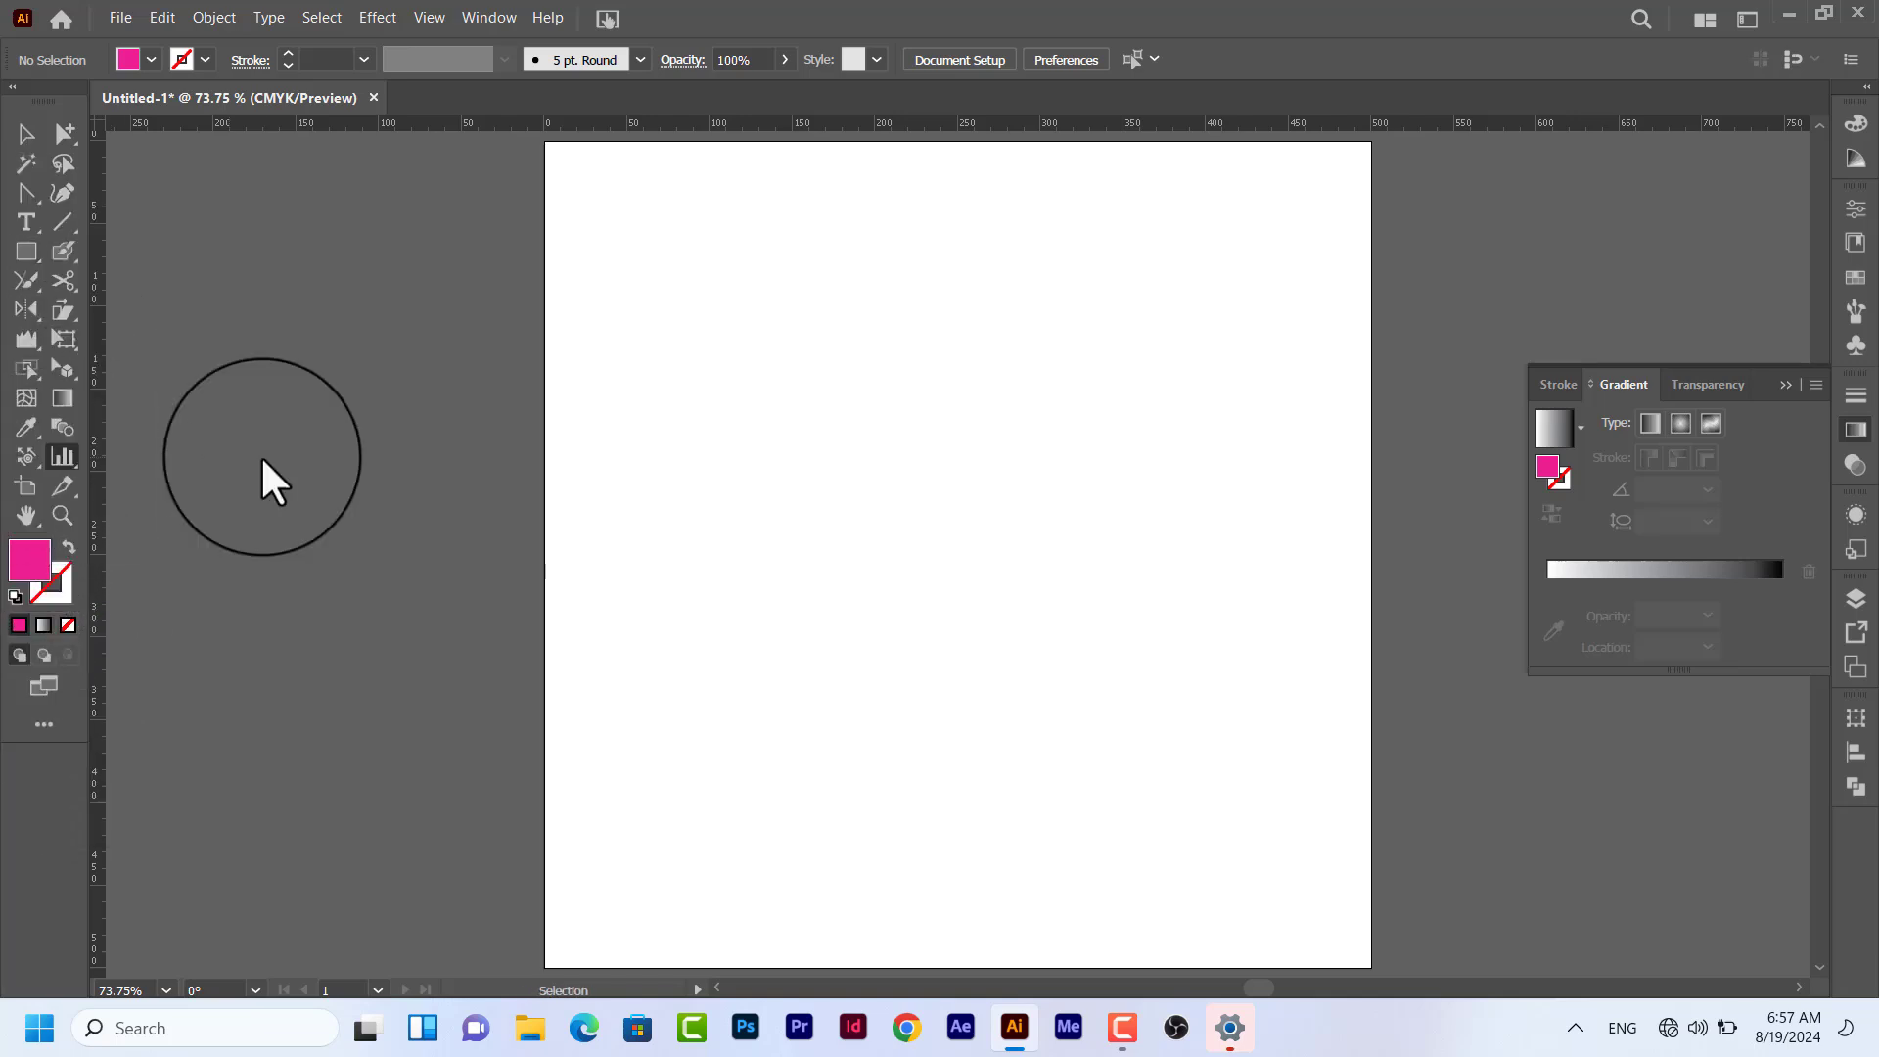
{"action": "left_click_drag", "start_coordinate": [232, 418], "coordinate": [598, 801]}
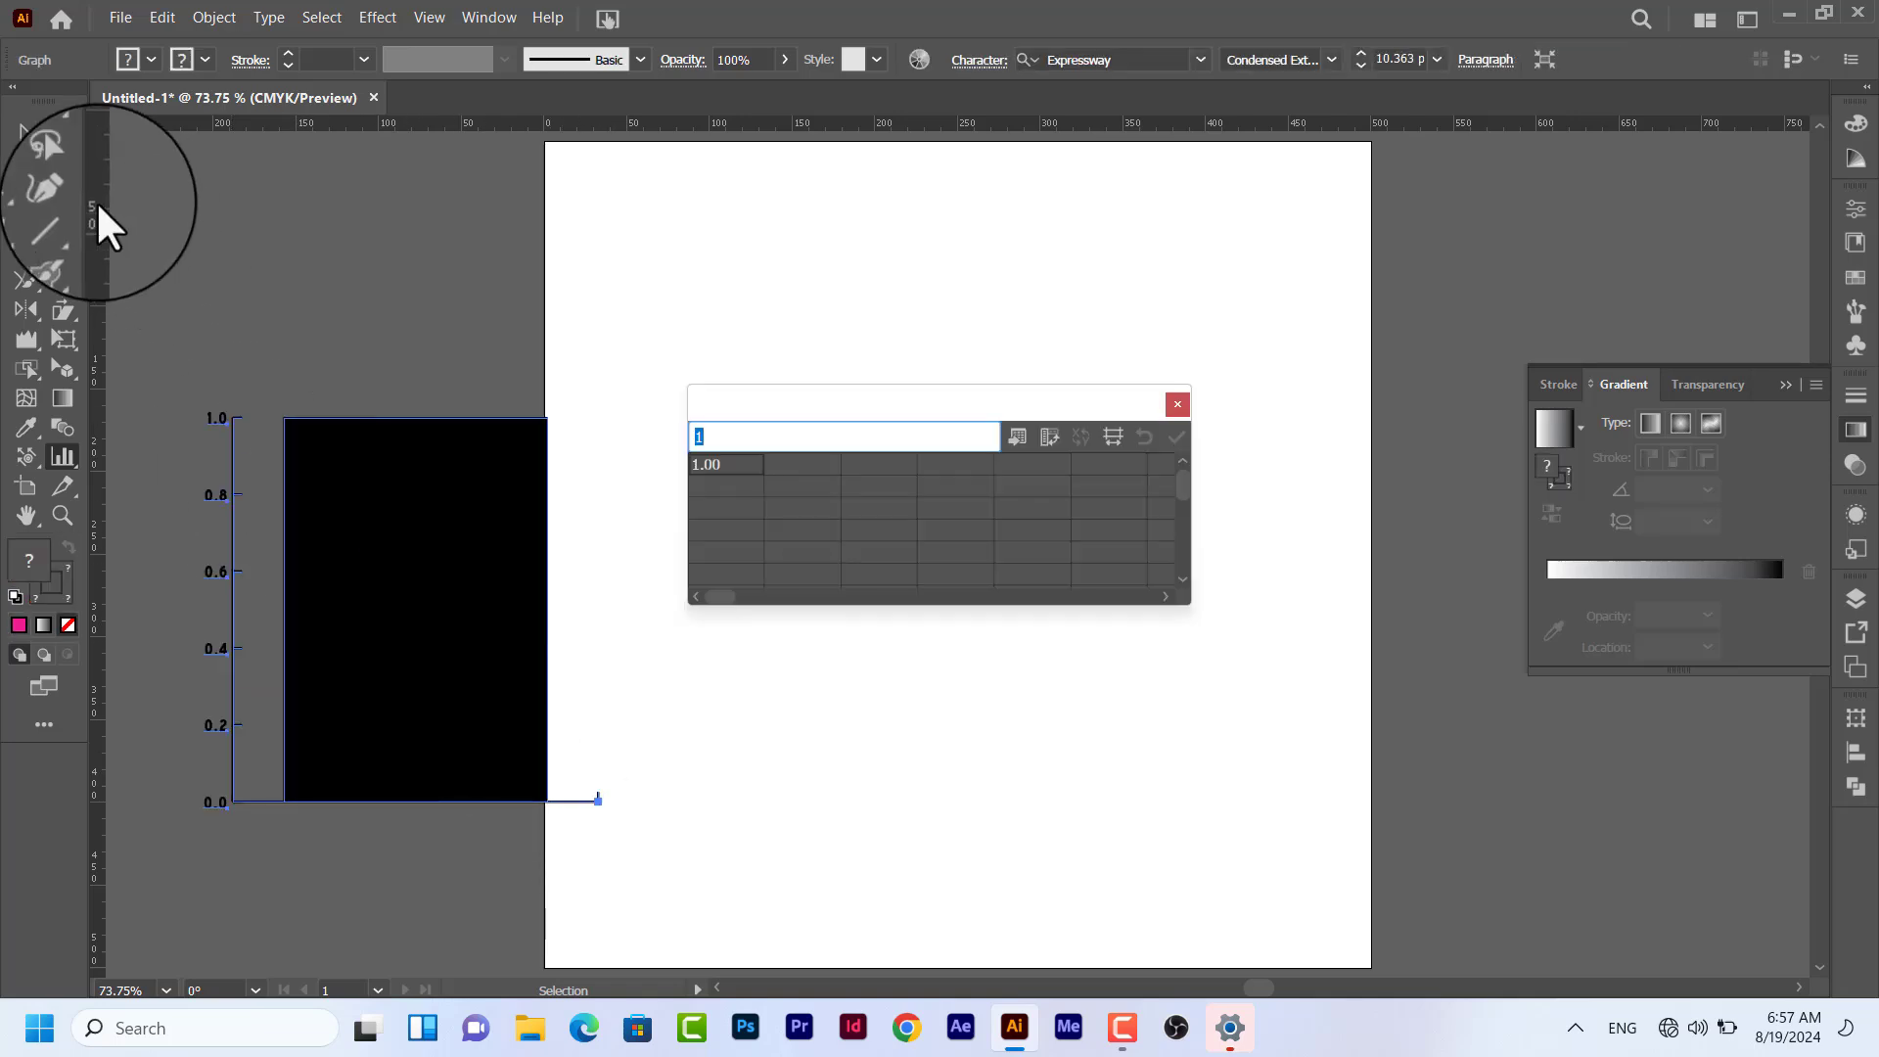
{"action": "left_click", "coordinate": [152, 59]}
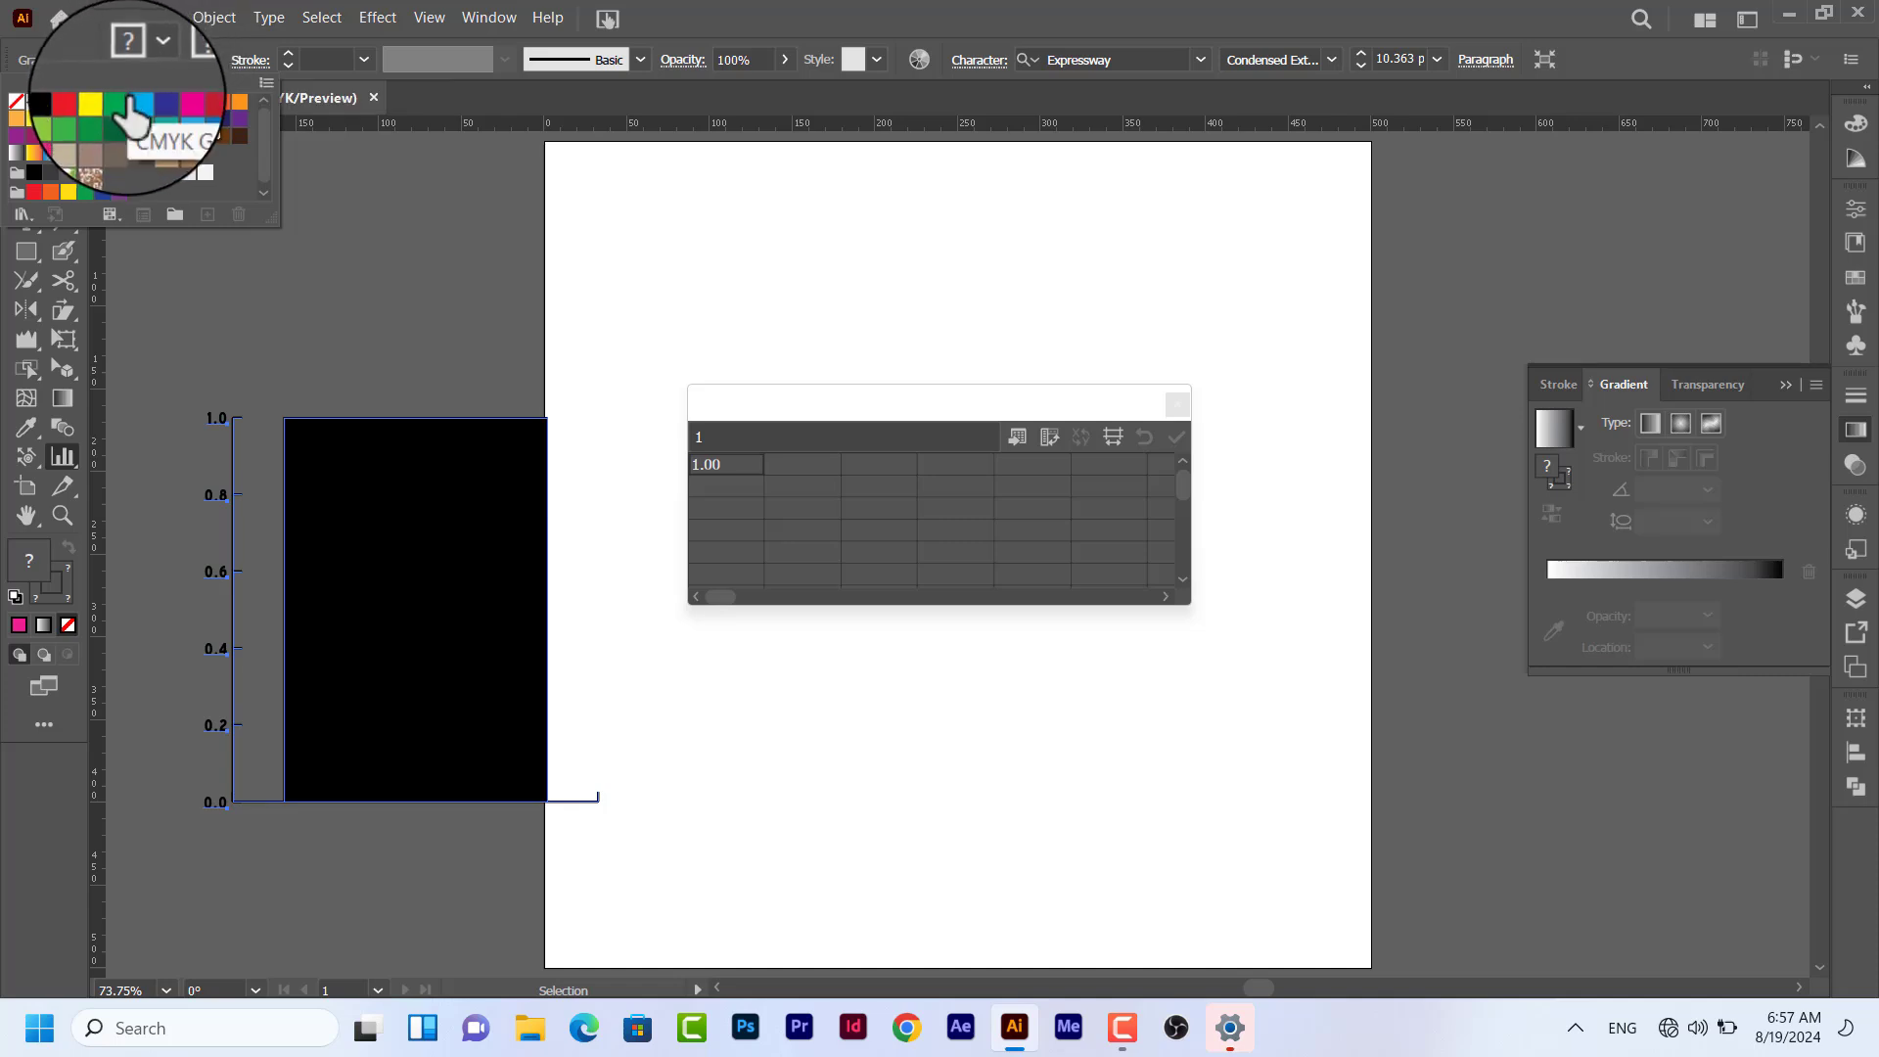
{"action": "left_click", "coordinate": [137, 103]}
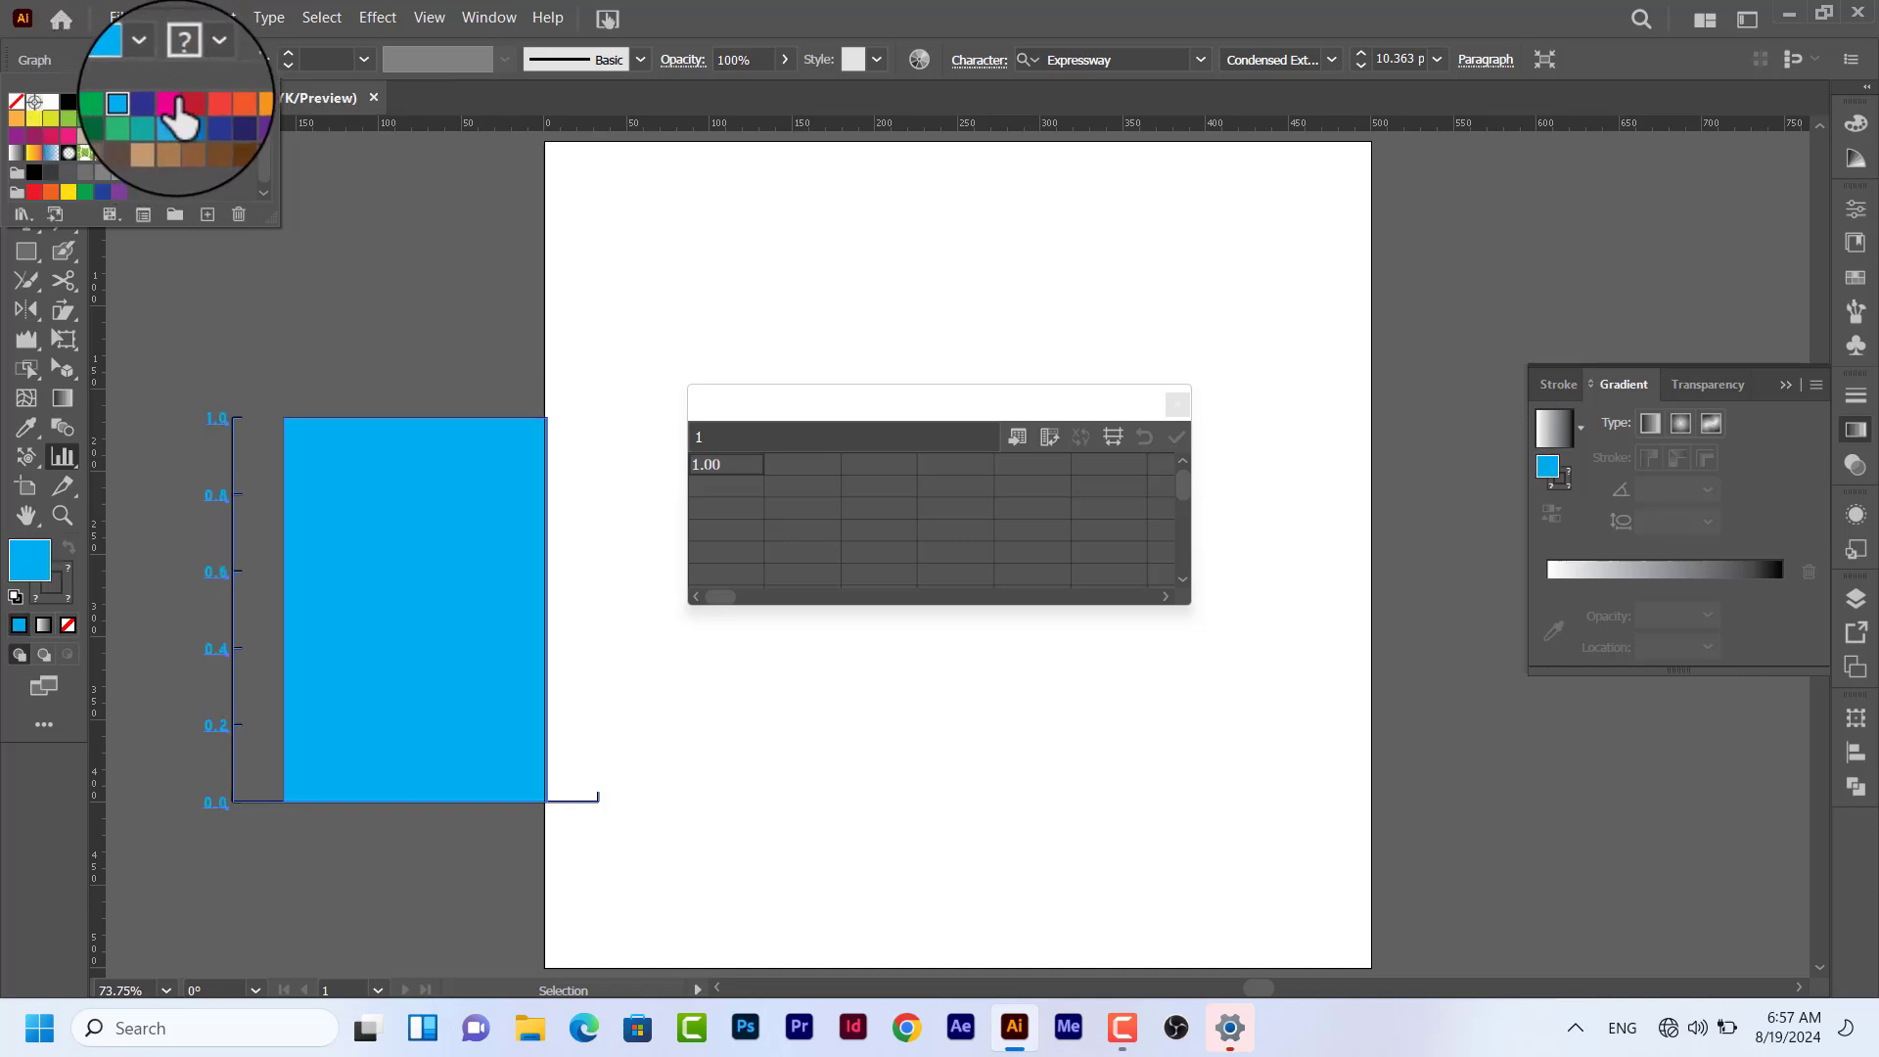
{"action": "left_click", "coordinate": [170, 104]}
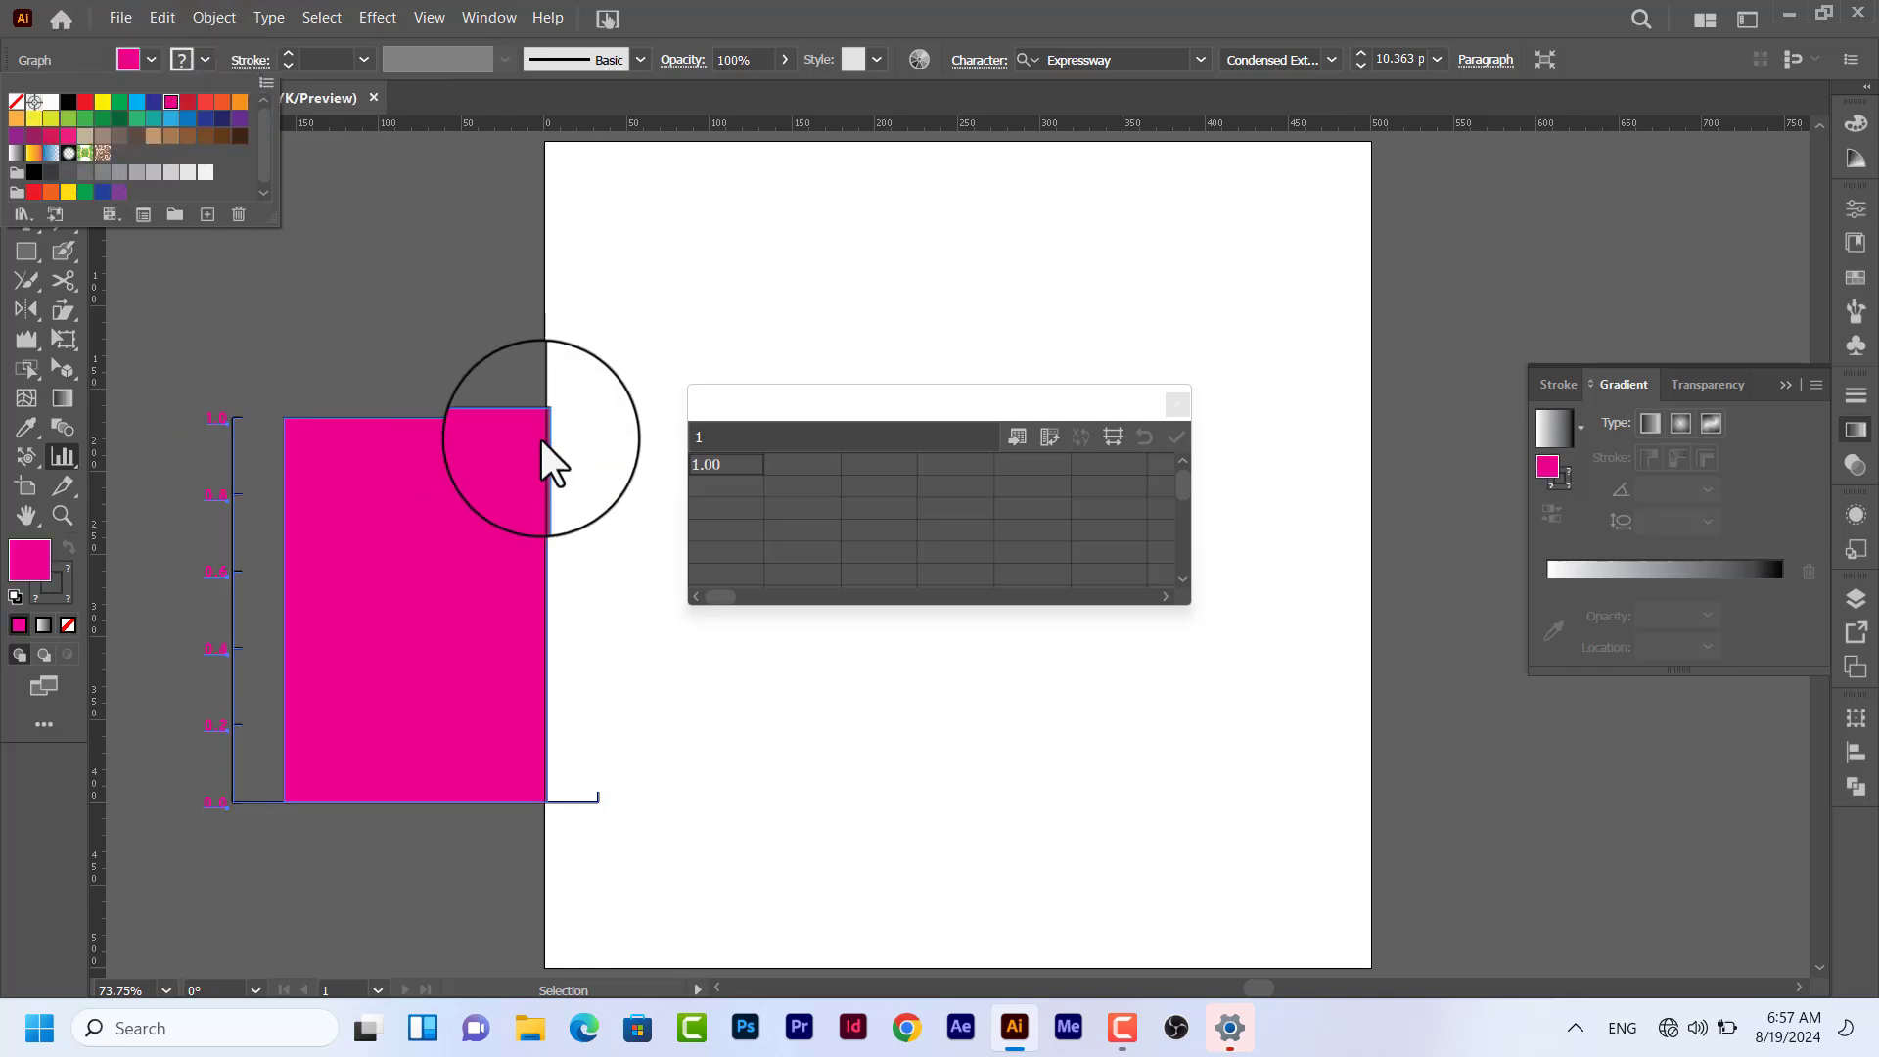
Enter 40, 65, 79 and 9 as the graph's first-column data, apply them and close the data window.
{"action": "left_click", "coordinate": [699, 437]}
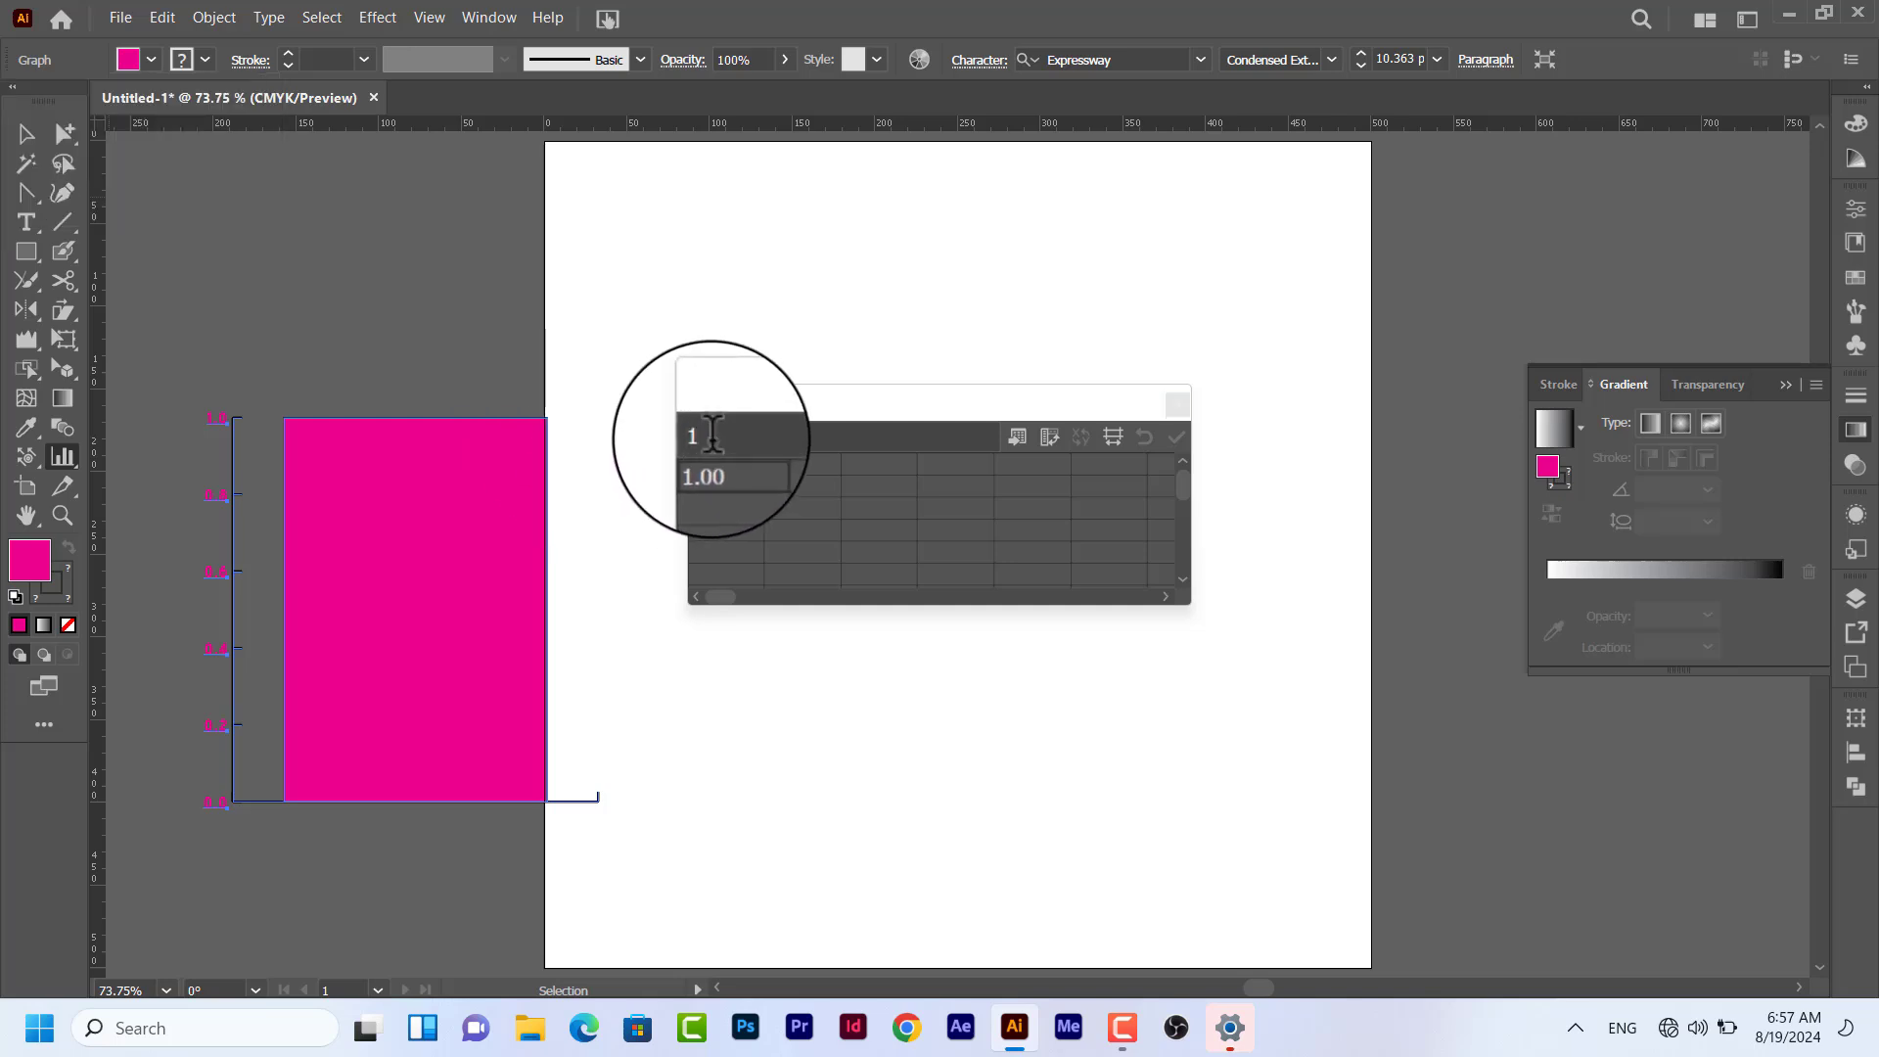
{"action": "left_click", "coordinate": [721, 461]}
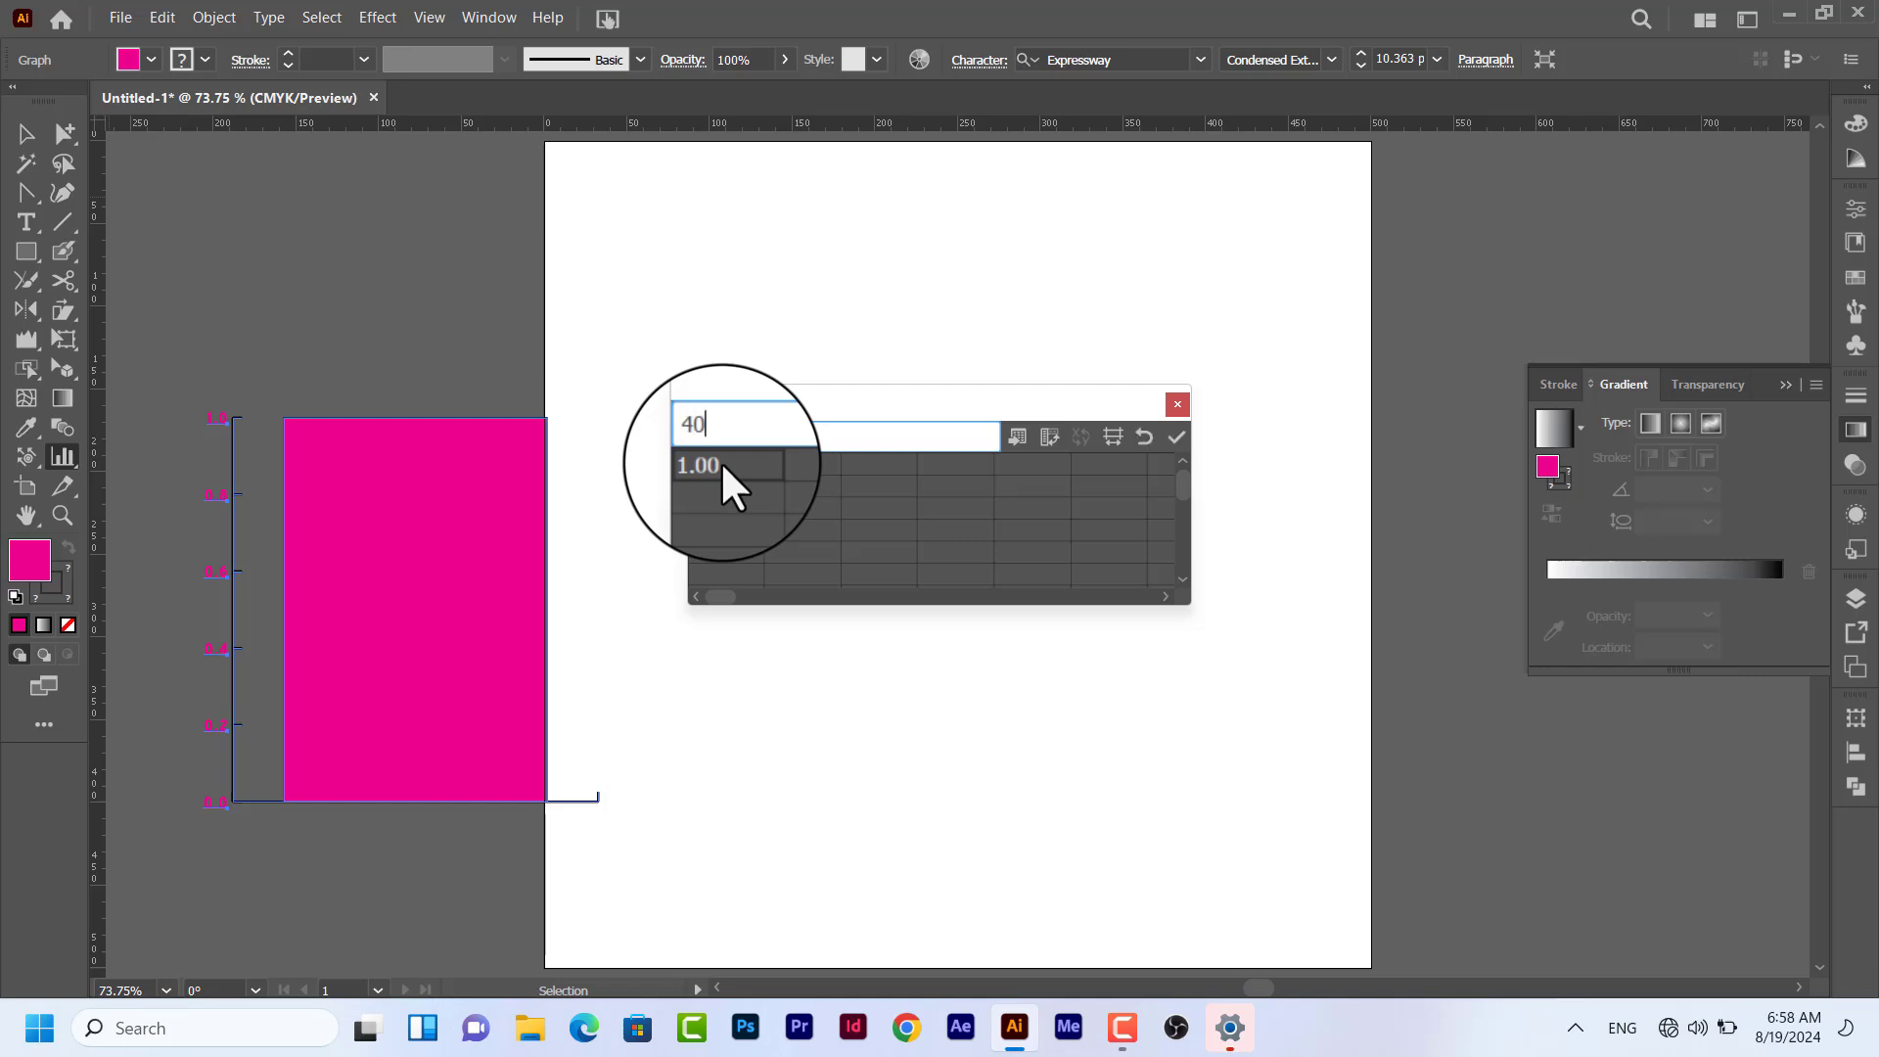
{"action": "key", "text": "Return"}
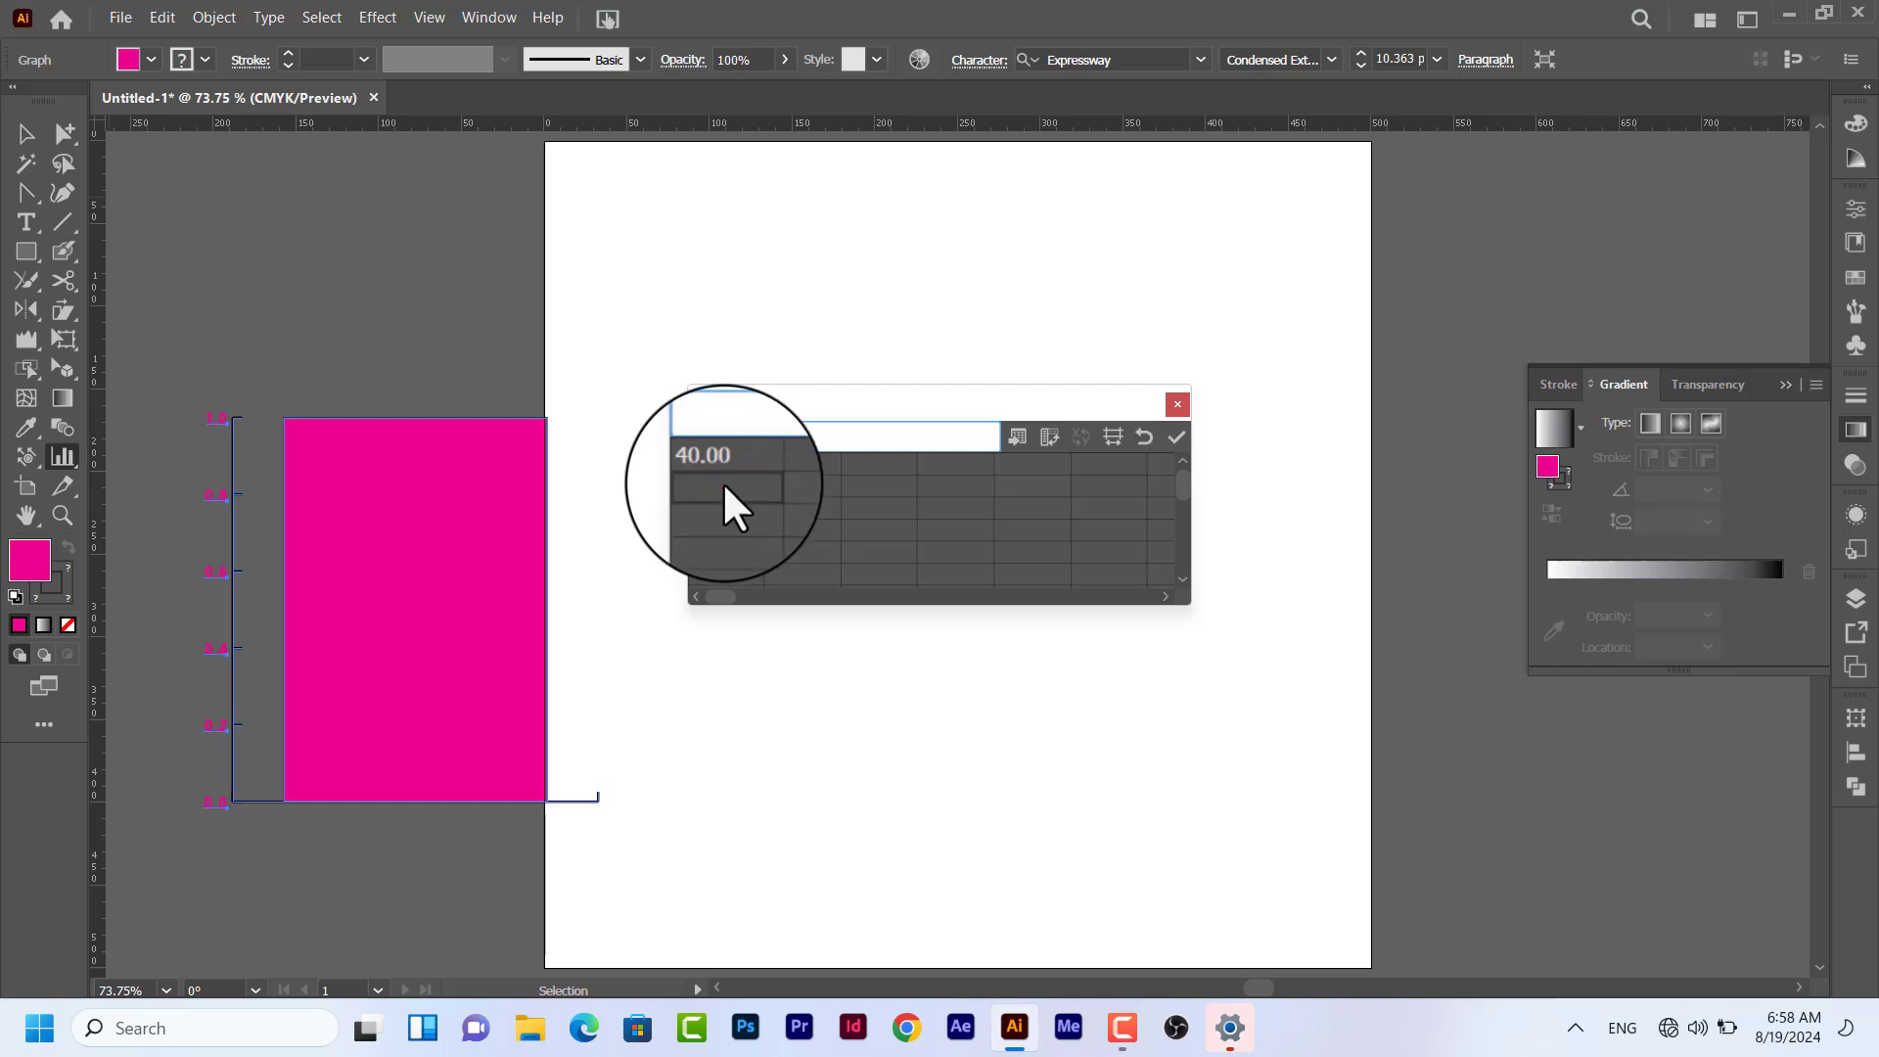
{"action": "type", "text": "65"}
{"action": "key", "text": "Return"}
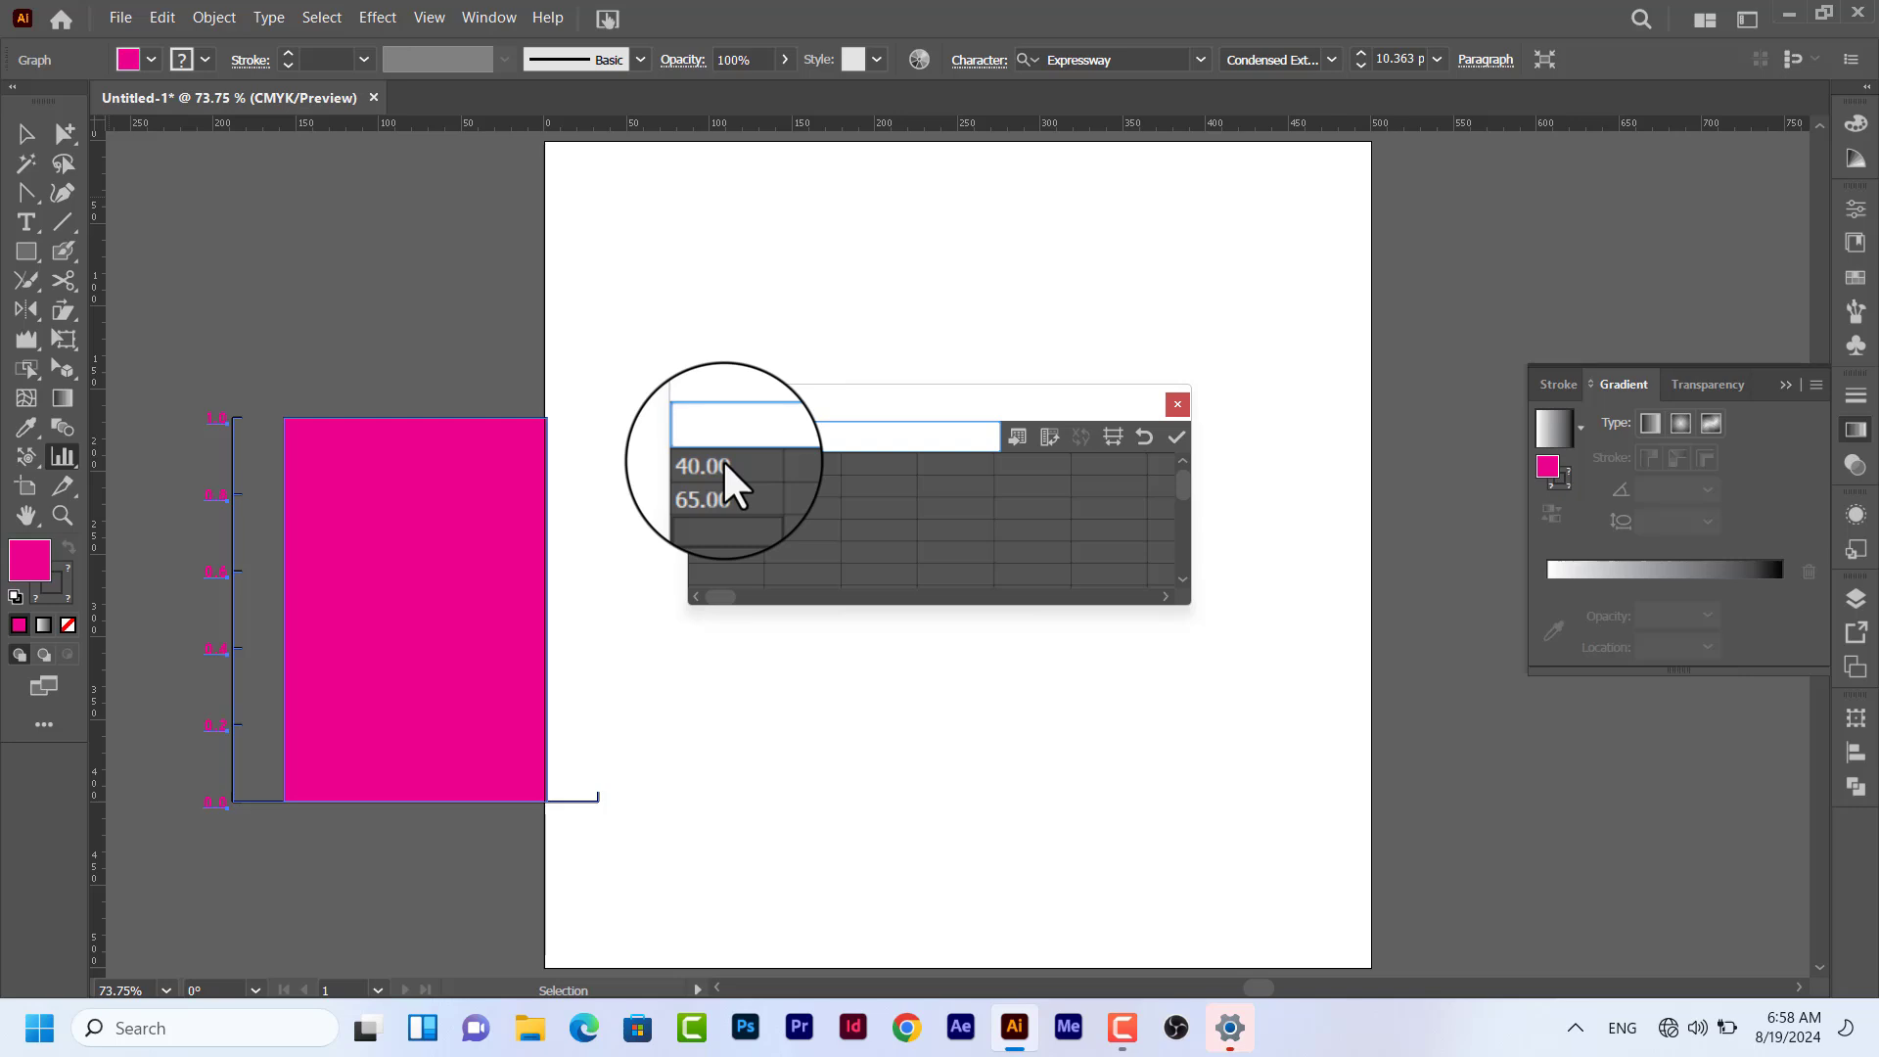
{"action": "type", "text": "9"}
{"action": "key", "text": "Return"}
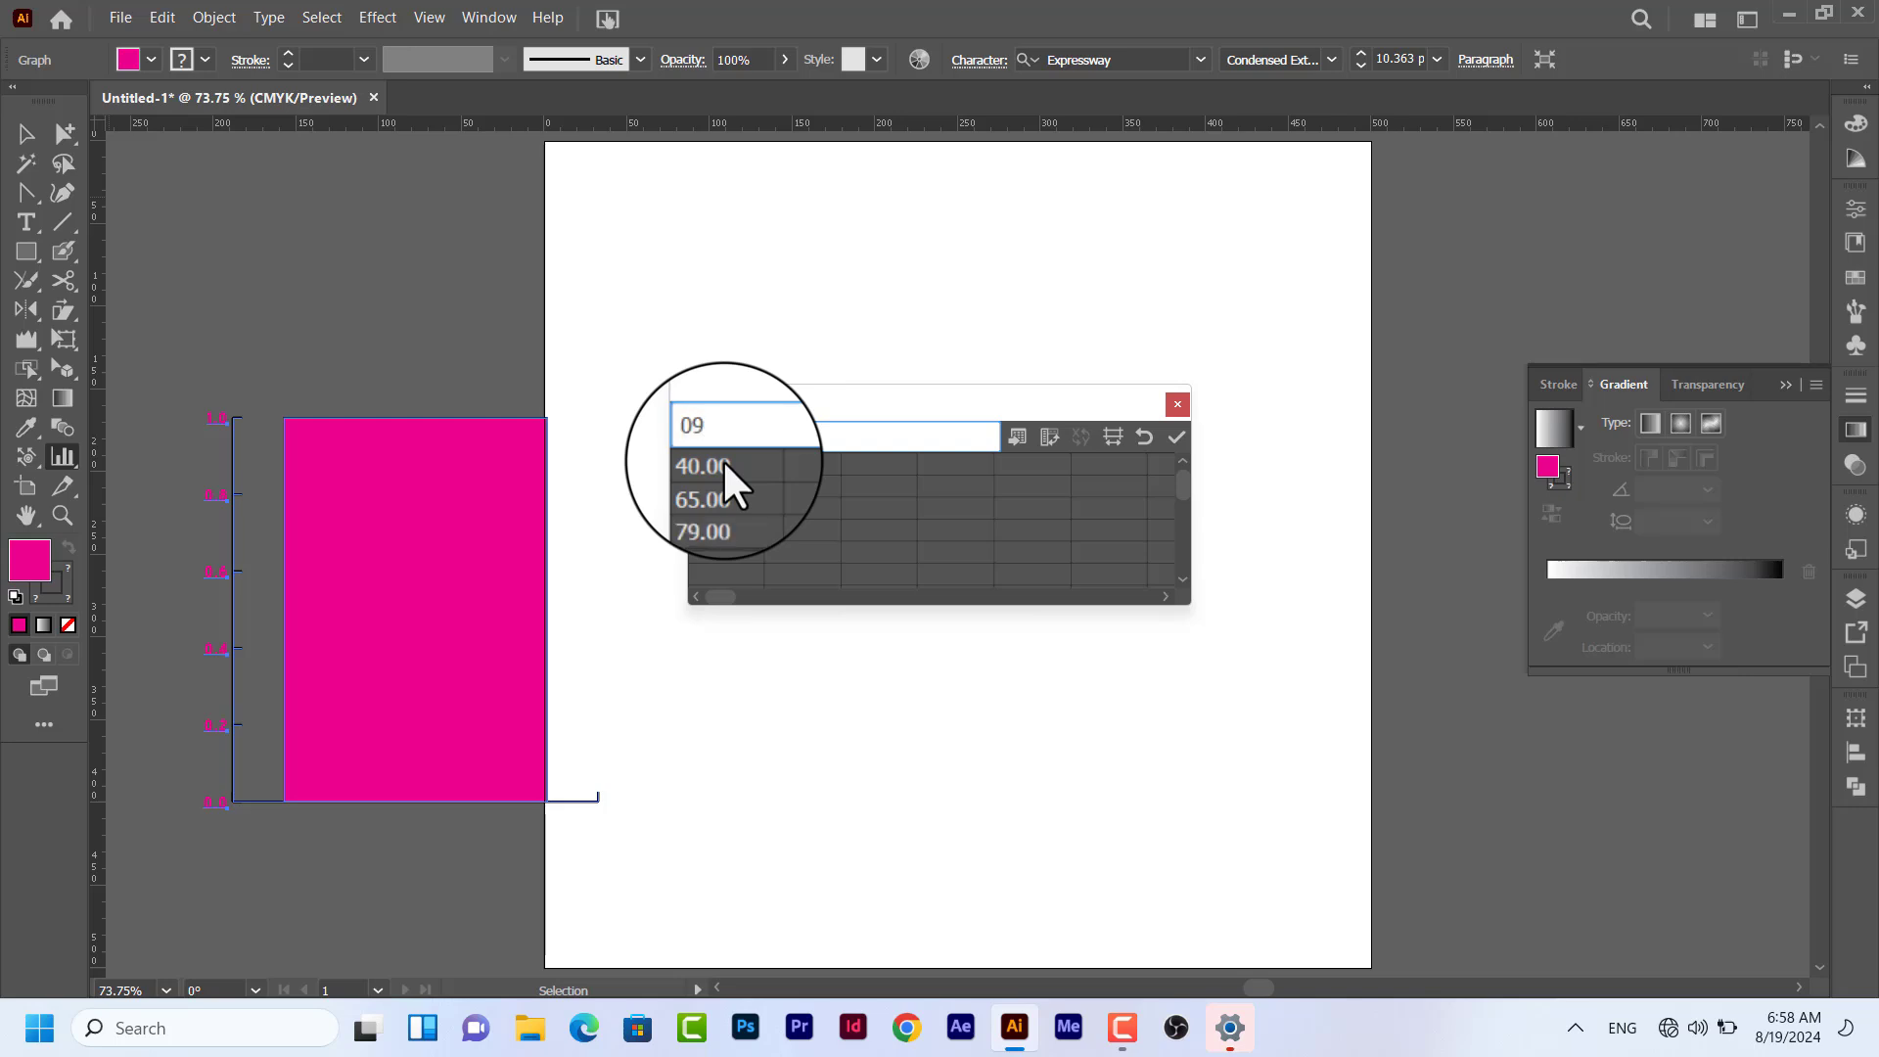
{"action": "type", "text": "09"}
{"action": "key", "text": "Return"}
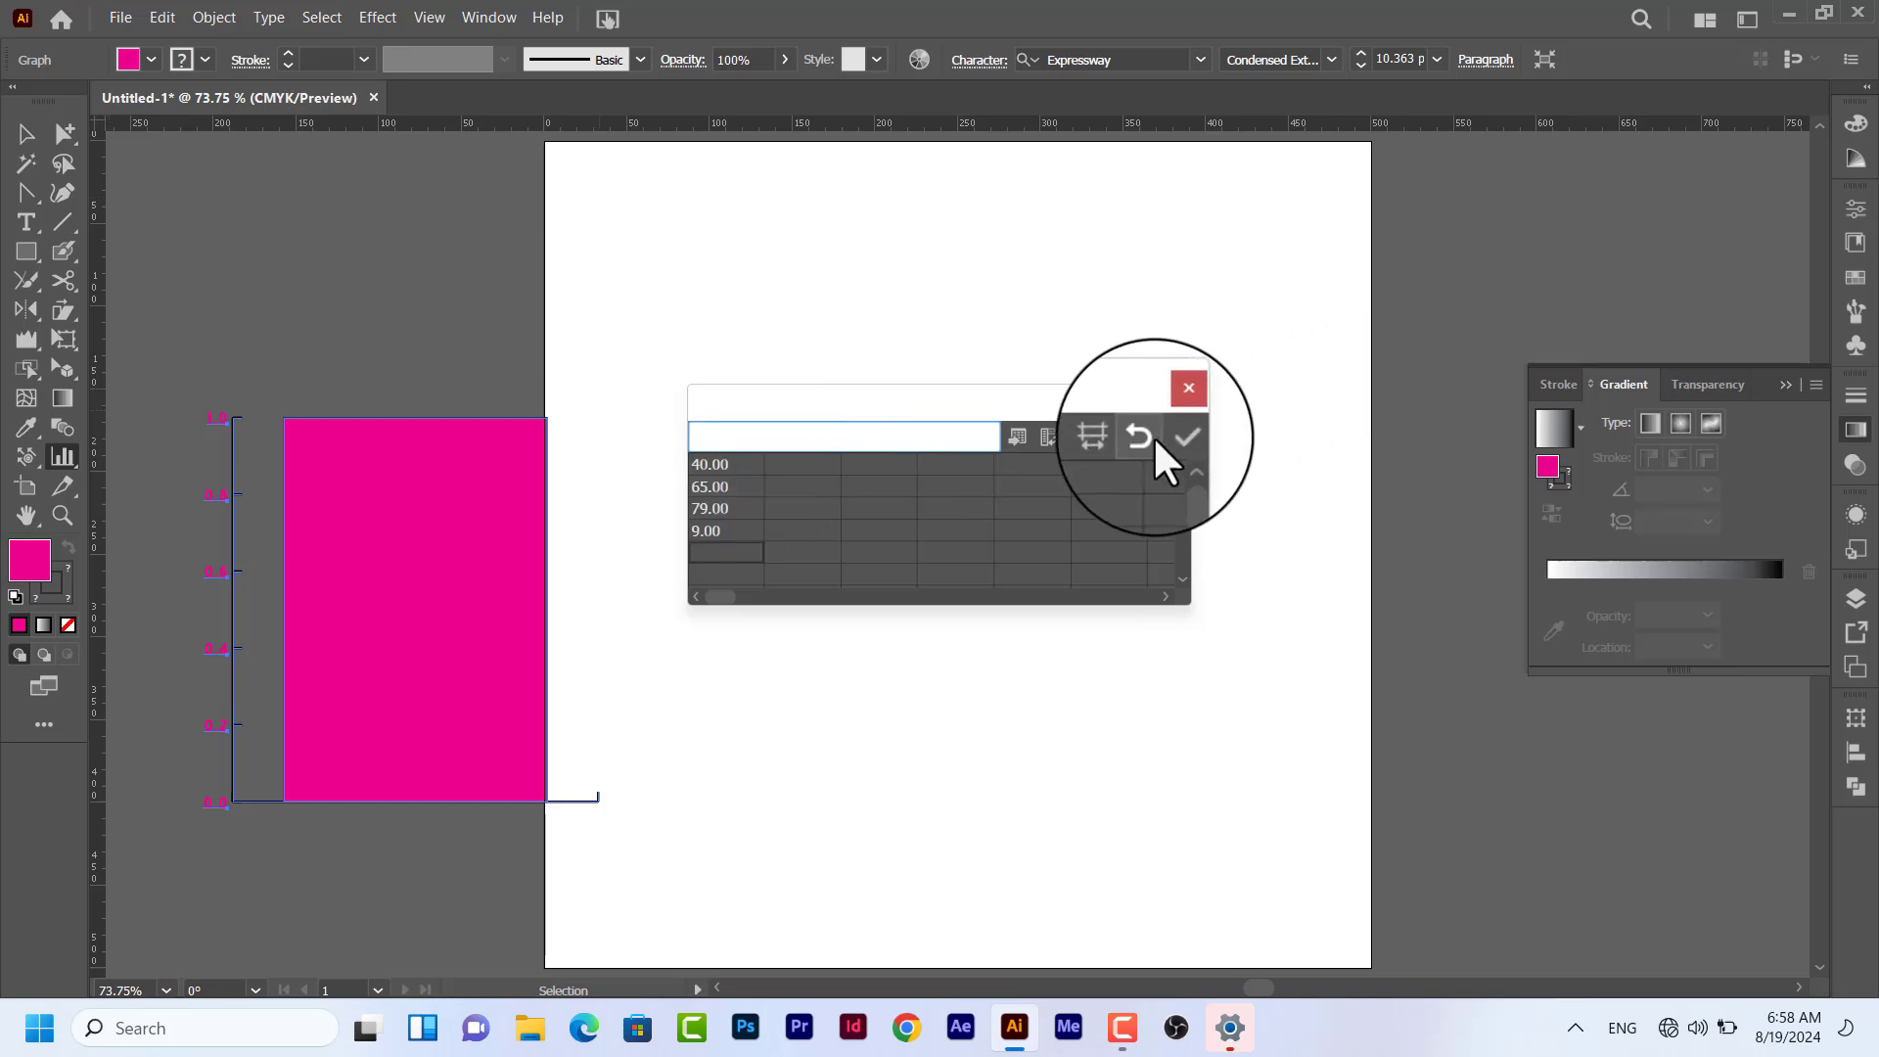
{"action": "left_click", "coordinate": [1182, 442]}
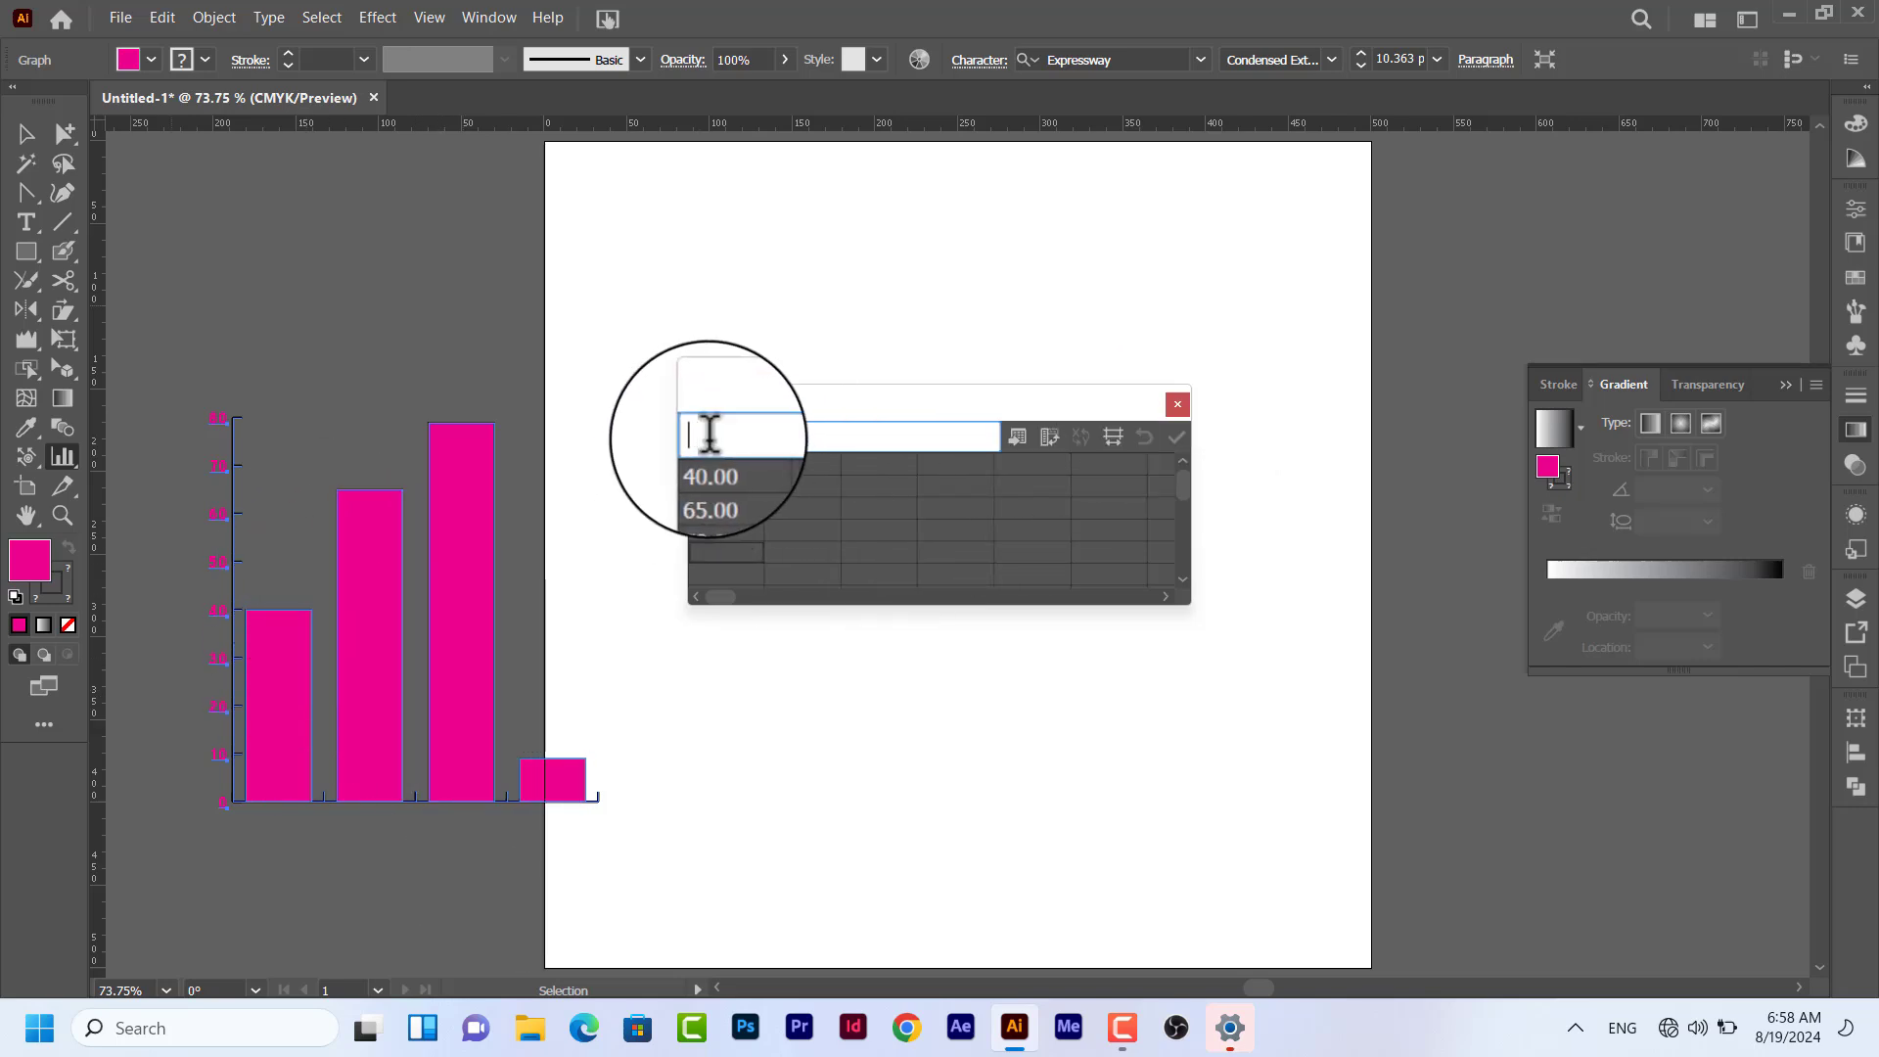
{"action": "left_click", "coordinate": [1177, 403]}
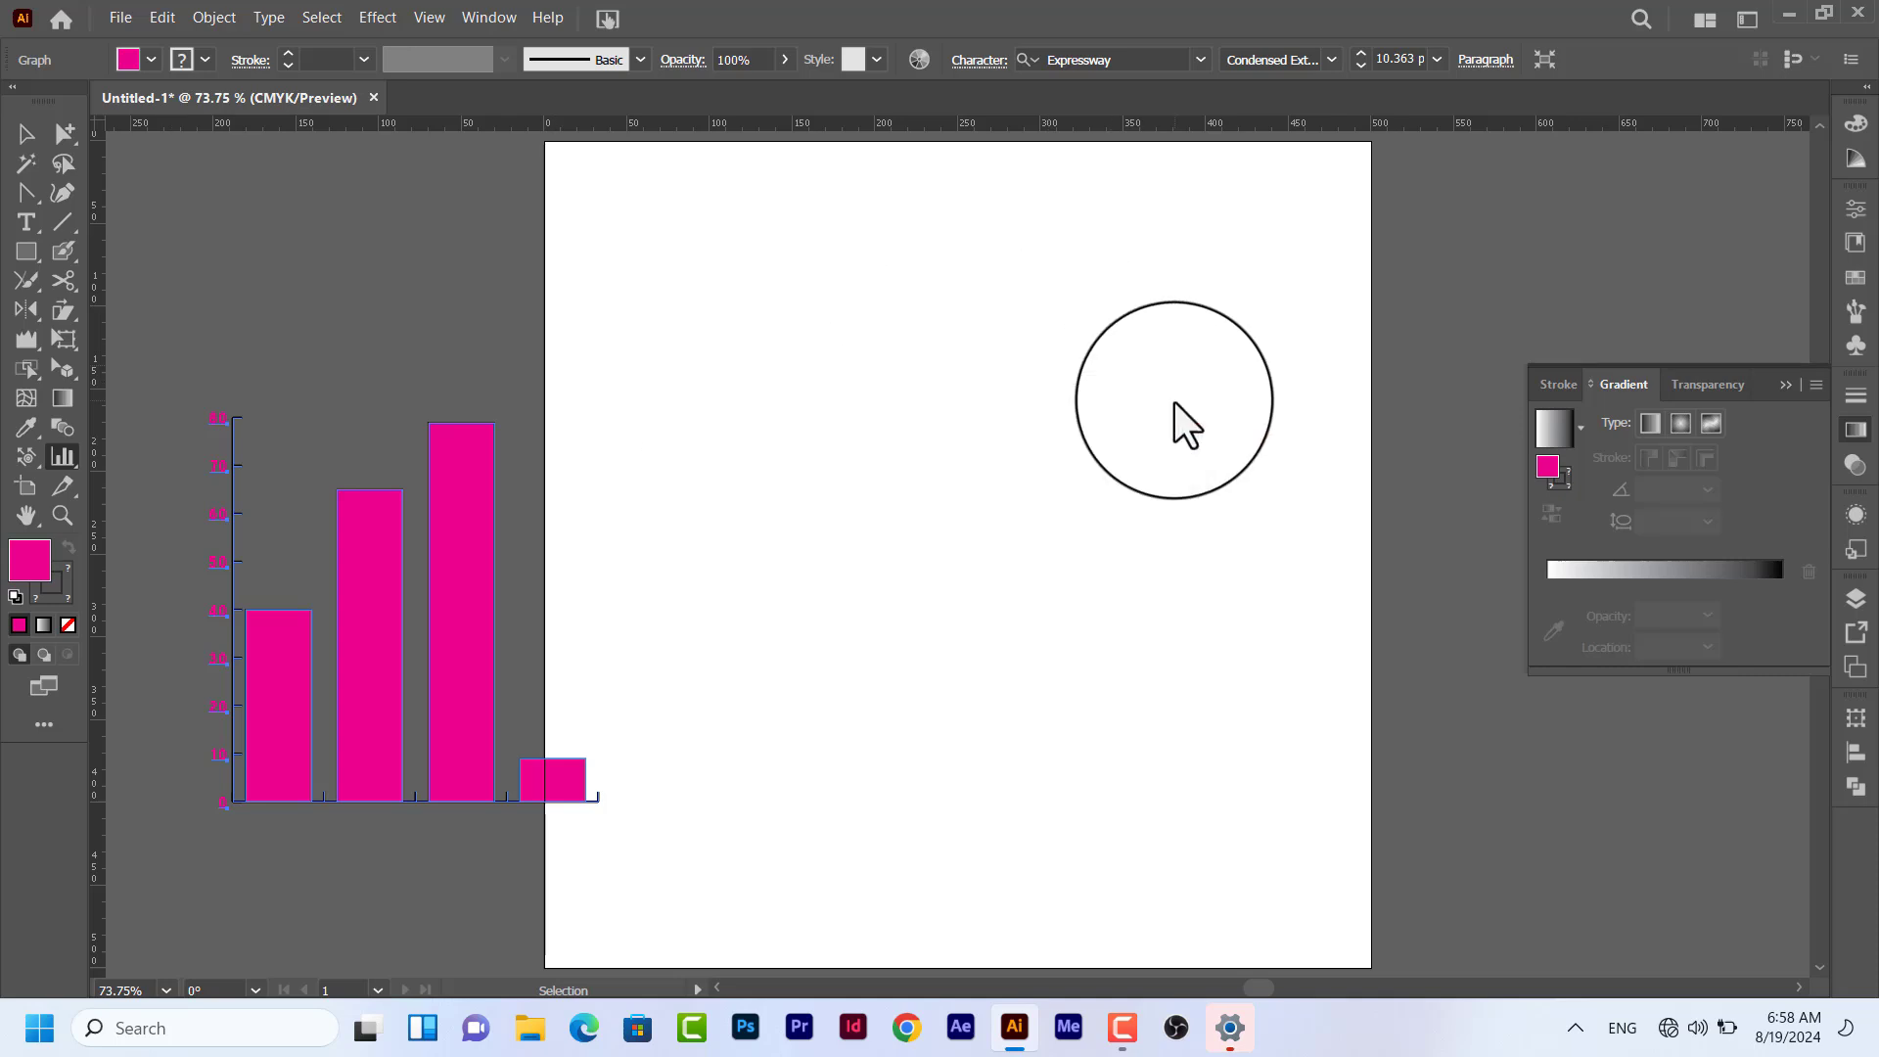
Delete the magenta graph and draw a slightly smaller column graph beside the artboard.
{"action": "key", "text": "Delete"}
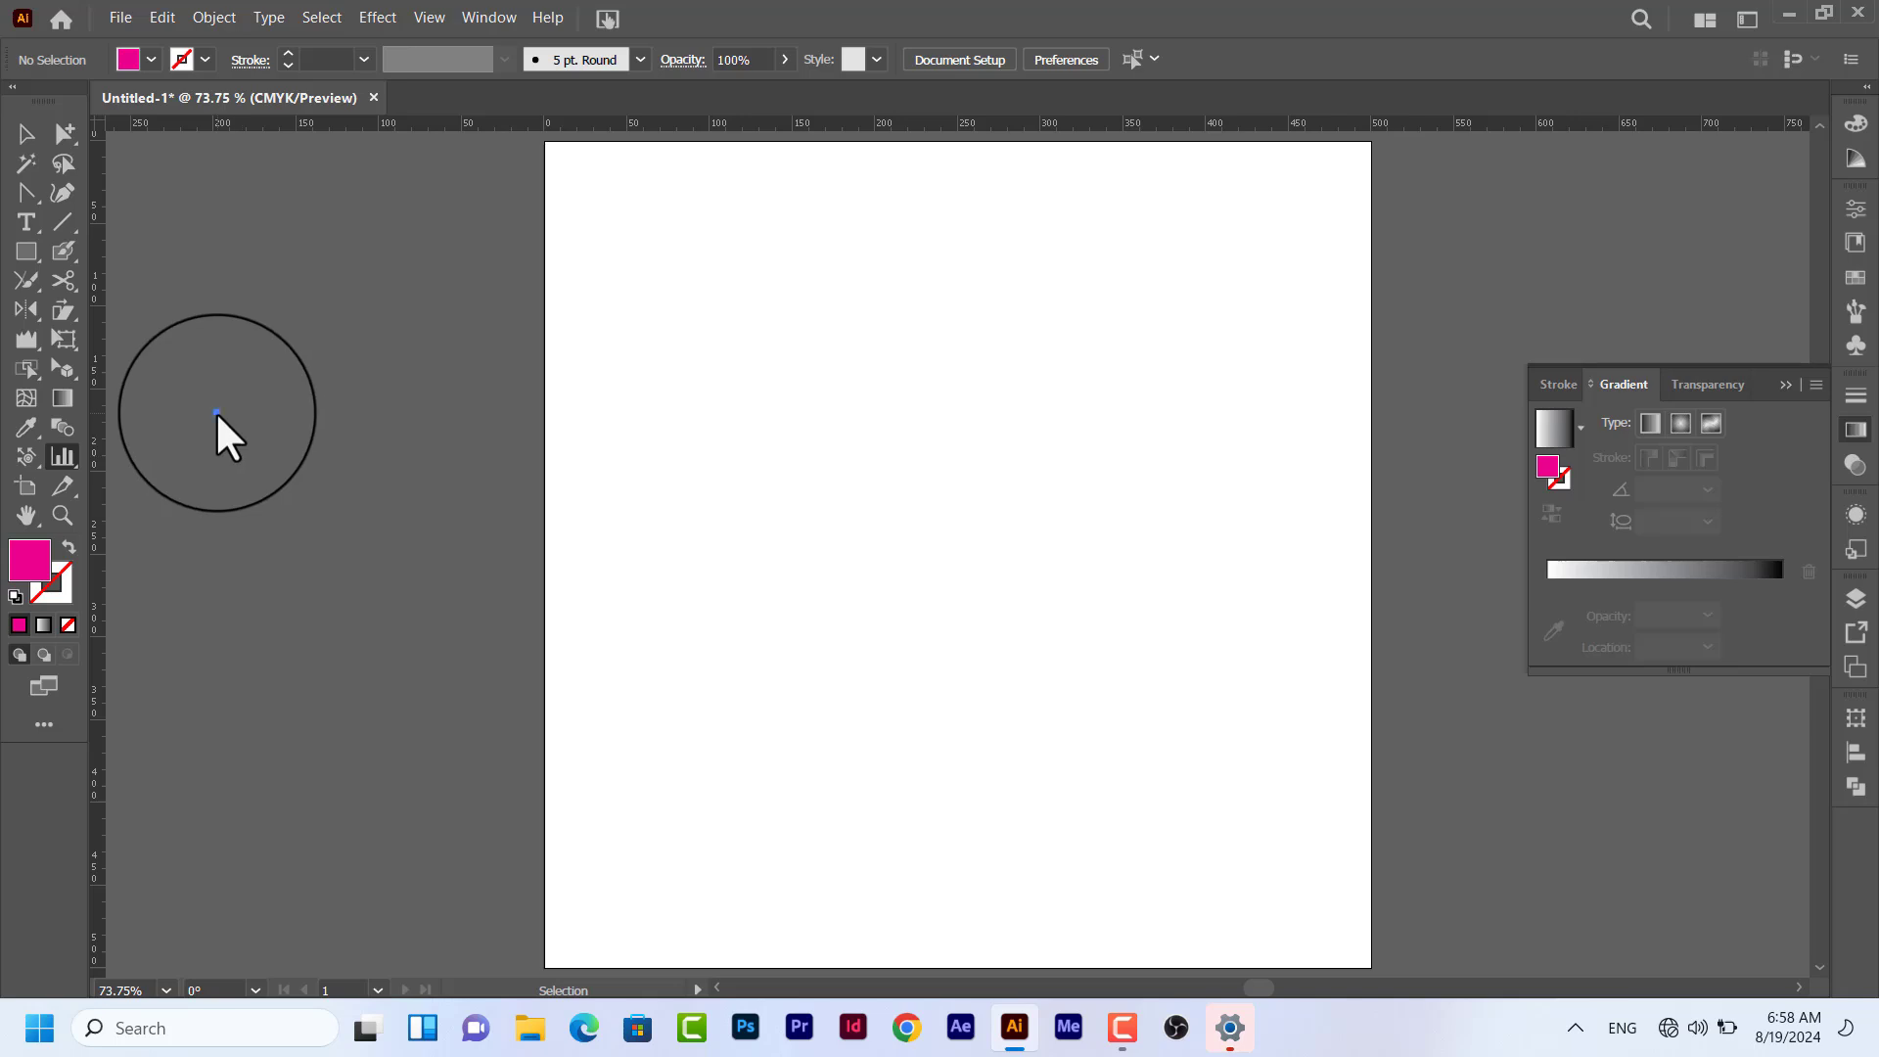
{"action": "left_click_drag", "start_coordinate": [216, 411], "coordinate": [524, 772]}
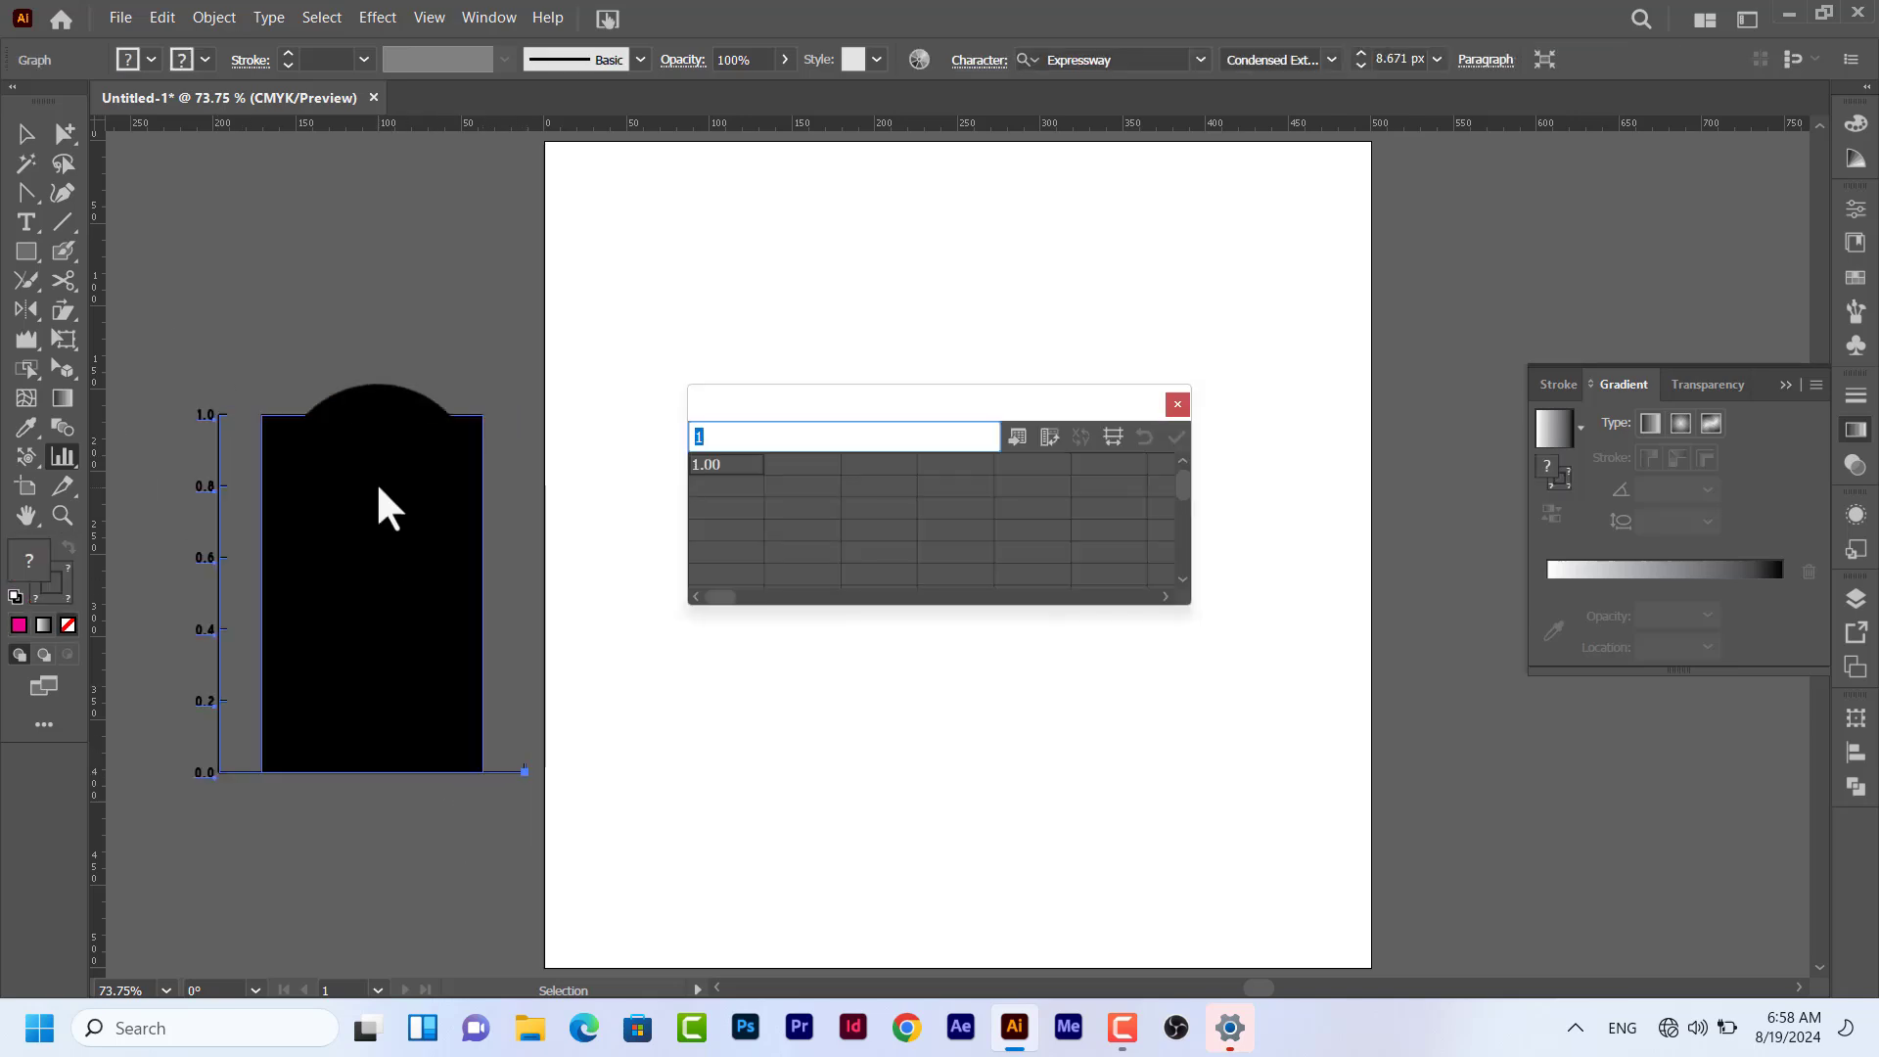
Enter 98, 65, 32, 10 and 4 as the column graph's first-column data, apply them and close the data window.
{"action": "key", "text": "BackSpace"}
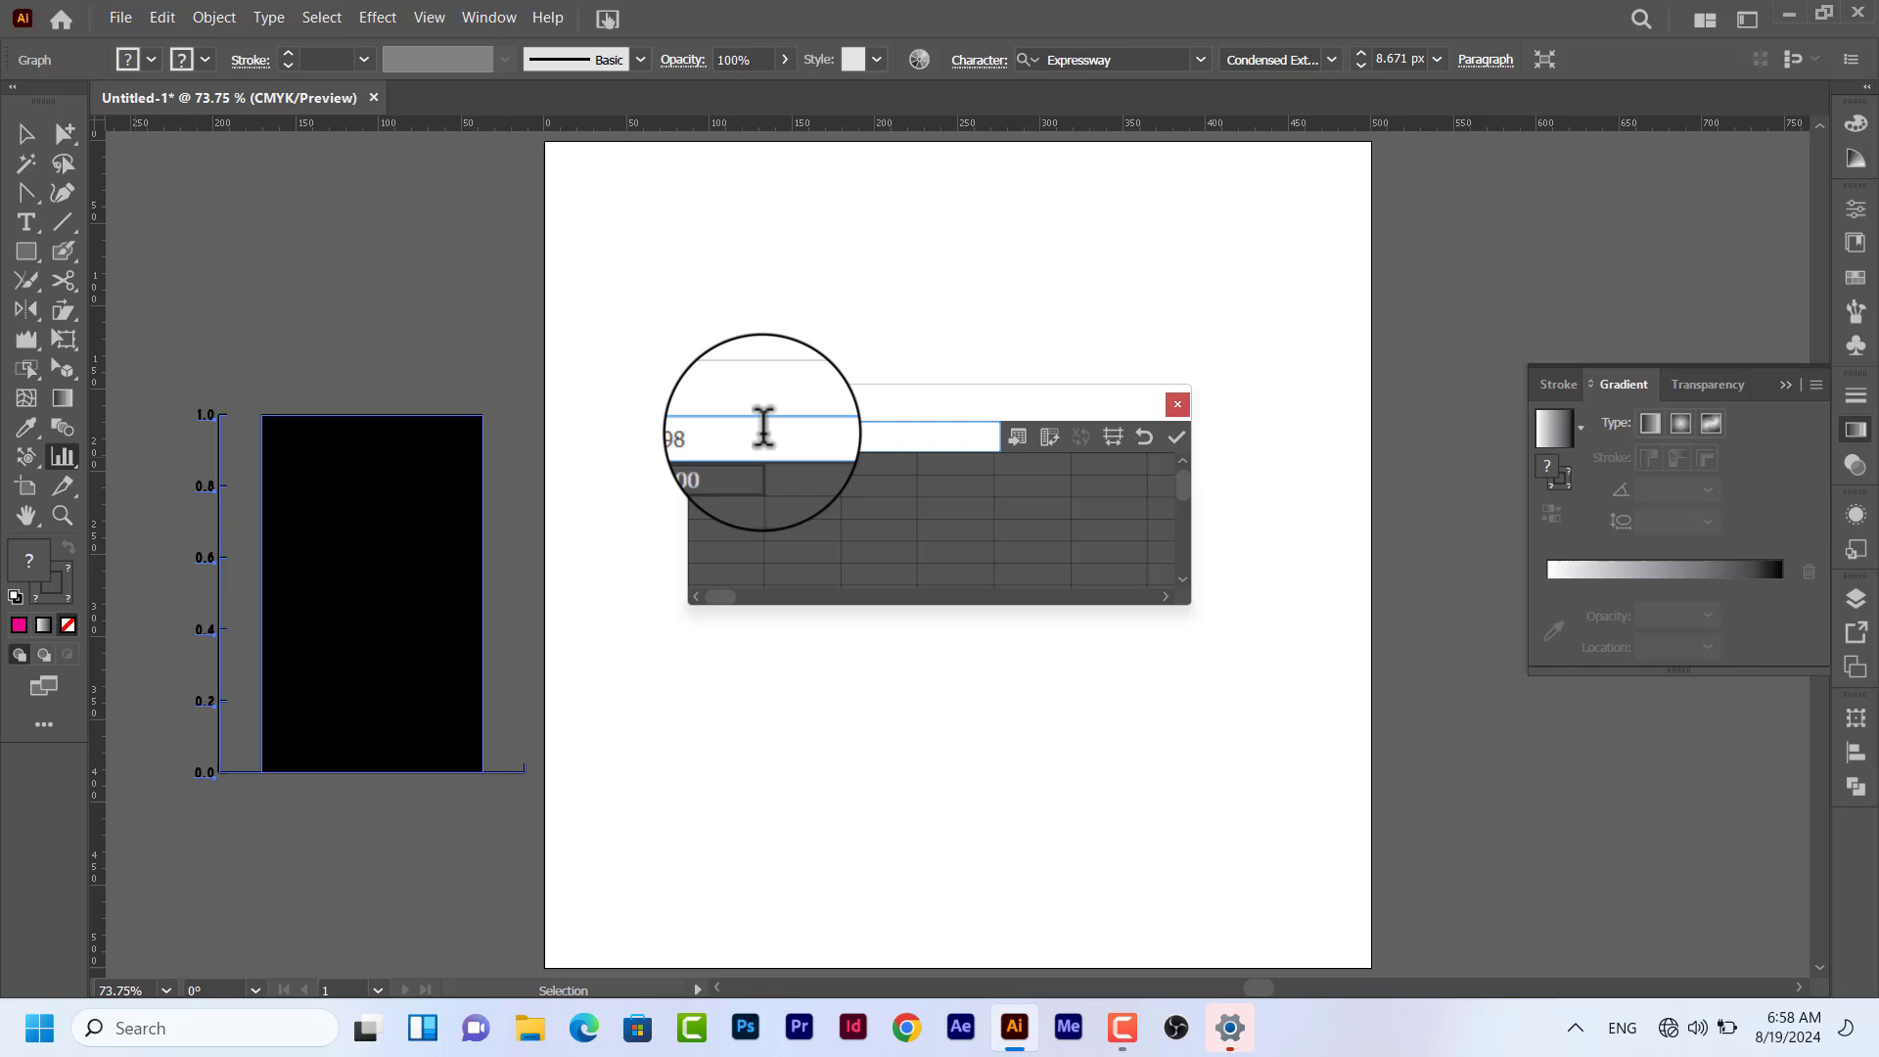
{"action": "key", "text": "Return"}
{"action": "type", "text": "0"}
{"action": "key", "text": "Return"}
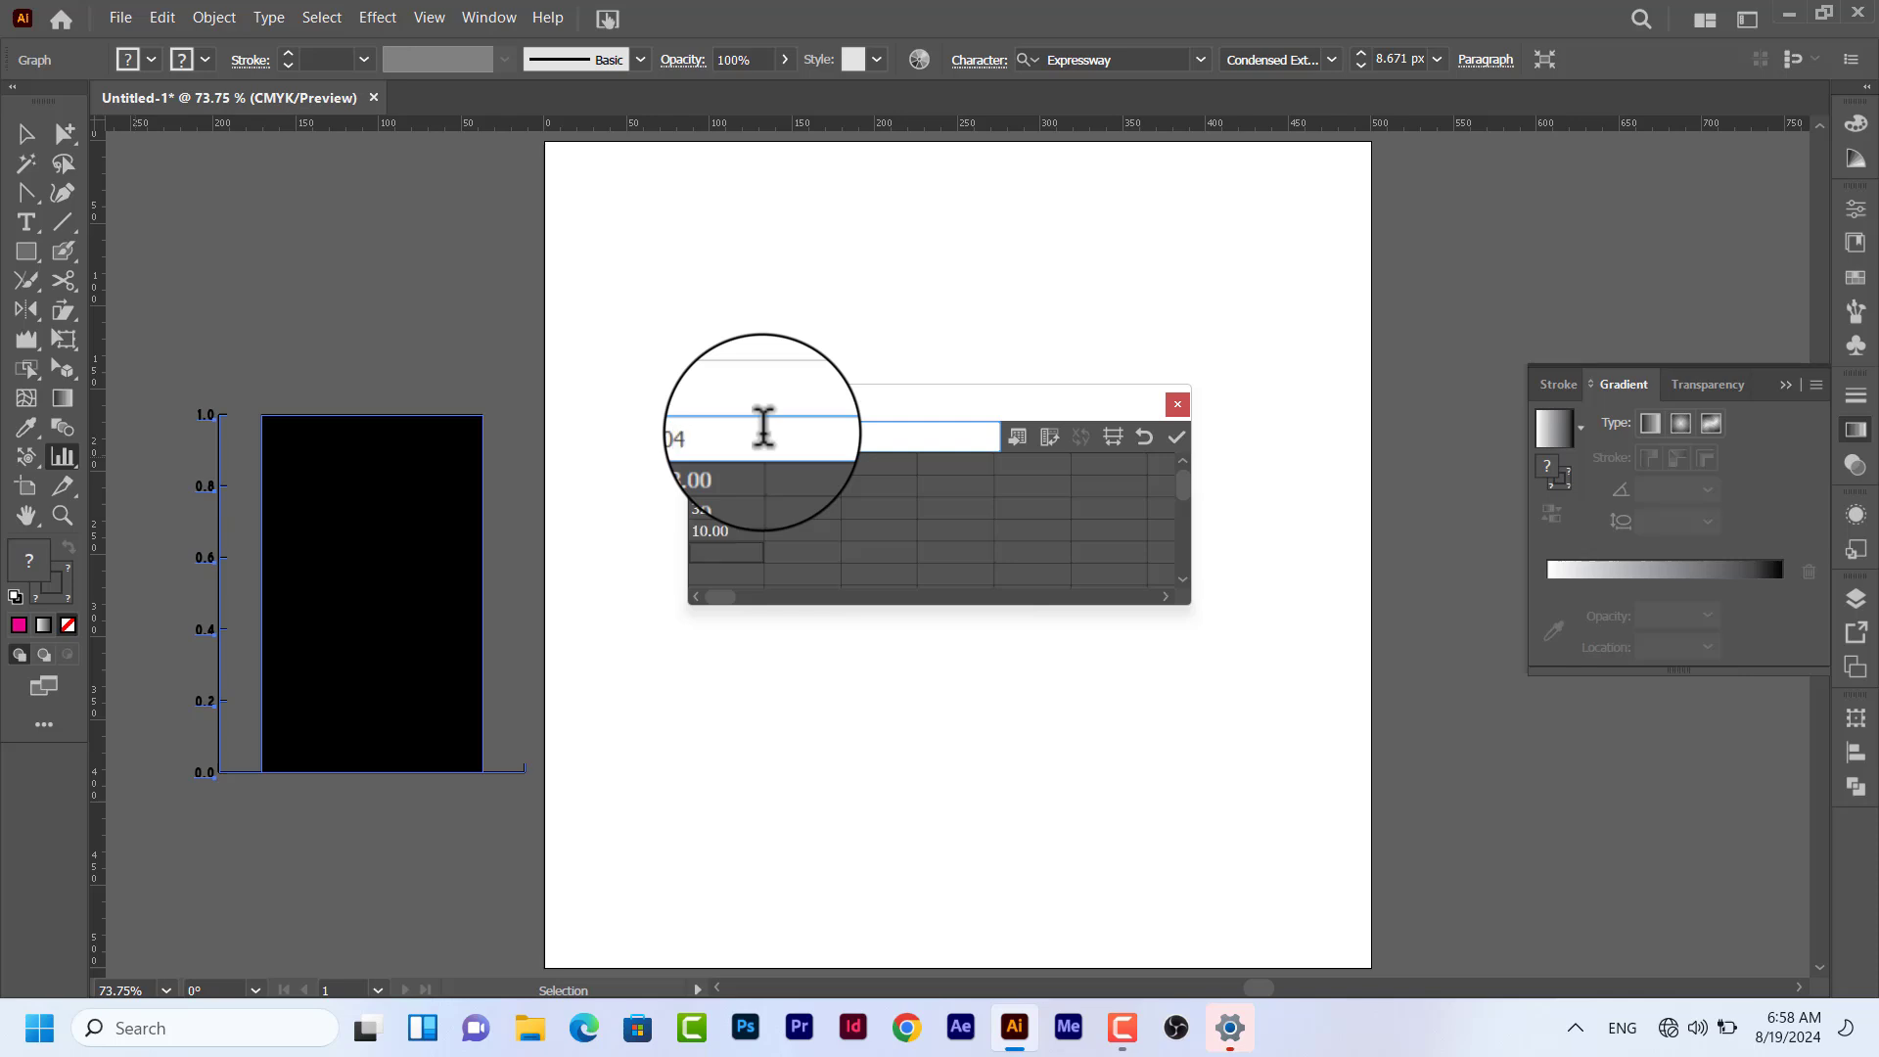
{"action": "type", "text": "4"}
{"action": "left_click", "coordinate": [1174, 437]}
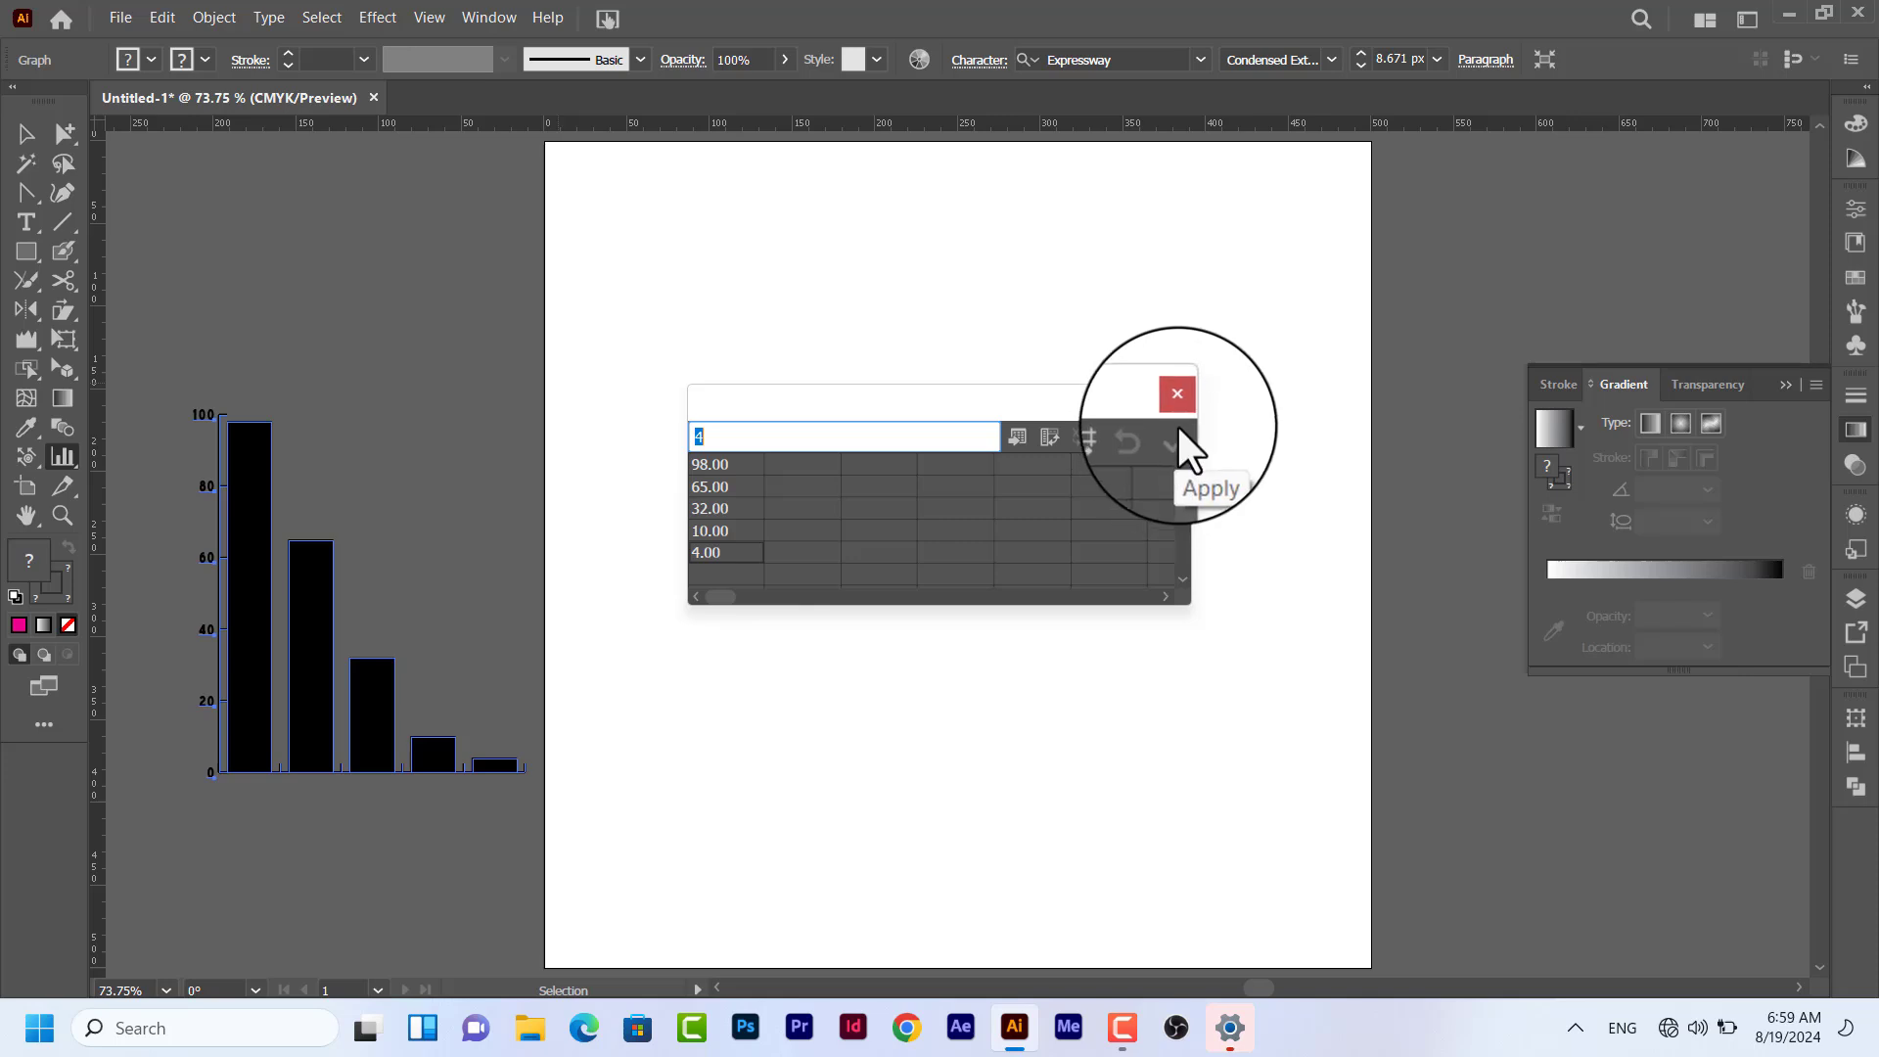
{"action": "left_click", "coordinate": [1178, 399]}
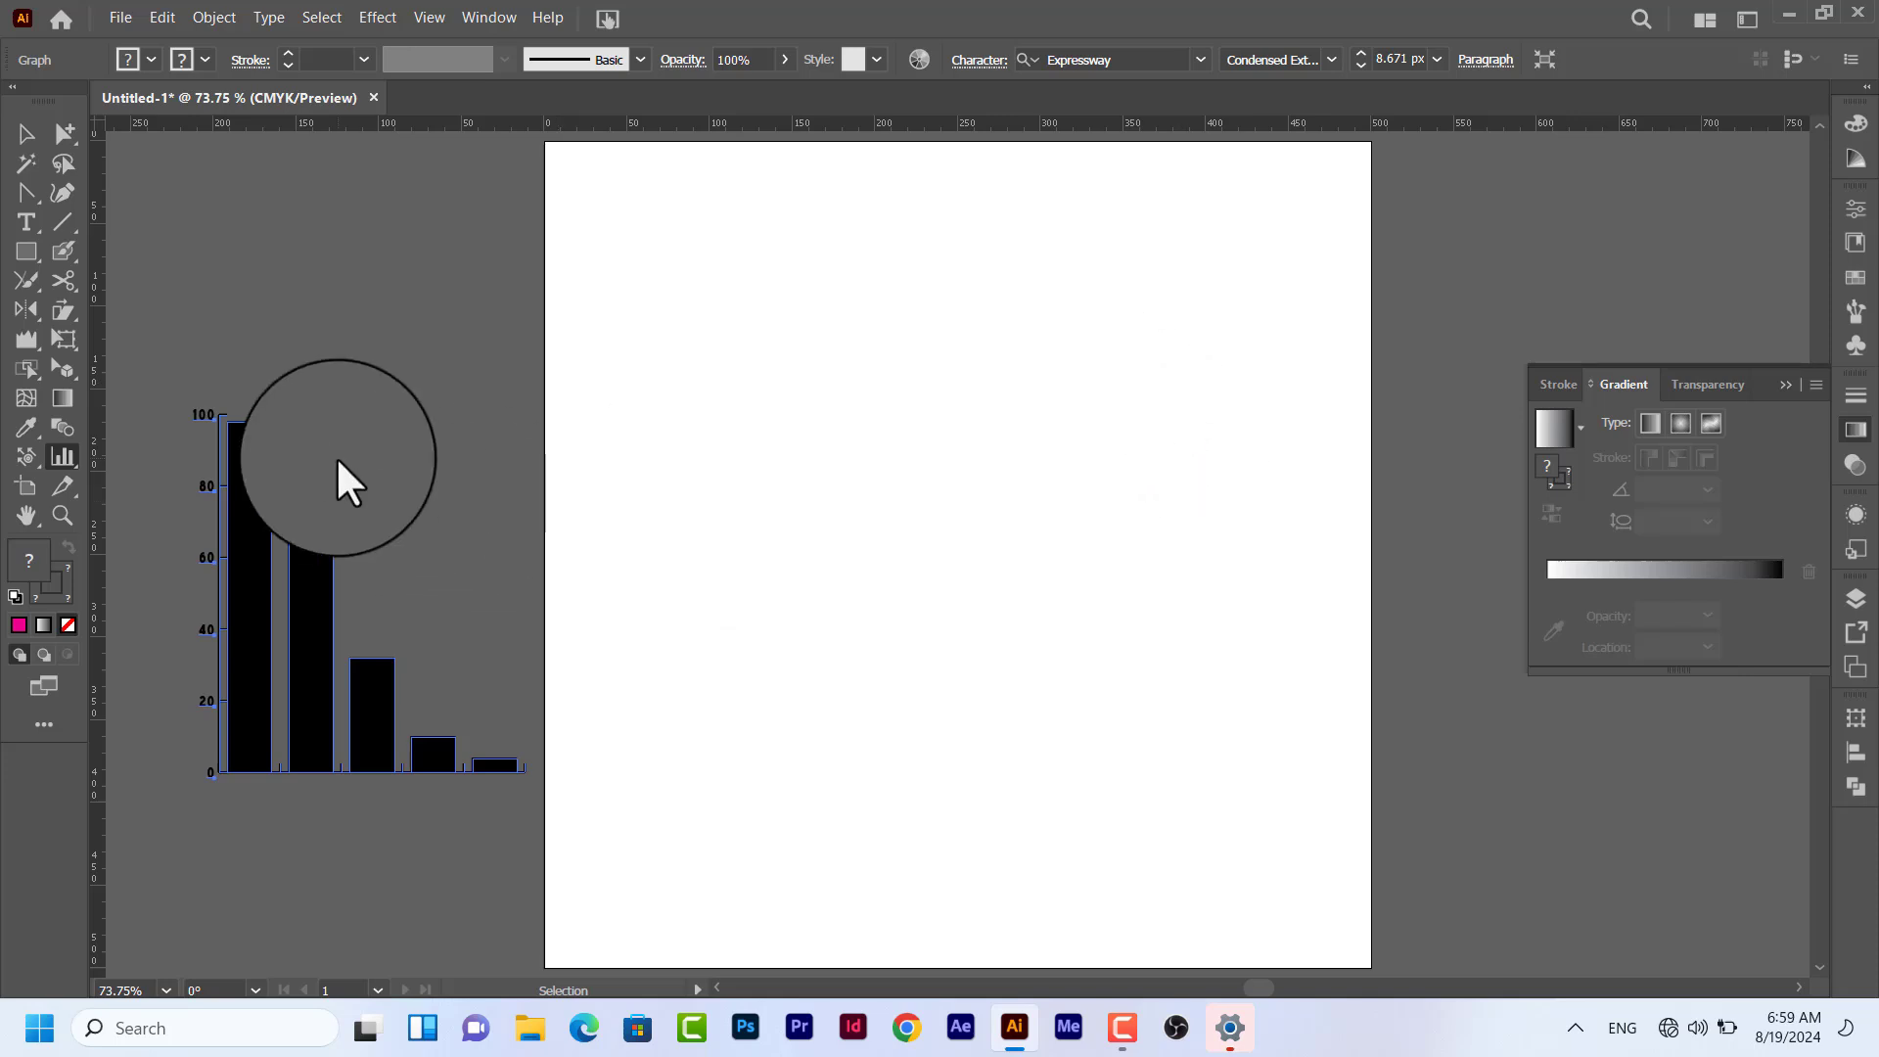
Delete the column graph and draw a stacked column graph reaching the artboard's left edge.
{"action": "key", "text": "Delete"}
{"action": "left_click_drag", "start_coordinate": [54, 451], "coordinate": [161, 485]}
{"action": "left_click", "coordinate": [225, 495]}
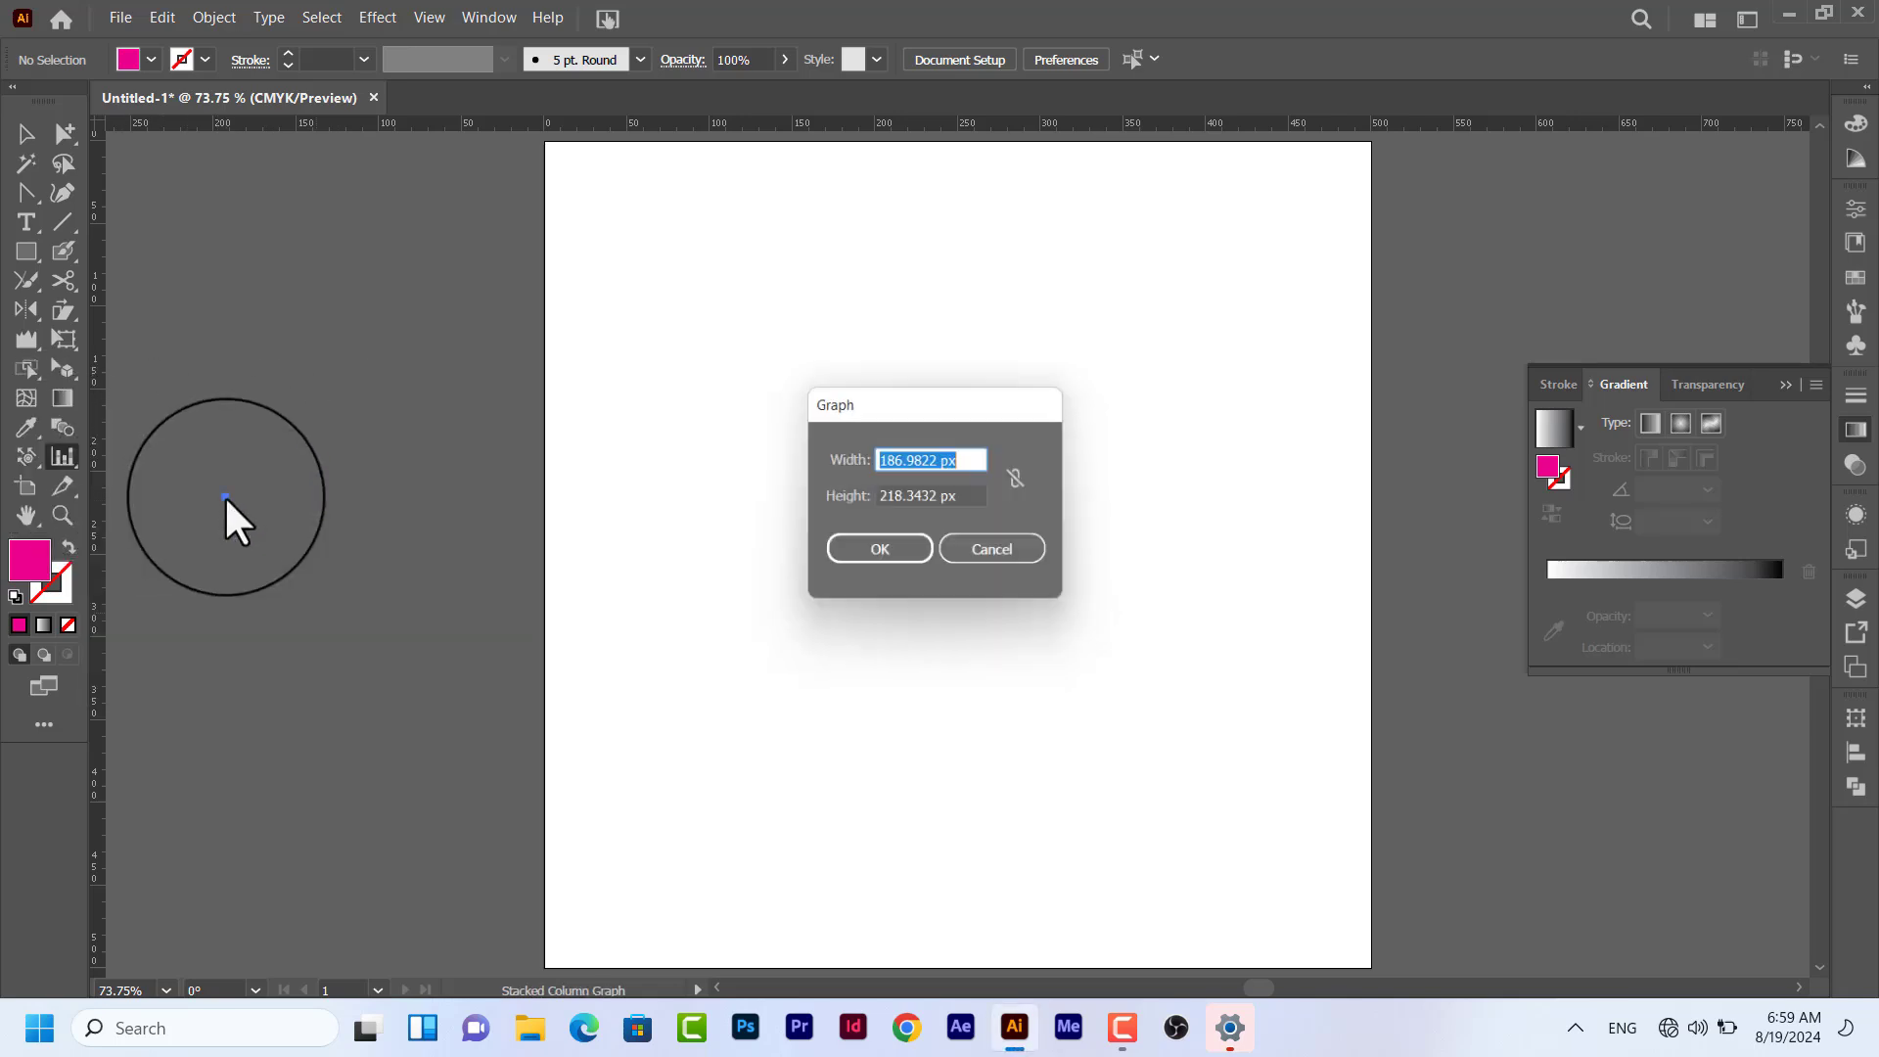
{"action": "left_click", "coordinate": [994, 553]}
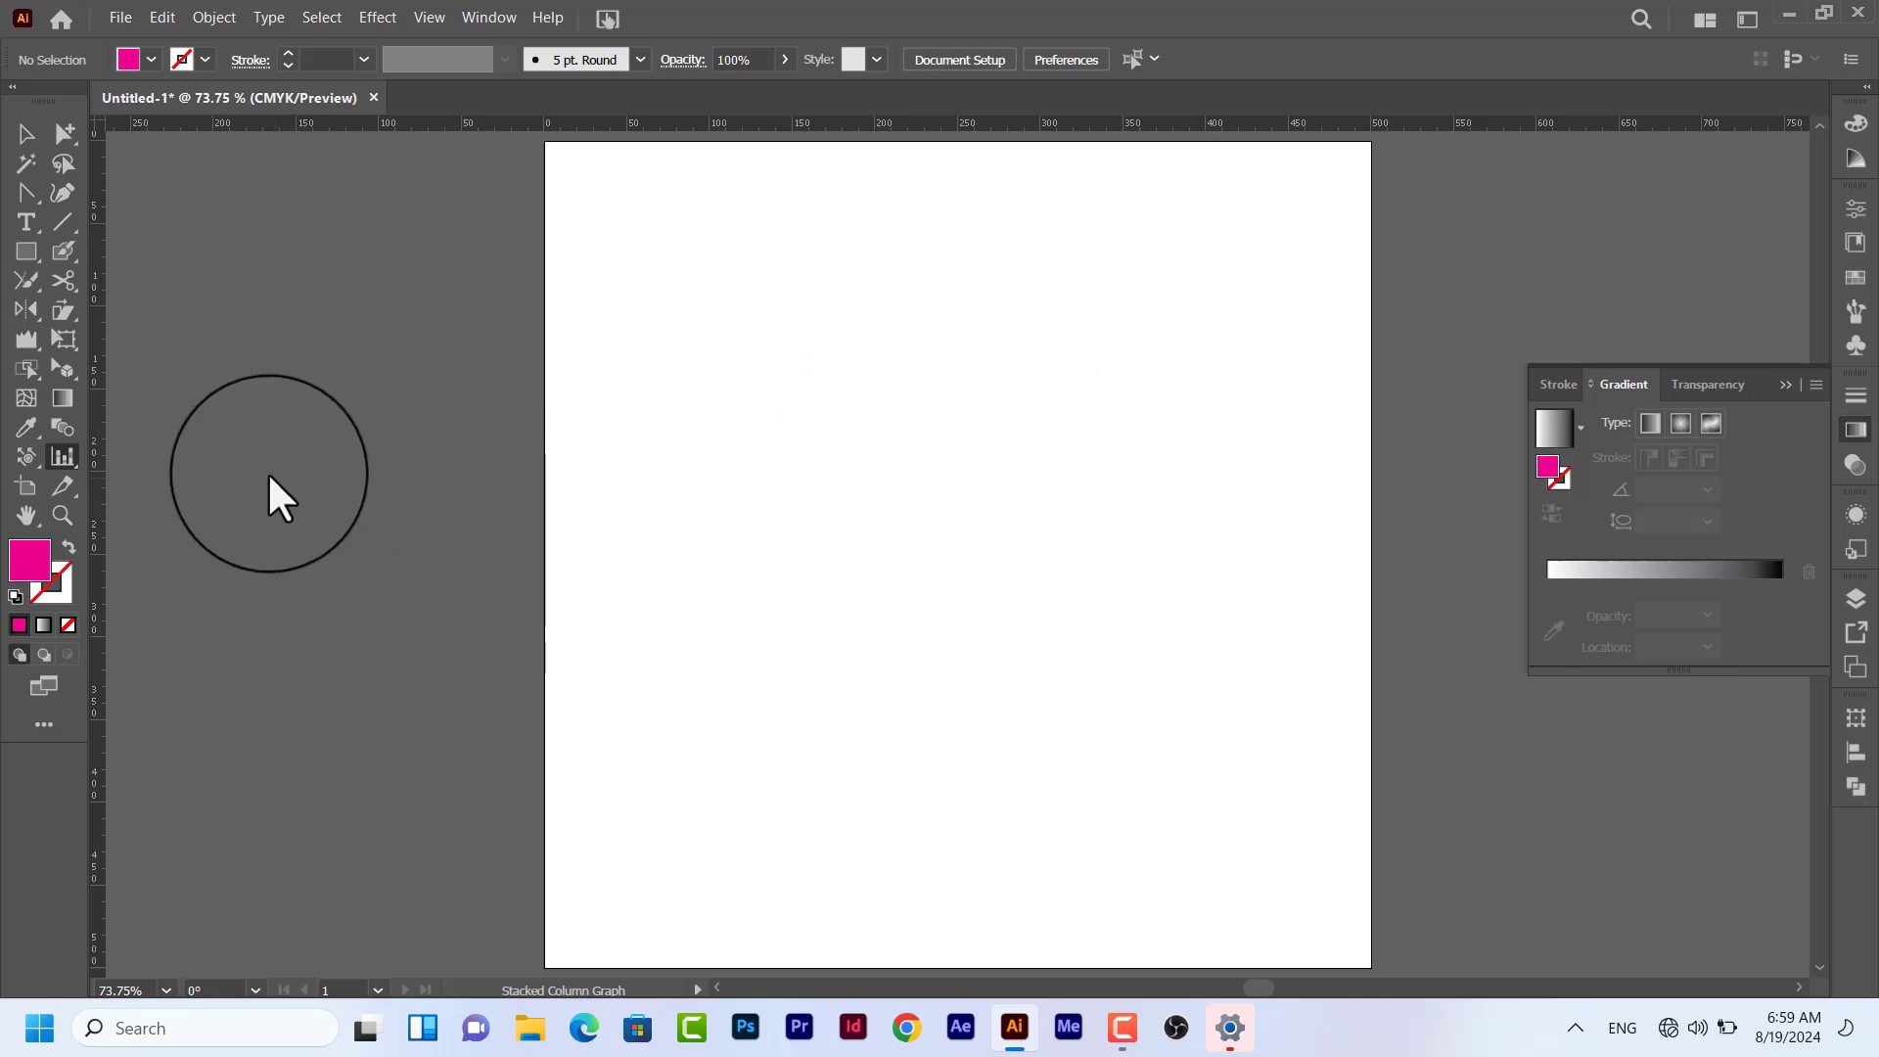
{"action": "left_click_drag", "start_coordinate": [231, 421], "coordinate": [544, 696]}
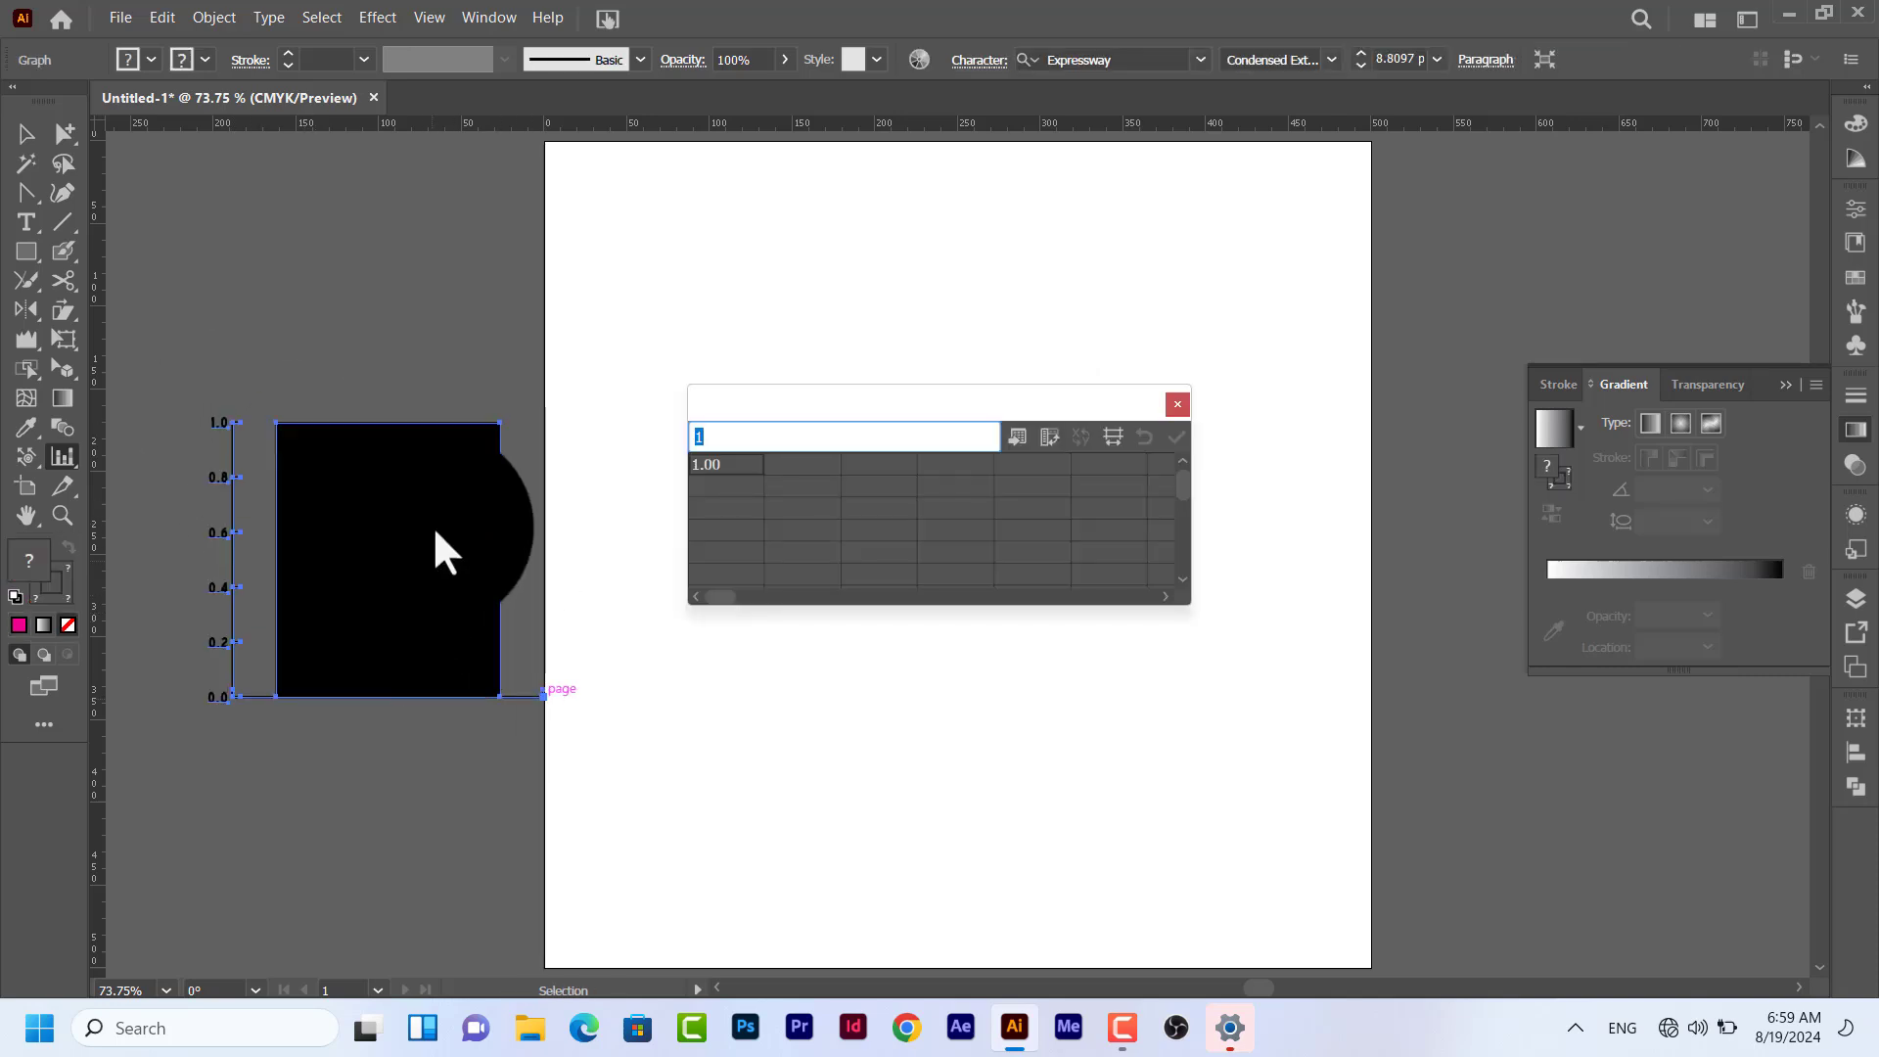
Enter 70, 98, 787 and 768 as the stacked column graph's first-column data, apply them and close the data window.
{"action": "left_click", "coordinate": [812, 476]}
{"action": "type", "text": "7"}
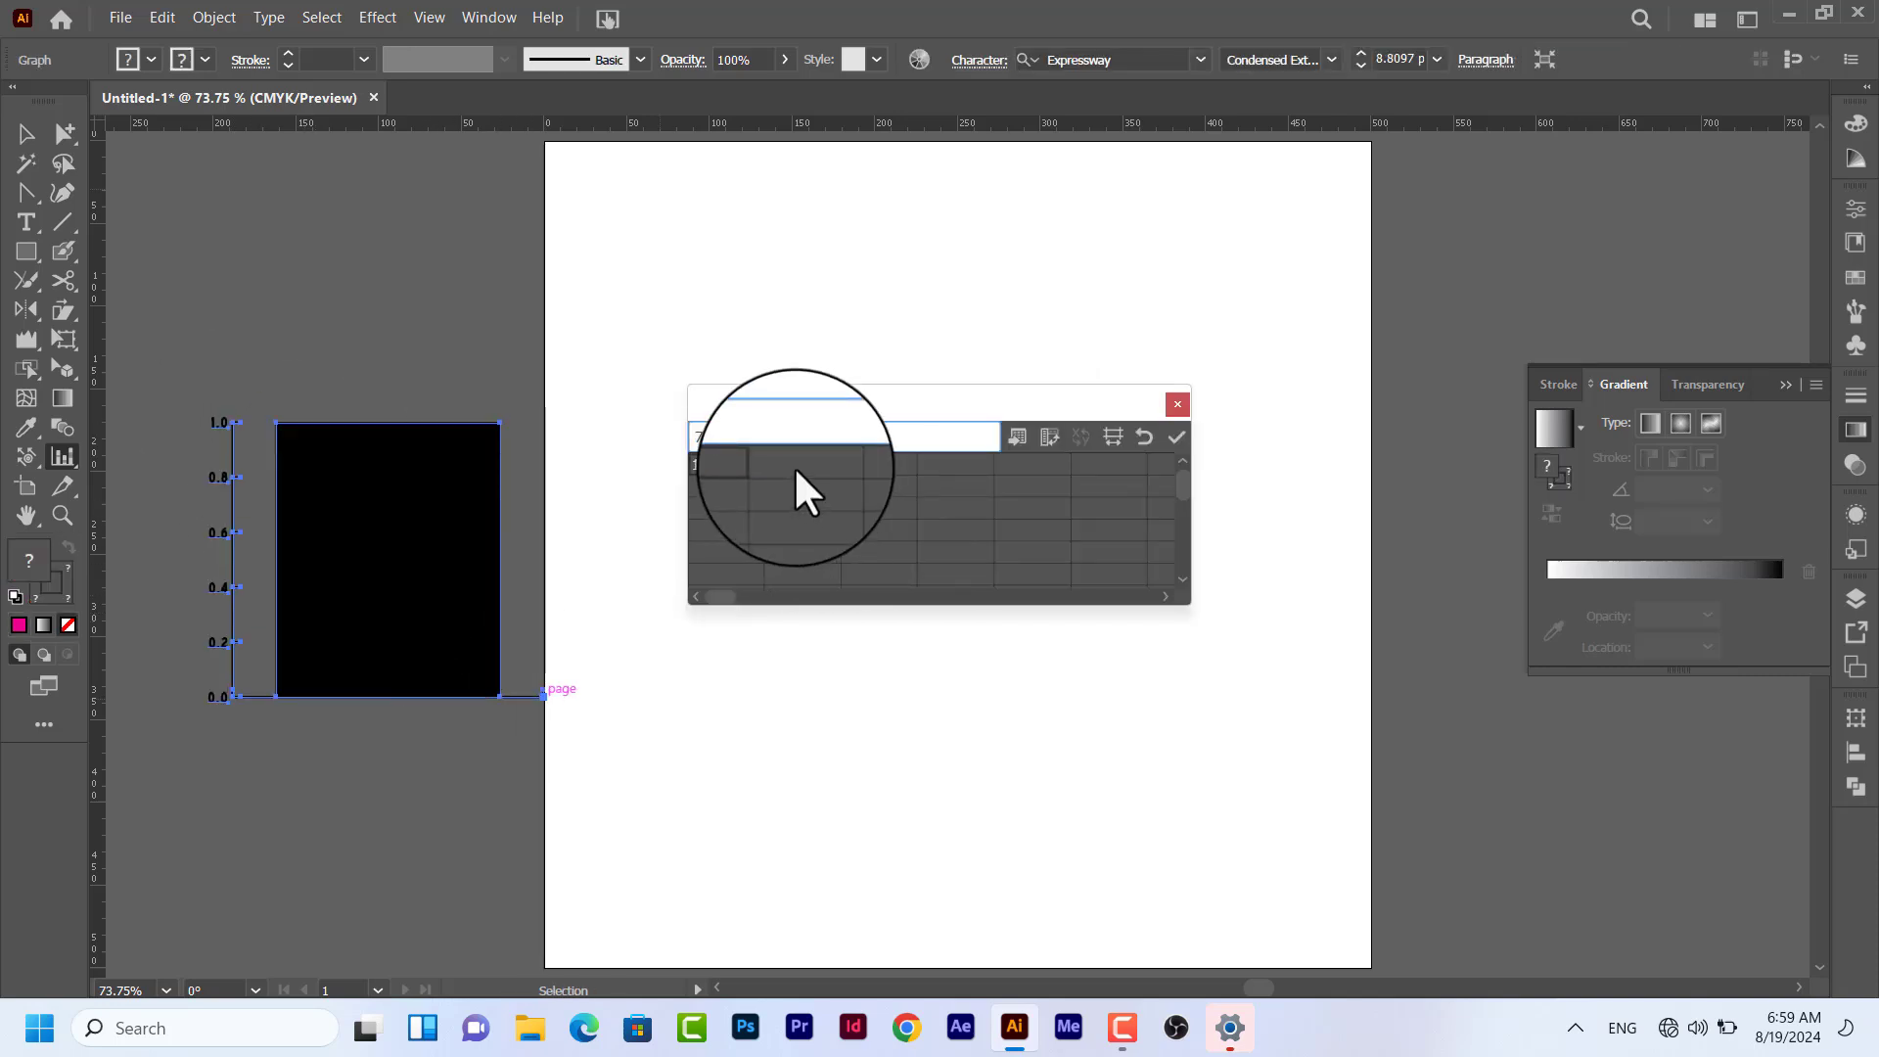
{"action": "key", "text": "Return"}
{"action": "type", "text": "9"}
{"action": "key", "text": "Return"}
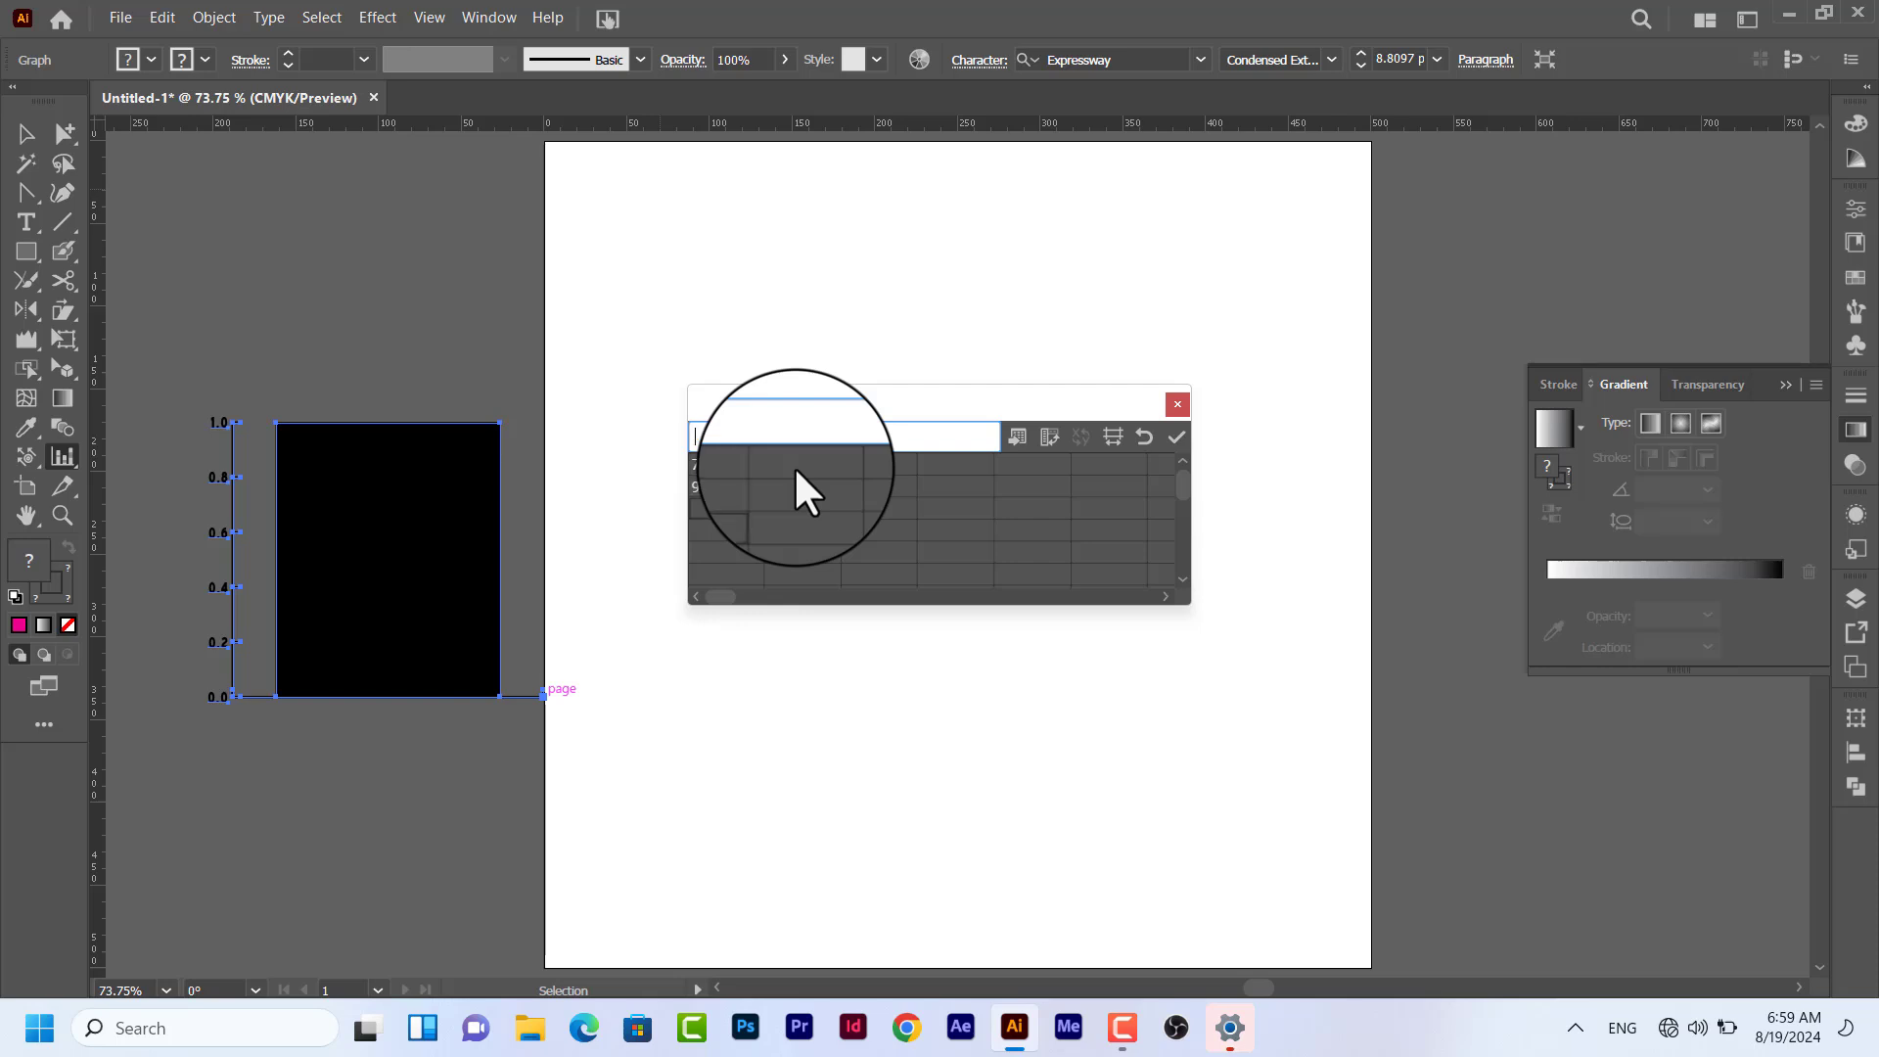
{"action": "type", "text": "78"}
{"action": "key", "text": "Return"}
{"action": "type", "text": "768"}
{"action": "key", "text": "Return"}
{"action": "left_click", "coordinate": [1176, 436]}
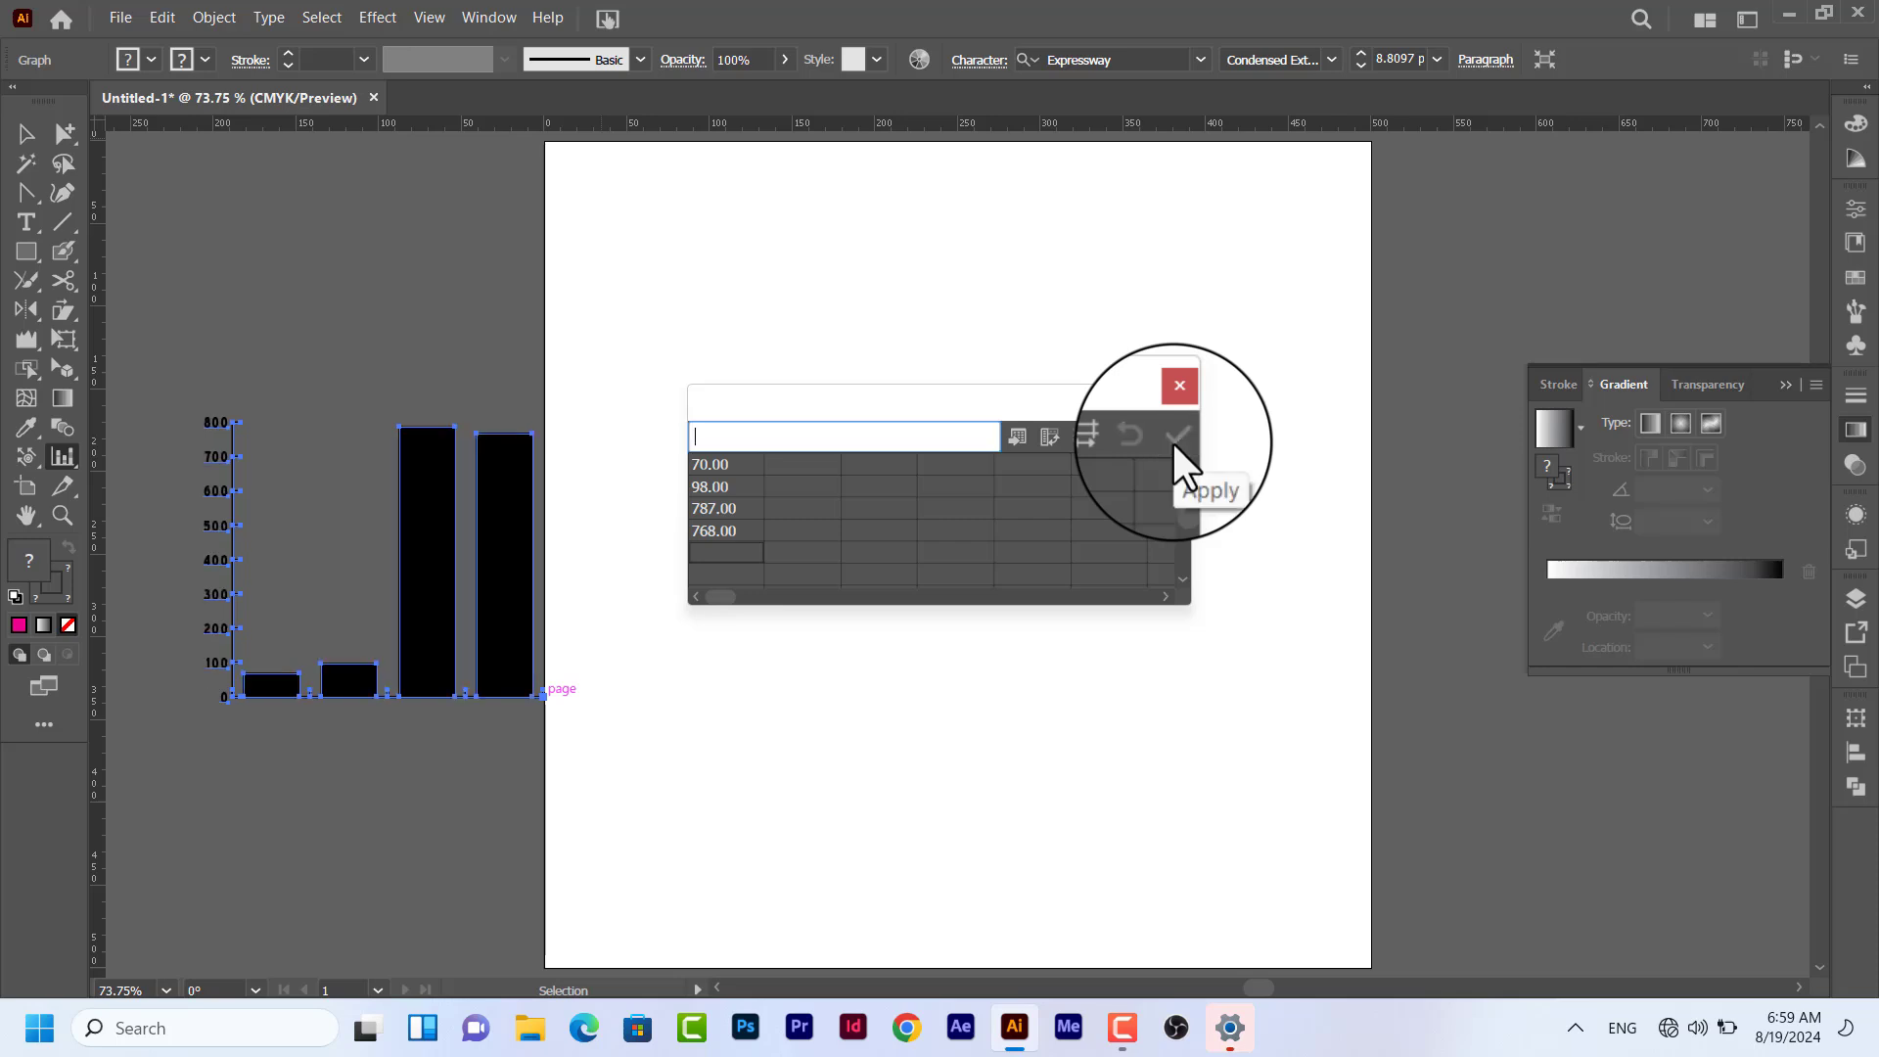
{"action": "left_click", "coordinate": [1179, 386]}
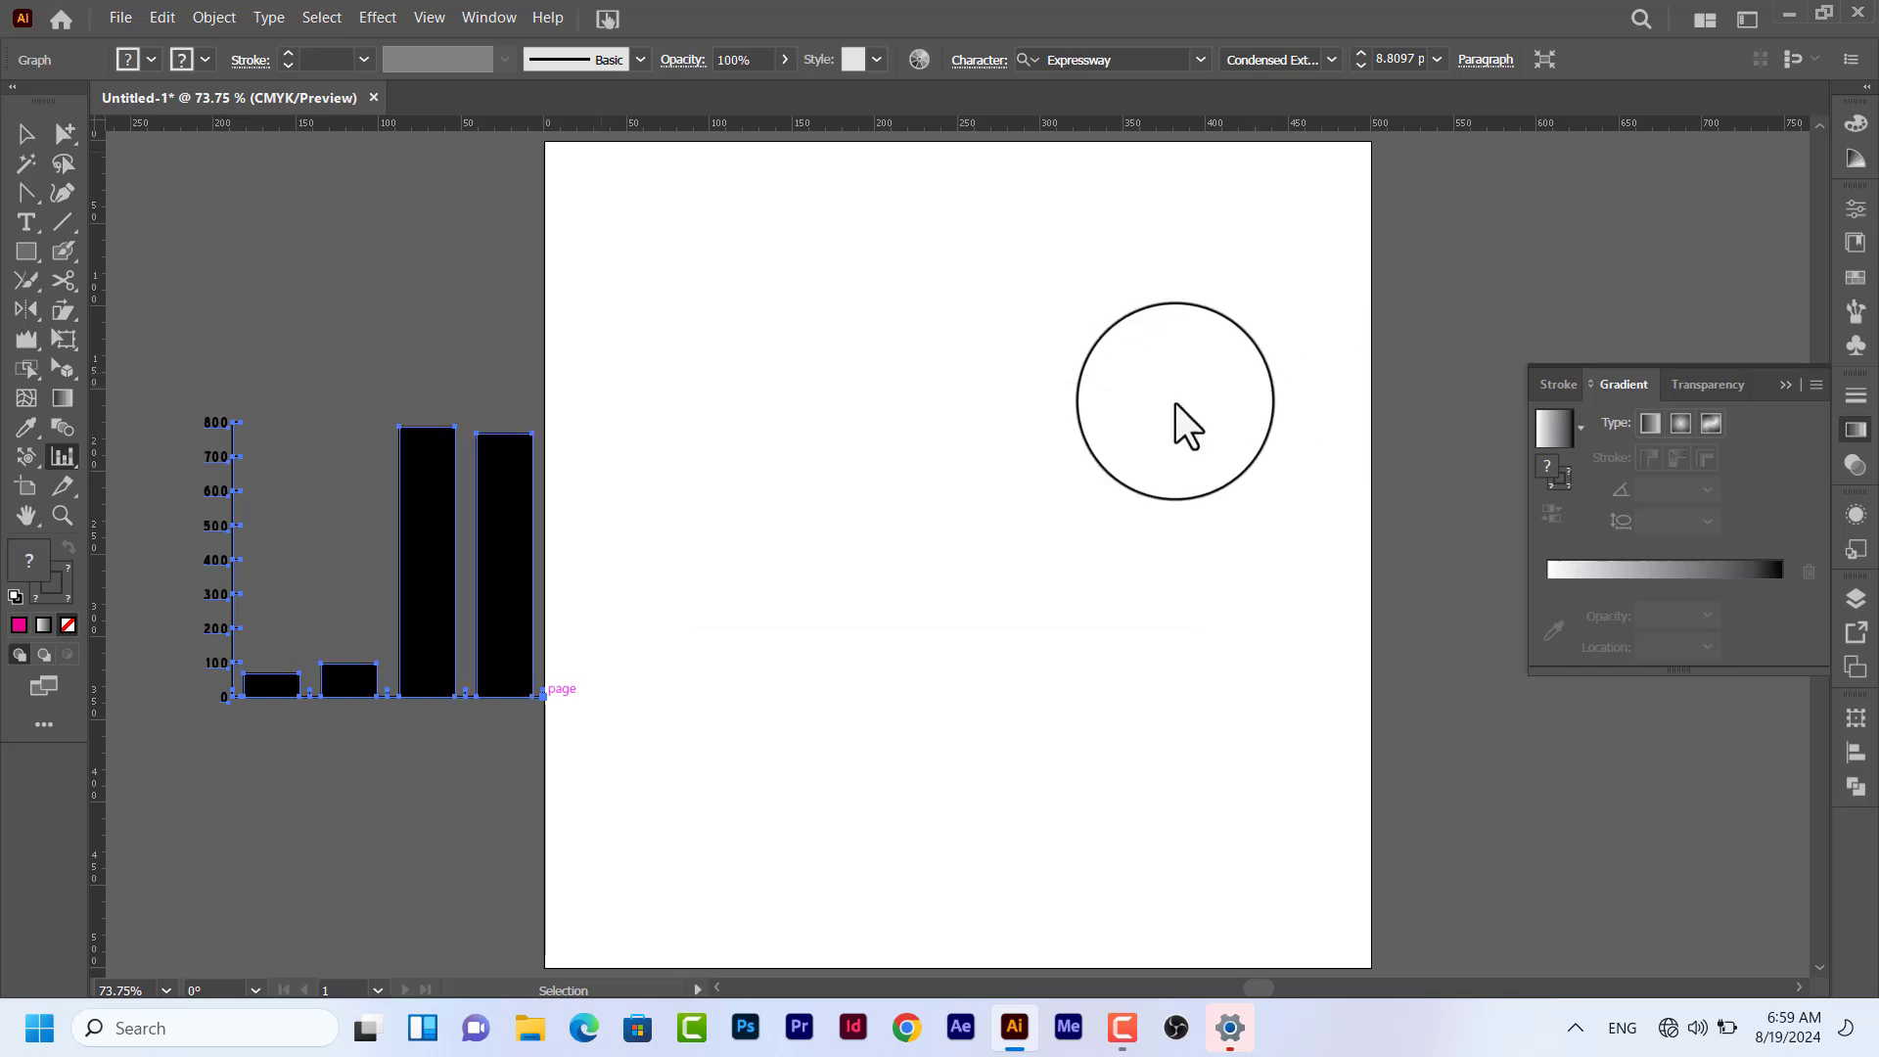
Delete the stacked column graph and draw a narrow, tall bar graph outside the artboard's left edge.
{"action": "key", "text": "Delete"}
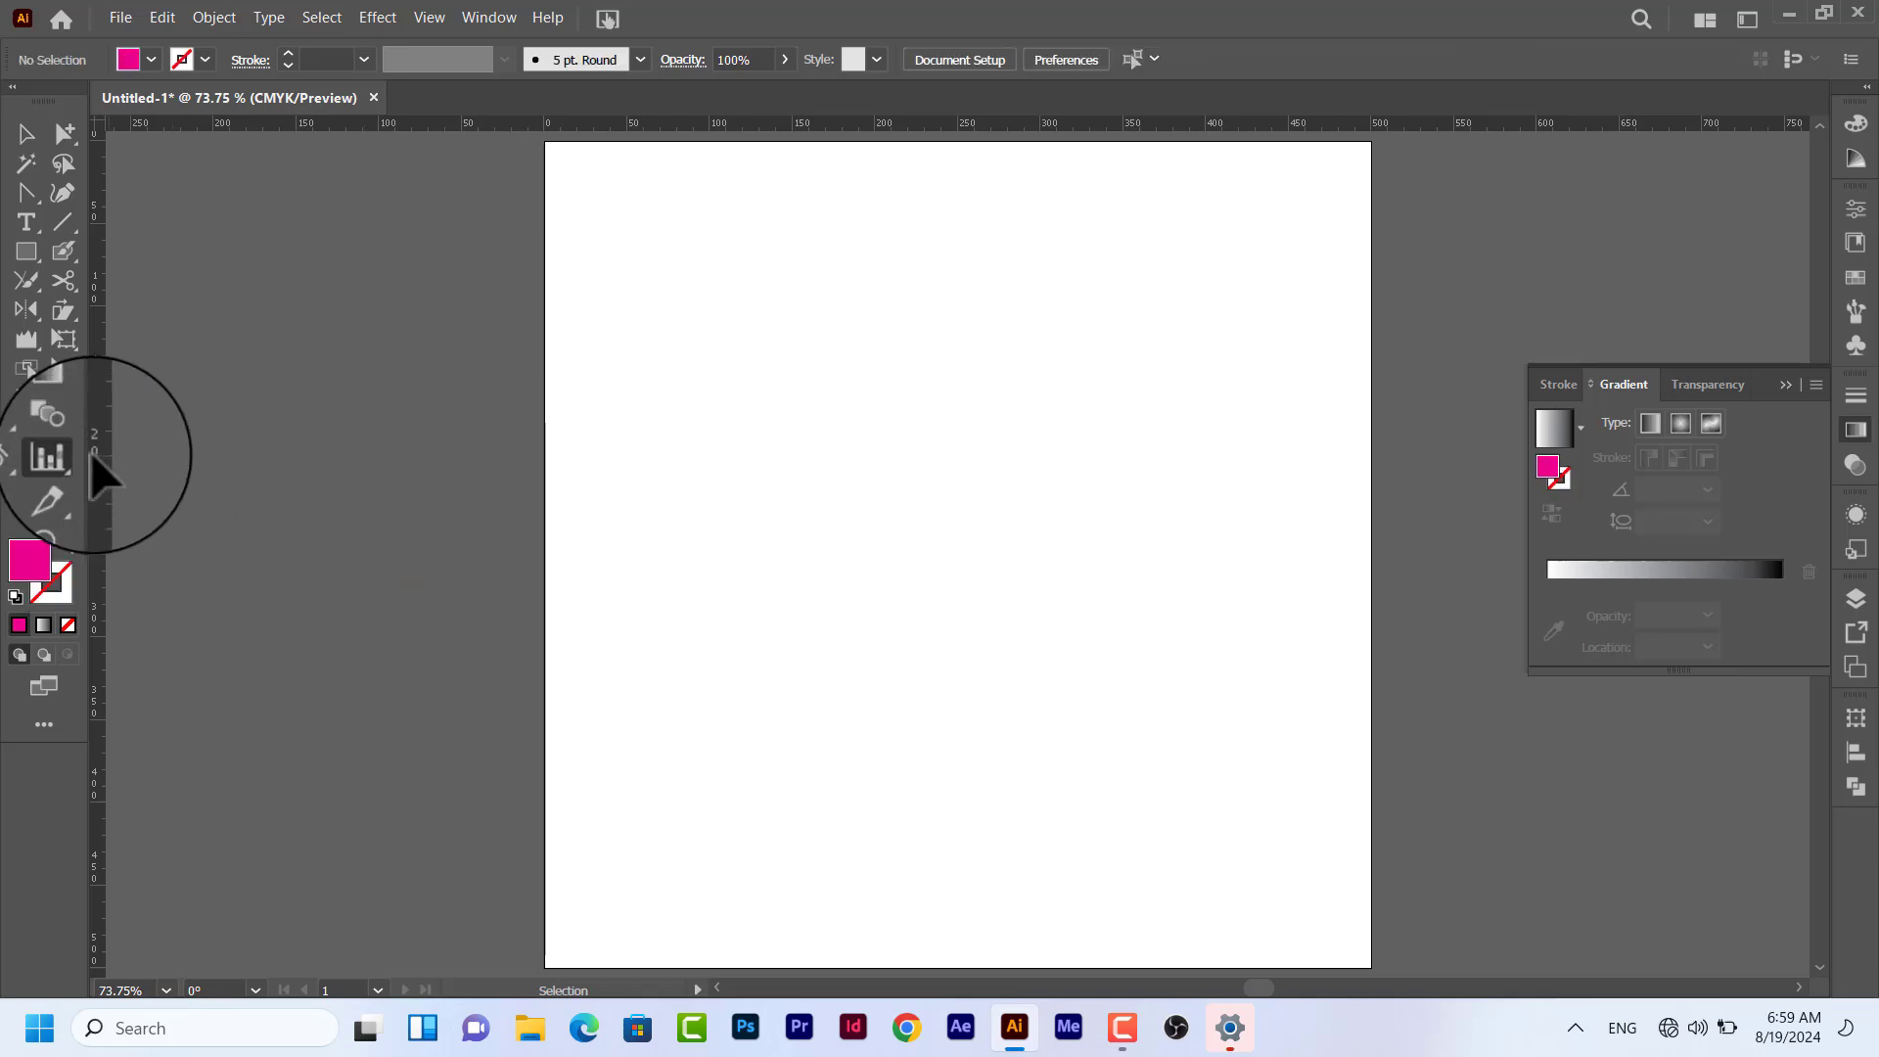
{"action": "left_click", "coordinate": [62, 460]}
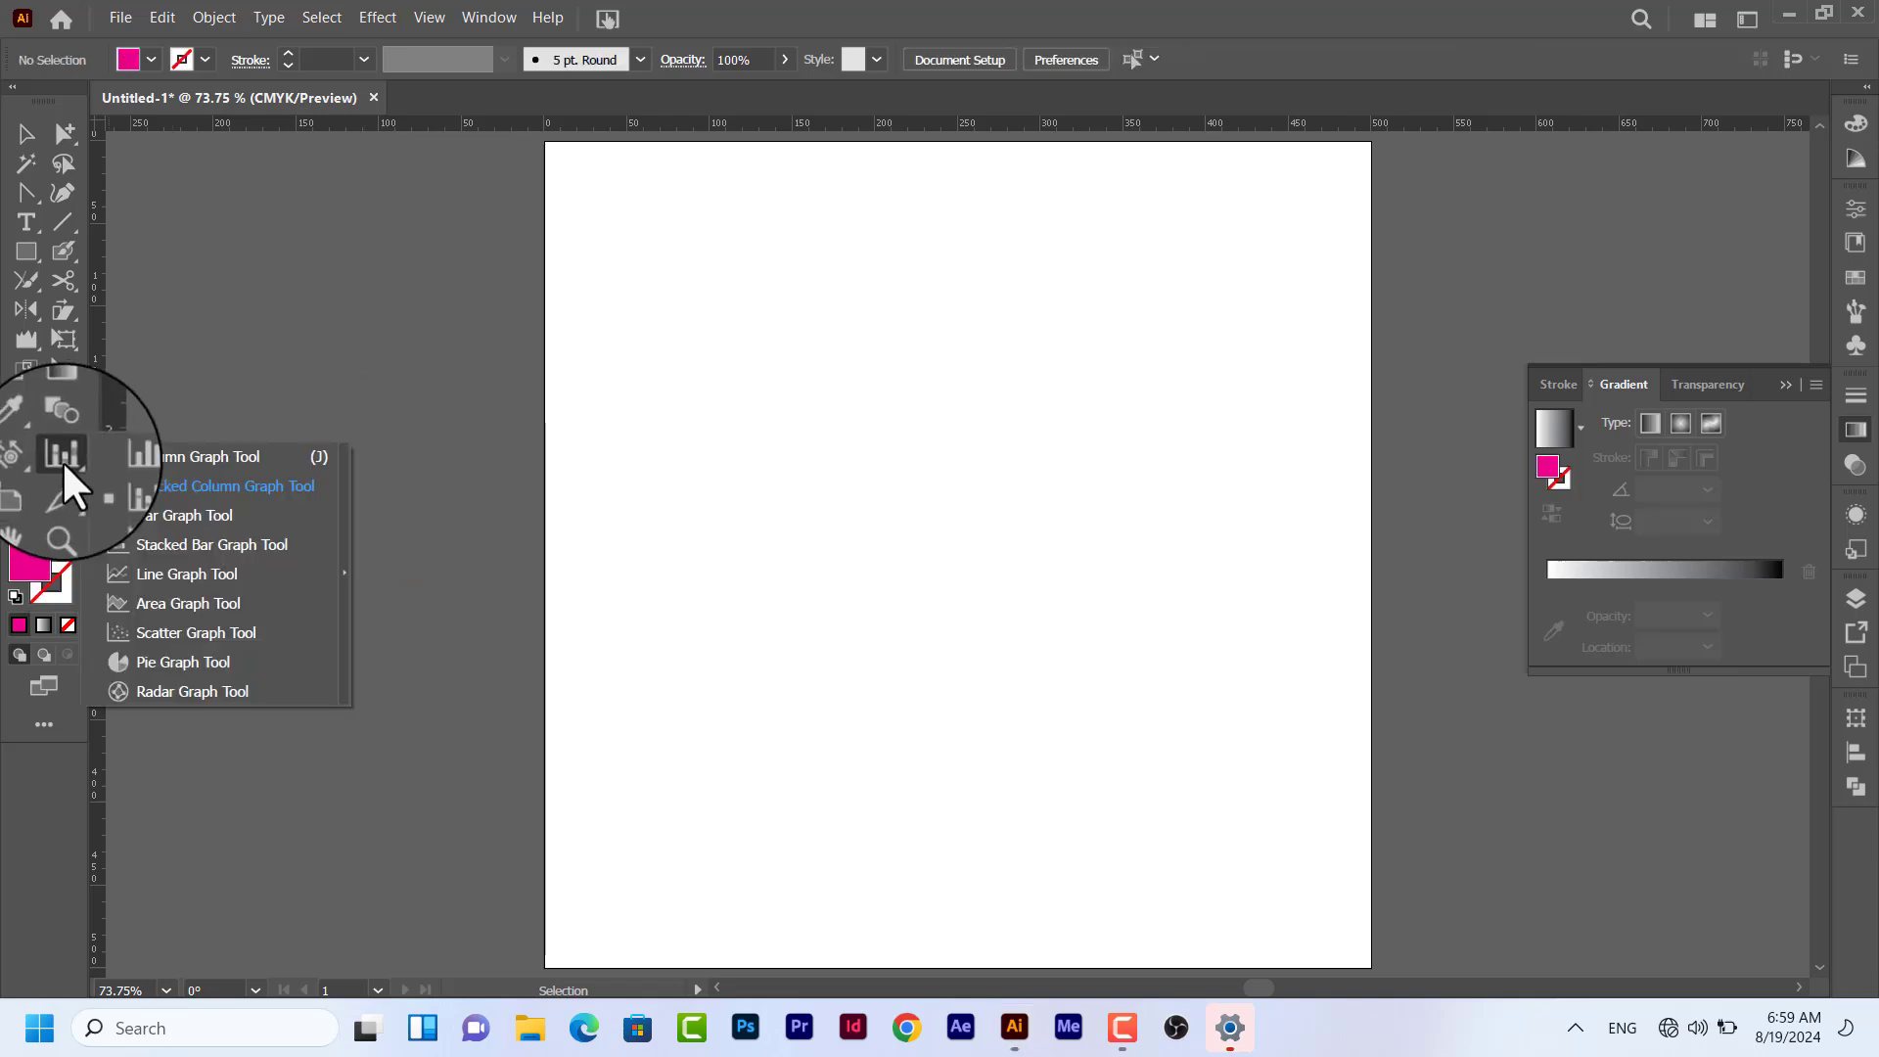
{"action": "left_click", "coordinate": [157, 512]}
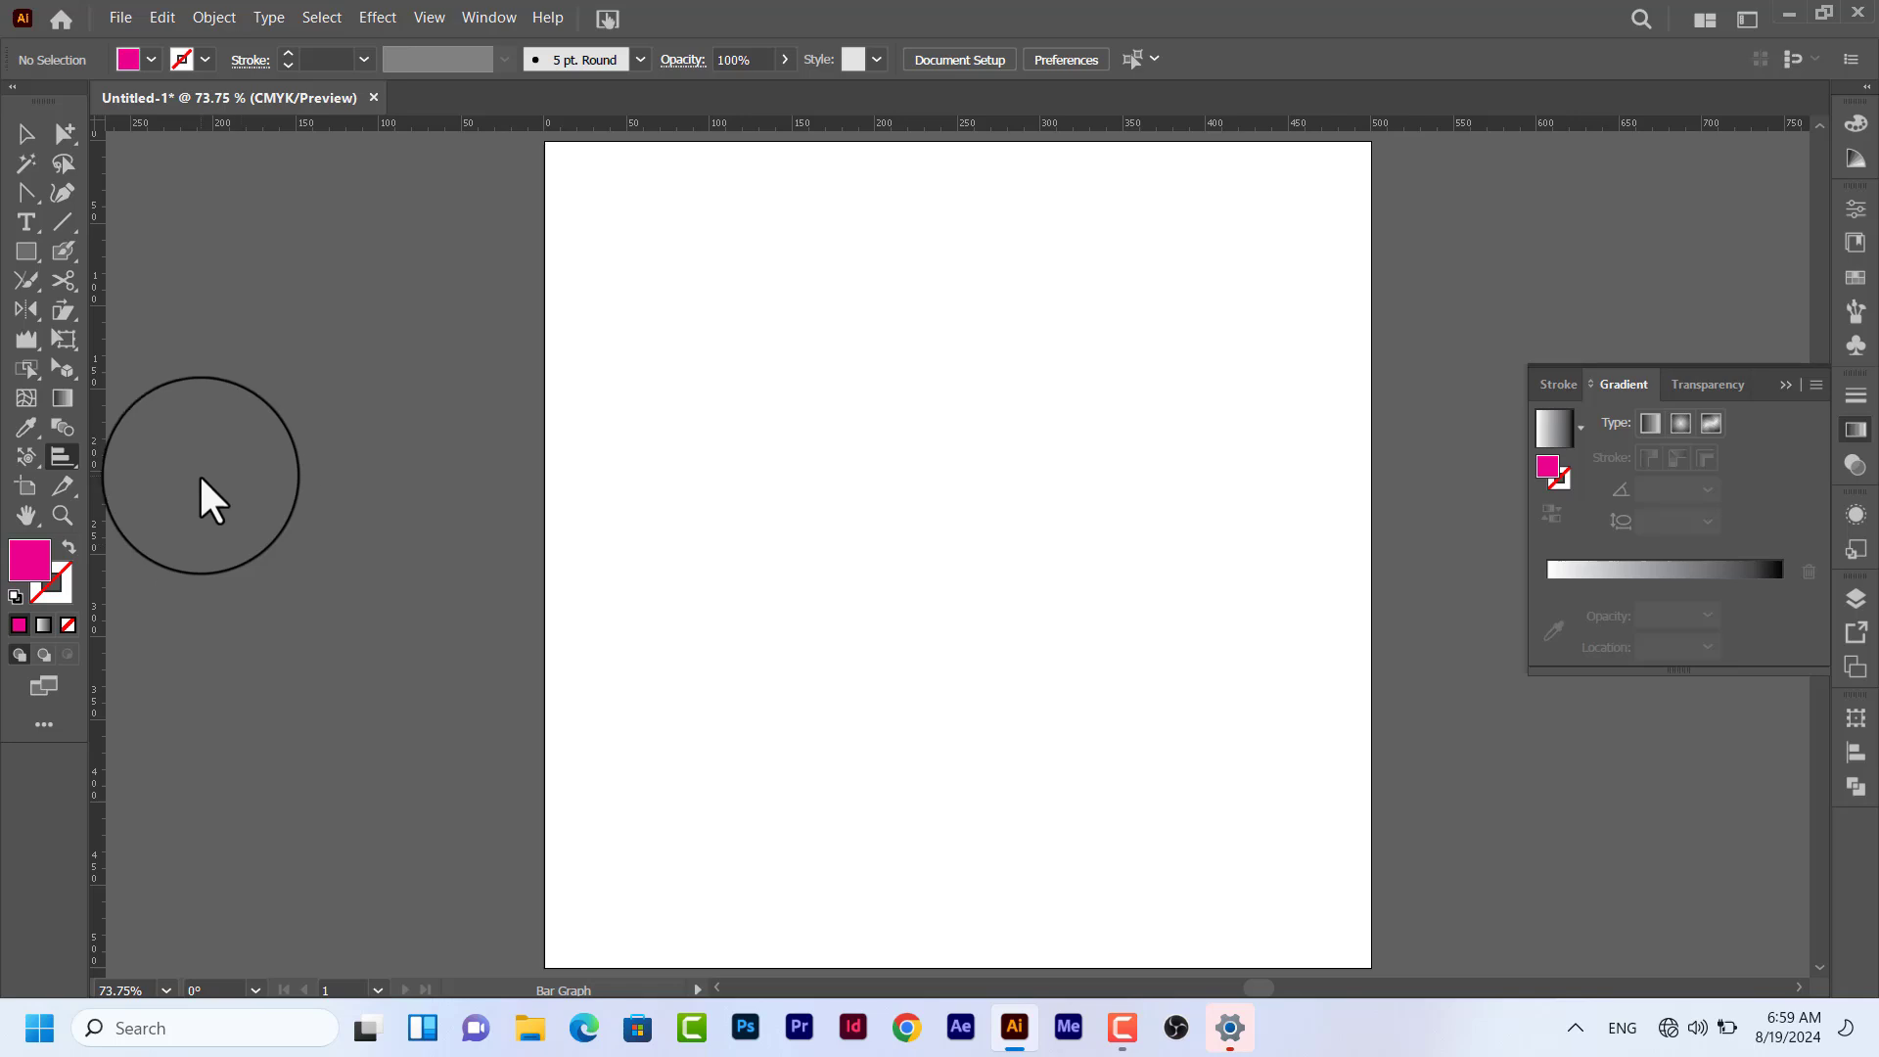
{"action": "left_click_drag", "start_coordinate": [201, 476], "coordinate": [377, 775]}
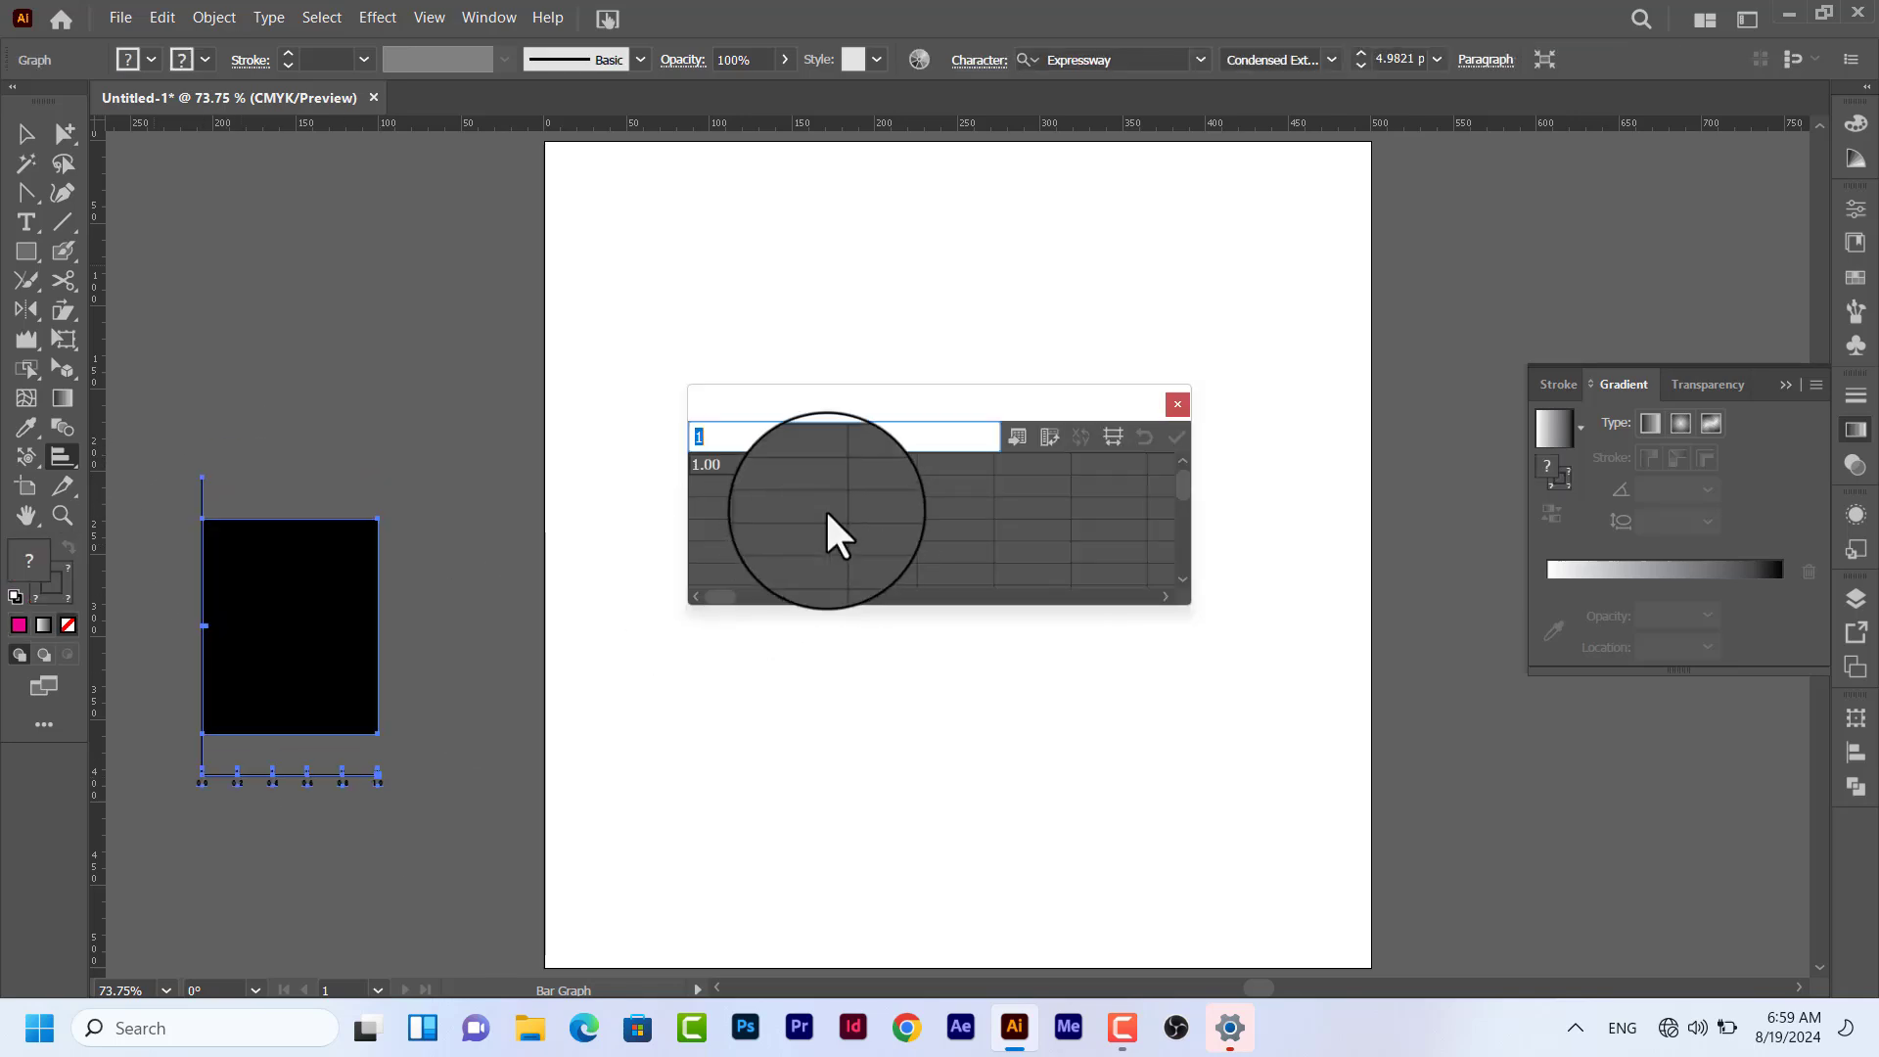
Enter 765, 75 and 757 as the bar graph's first-column data, apply them and close the data window, saving the changes.
{"action": "type", "text": "765"}
{"action": "key", "text": "Return"}
{"action": "type", "text": "75"}
{"action": "key", "text": "Return"}
{"action": "type", "text": "757"}
{"action": "key", "text": "Return"}
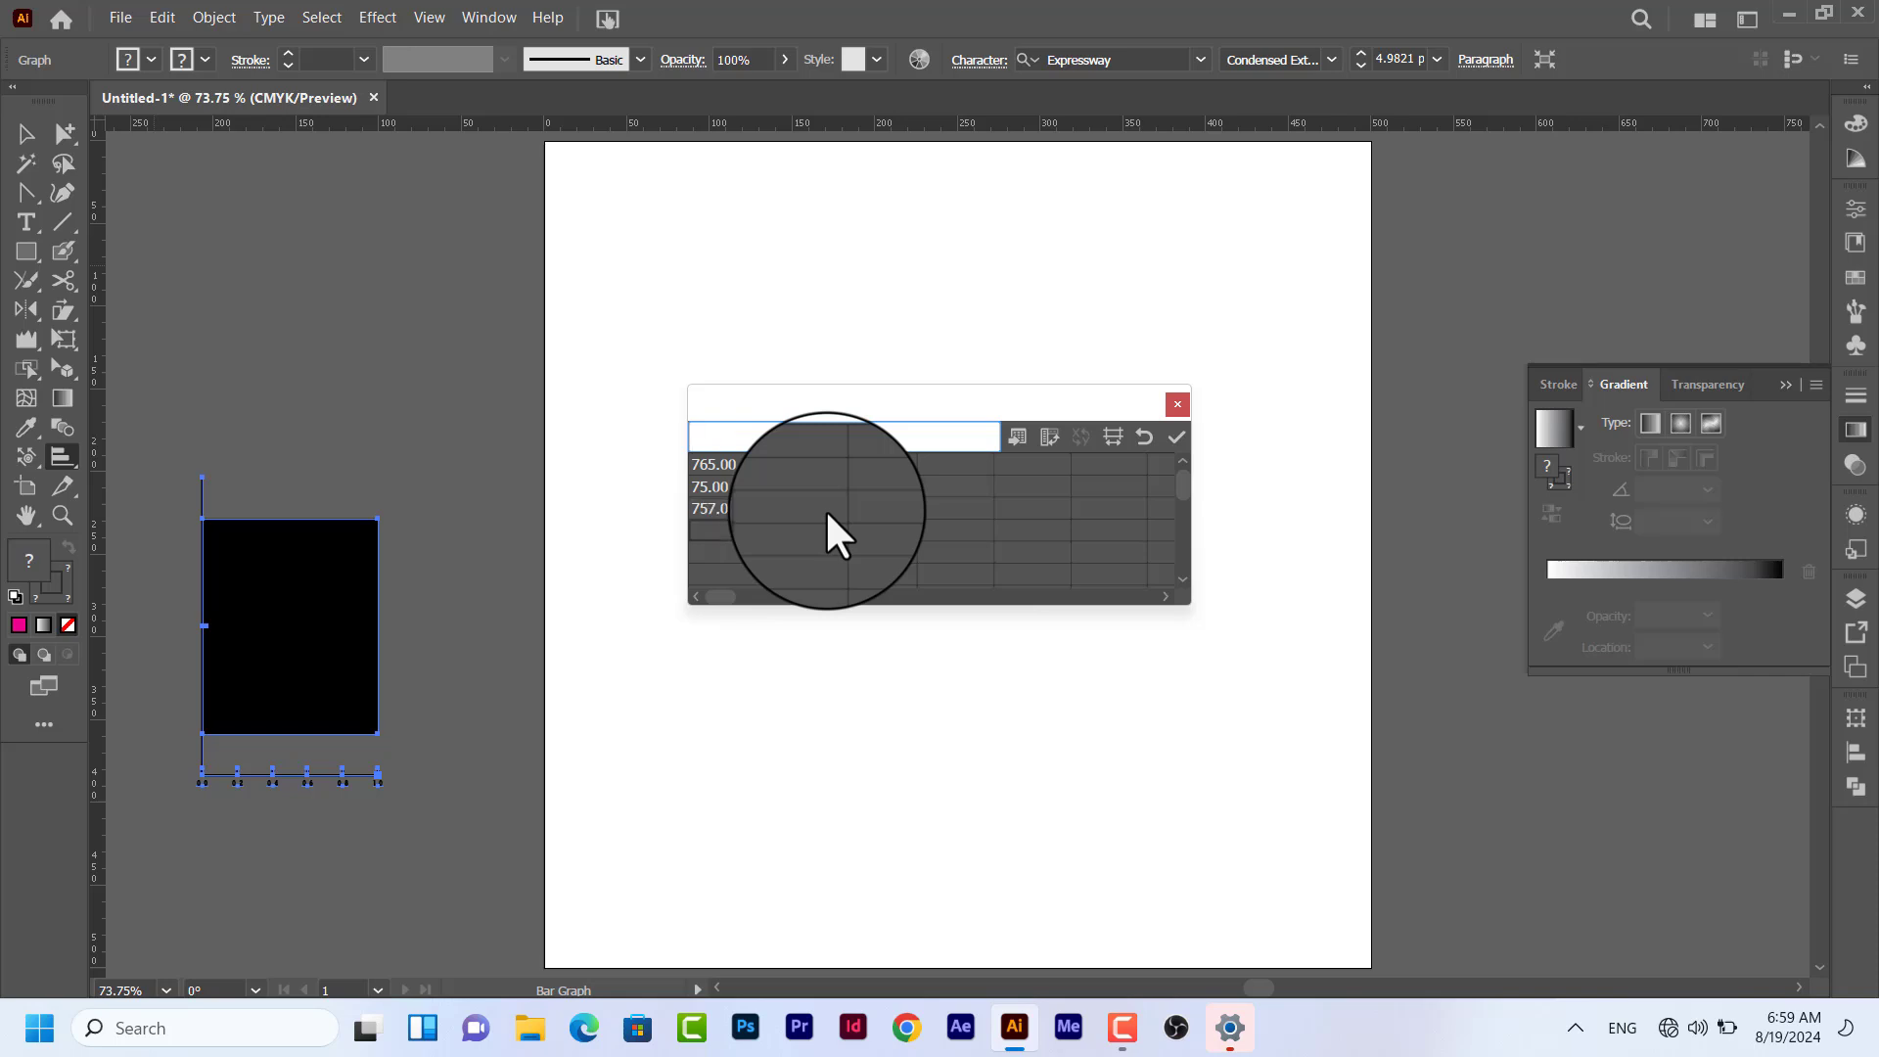
{"action": "left_click", "coordinate": [1178, 437]}
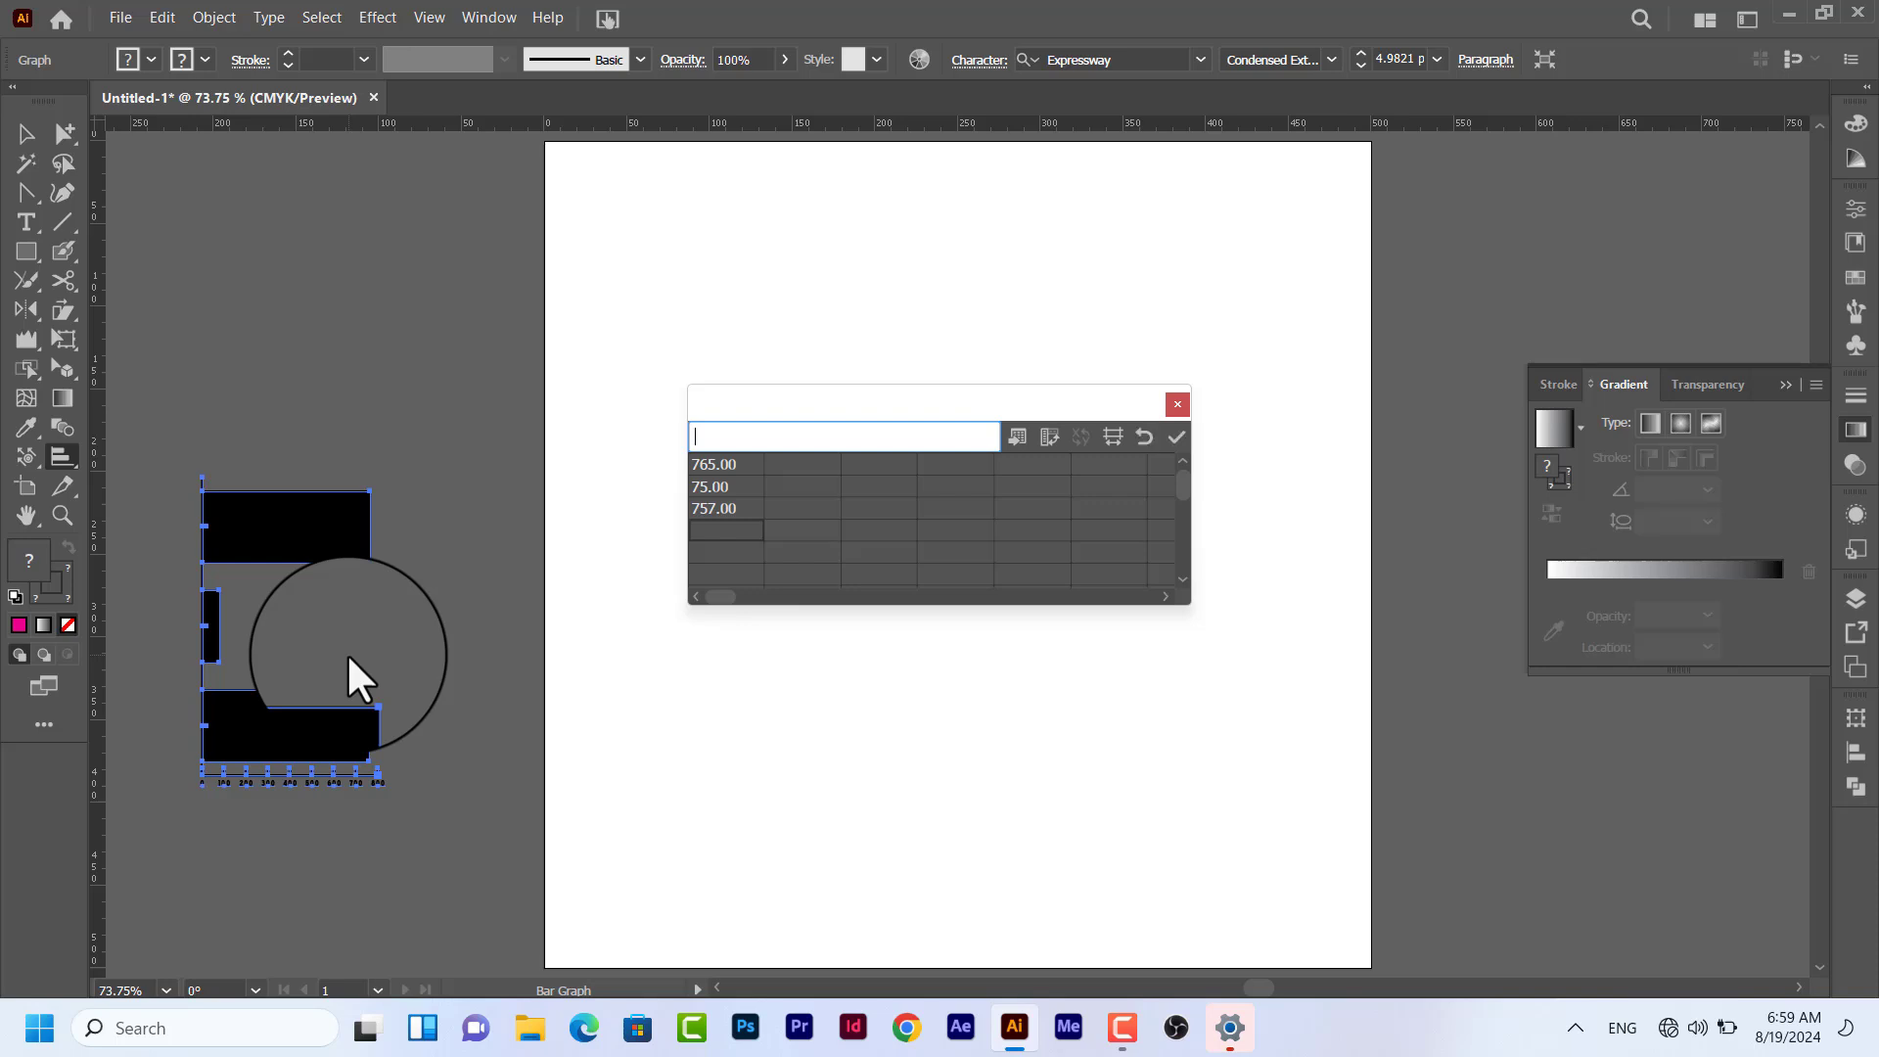
{"action": "left_click", "coordinate": [1177, 403]}
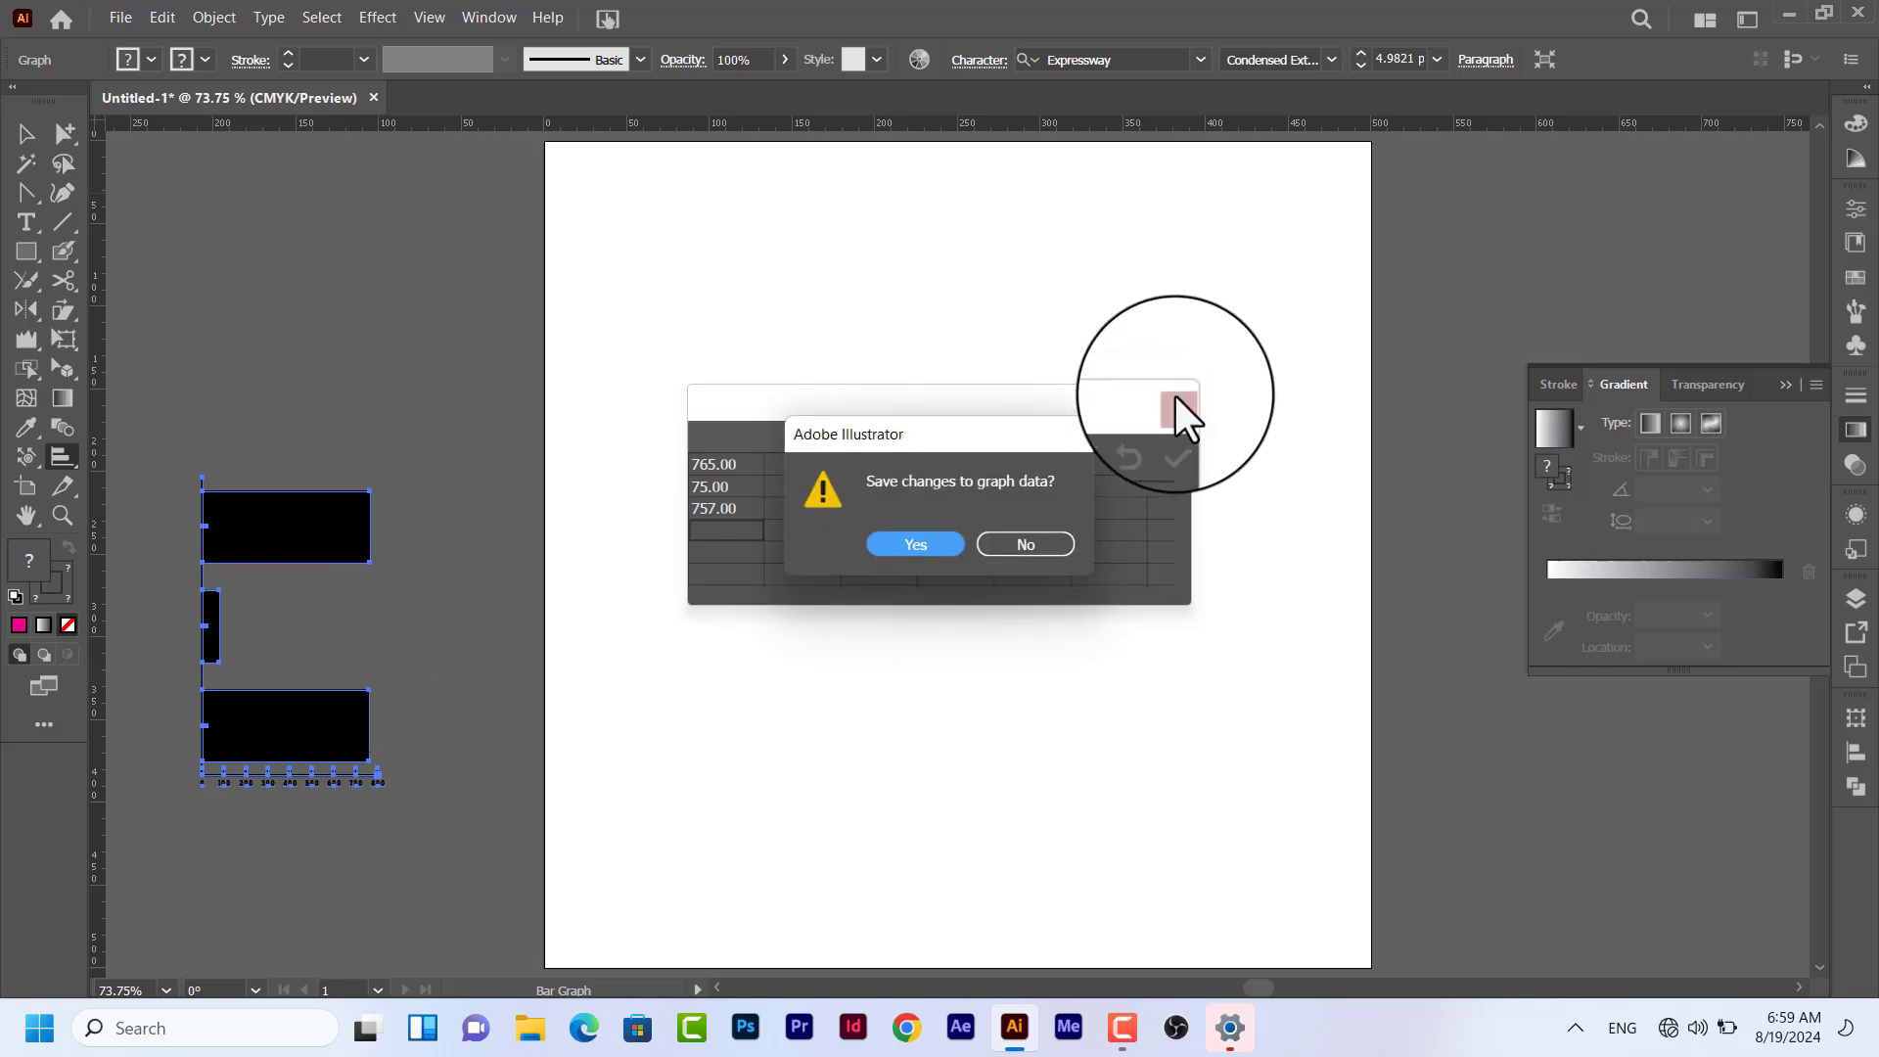
{"action": "left_click", "coordinate": [916, 544]}
Remove the bar graph and draw a roughly square line graph outside the artboard's left edge.
{"action": "key", "text": "ctrl+z"}
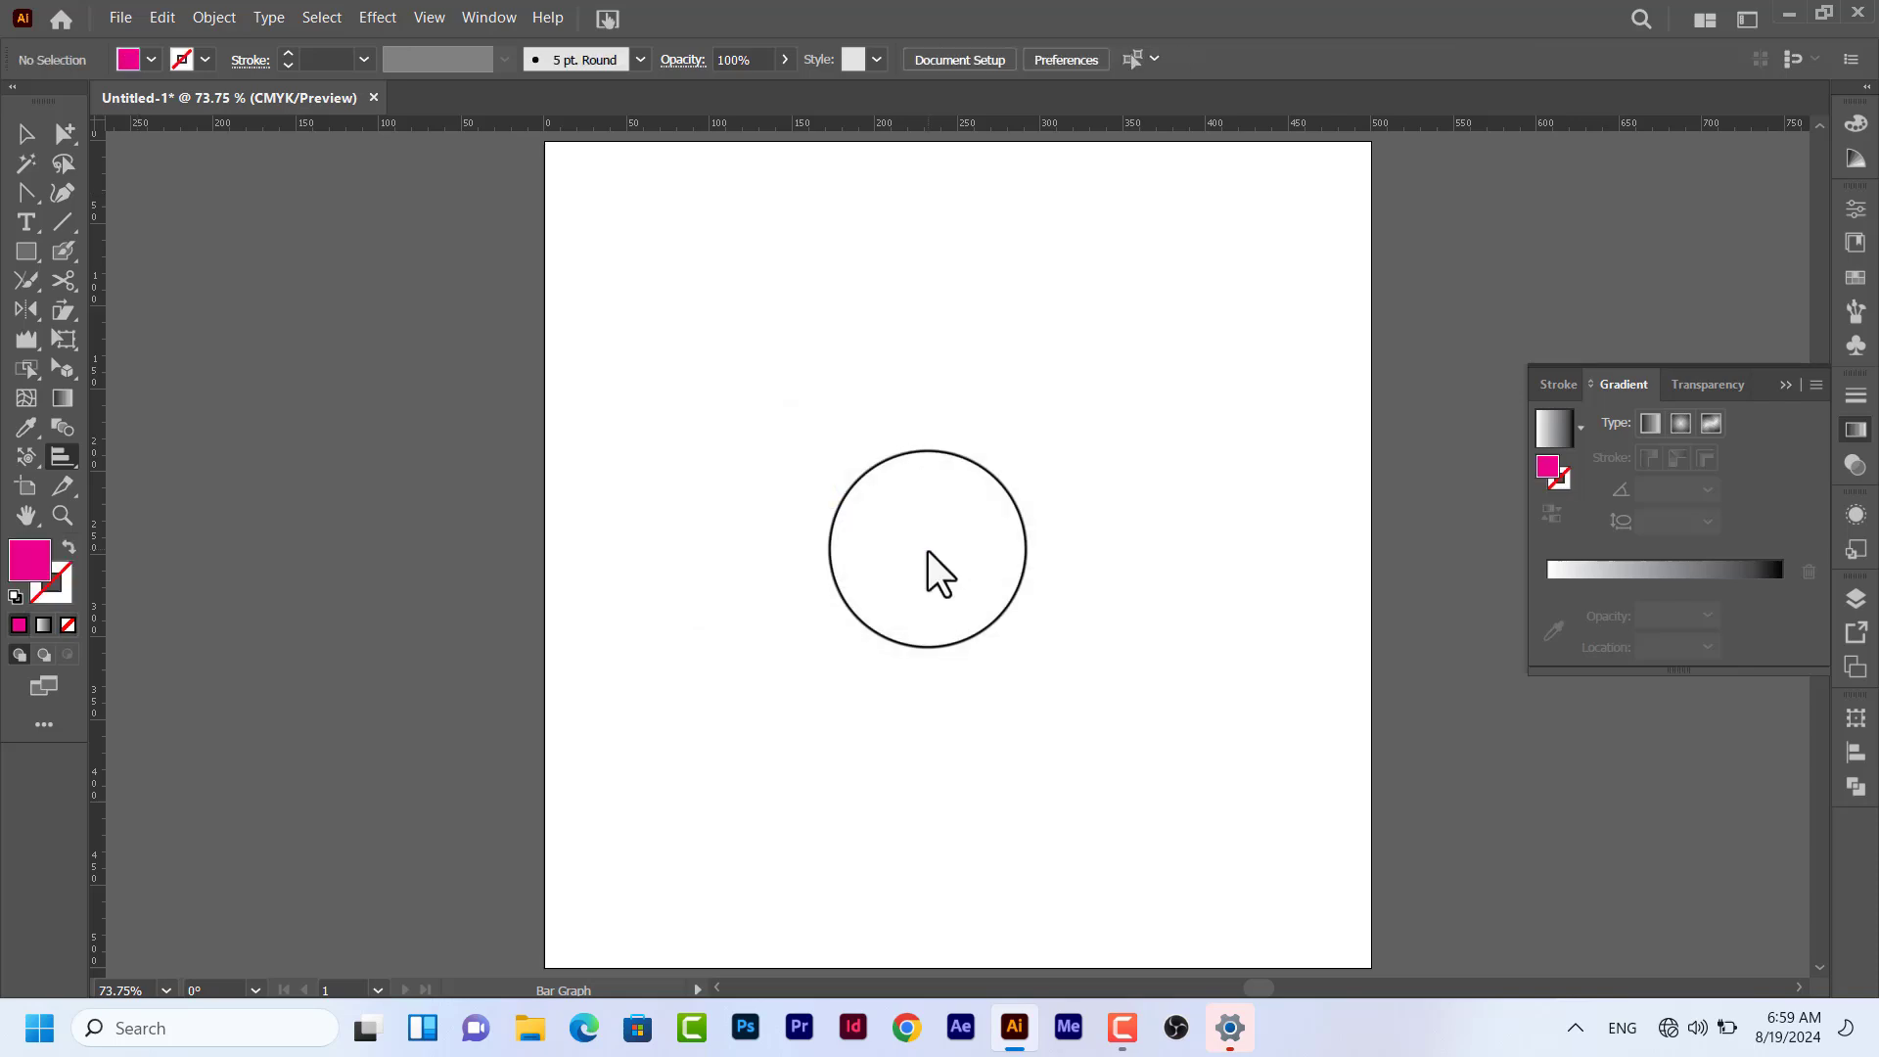
{"action": "left_click_drag", "start_coordinate": [57, 450], "coordinate": [172, 571]}
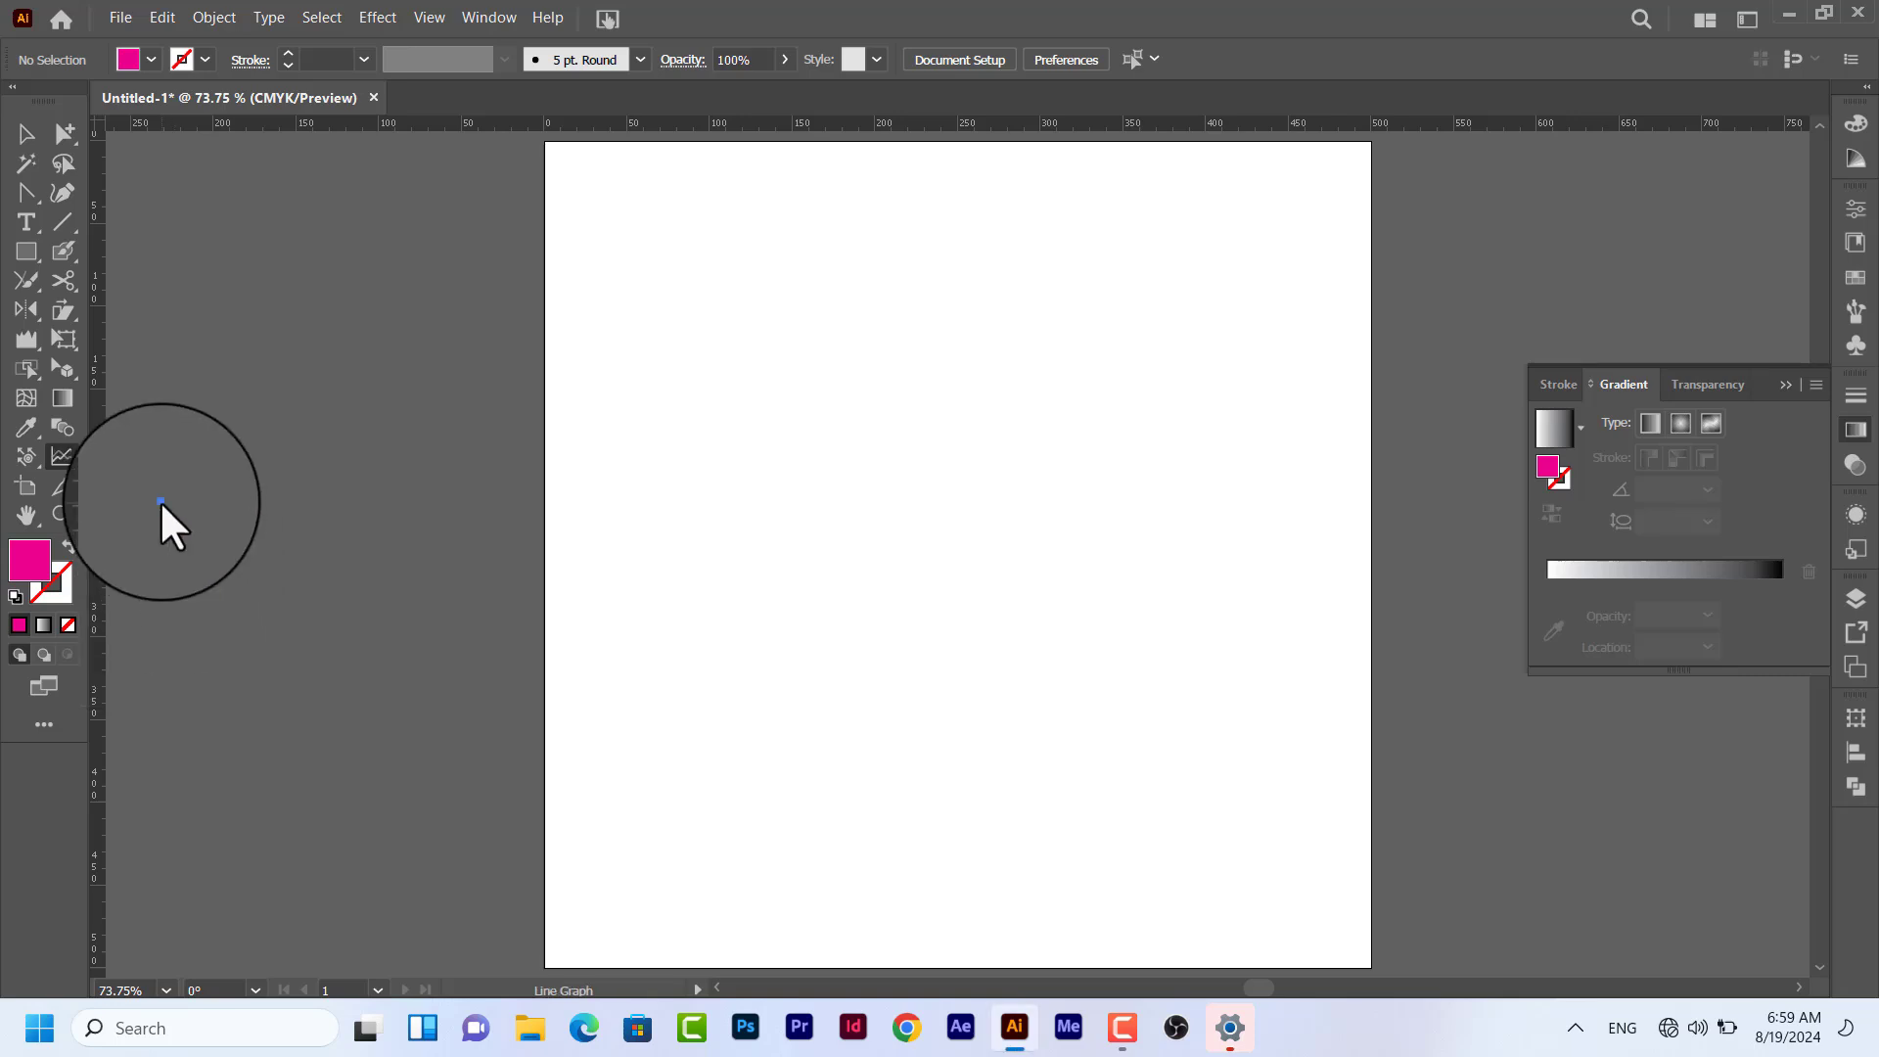
{"action": "left_click_drag", "start_coordinate": [161, 501], "coordinate": [449, 773]}
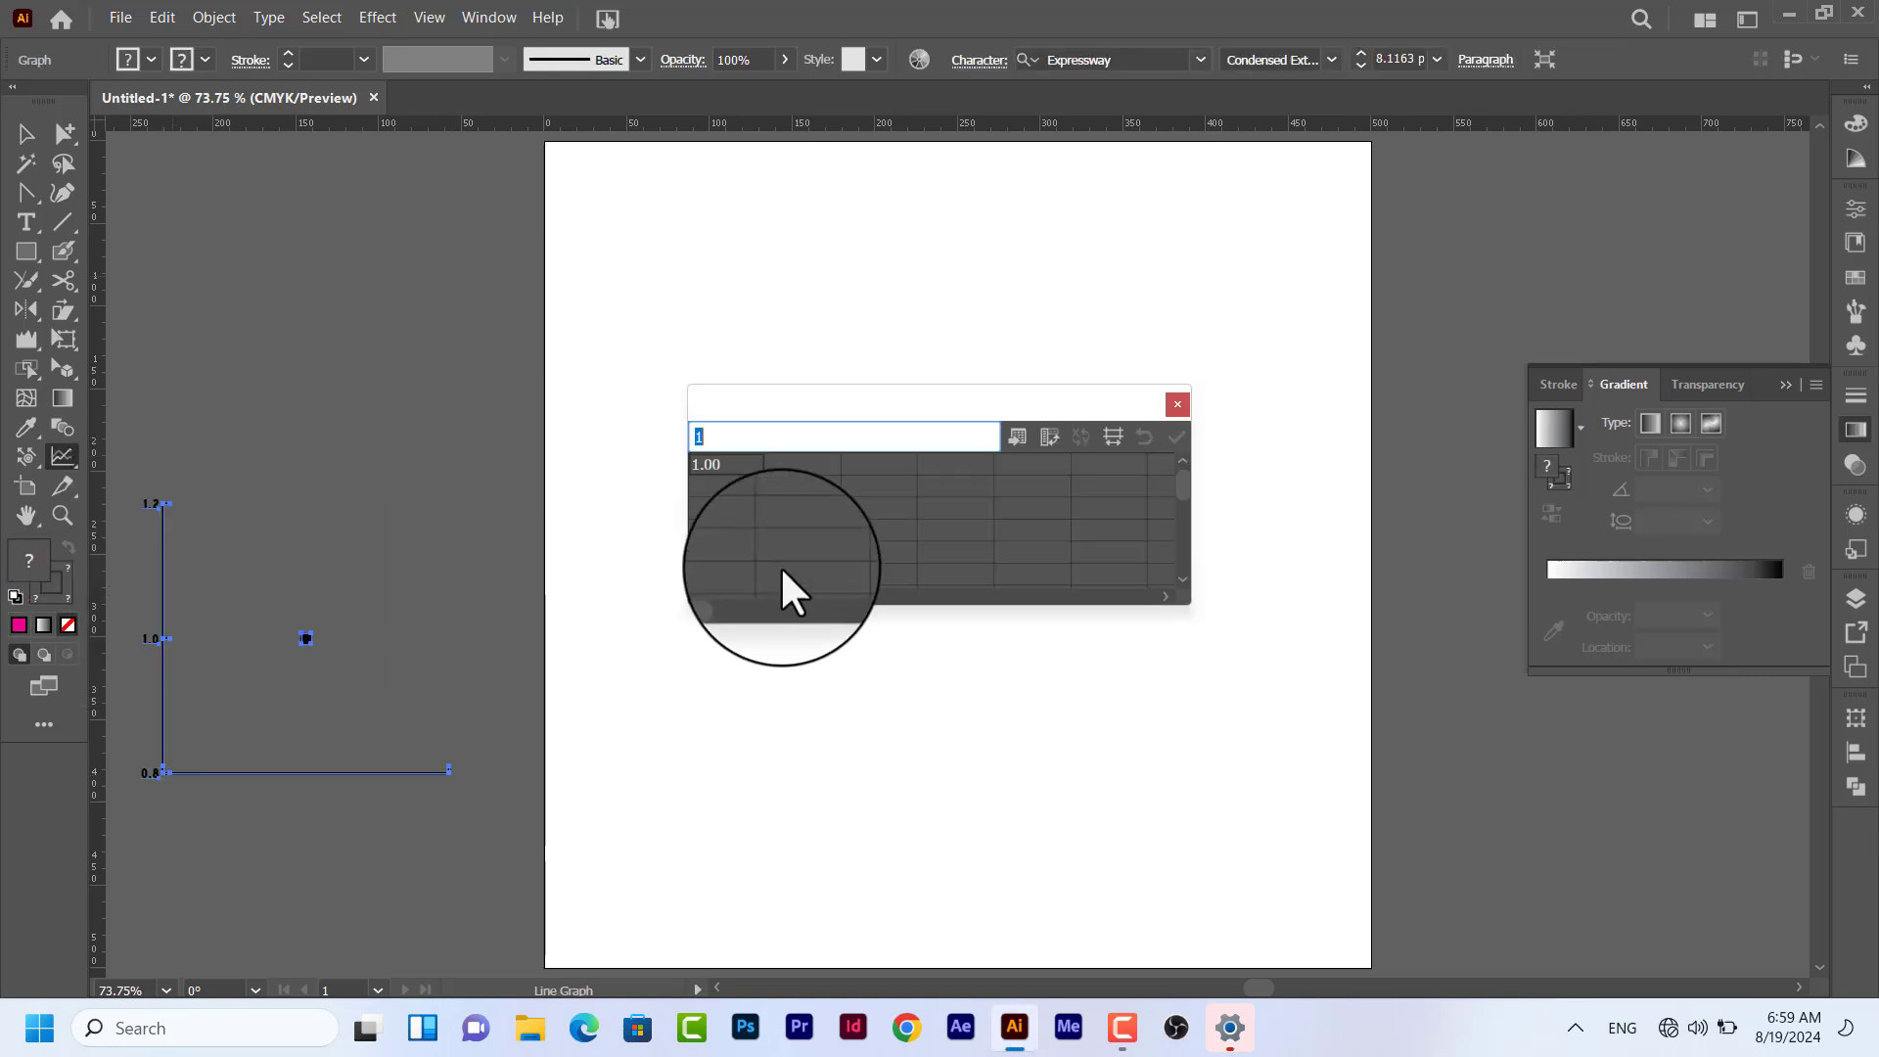
Enter 60, 78, 87 and 36 as the line graph's first-column data, apply them and close the data window.
{"action": "type", "text": "60"}
{"action": "key", "text": "Return"}
{"action": "type", "text": "78"}
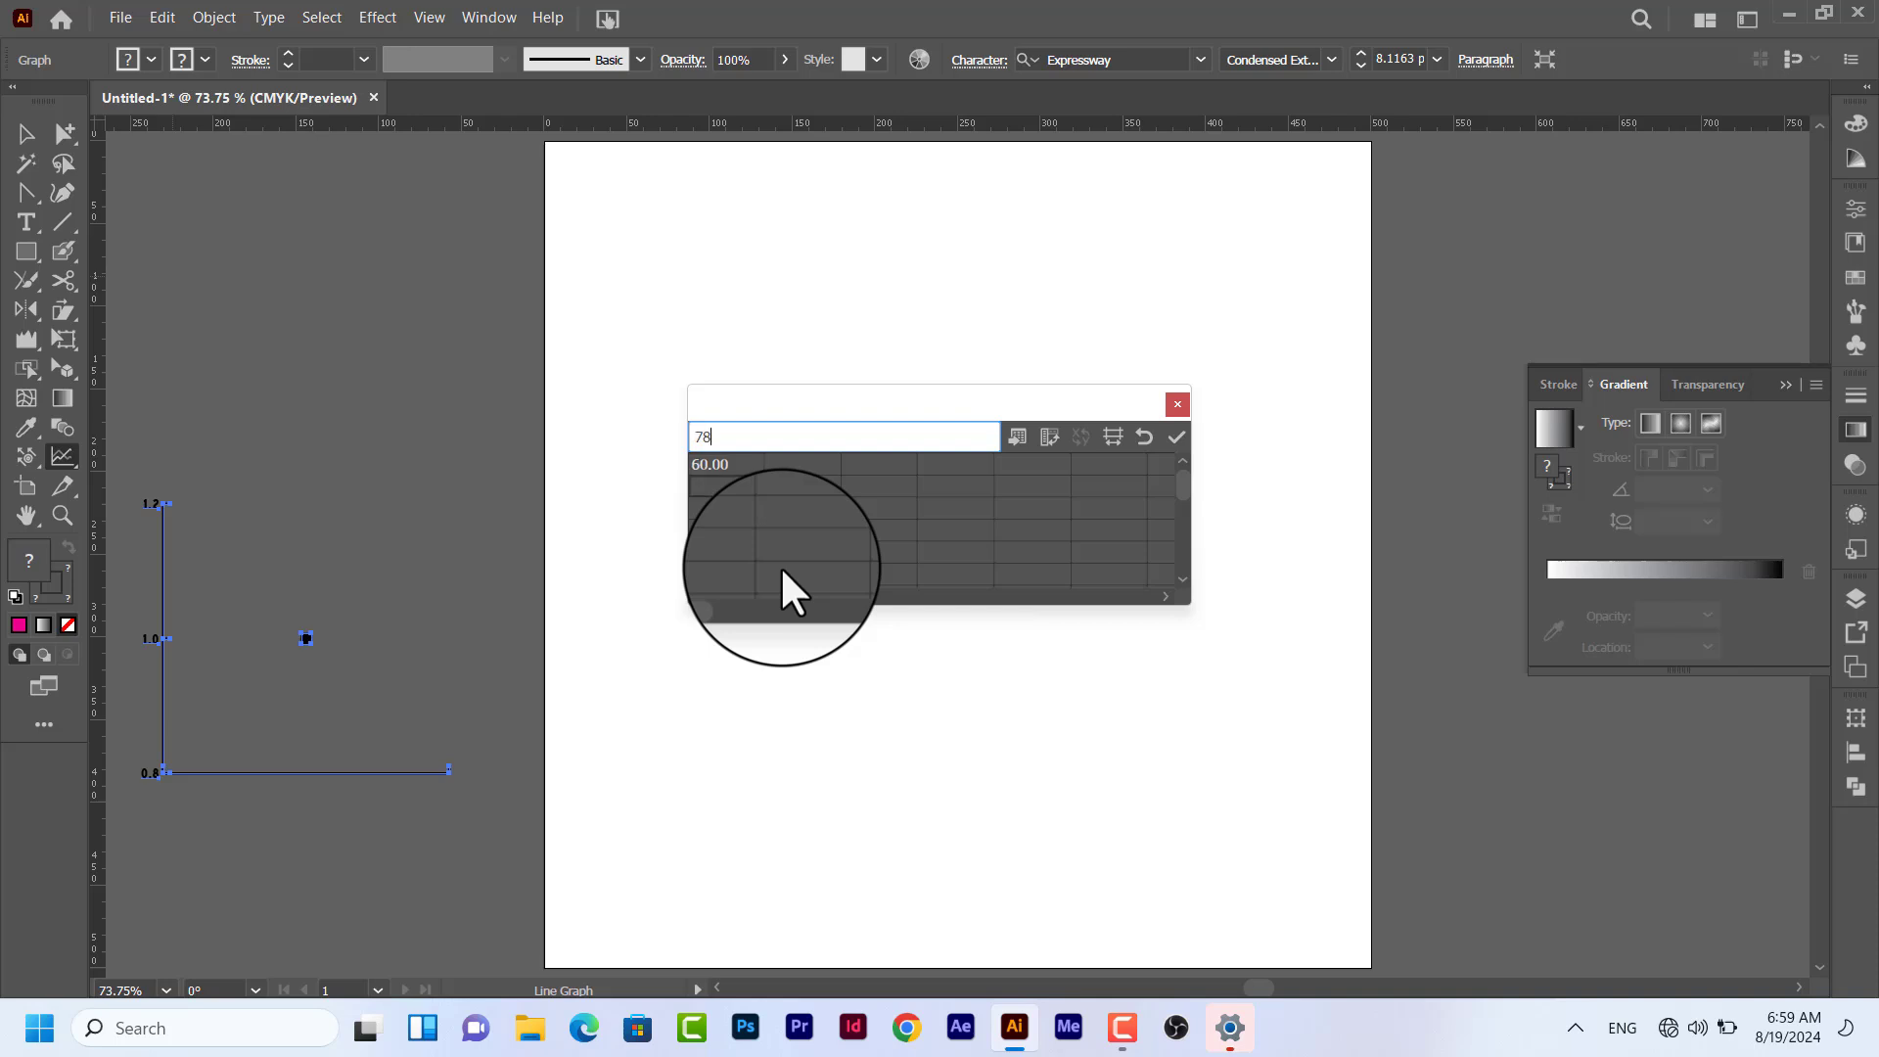
{"action": "key", "text": "Return"}
{"action": "type", "text": "87"}
{"action": "key", "text": "Return"}
{"action": "type", "text": "36"}
{"action": "key", "text": "Return"}
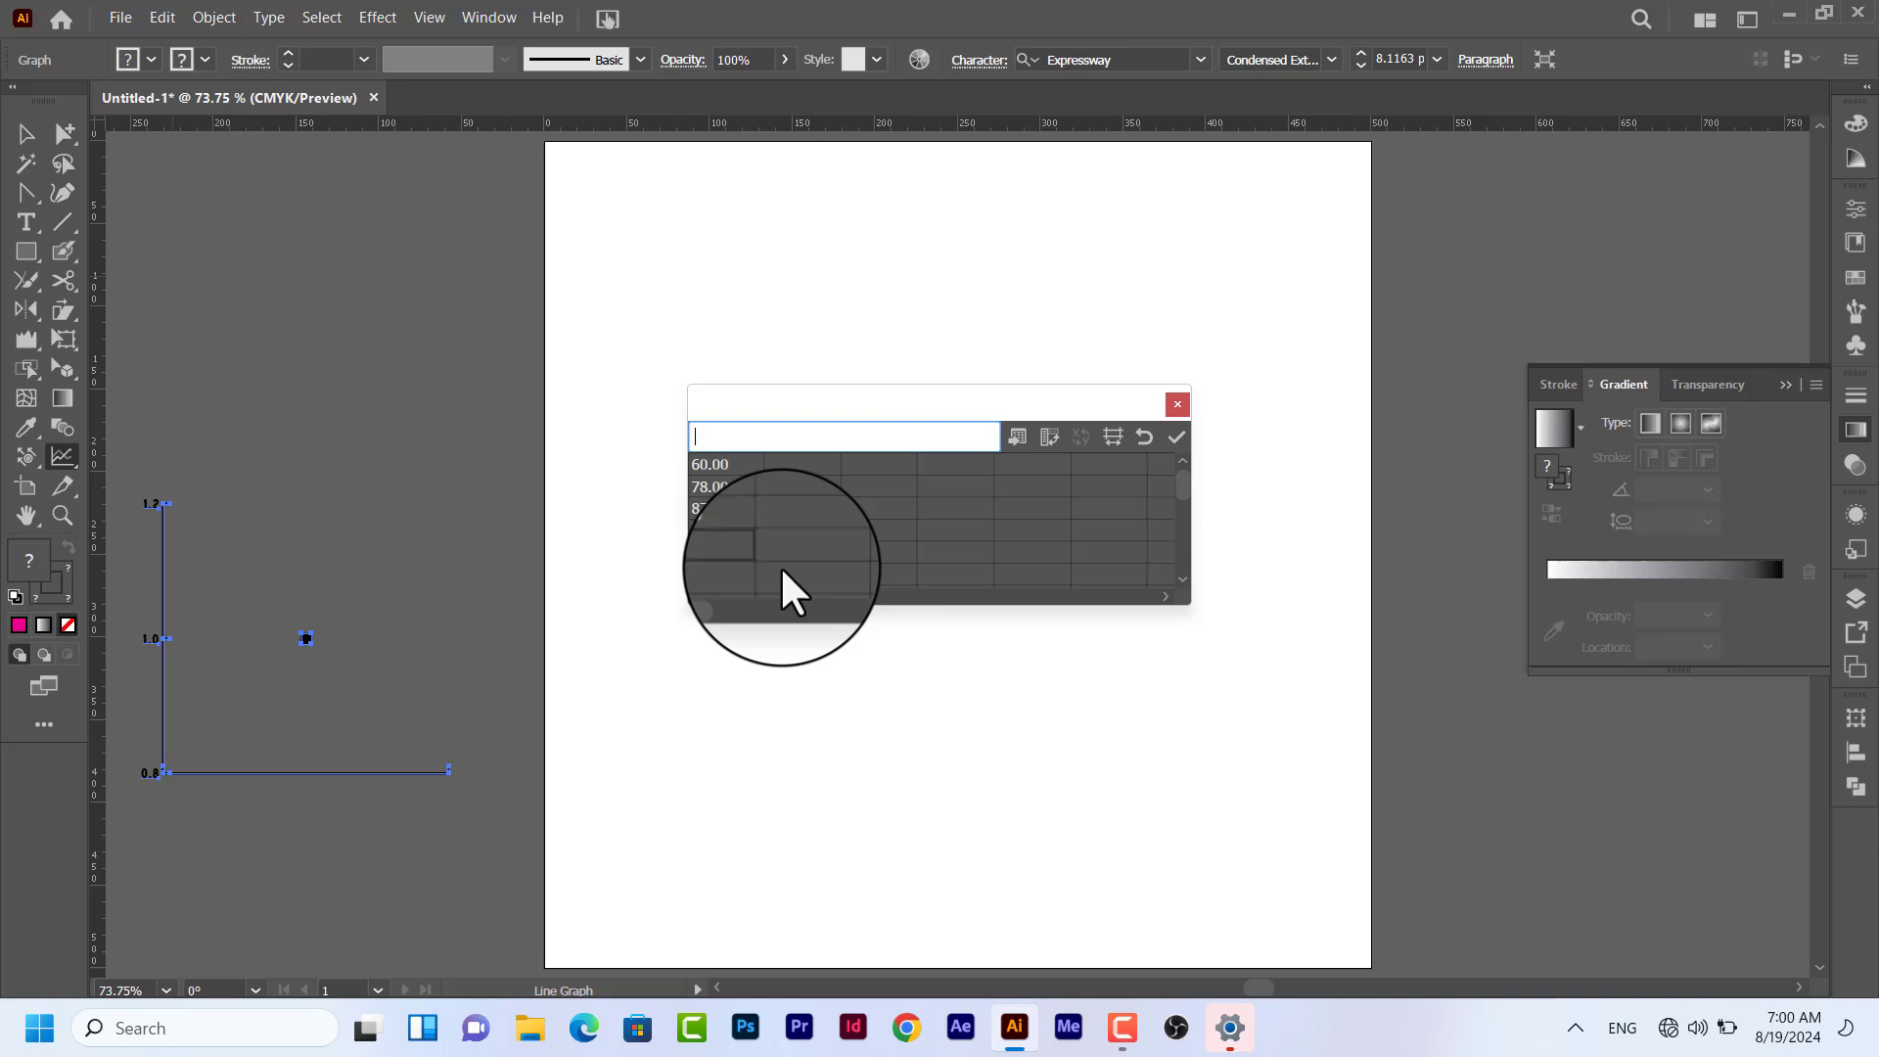
{"action": "left_click", "coordinate": [1179, 437]}
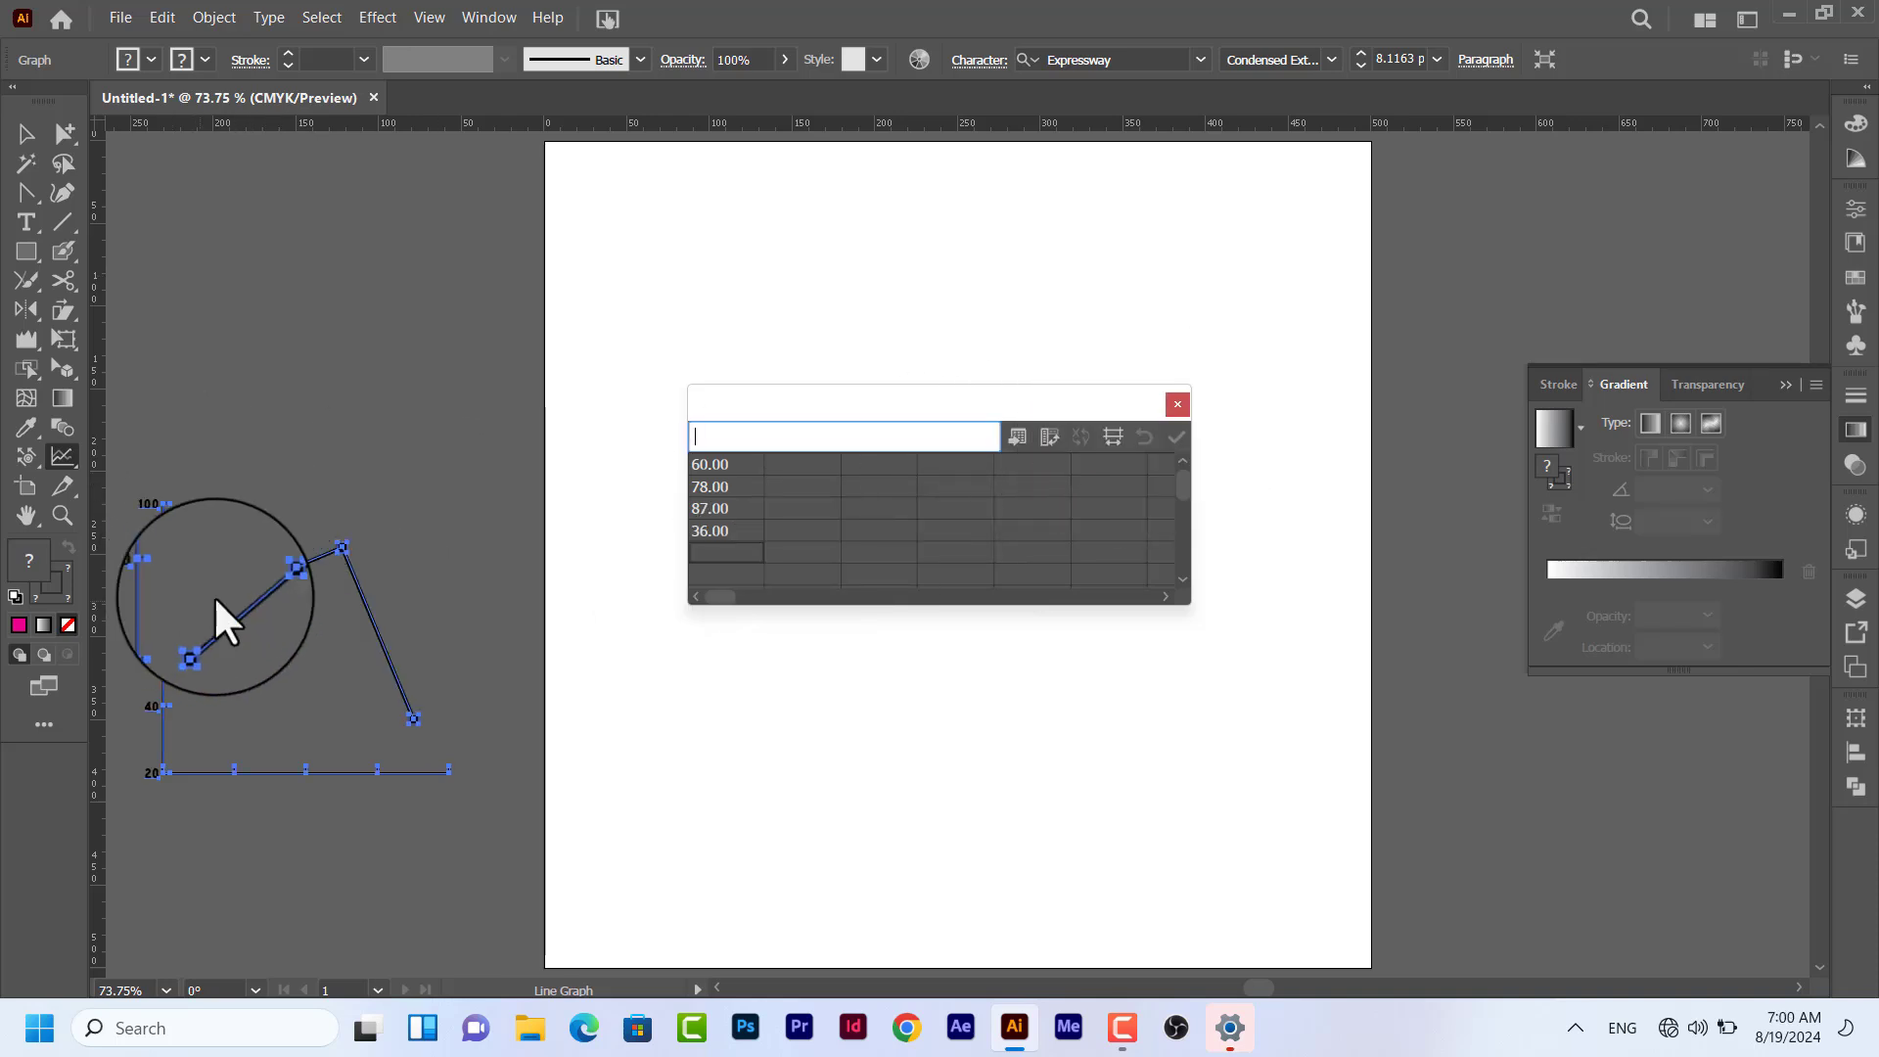
{"action": "left_click", "coordinate": [1178, 405]}
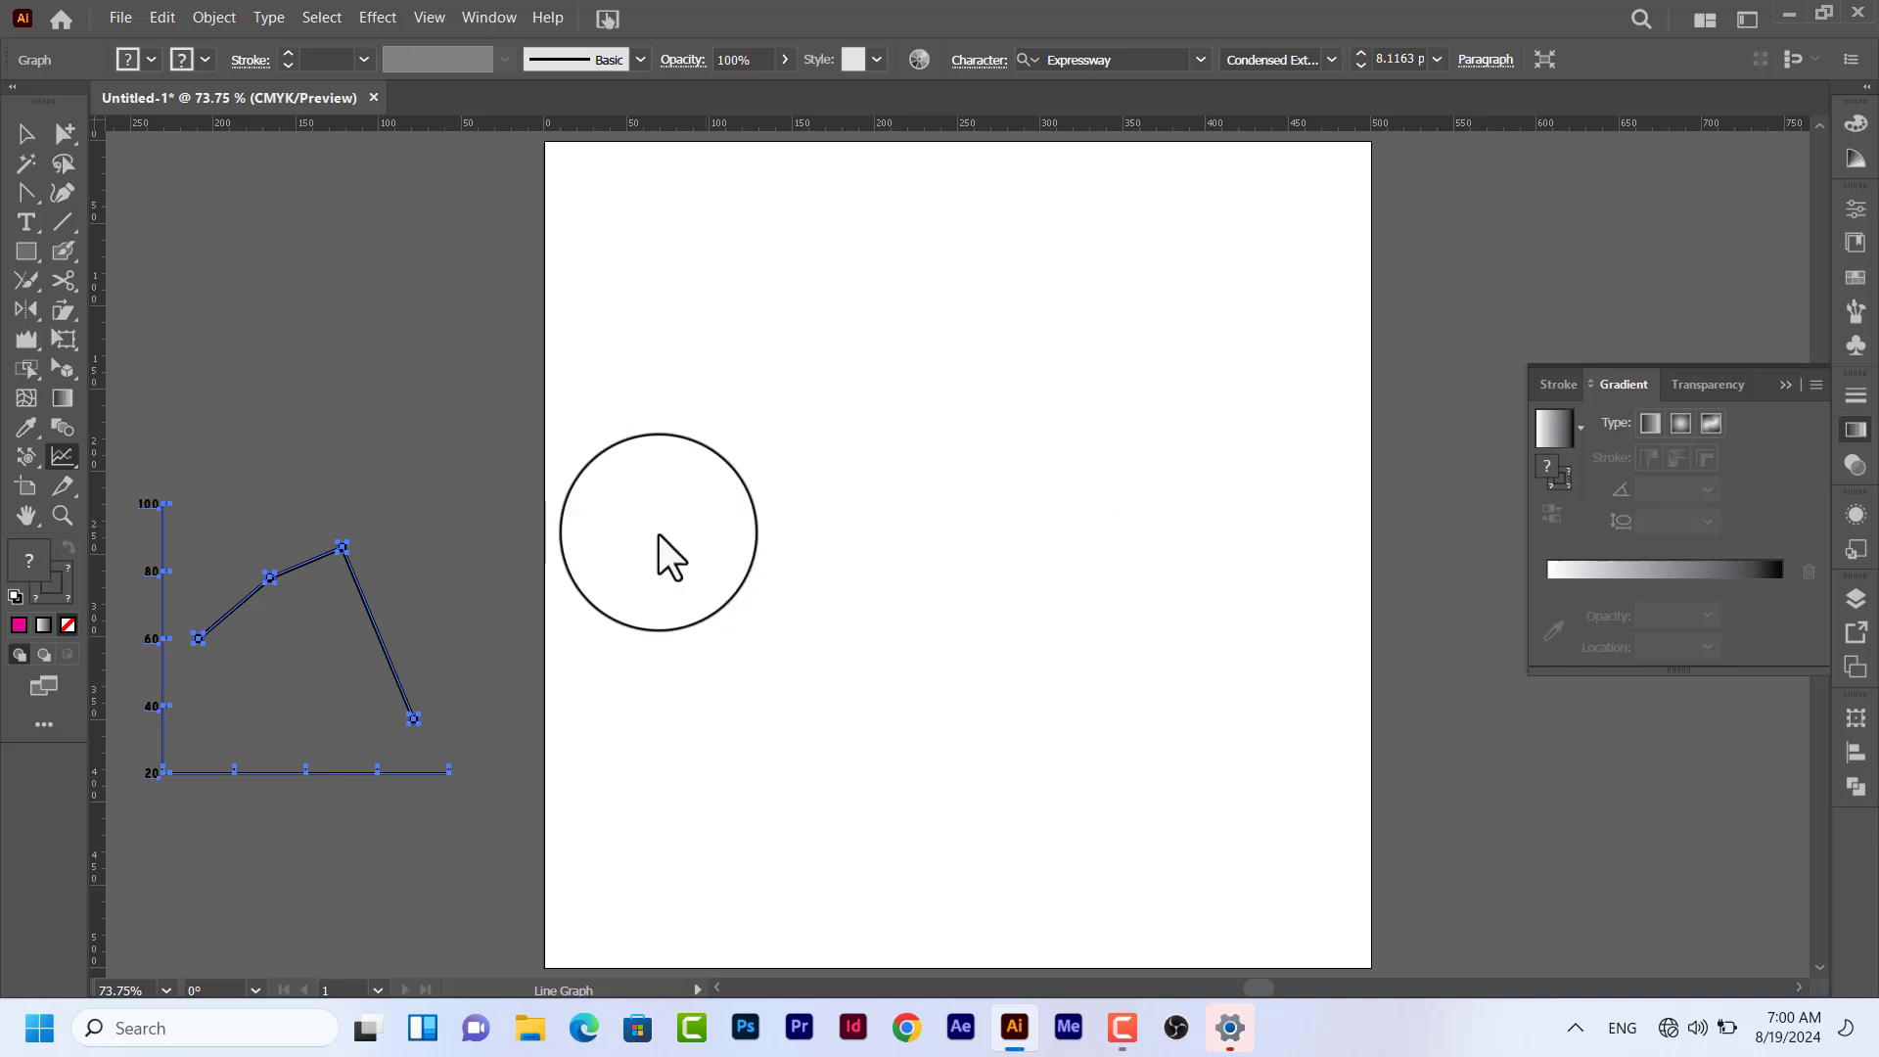
Delete the line graph and draw a pie graph outside the artboard's left edge.
{"action": "key", "text": "Delete"}
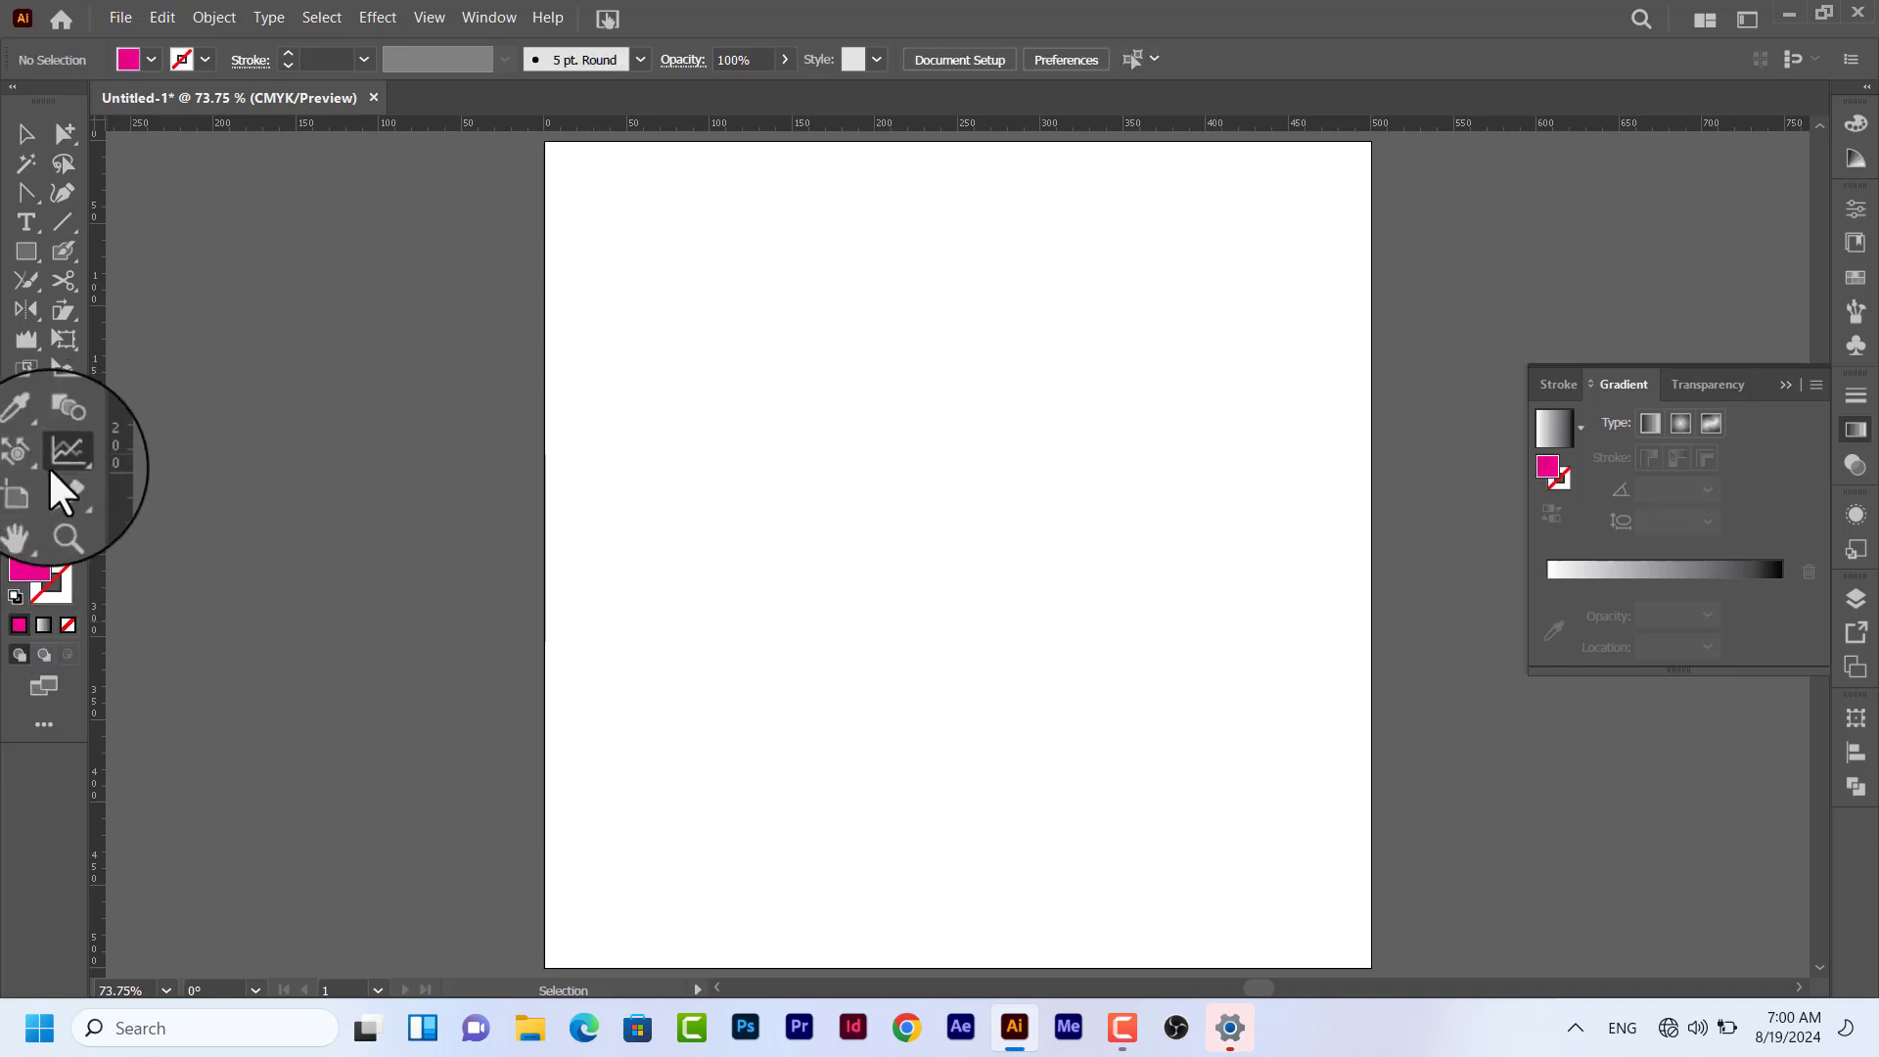
{"action": "left_click", "coordinate": [63, 456]}
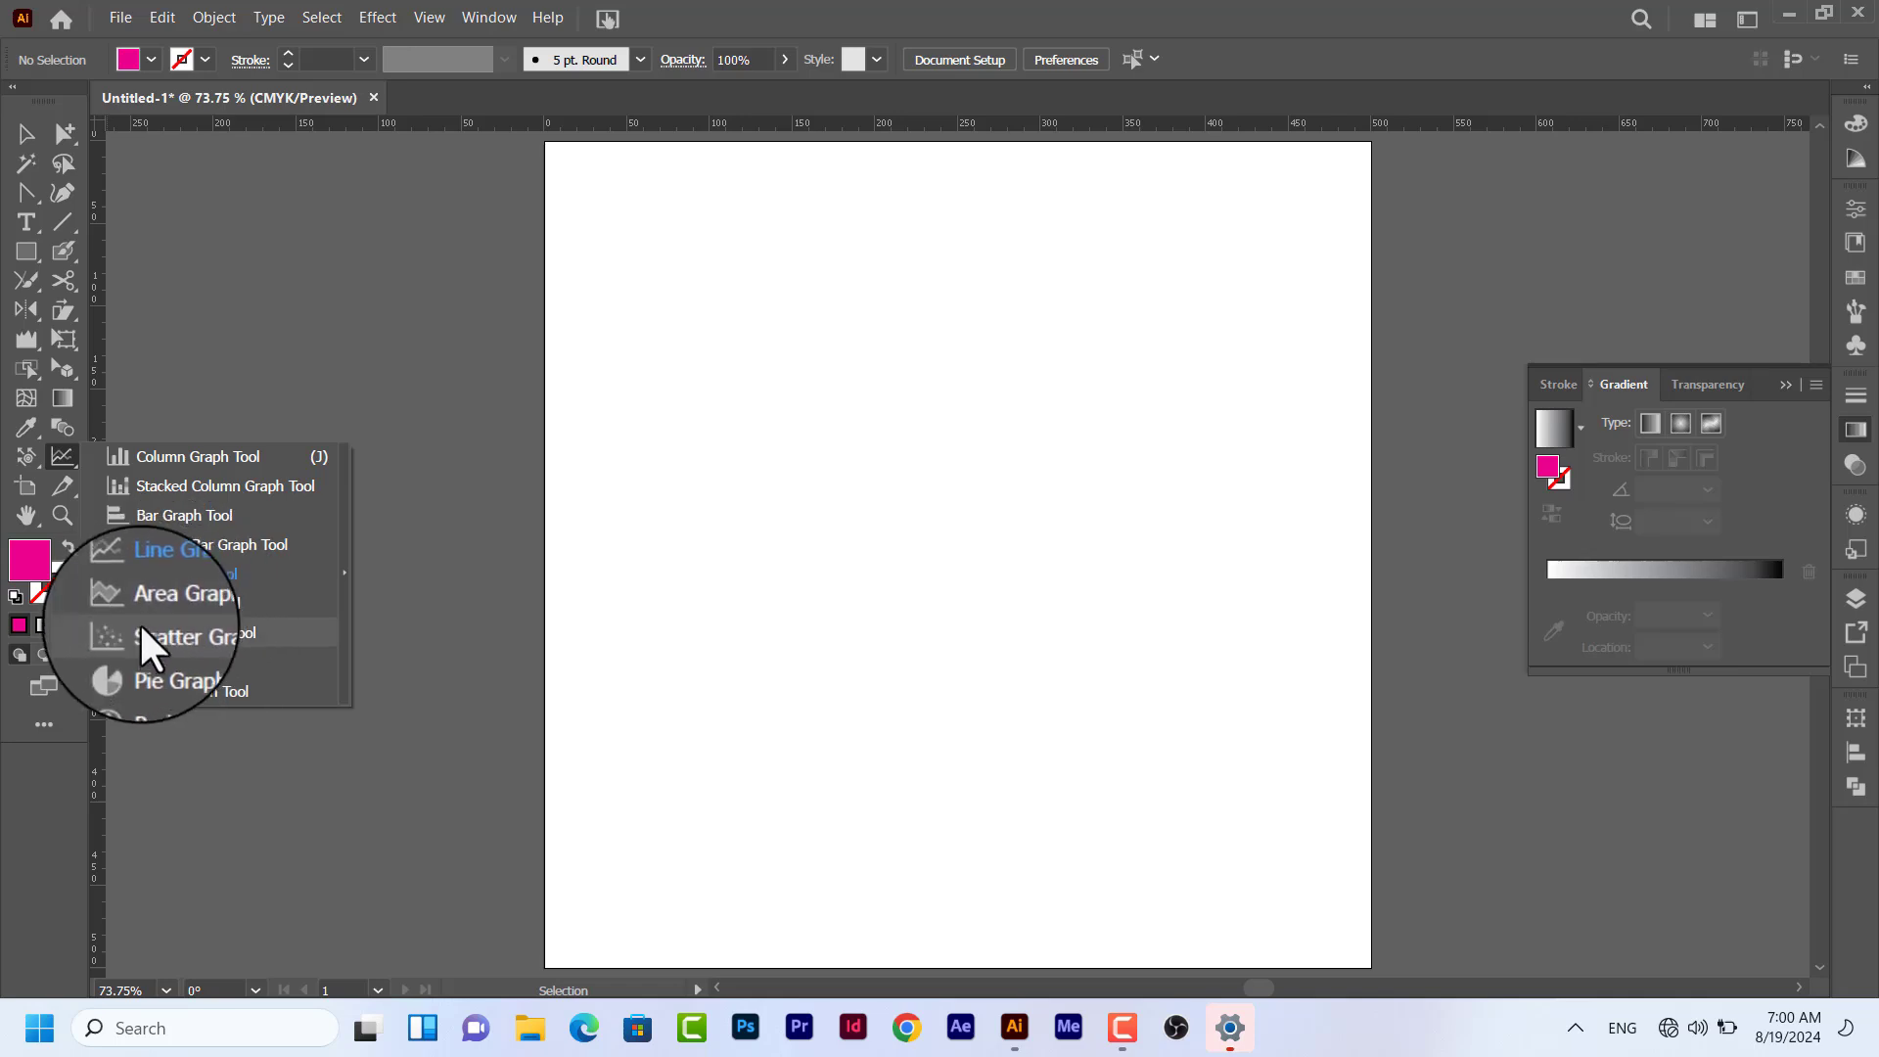
{"action": "left_click", "coordinate": [169, 665]}
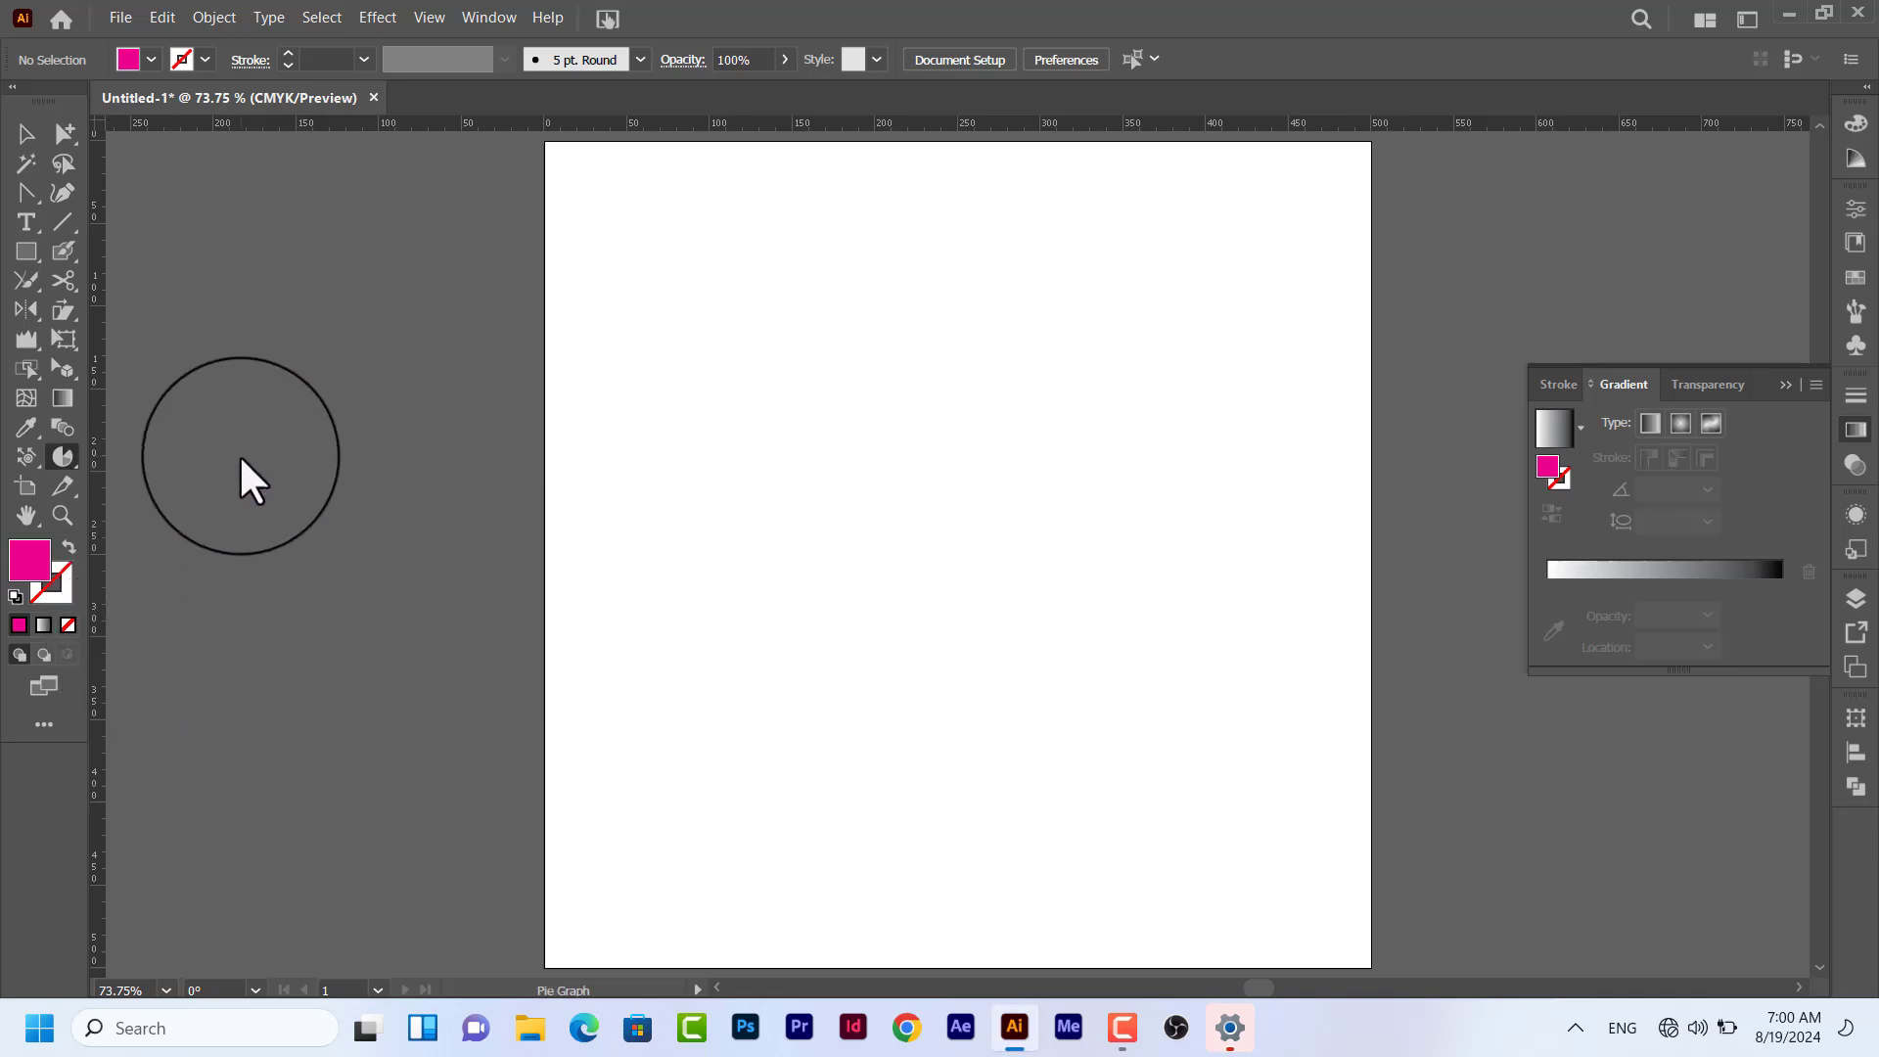
{"action": "left_click_drag", "start_coordinate": [239, 454], "coordinate": [495, 807]}
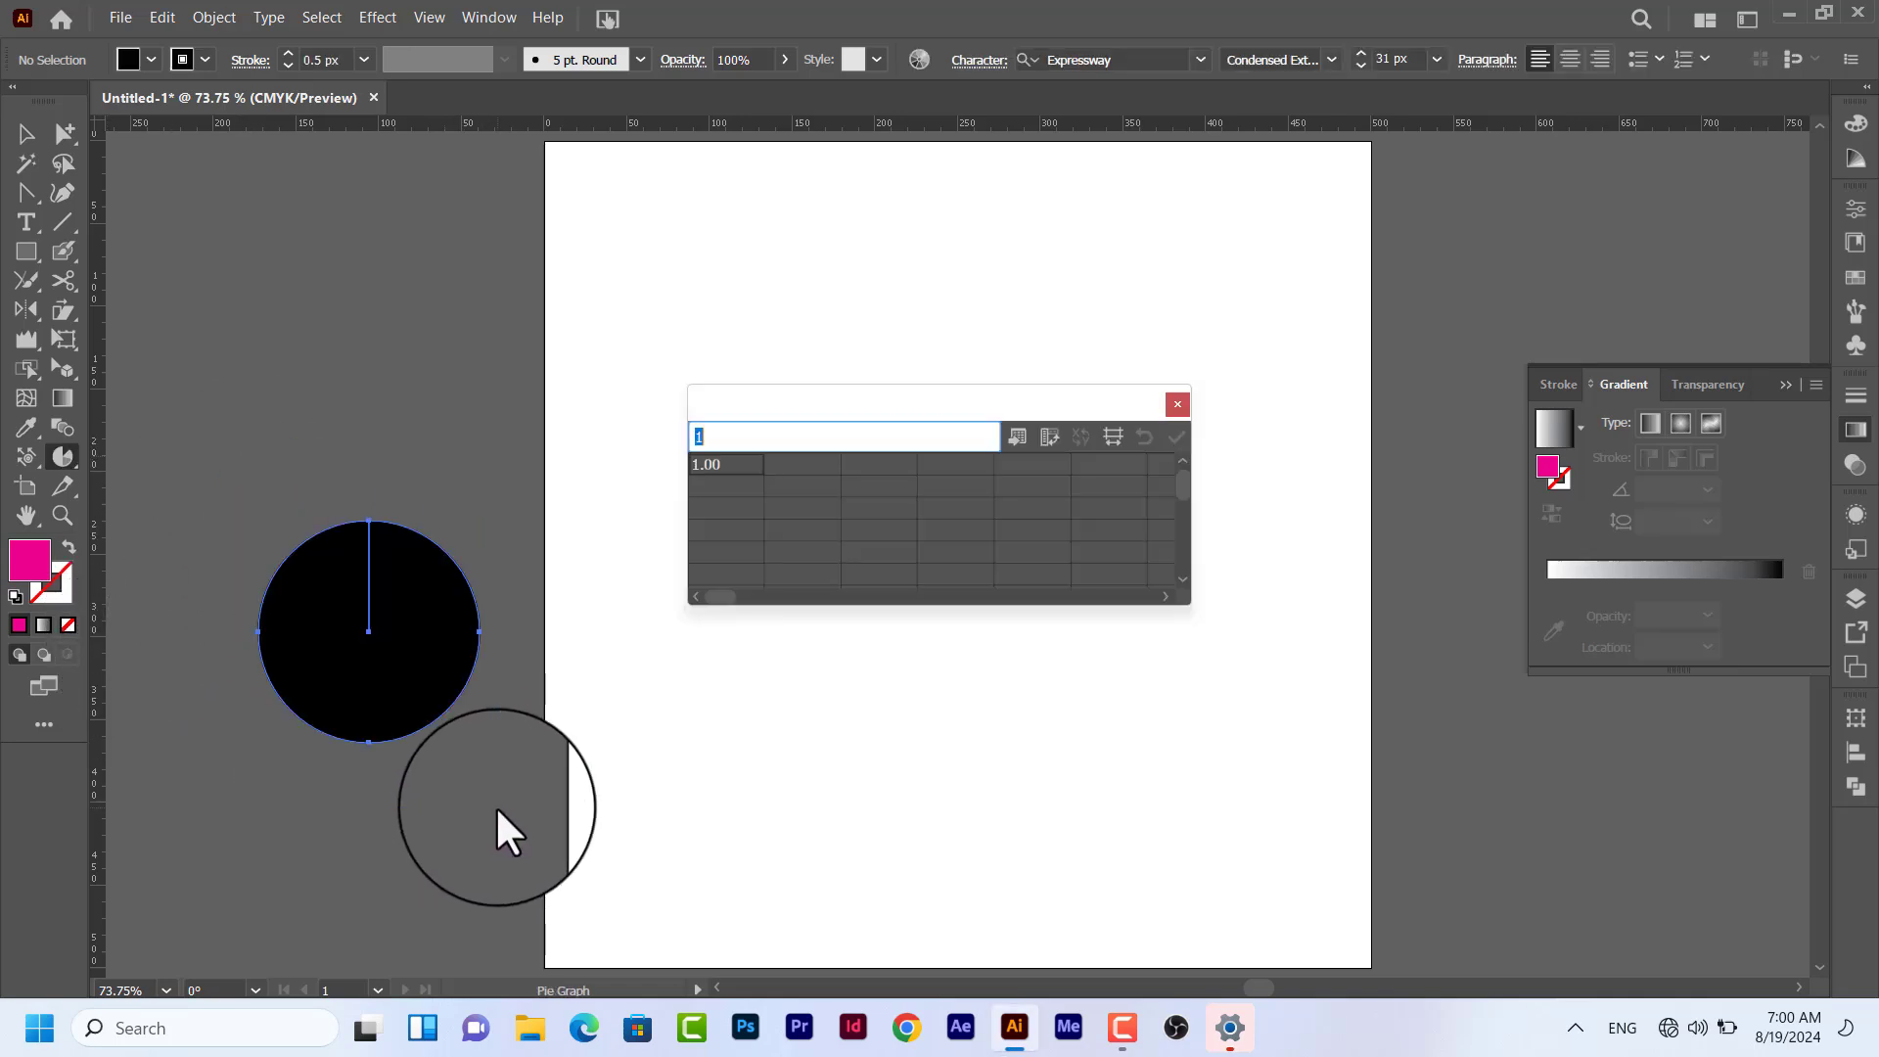
Enter 78, 87, 98, 9 and 8 as the pie graph's first-column data, apply them and close the data window.
{"action": "type", "text": "7876"}
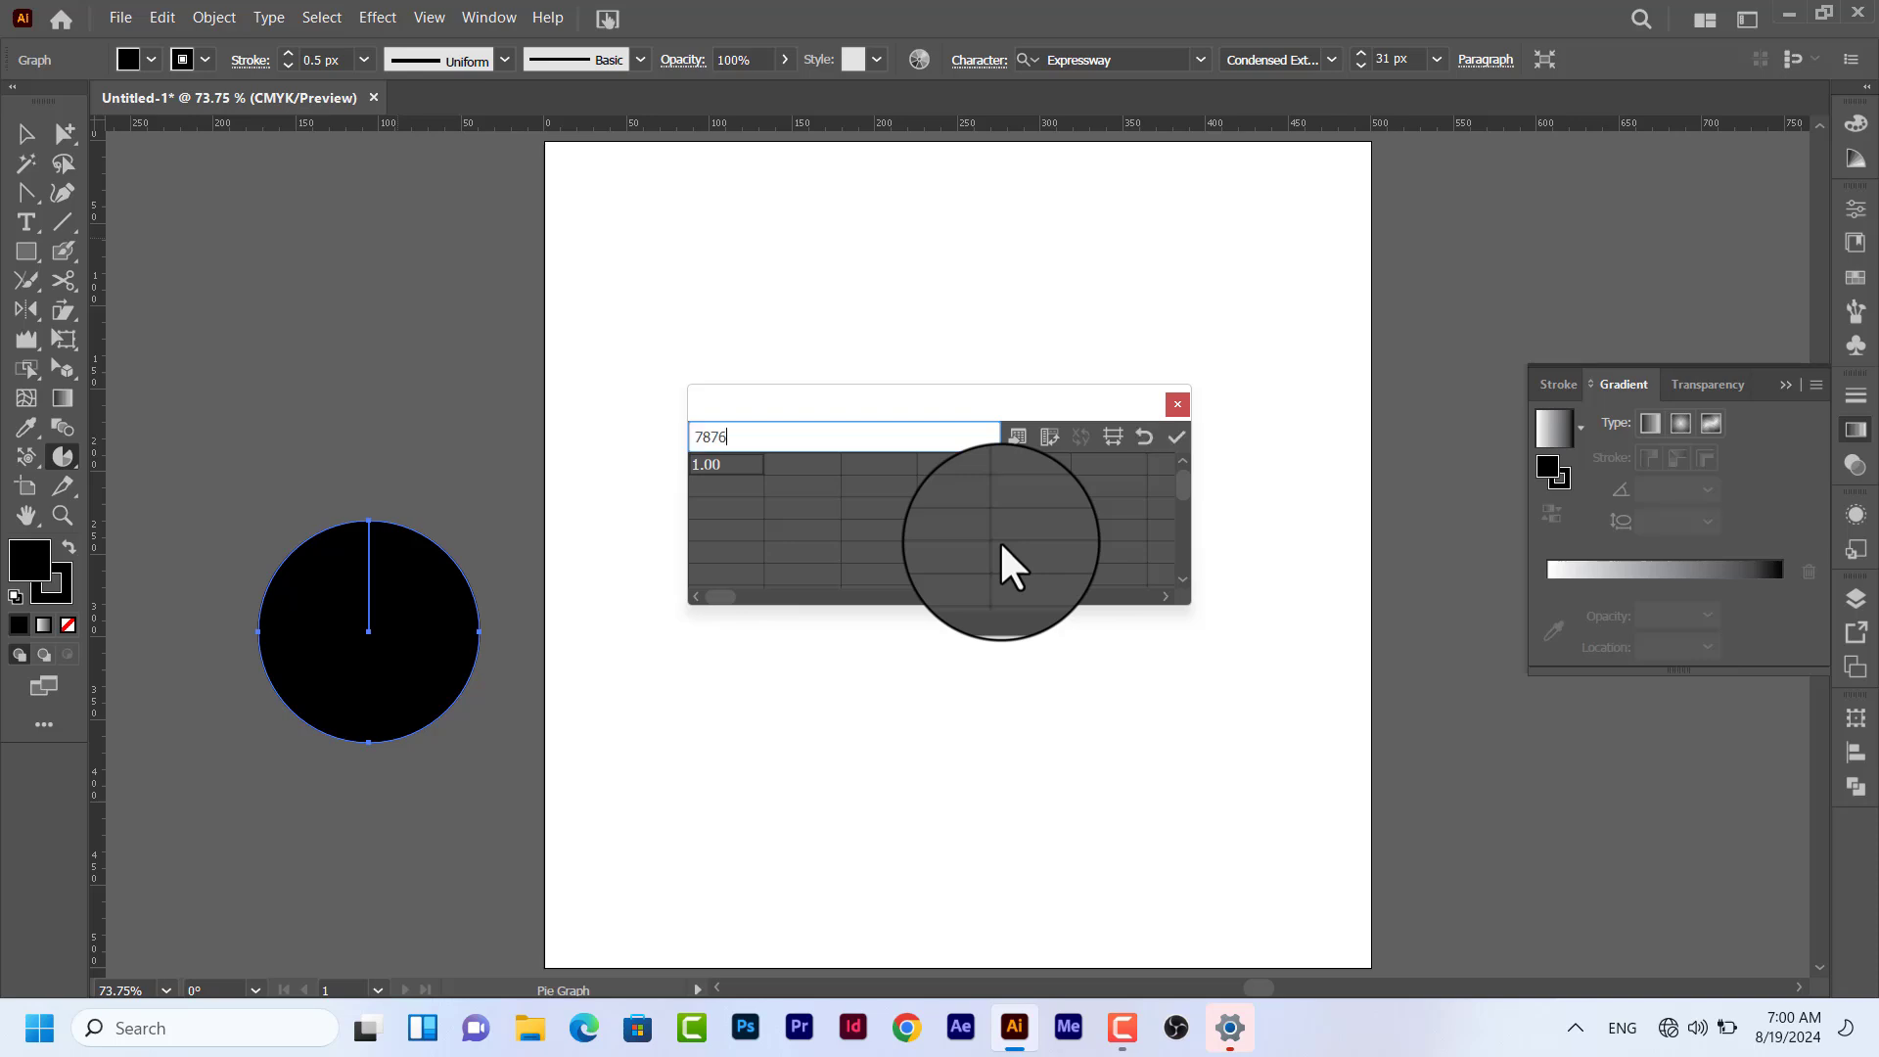
{"action": "key", "text": "BackSpace"}
{"action": "key", "text": "BackSpace"}
{"action": "key", "text": "Return"}
{"action": "type", "text": "87"}
{"action": "key", "text": "Return"}
{"action": "type", "text": "98"}
{"action": "key", "text": "Return"}
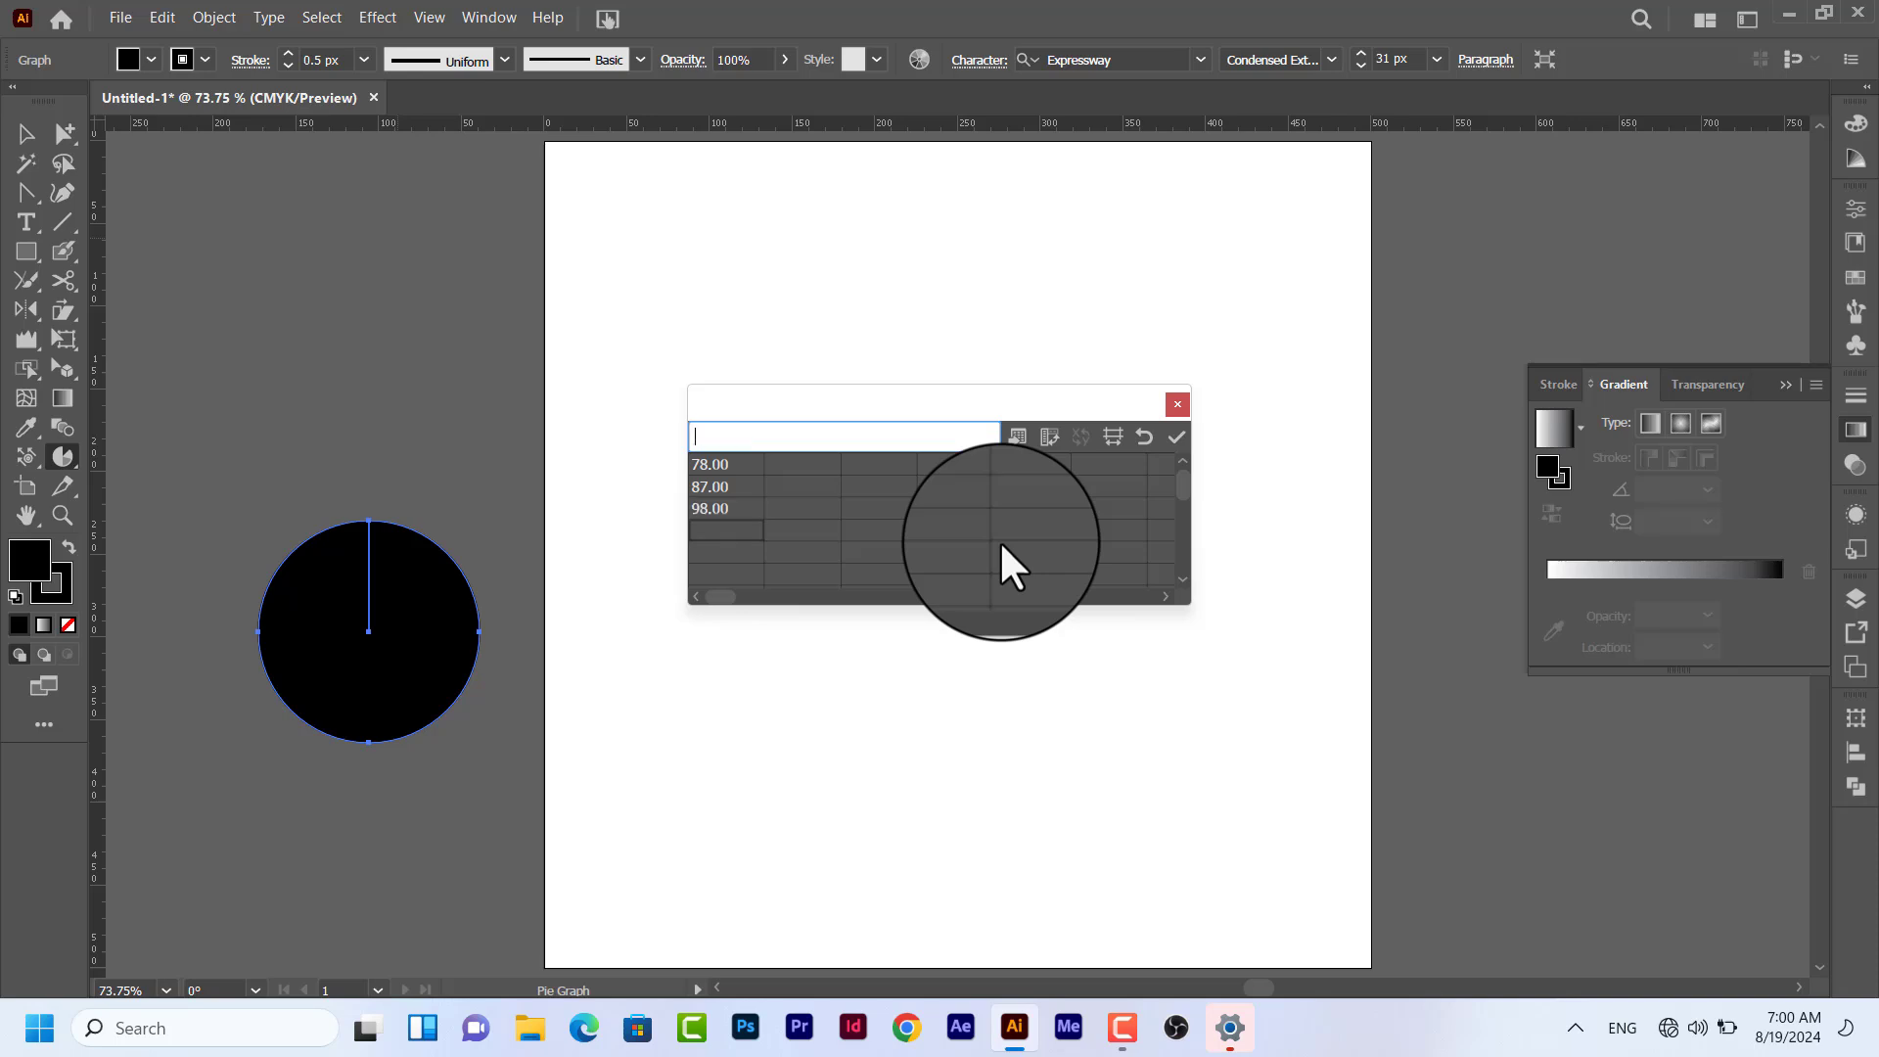
{"action": "type", "text": "098"}
{"action": "key", "text": "BackSpace"}
{"action": "key", "text": "Return"}
{"action": "key", "text": "Return"}
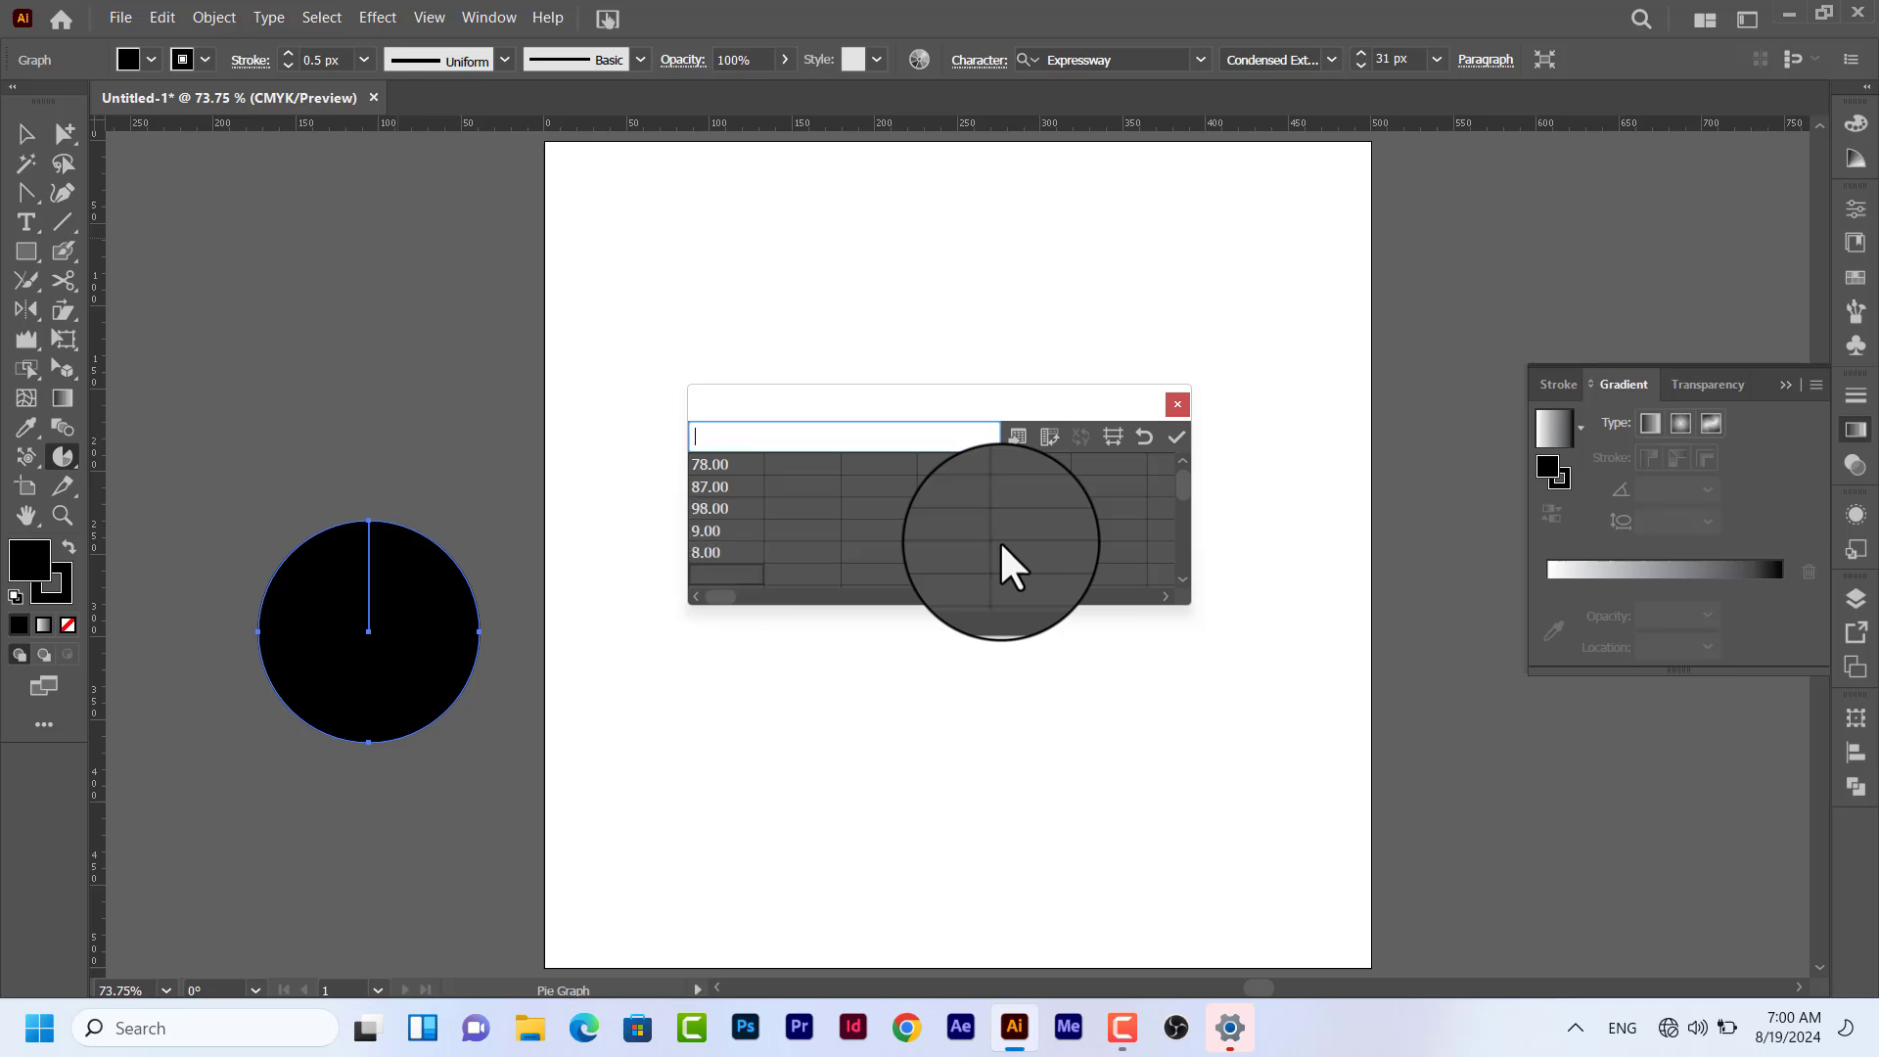
{"action": "left_click", "coordinate": [1174, 435]}
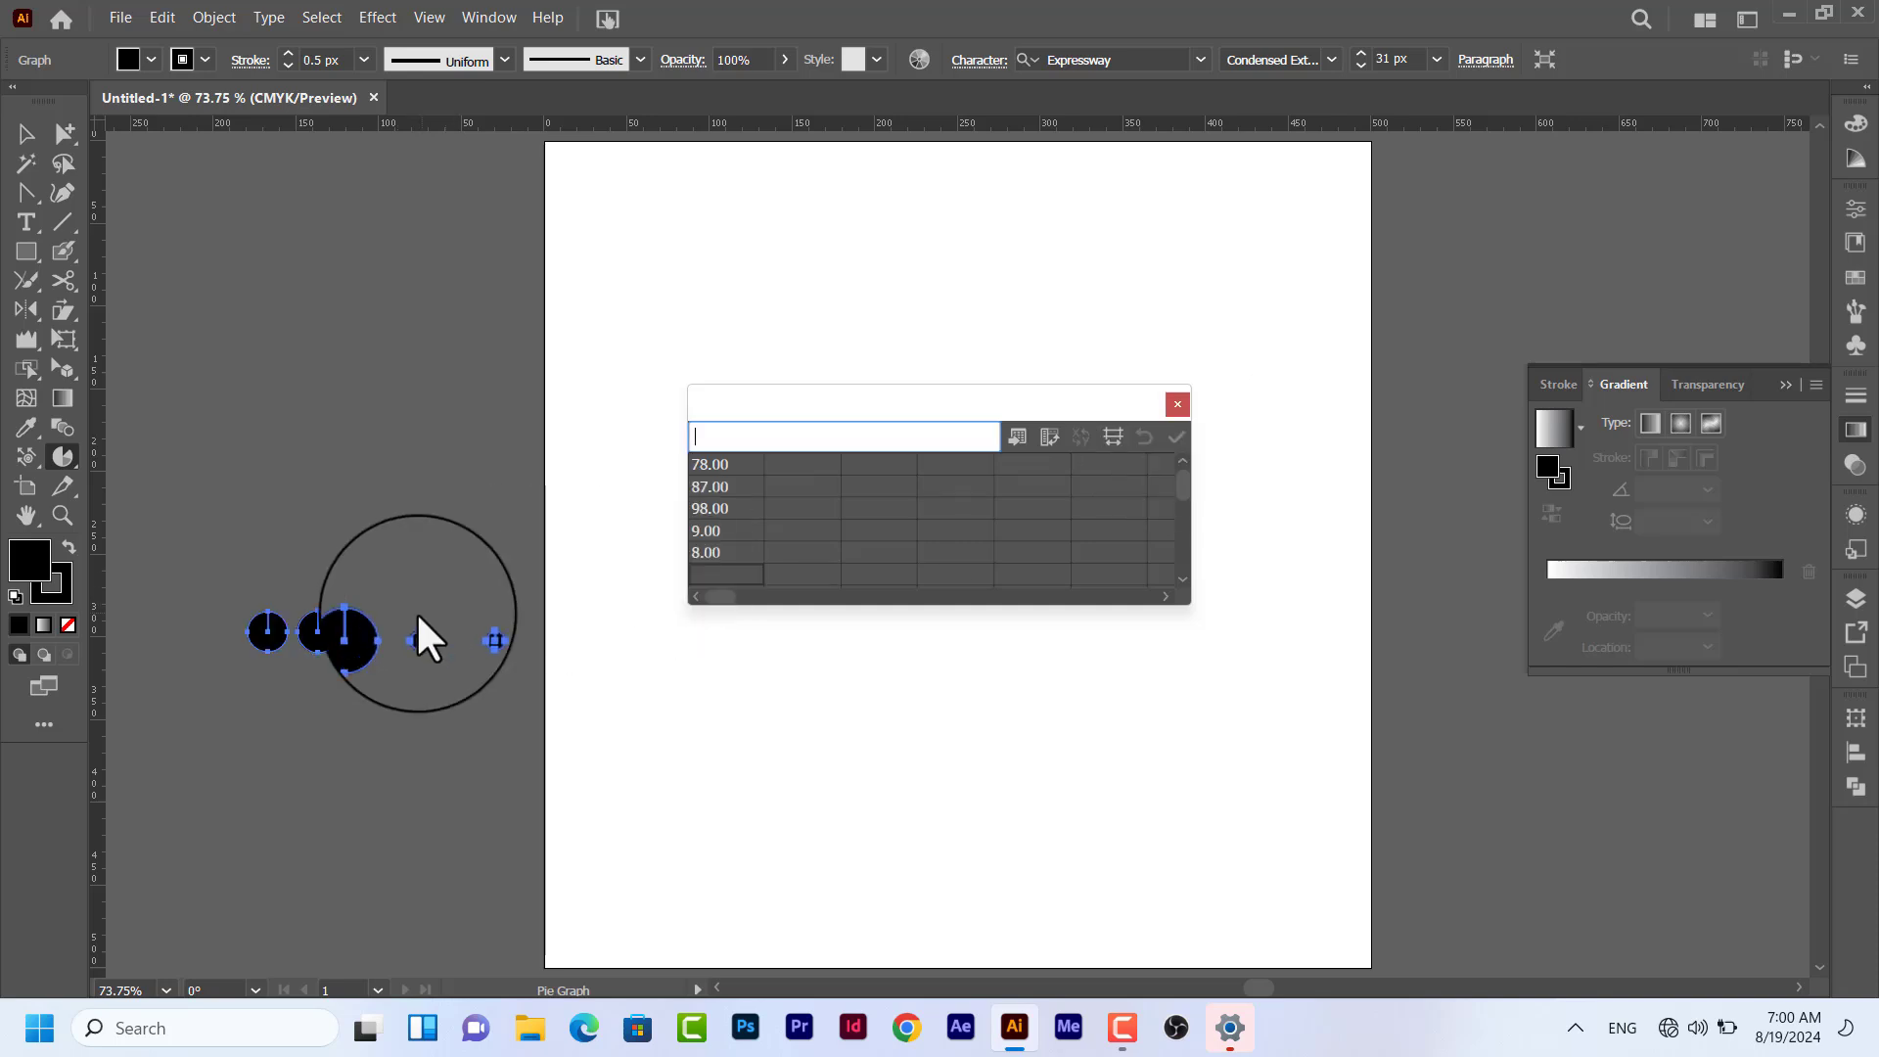
{"action": "left_click", "coordinate": [1178, 405]}
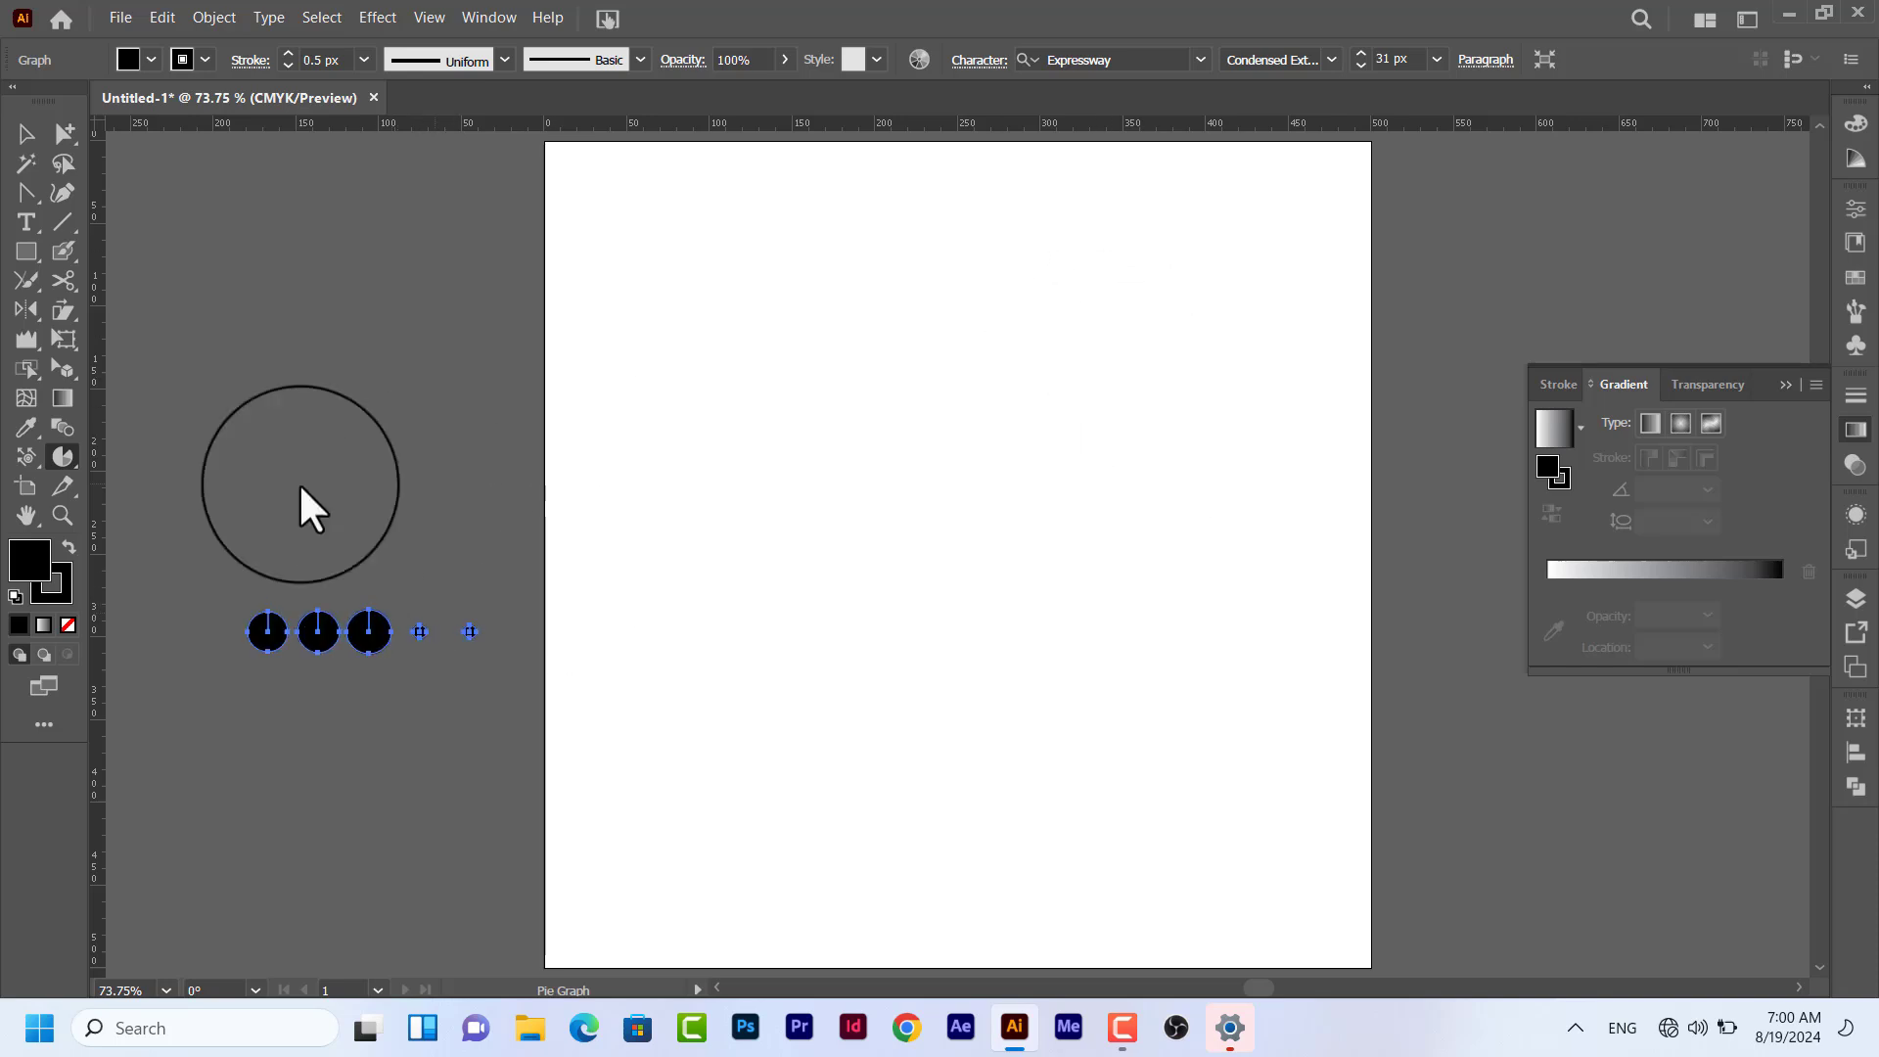
Draw a radar graph outside the artboard's left edge, above the pie graph.
{"action": "left_click", "coordinate": [55, 456]}
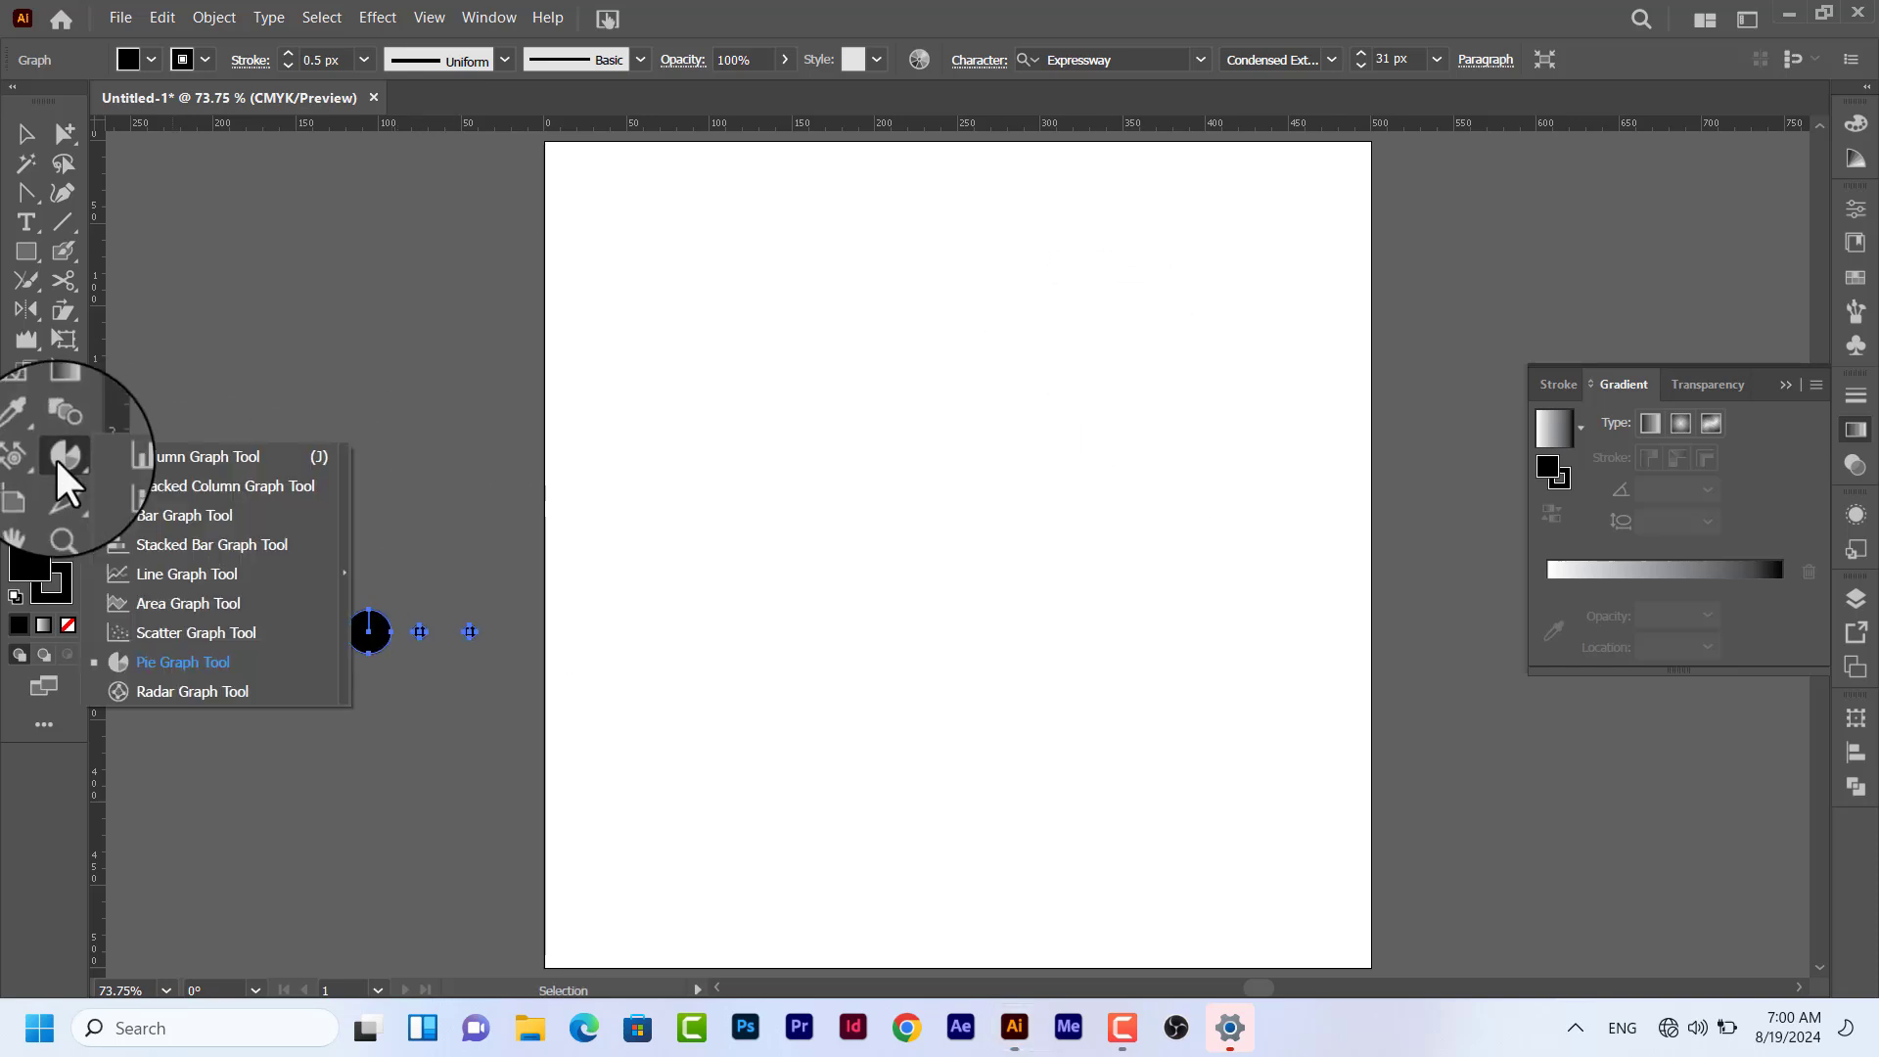
{"action": "left_click", "coordinate": [167, 691]}
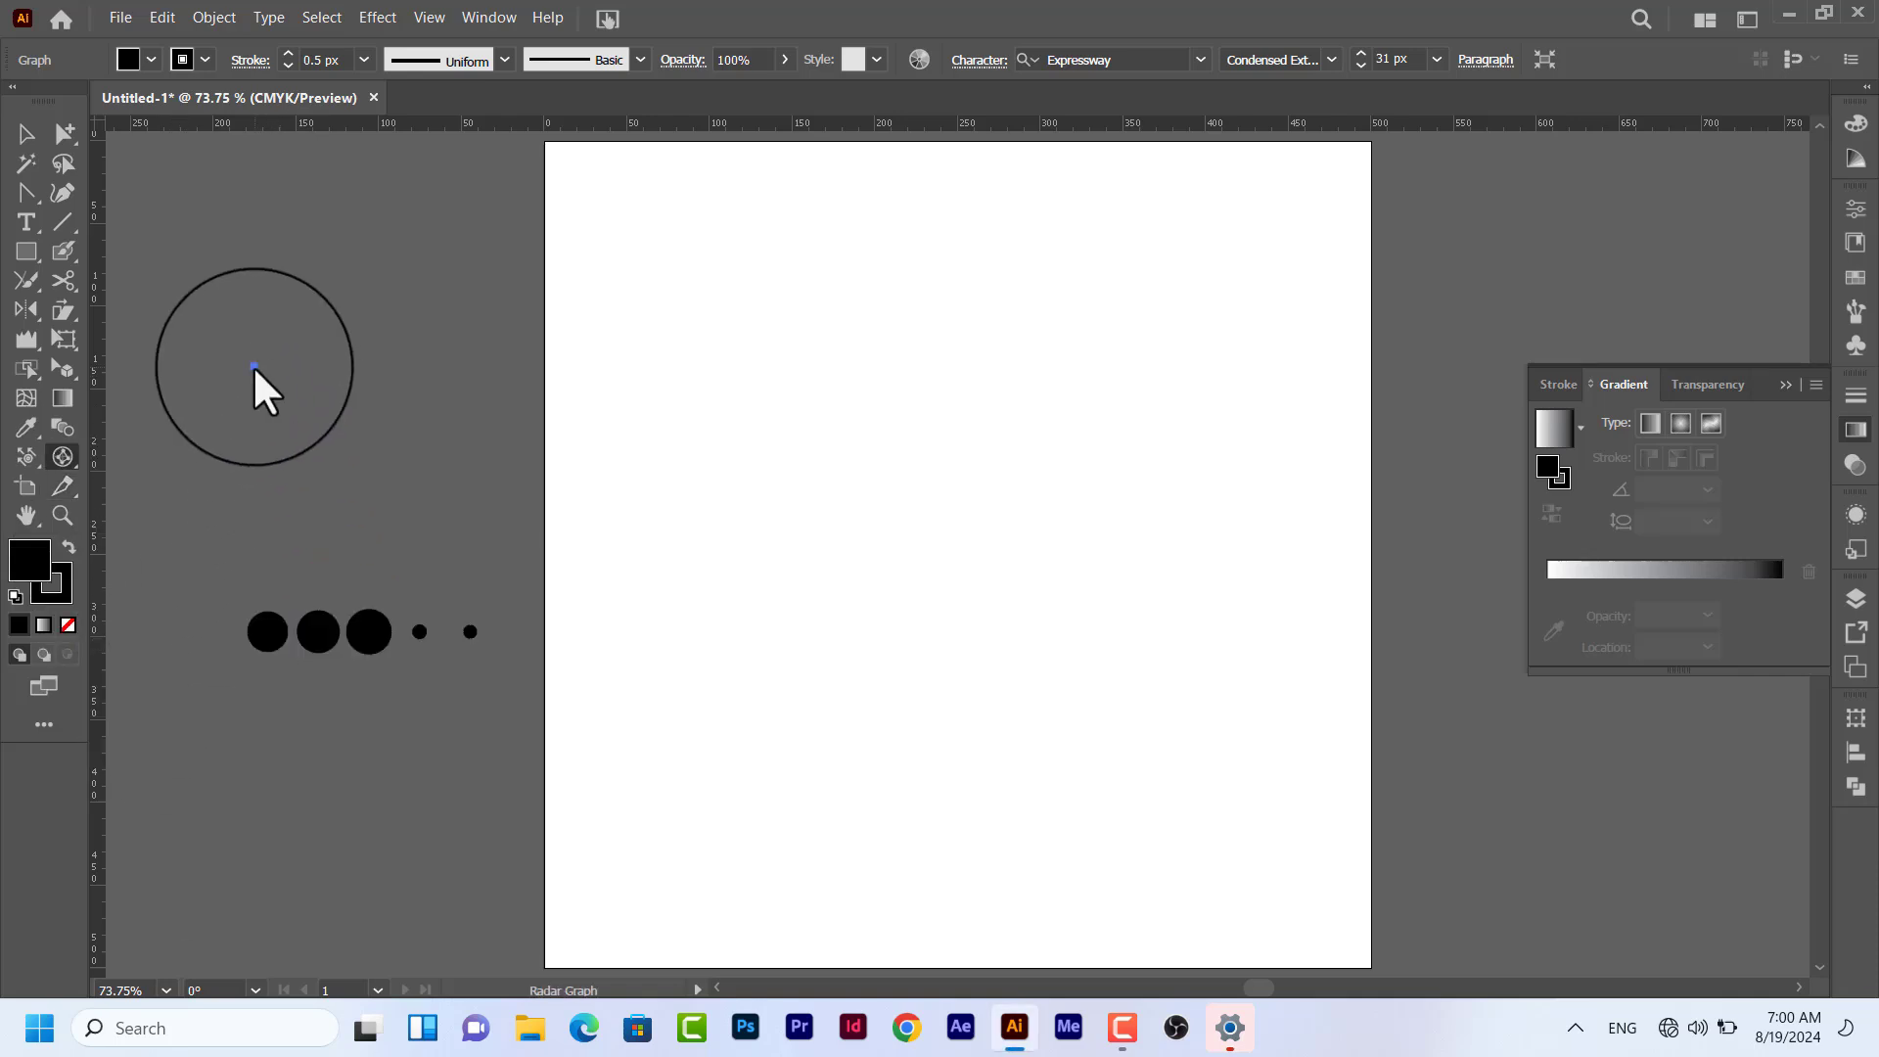
{"action": "left_click_drag", "start_coordinate": [256, 368], "coordinate": [518, 587]}
Enter 776, 897 and 8978 as the radar graph's first-column data, apply them and close the data window.
{"action": "type", "text": "776"}
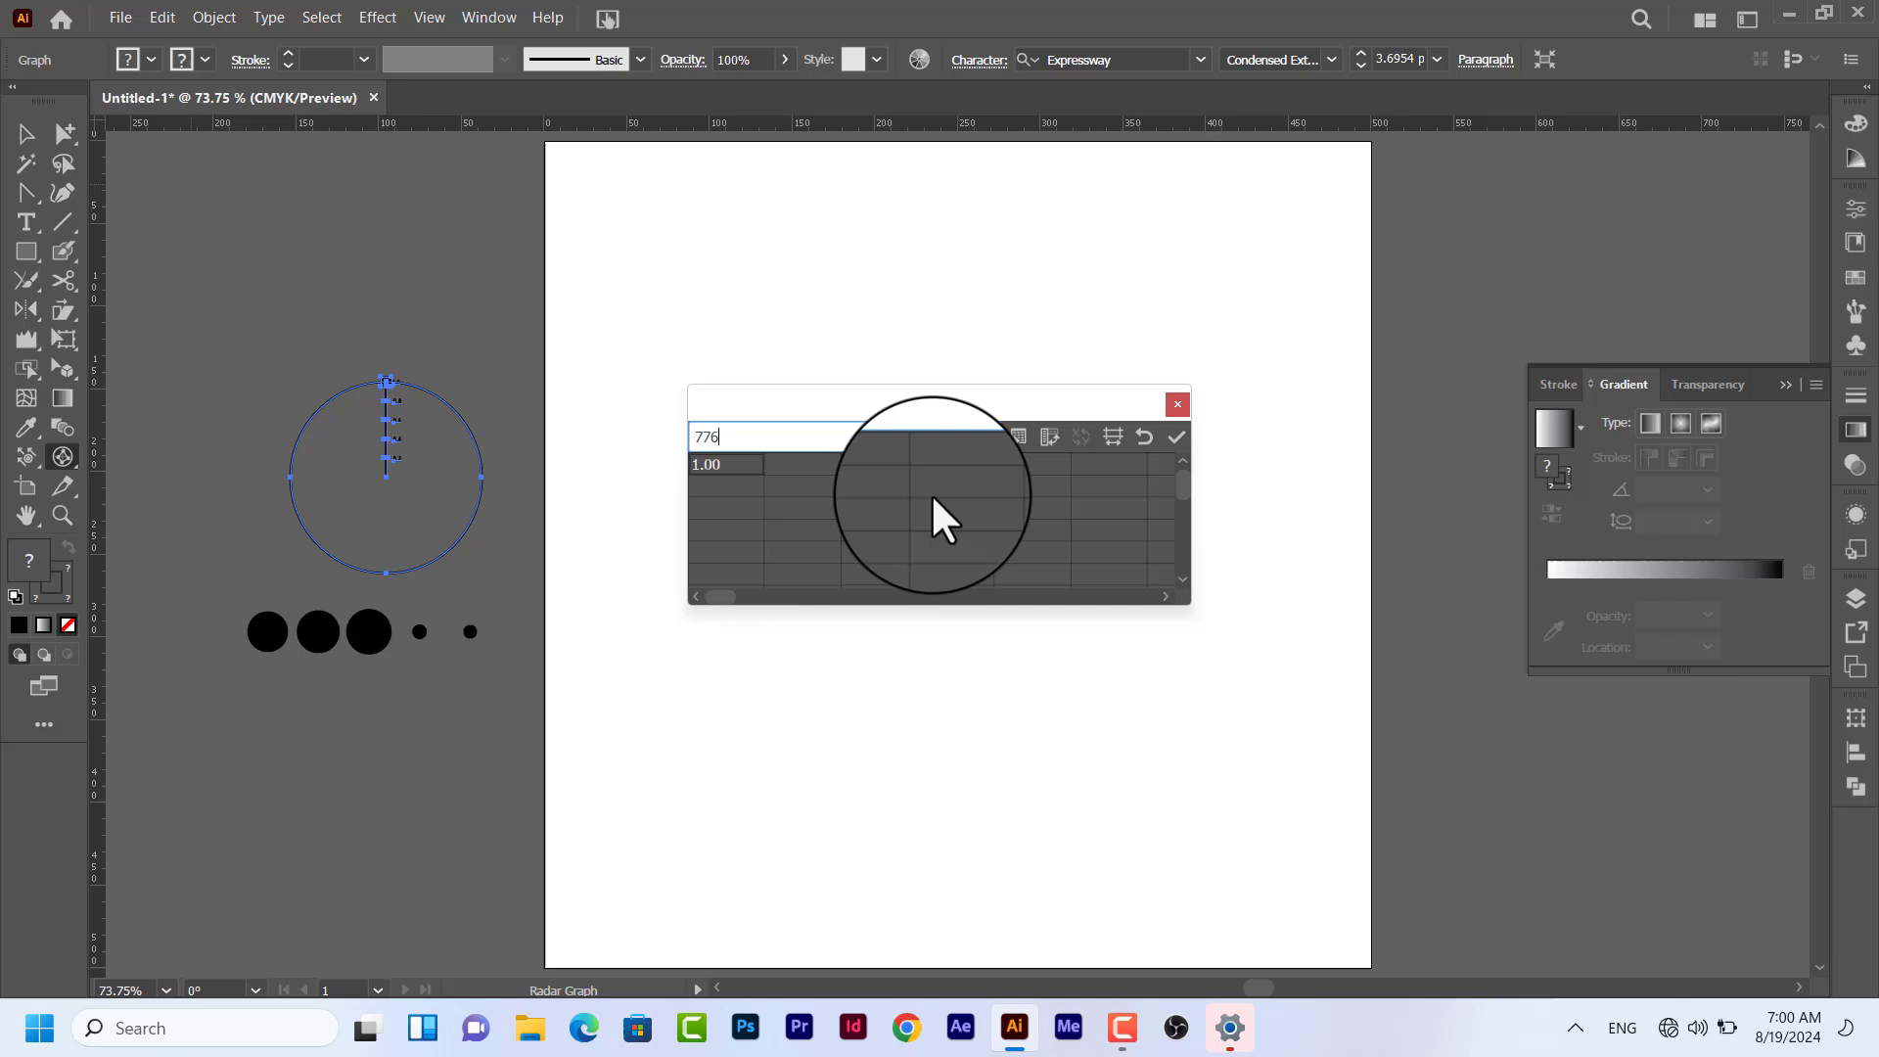
{"action": "key", "text": "Return"}
{"action": "type", "text": "897"}
{"action": "key", "text": "Return"}
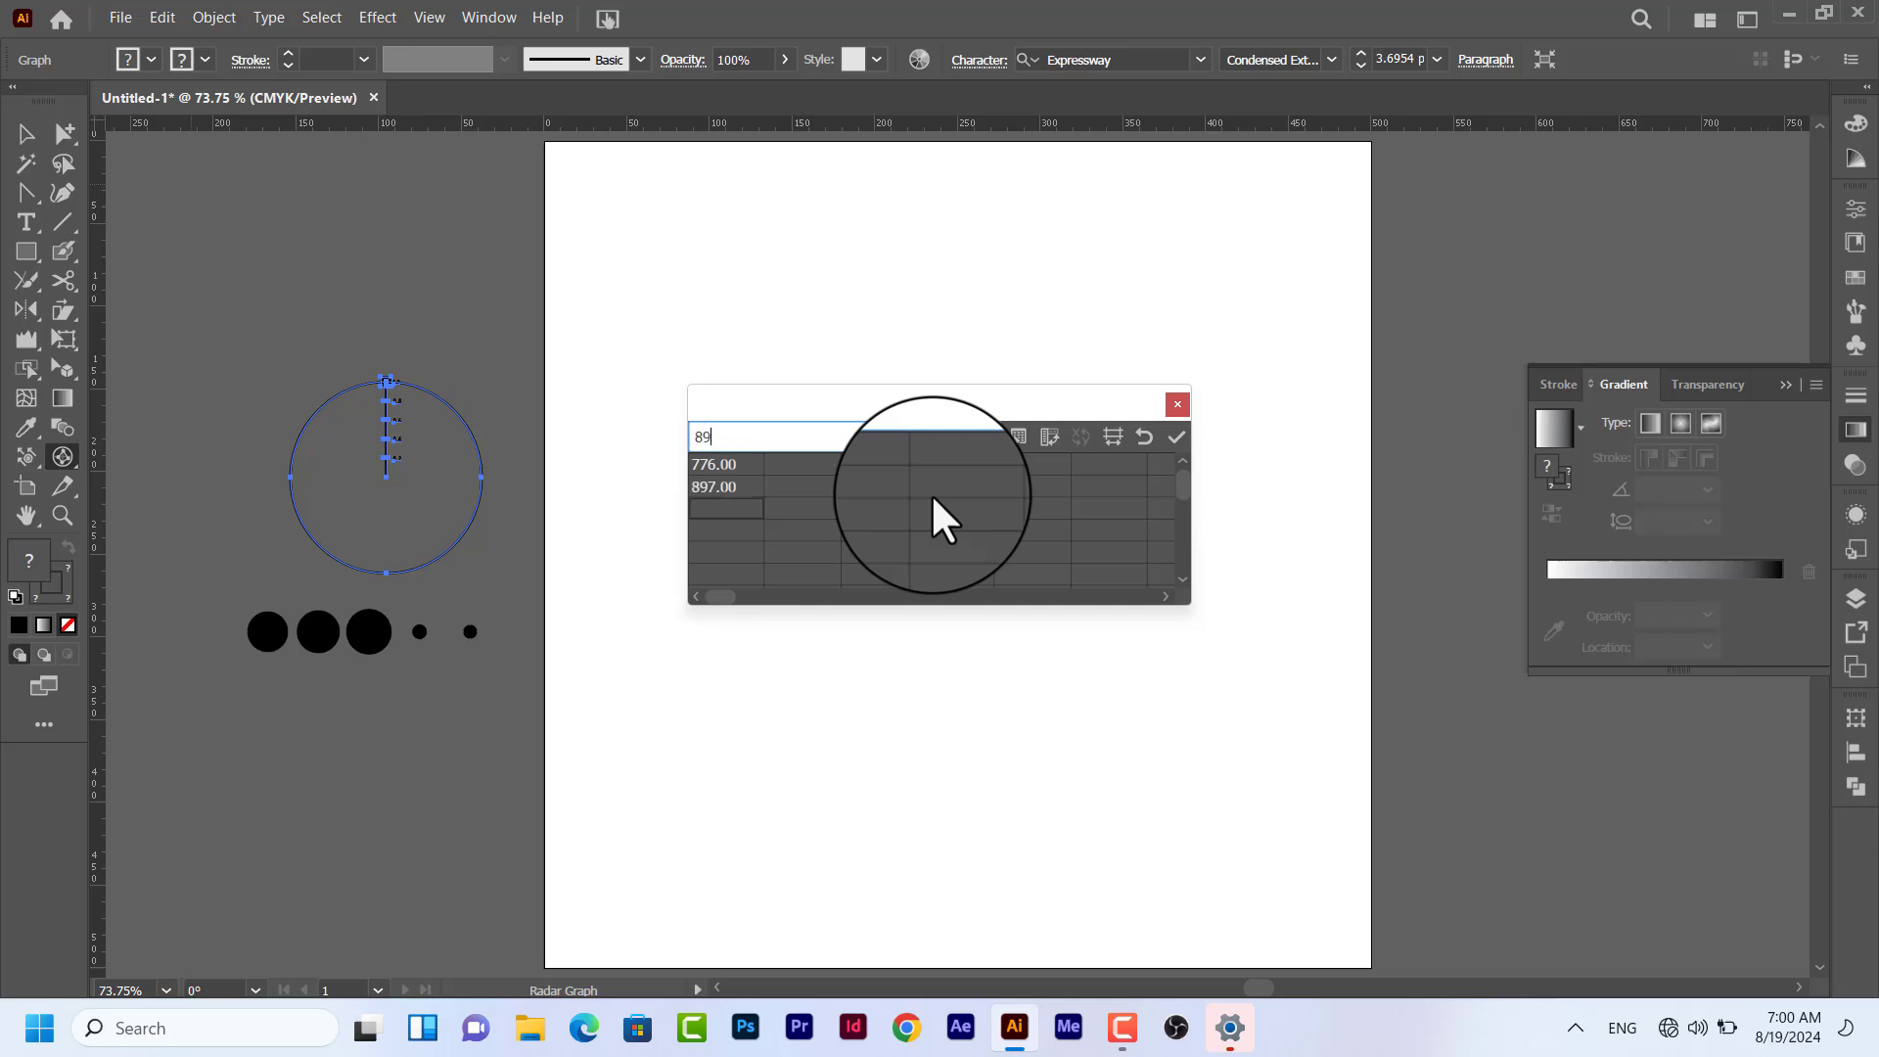
{"action": "type", "text": "8978"}
{"action": "key", "text": "Return"}
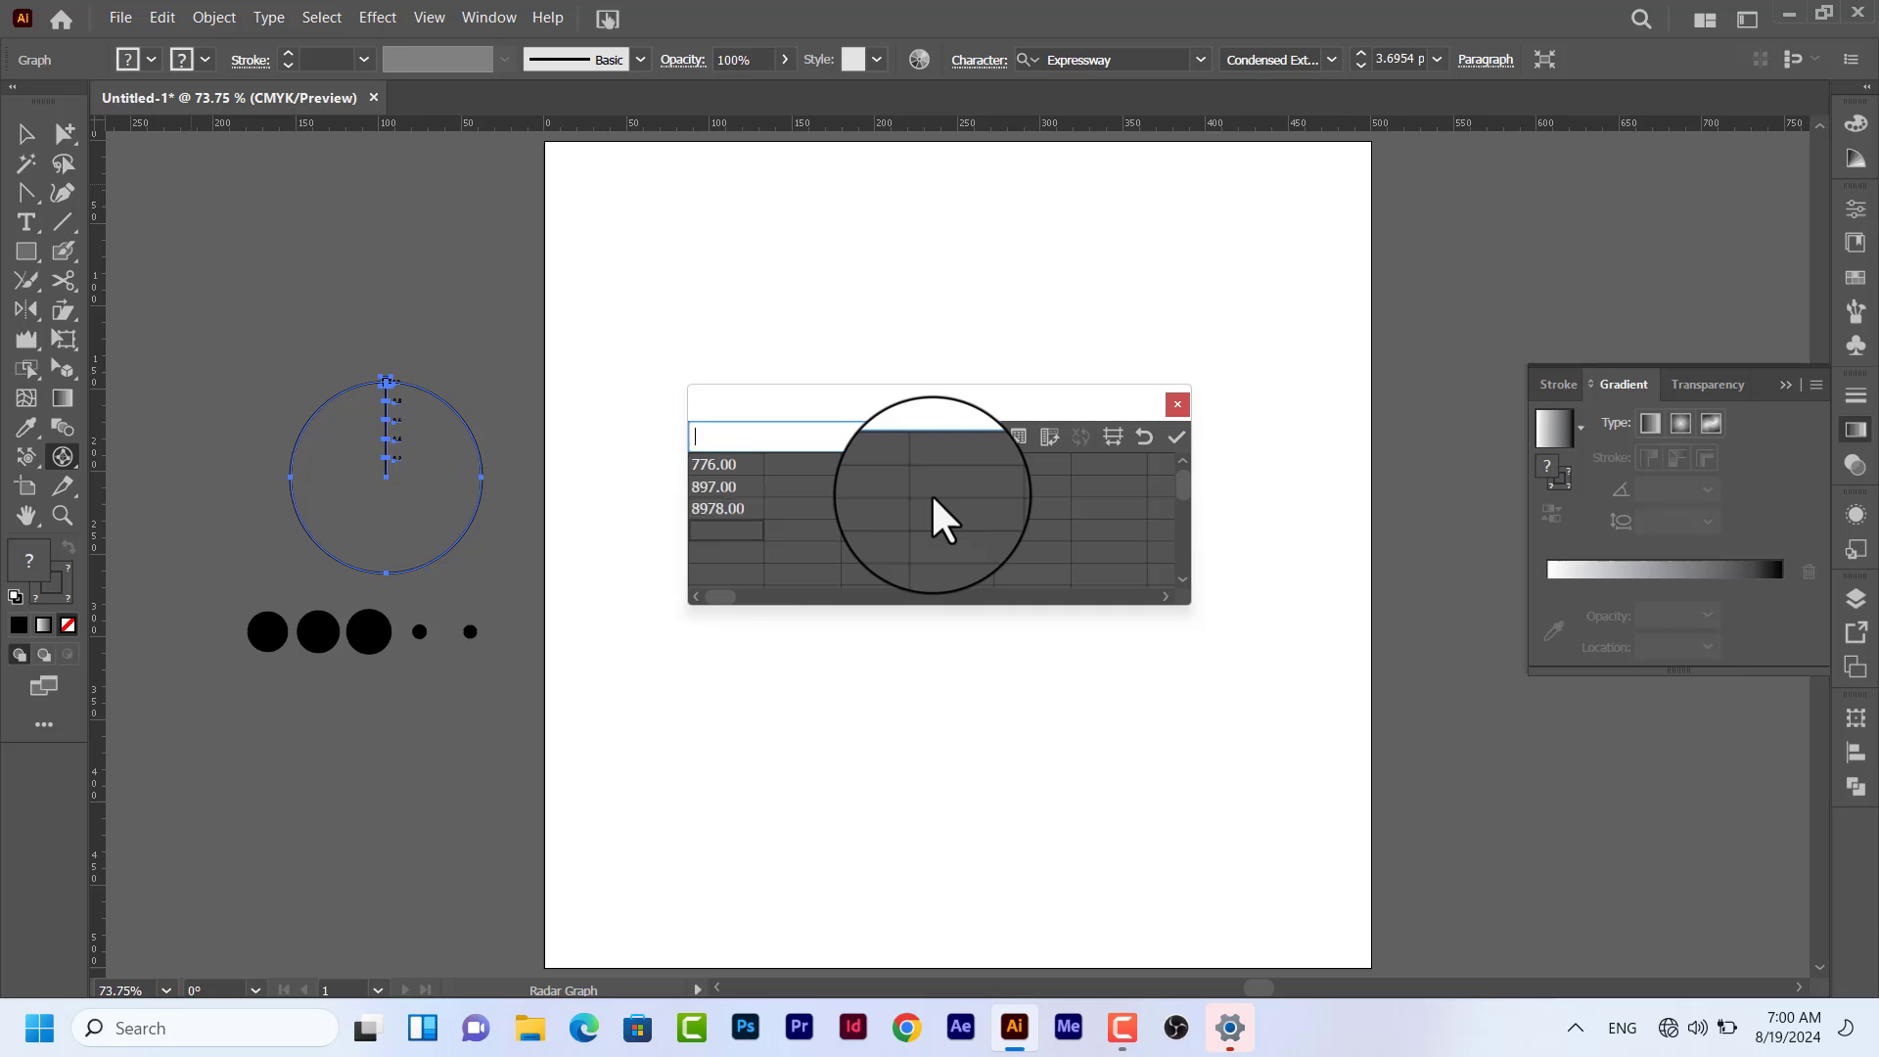
{"action": "left_click", "coordinate": [1174, 437]}
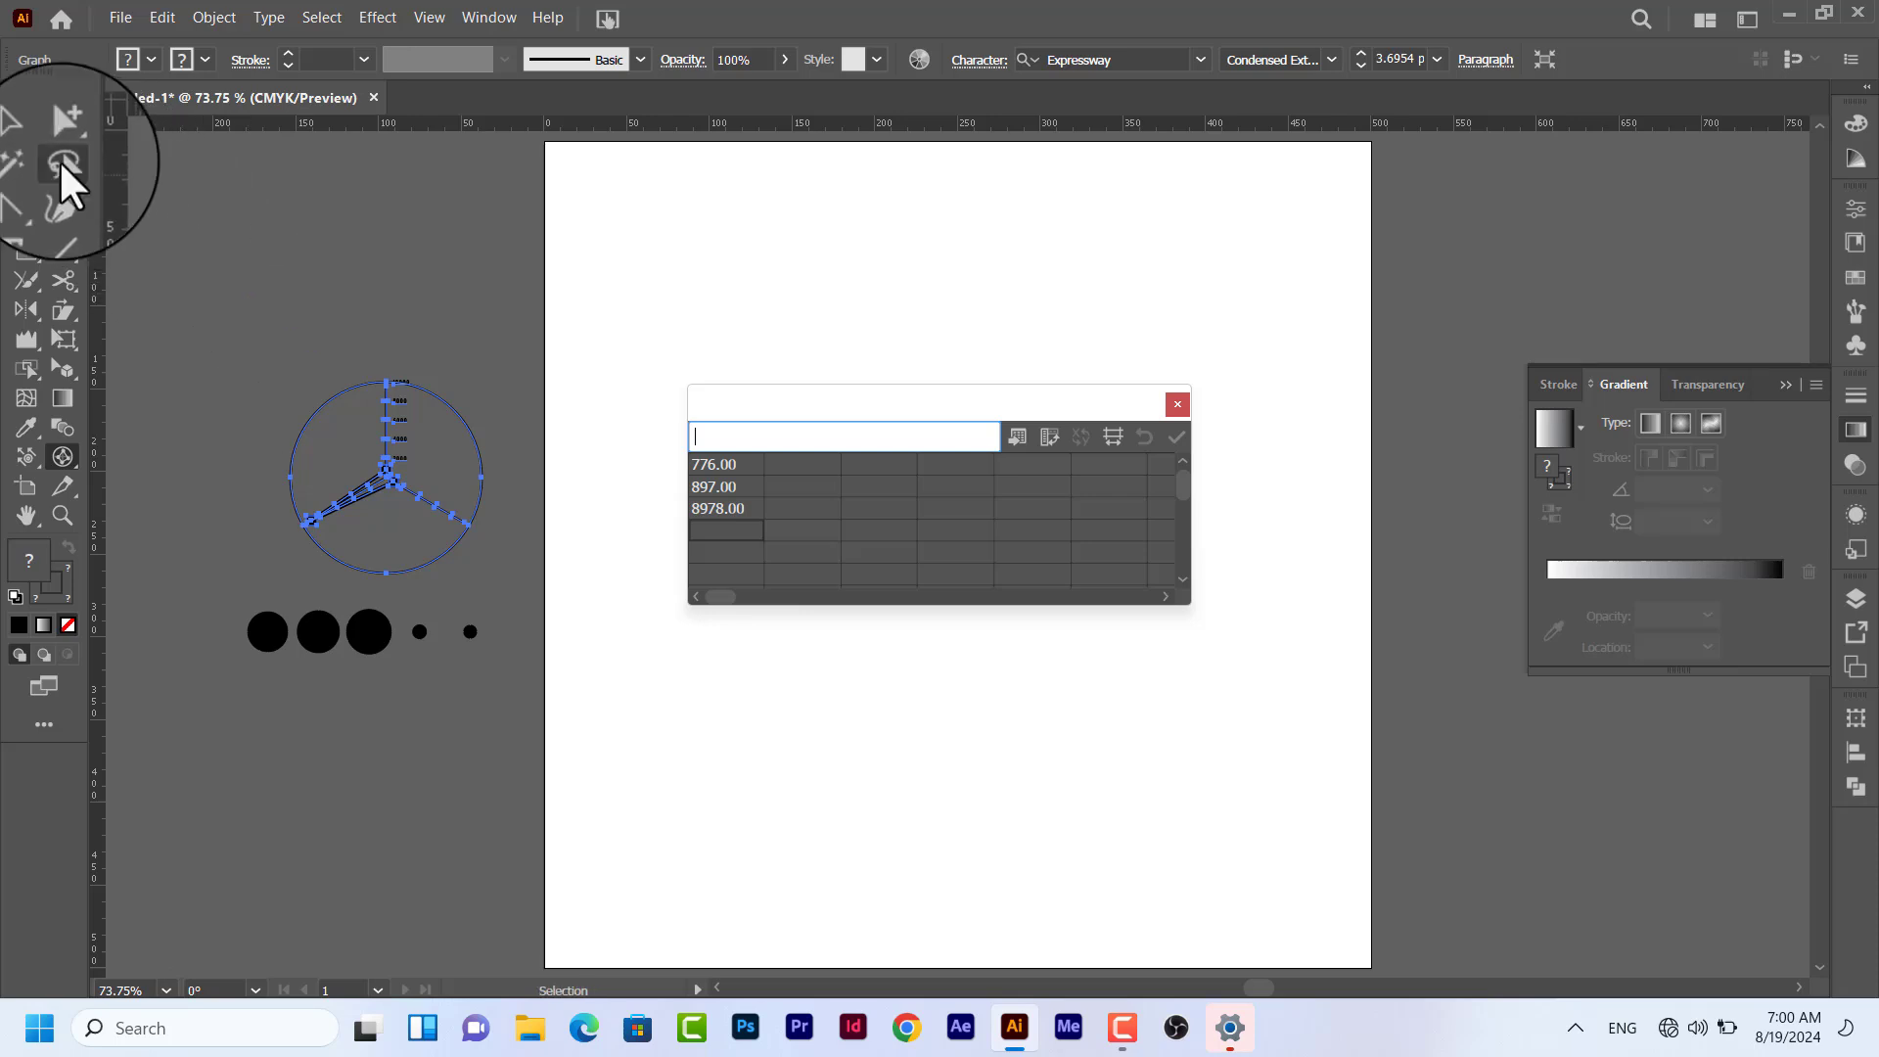
{"action": "left_click", "coordinate": [27, 133]}
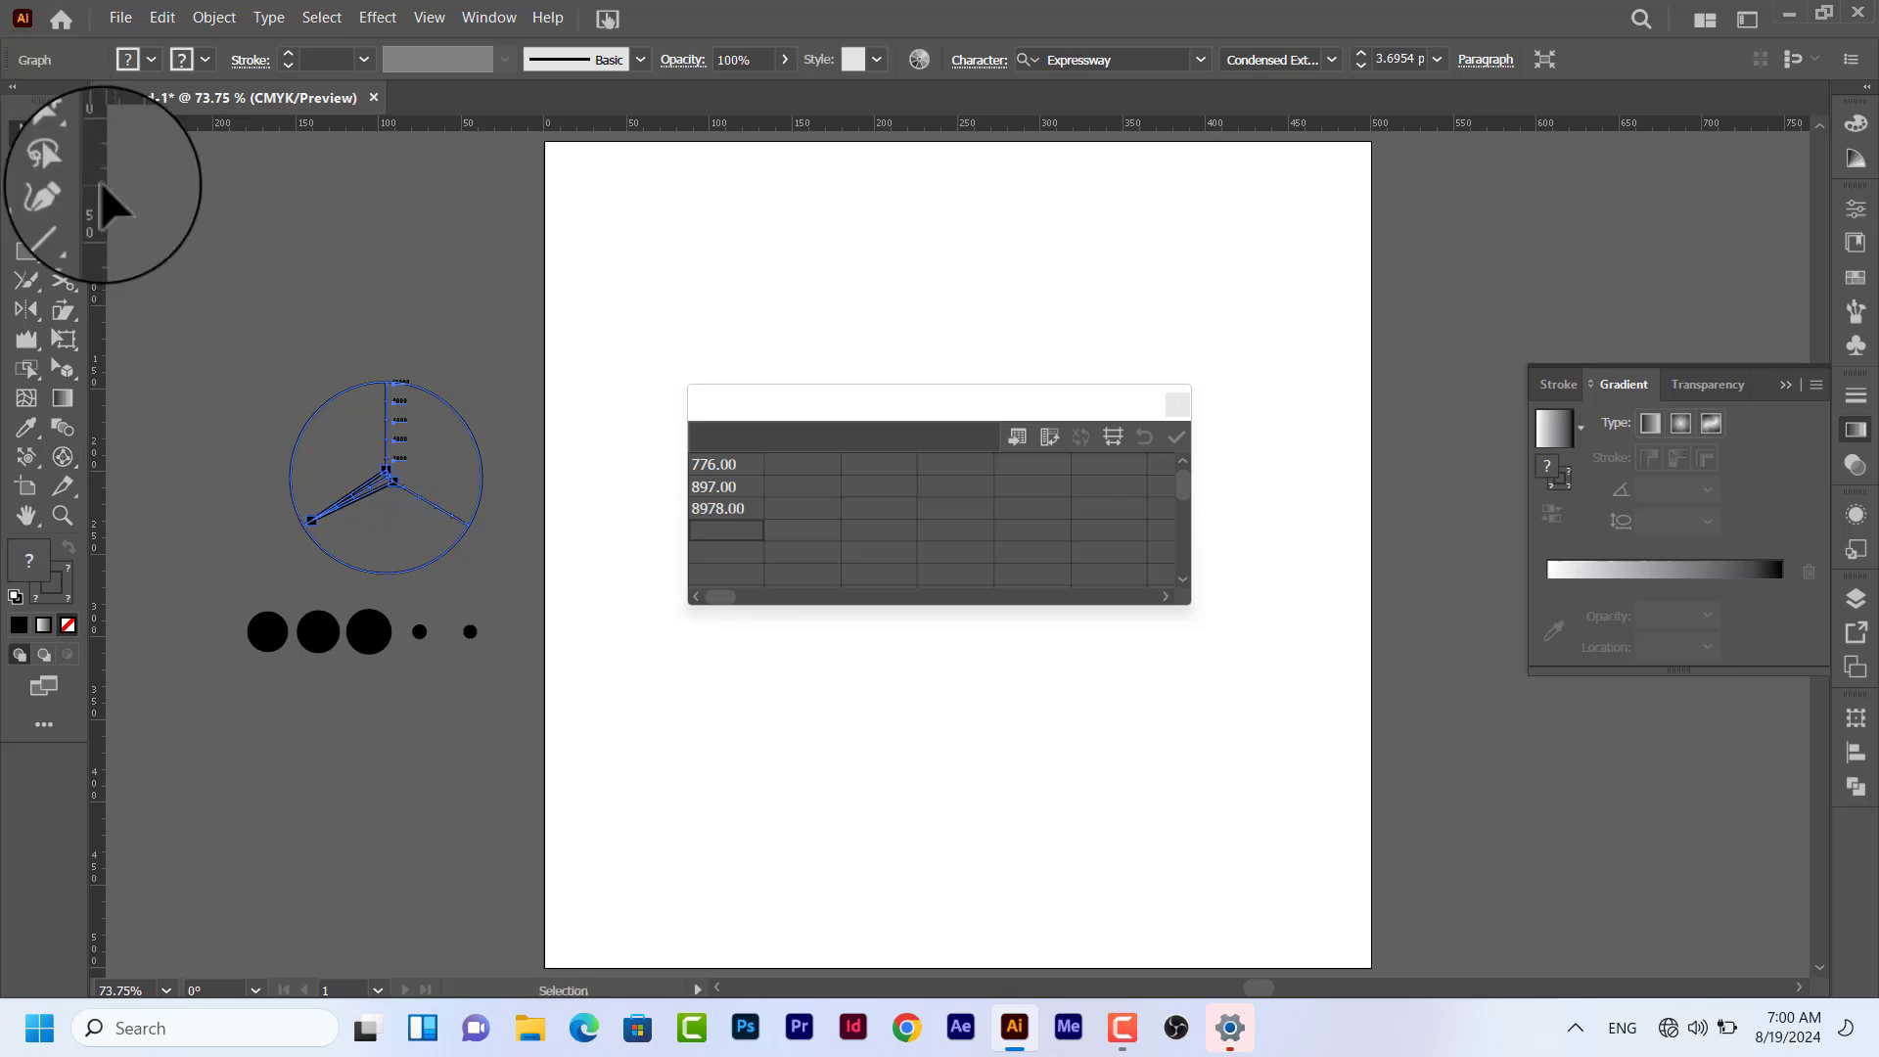
{"action": "left_click", "coordinate": [269, 244]}
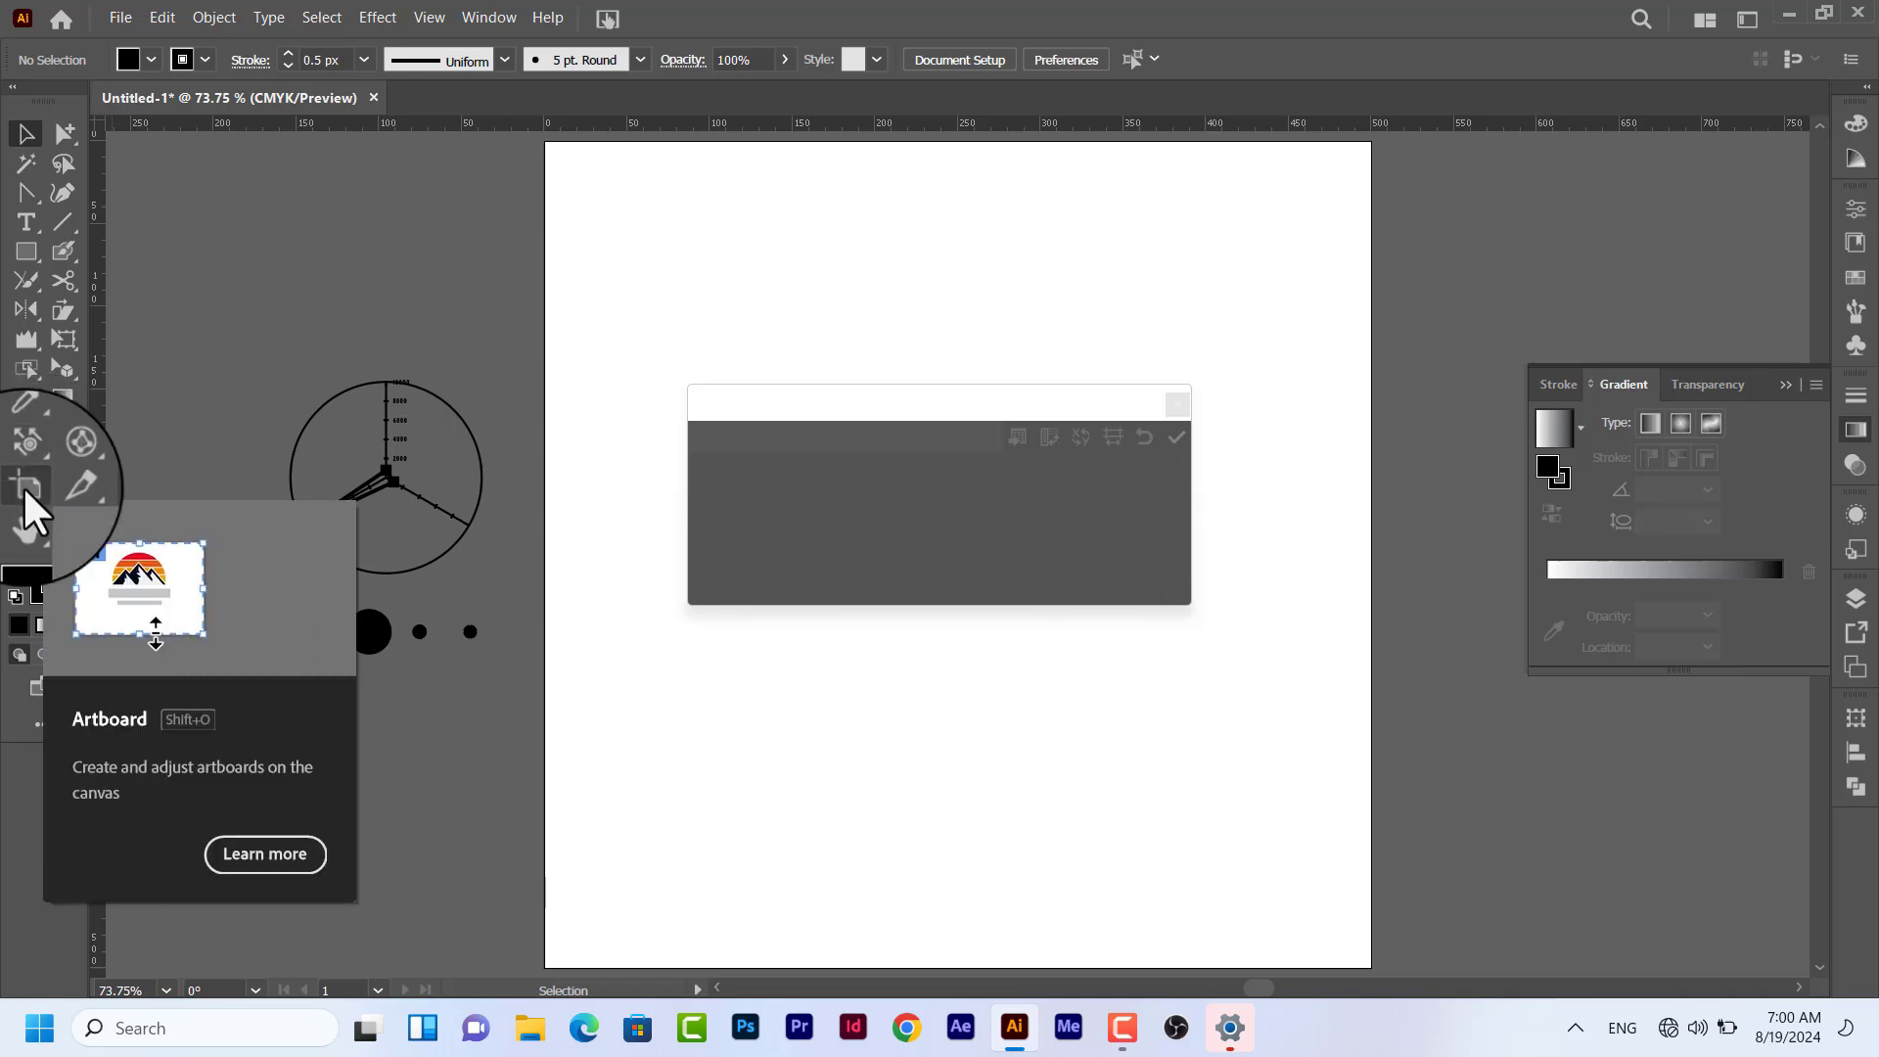
{"action": "key", "text": "ctrl+minus"}
{"action": "key", "text": "ctrl+minus"}
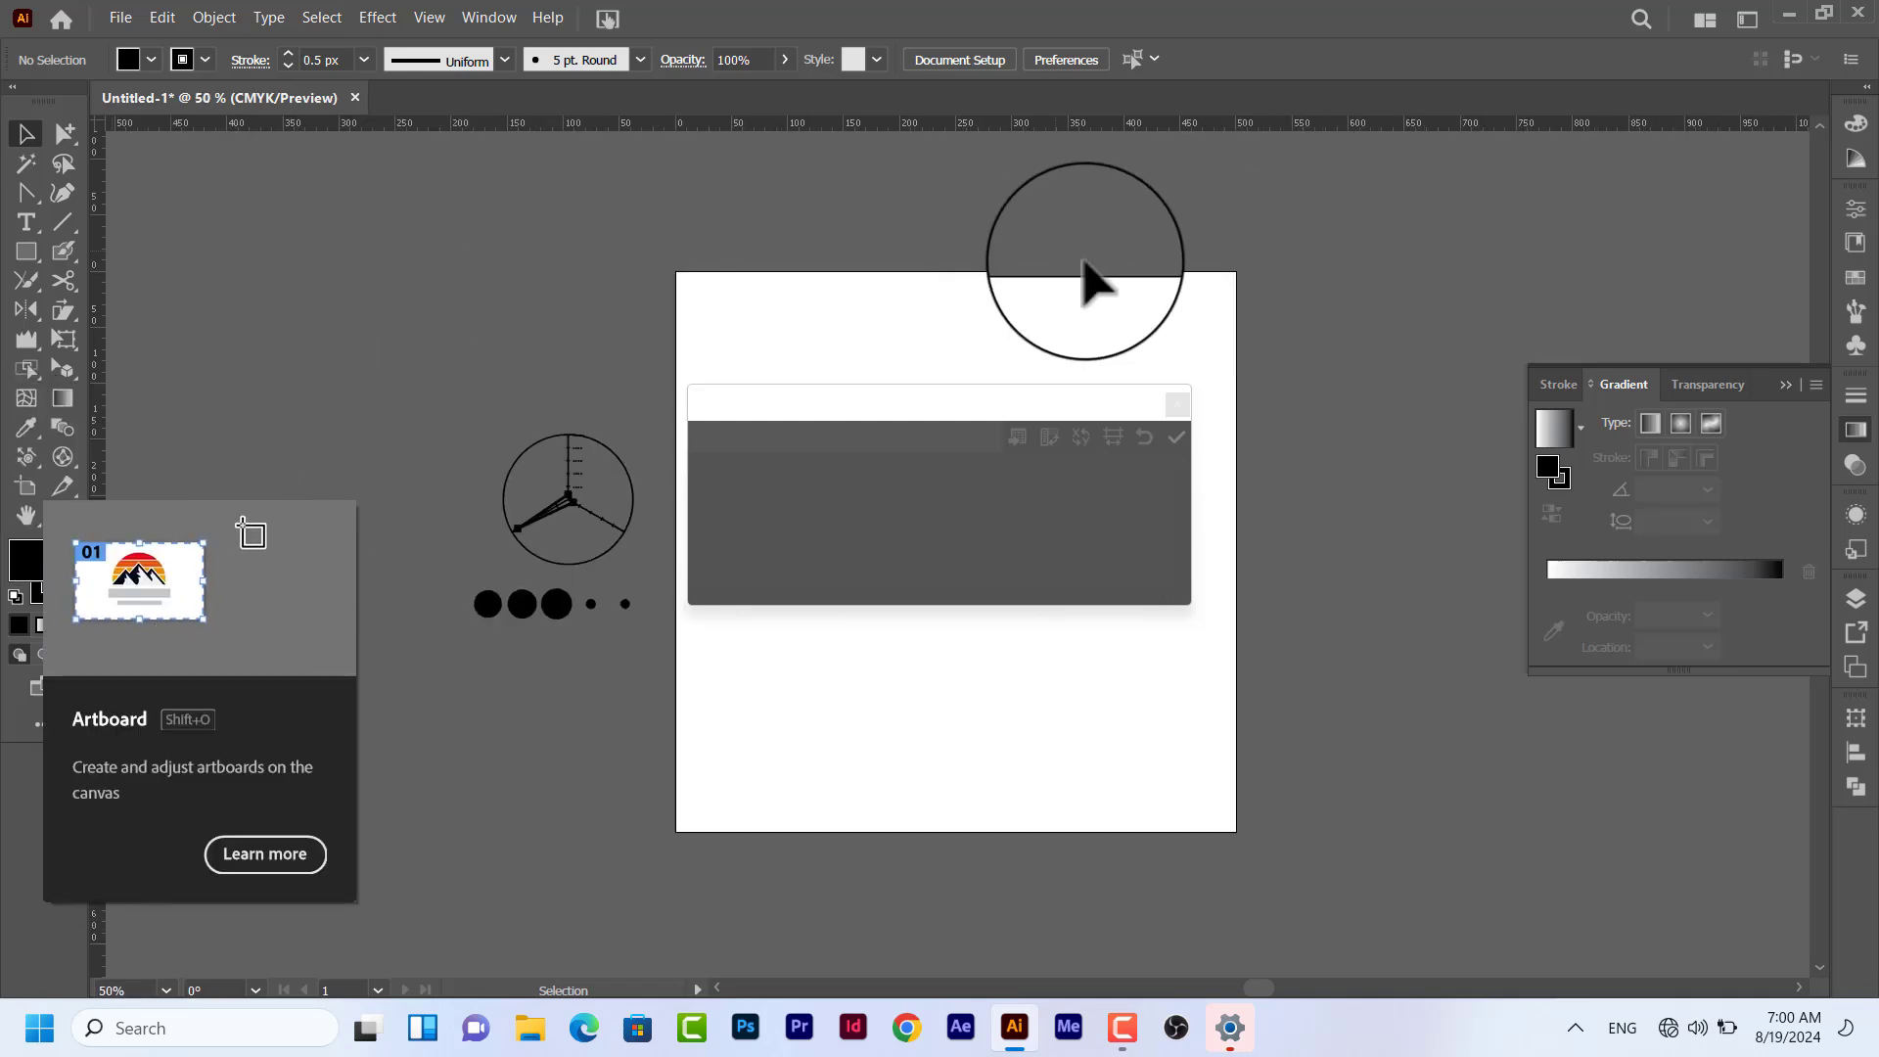
{"action": "left_click", "coordinate": [1175, 407]}
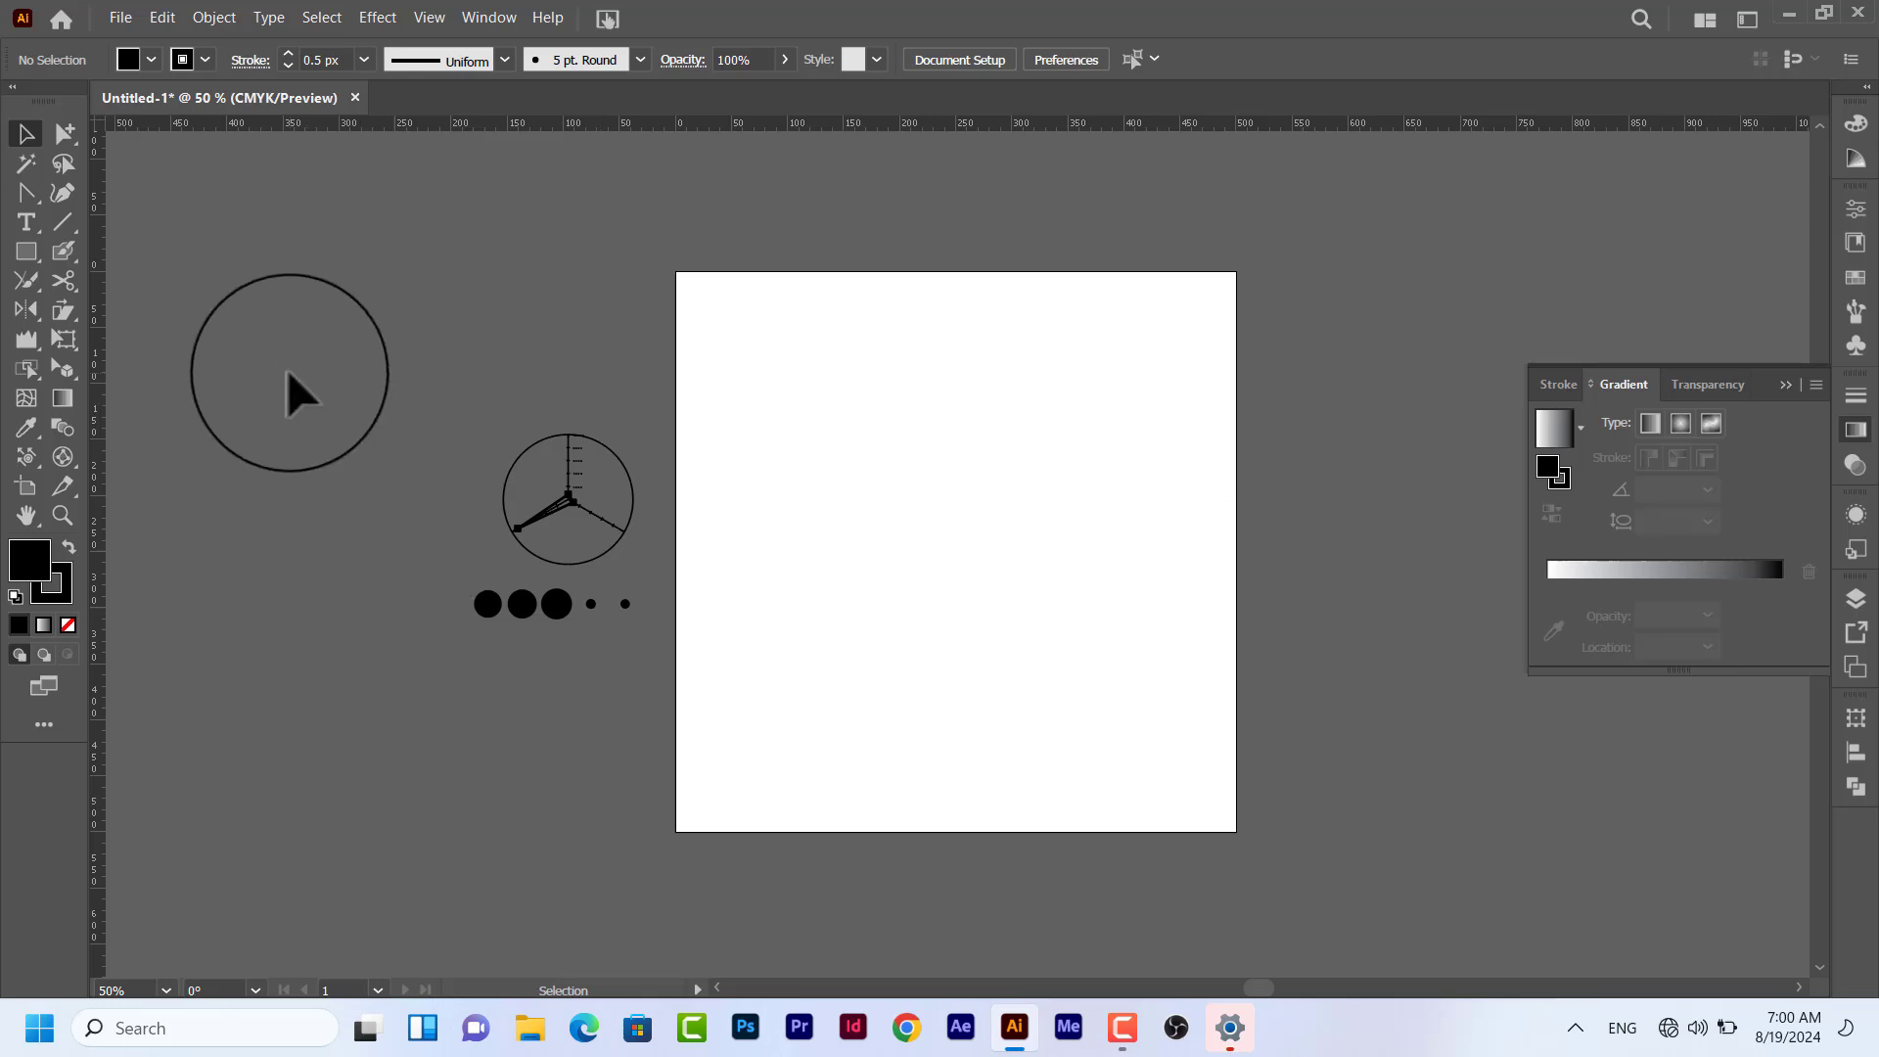
Delete both graphs and duplicate Artboard 1 to its left, centred at about X -271 px, Y 253 px.
{"action": "key", "text": "ctrl+a"}
{"action": "key", "text": "Delete"}
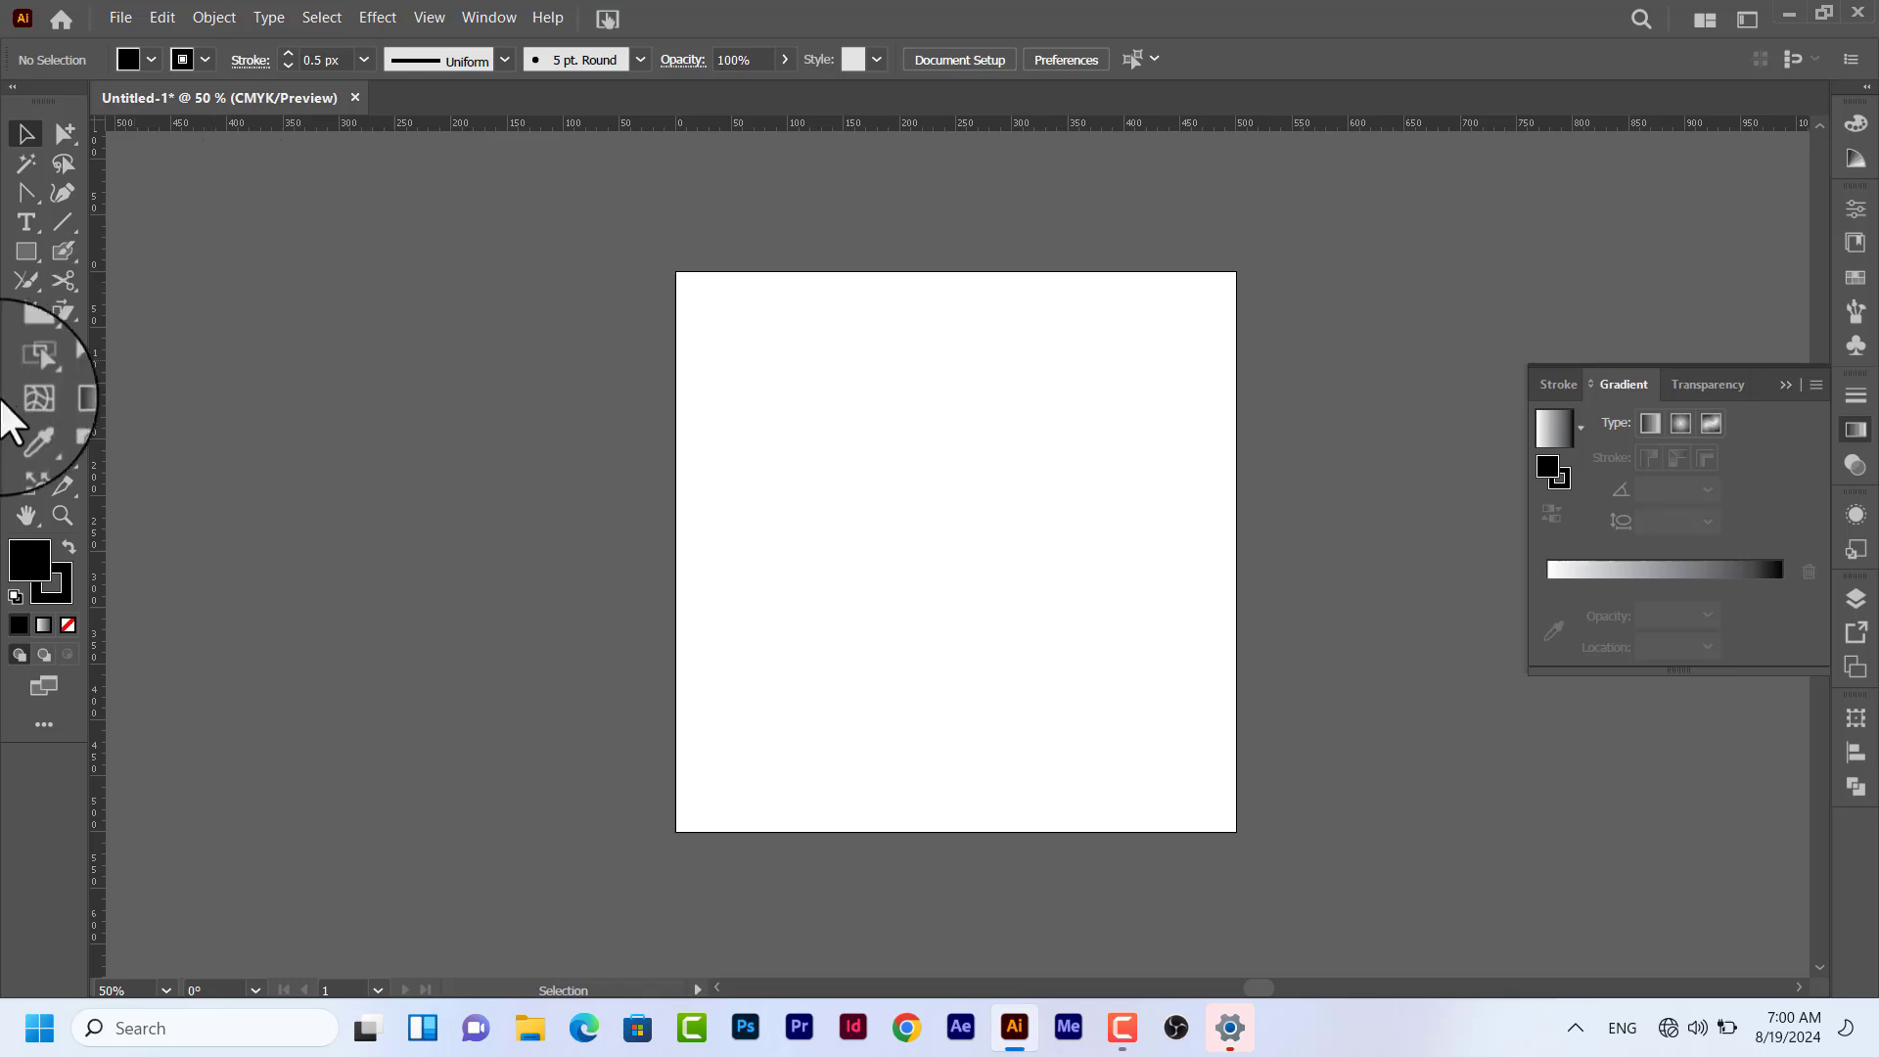
{"action": "left_click", "coordinate": [26, 486]}
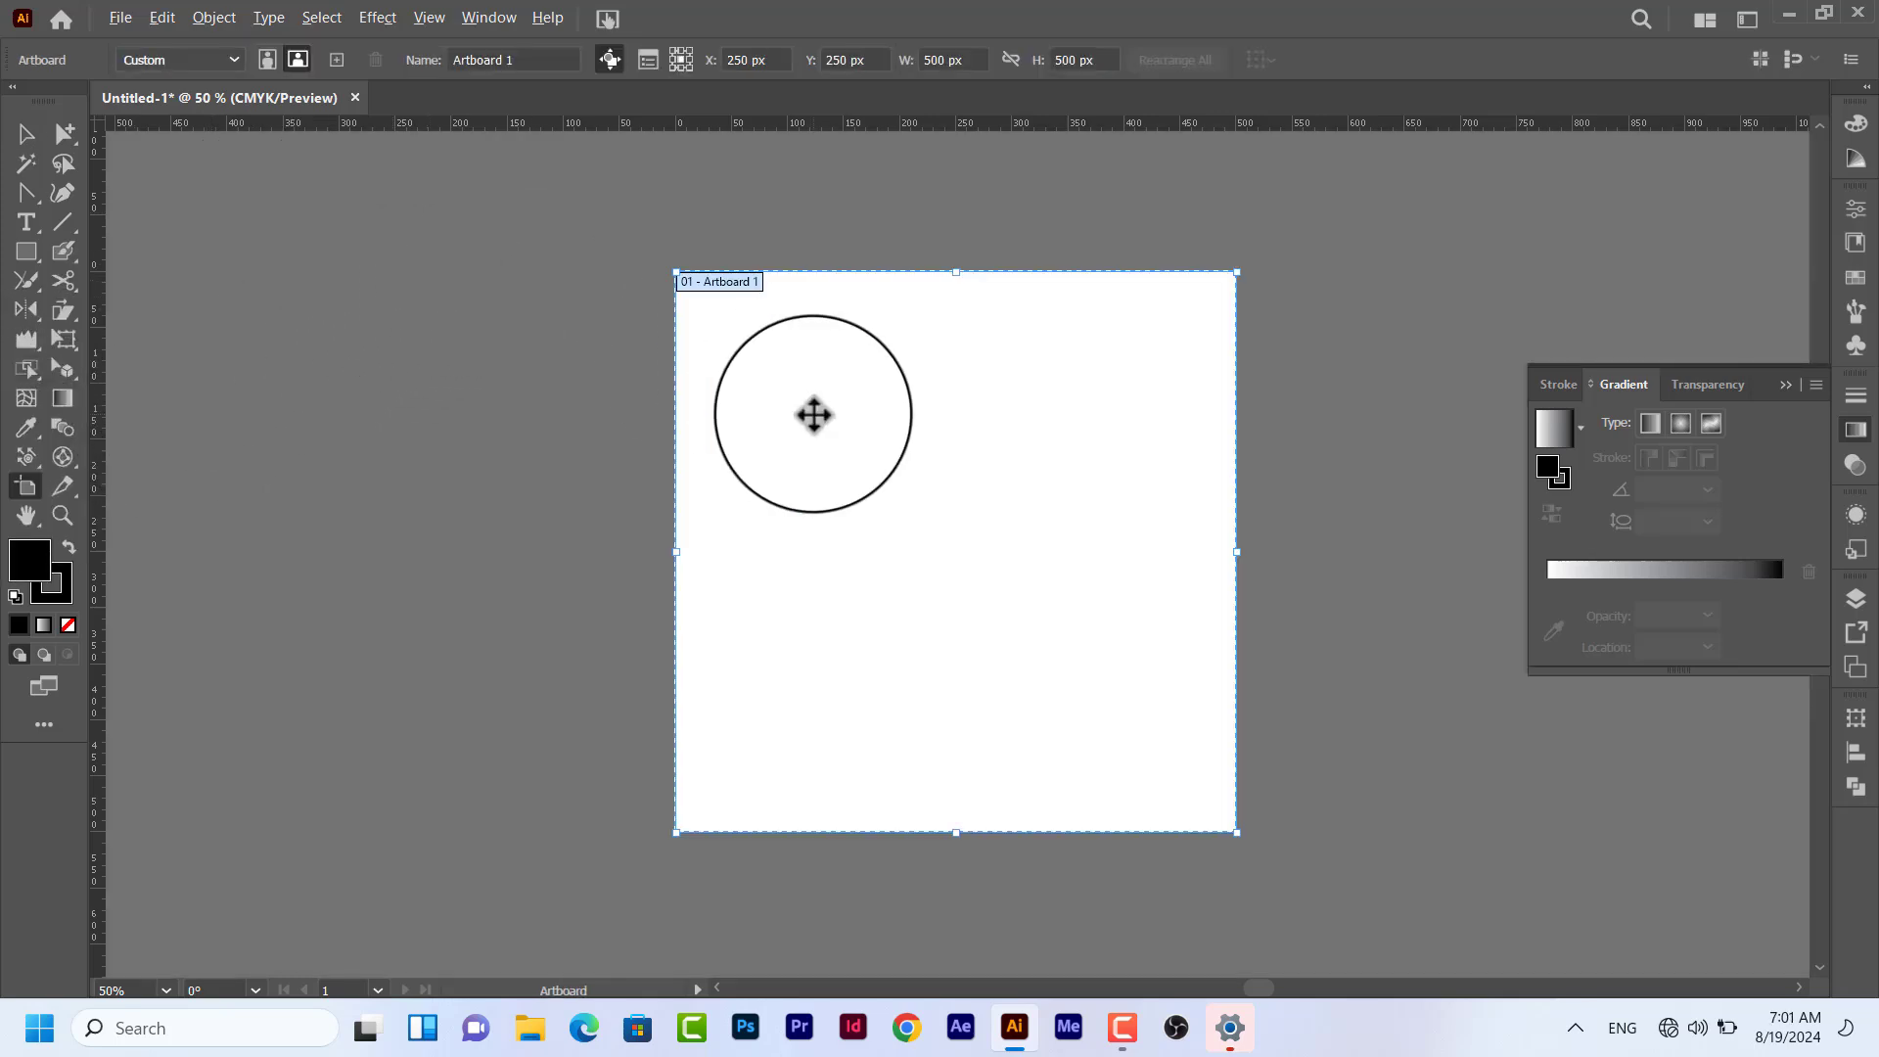
{"action": "left_click_drag", "start_coordinate": [813, 415], "coordinate": [229, 448]}
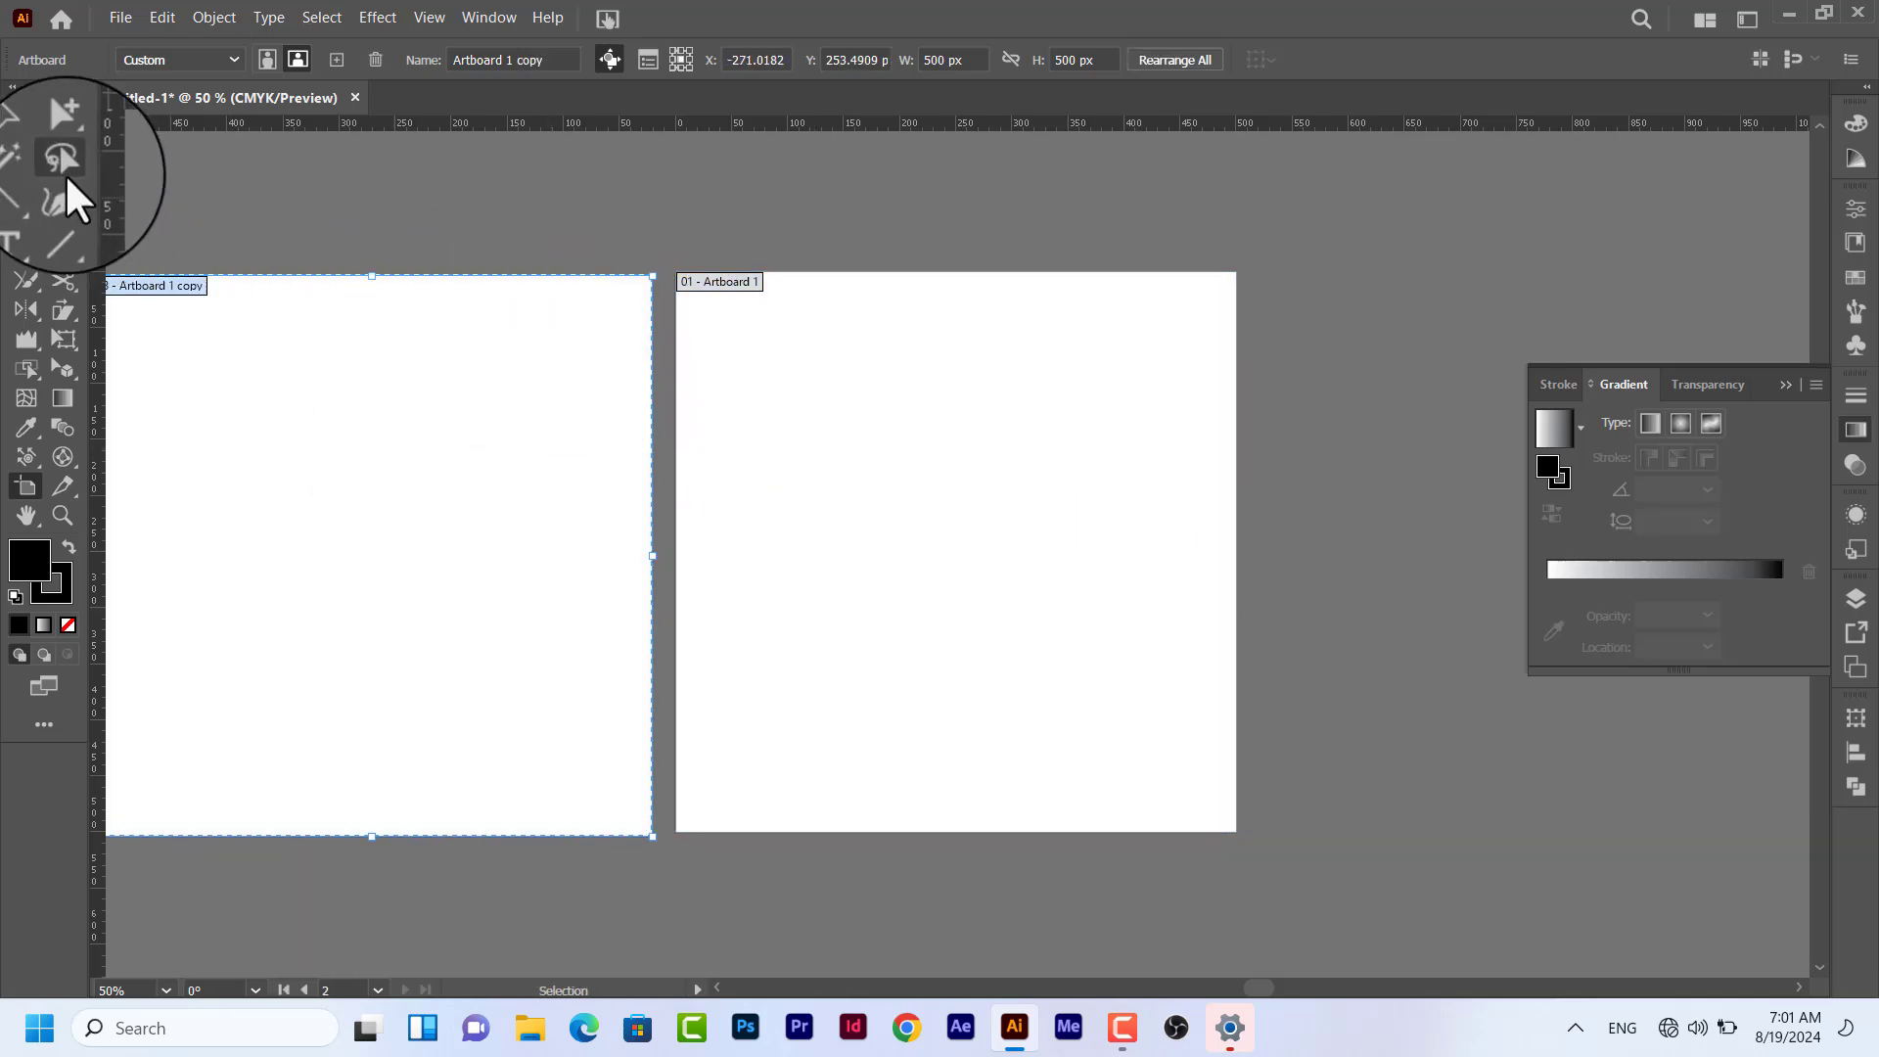
{"action": "left_click", "coordinate": [26, 135]}
Make the original artboard active and collapse the Gradient panel.
{"action": "key", "text": "ctrl+0"}
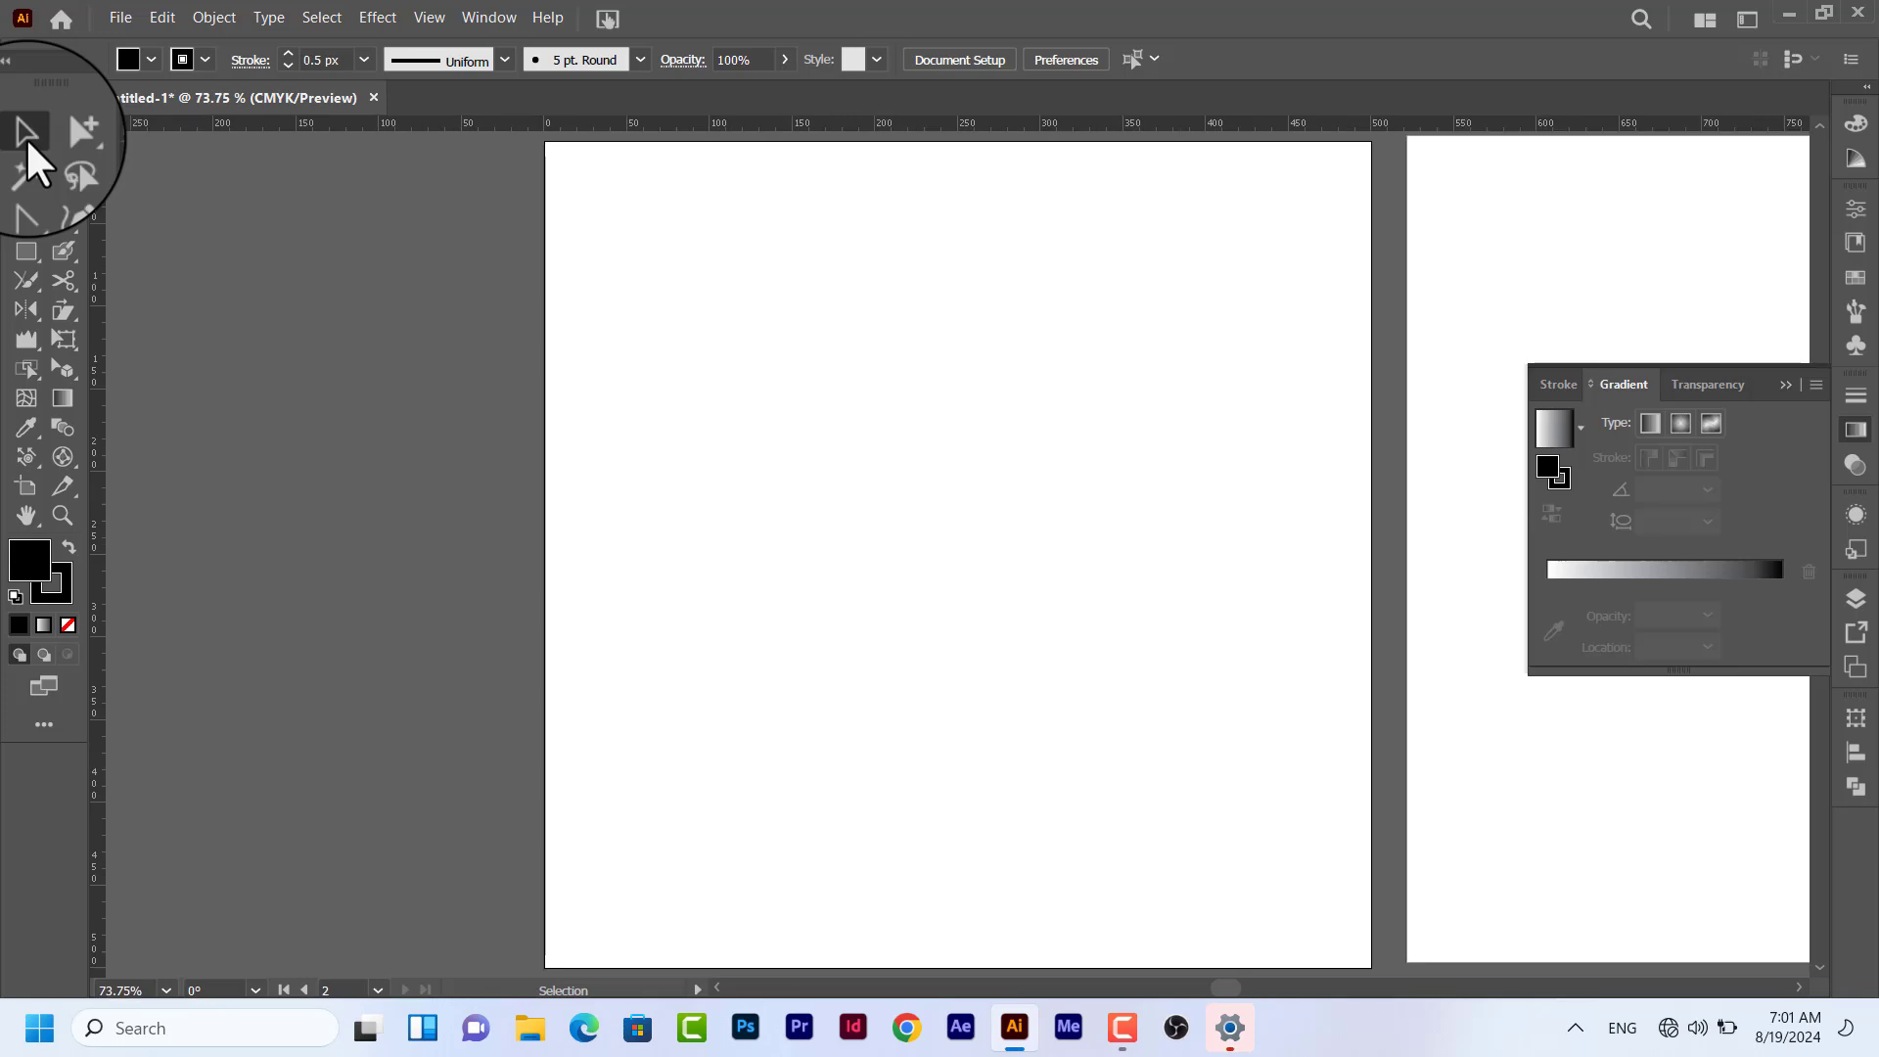
{"action": "key", "text": "ctrl+1"}
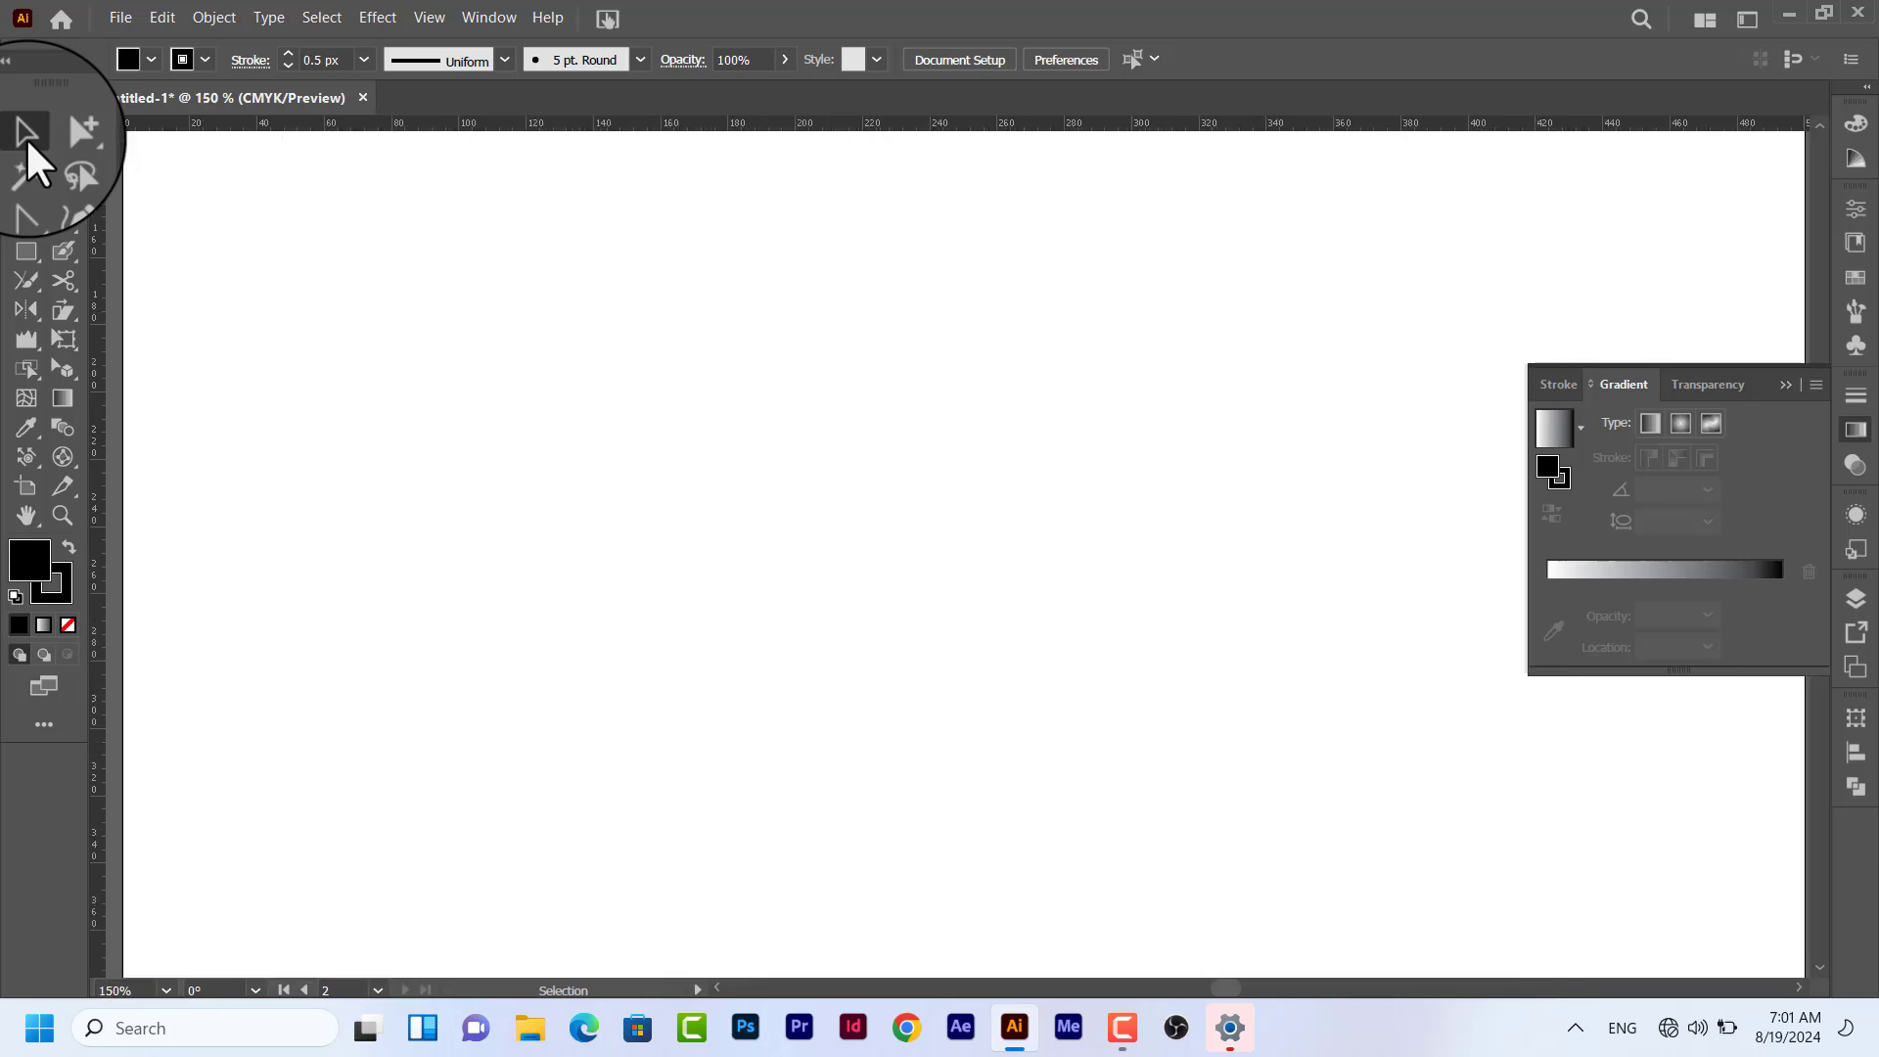
{"action": "key", "text": "ctrl+alt+0"}
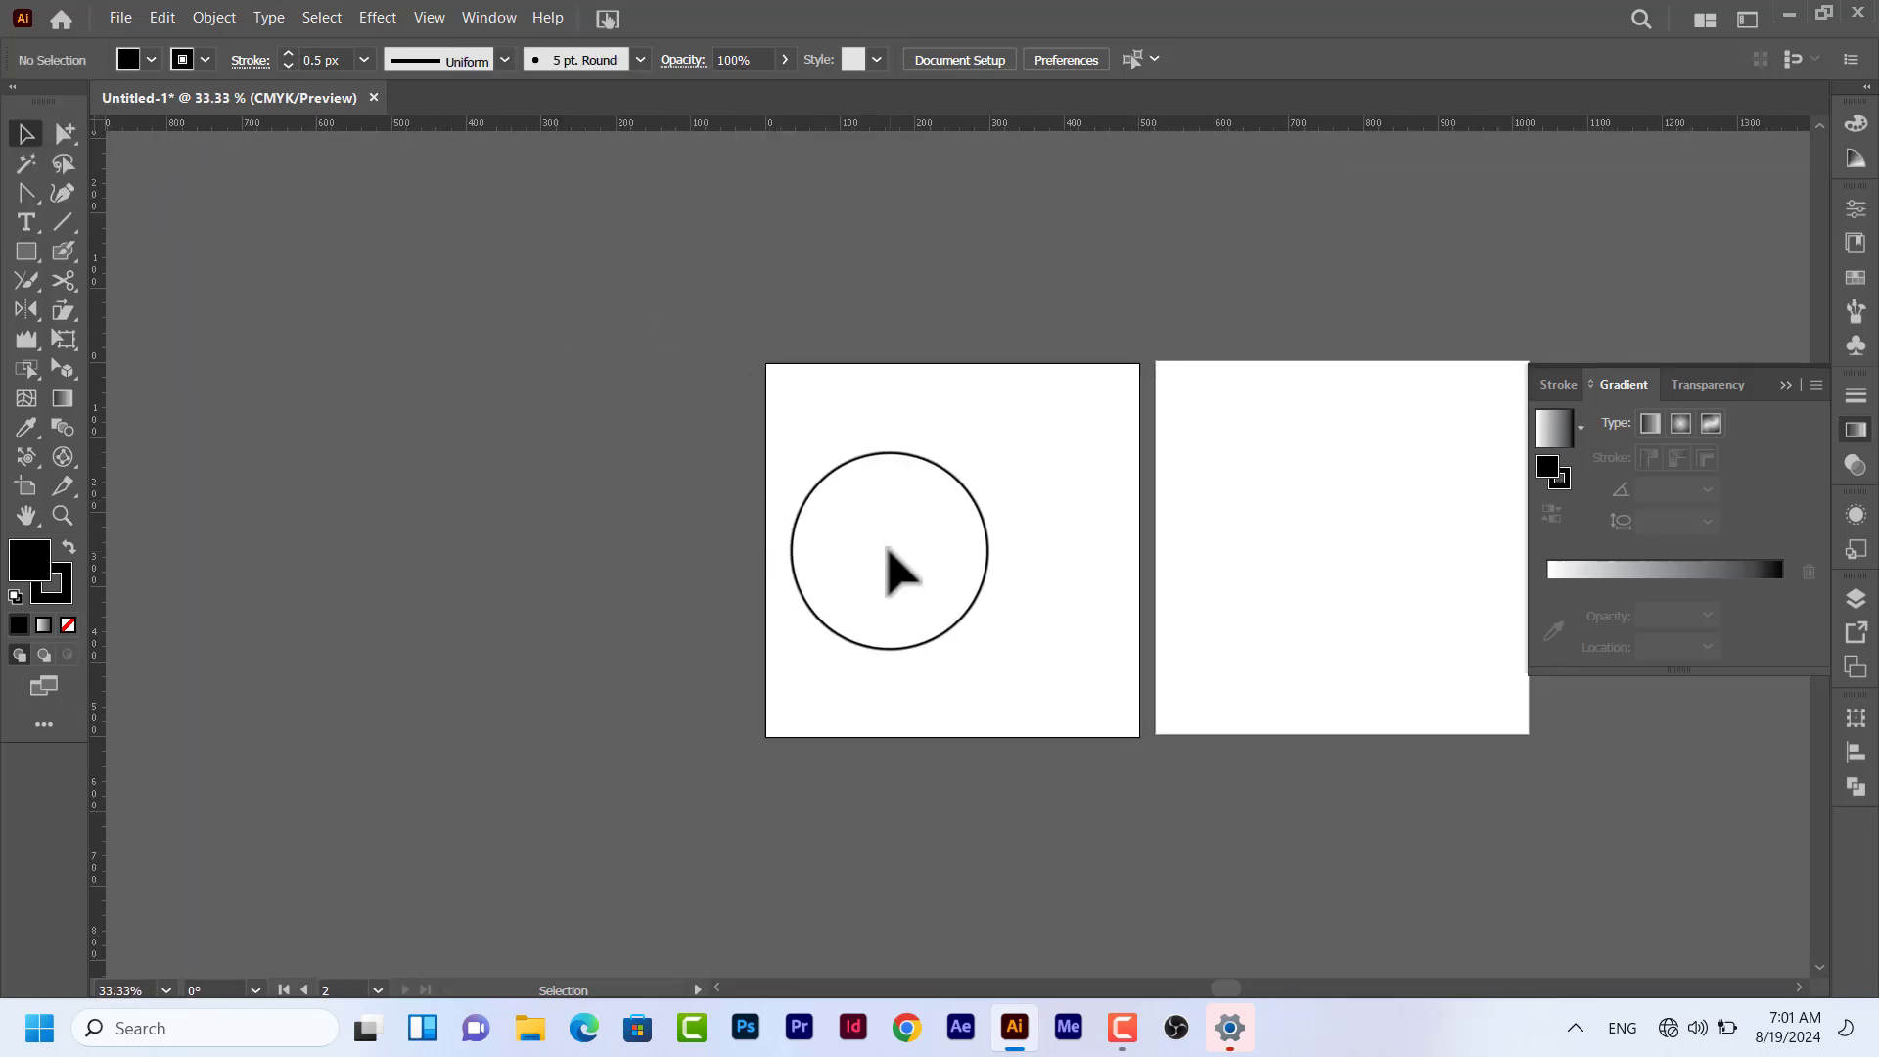
{"action": "left_click", "coordinate": [1472, 455]}
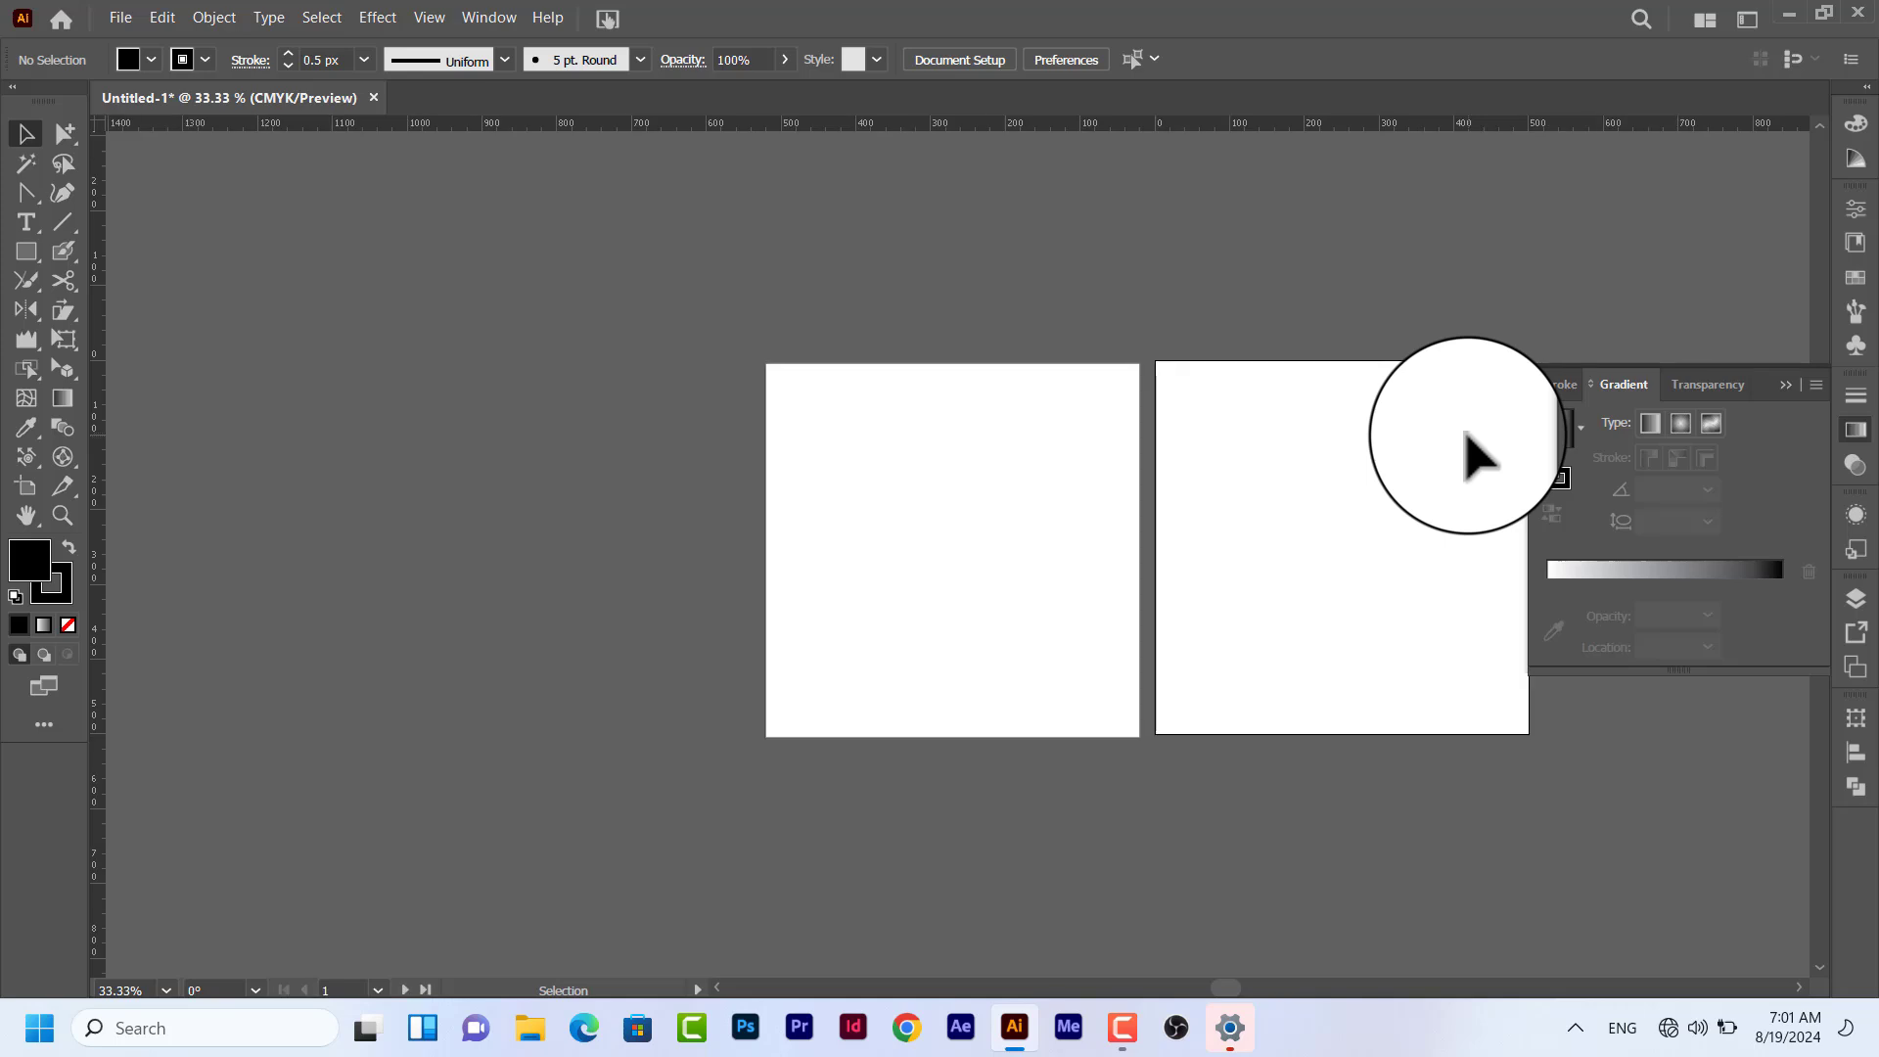
{"action": "left_click", "coordinate": [1785, 379]}
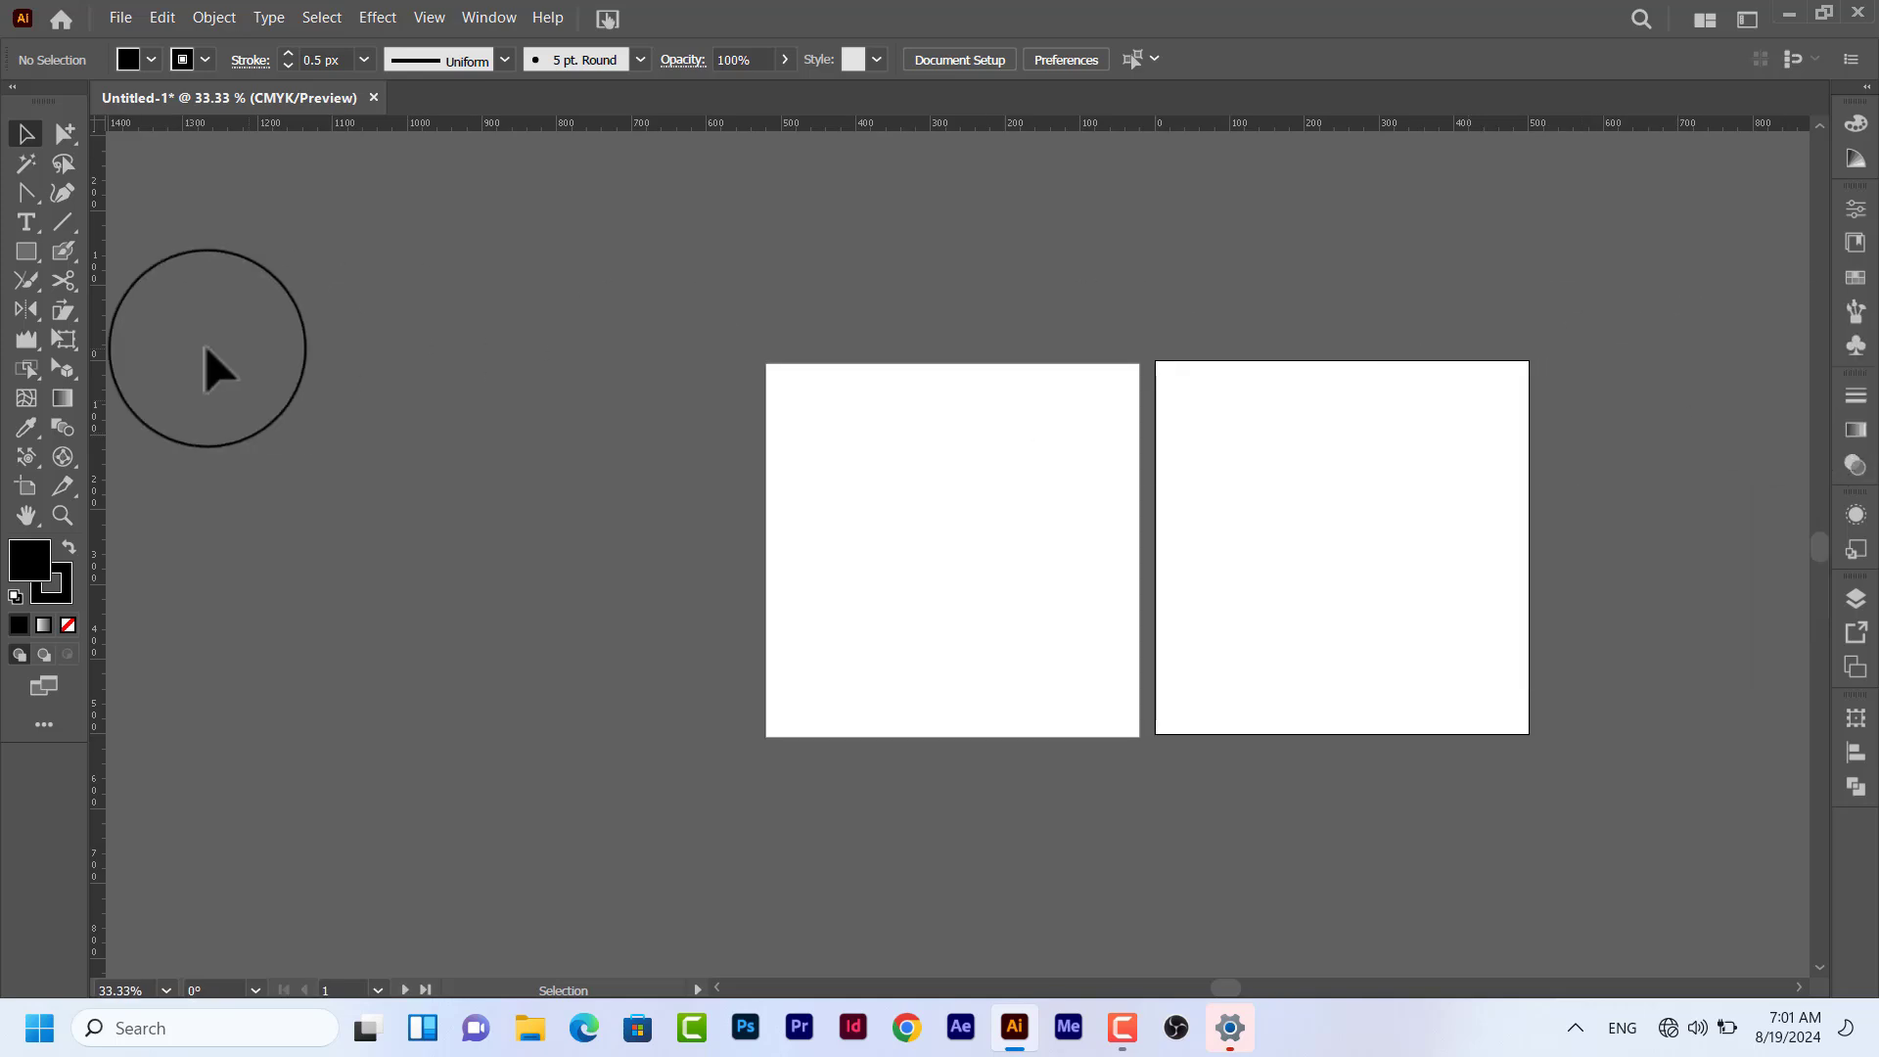
Open the Artboard Options for Artboard 1 and close them again.
{"action": "left_click", "coordinate": [25, 487]}
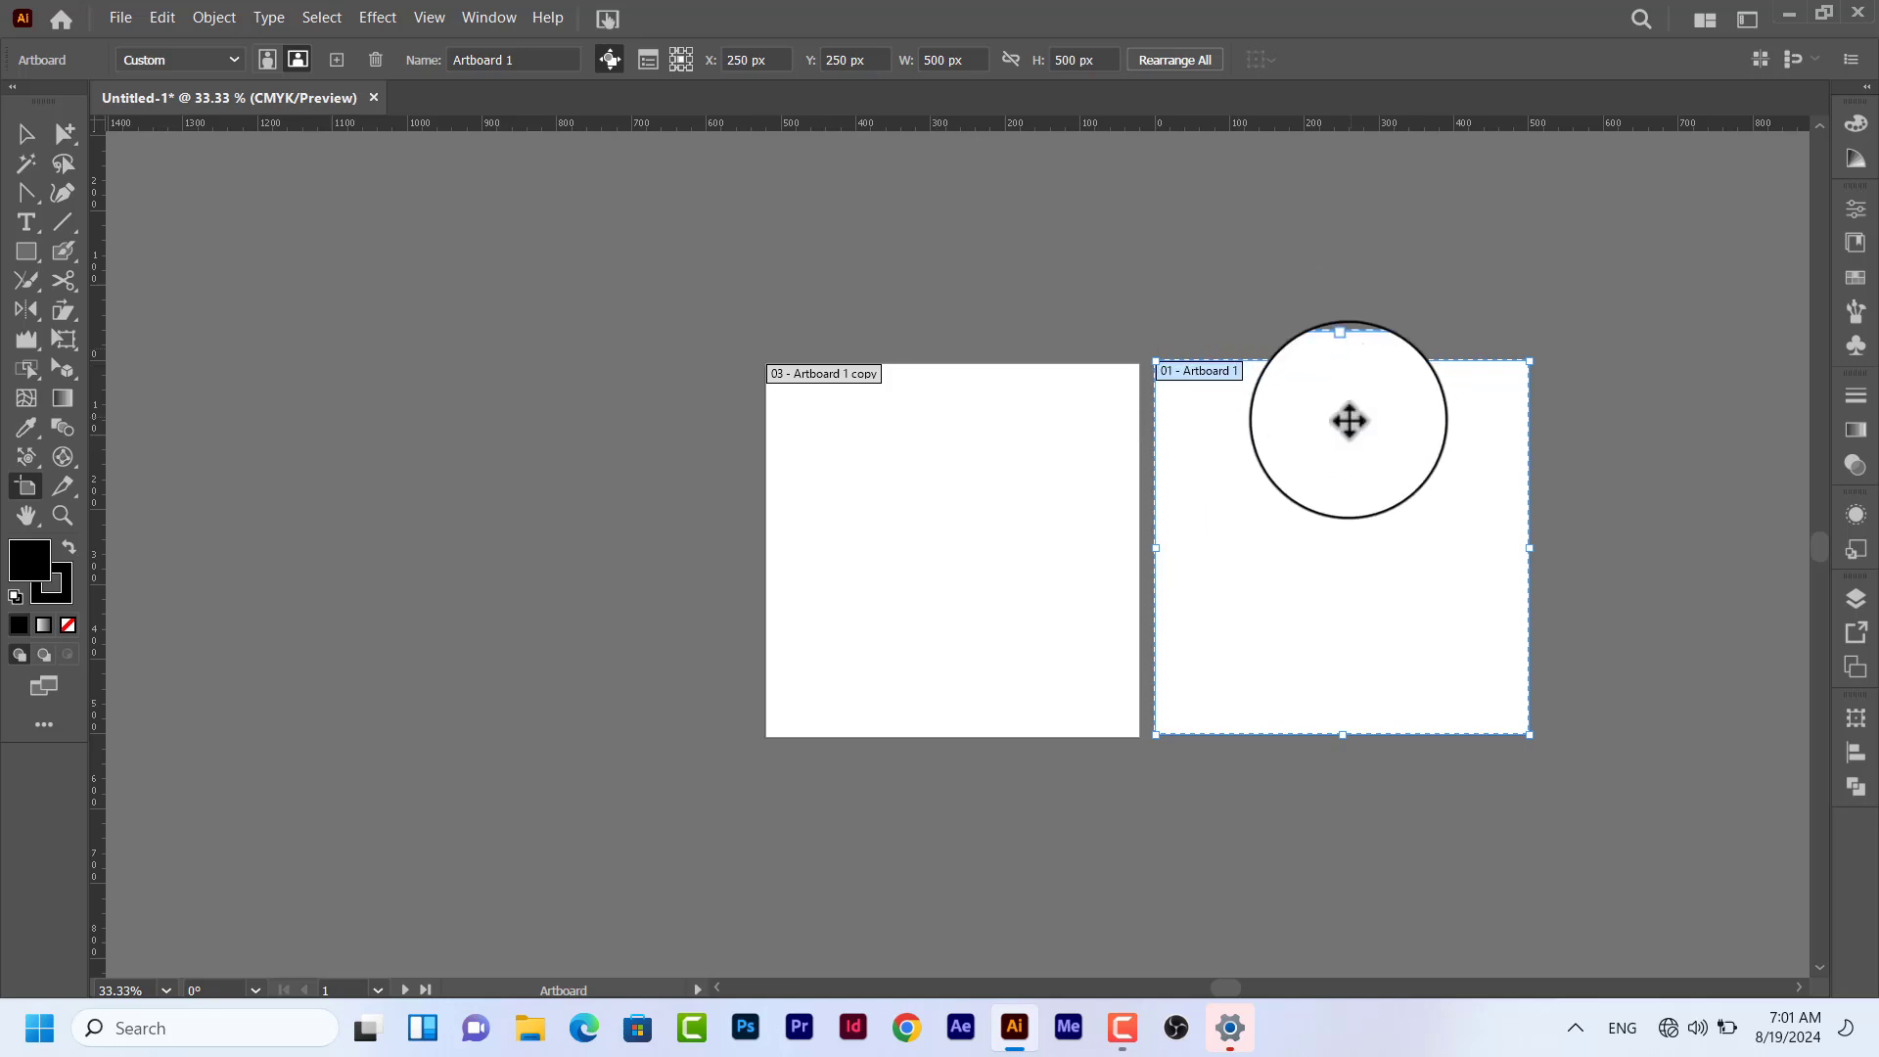
{"action": "double_click", "coordinate": [1292, 475]}
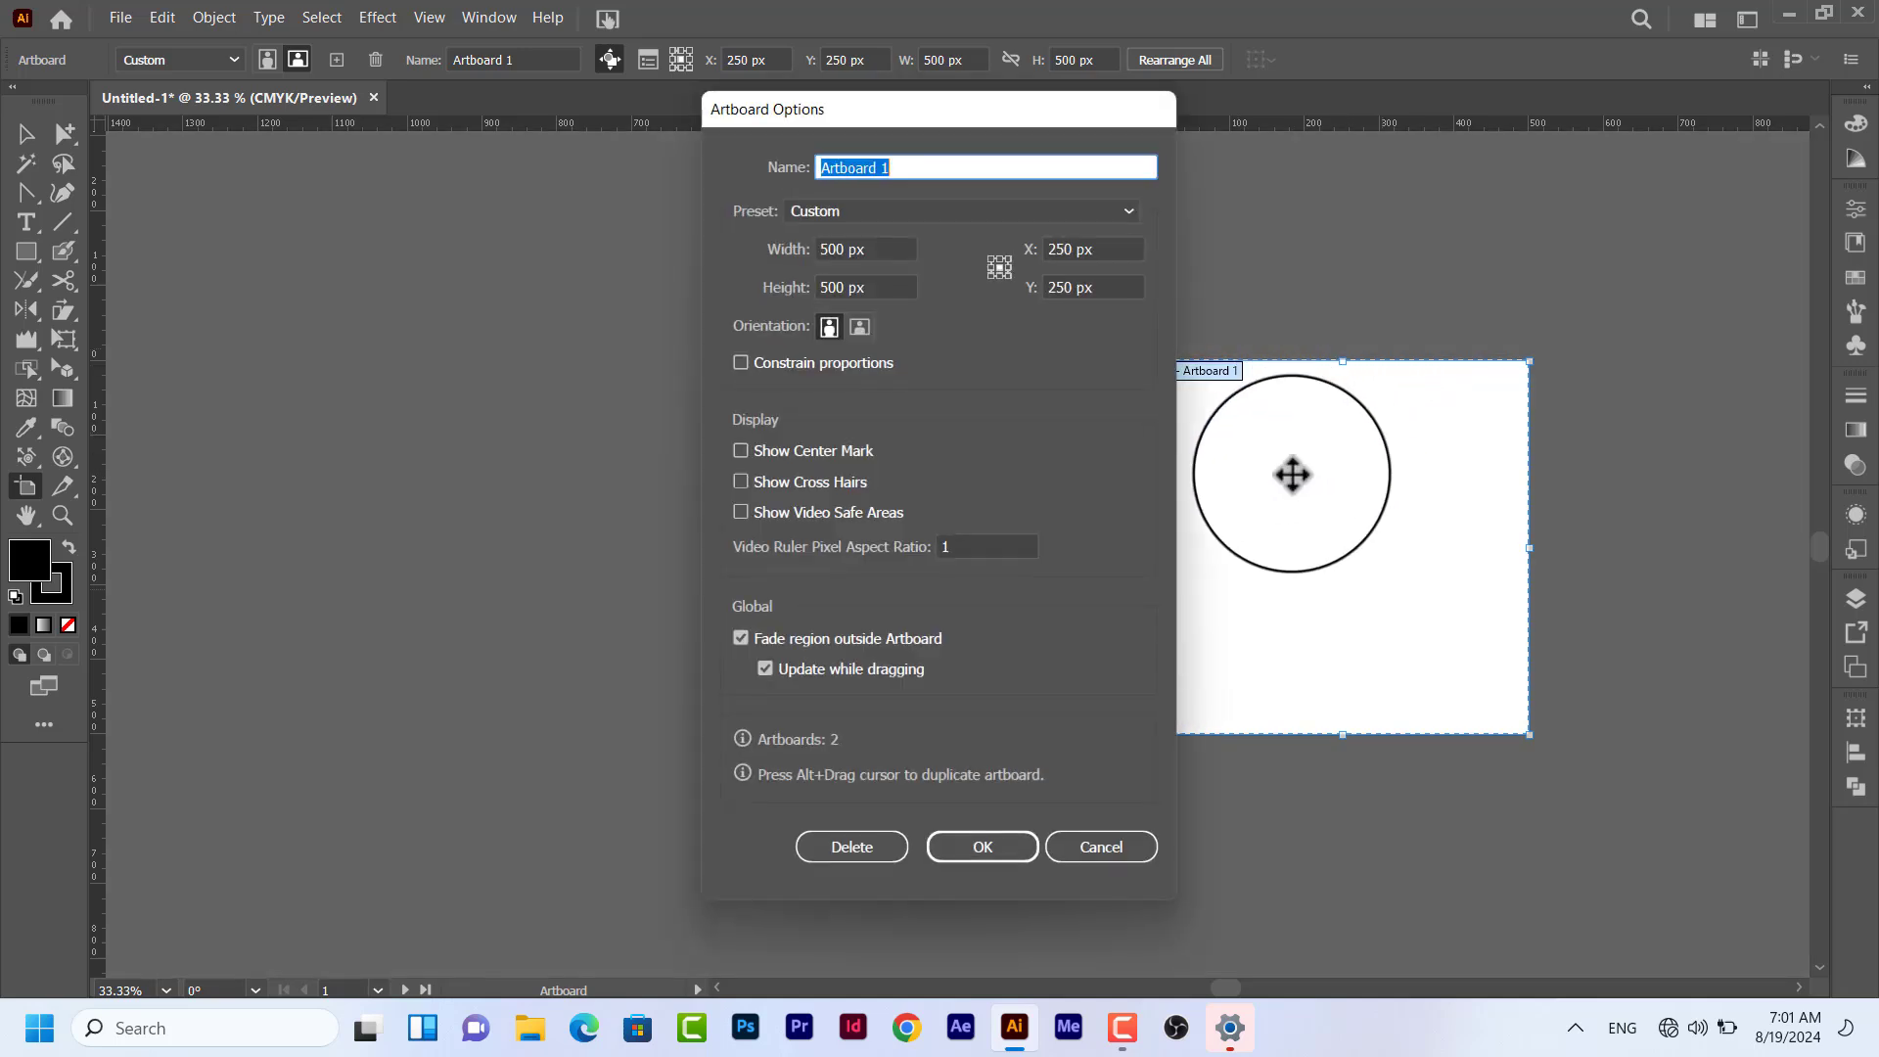
{"action": "left_click", "coordinate": [960, 848]}
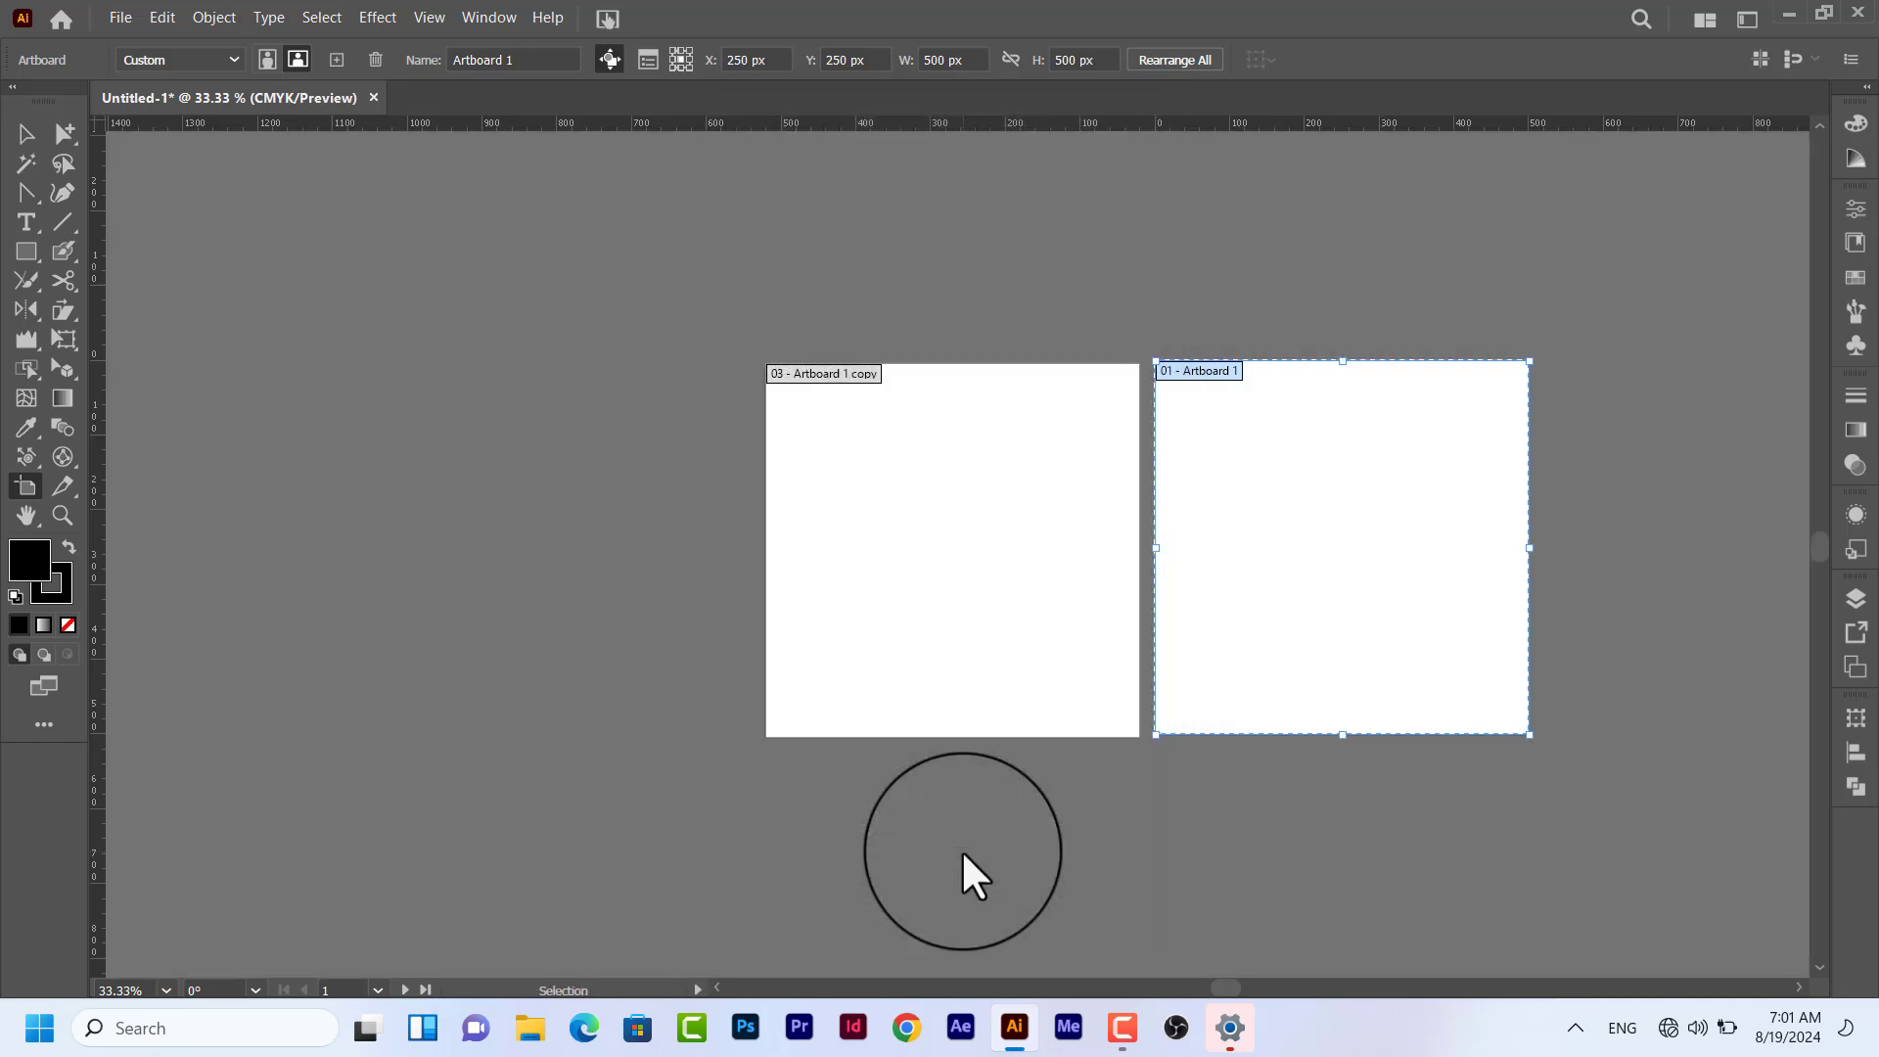
Duplicate the artboard copy to its left and draw two freehand artboards of about 208 × 179 px and 223 × 484 px.
{"action": "key", "text": "ctrl+0"}
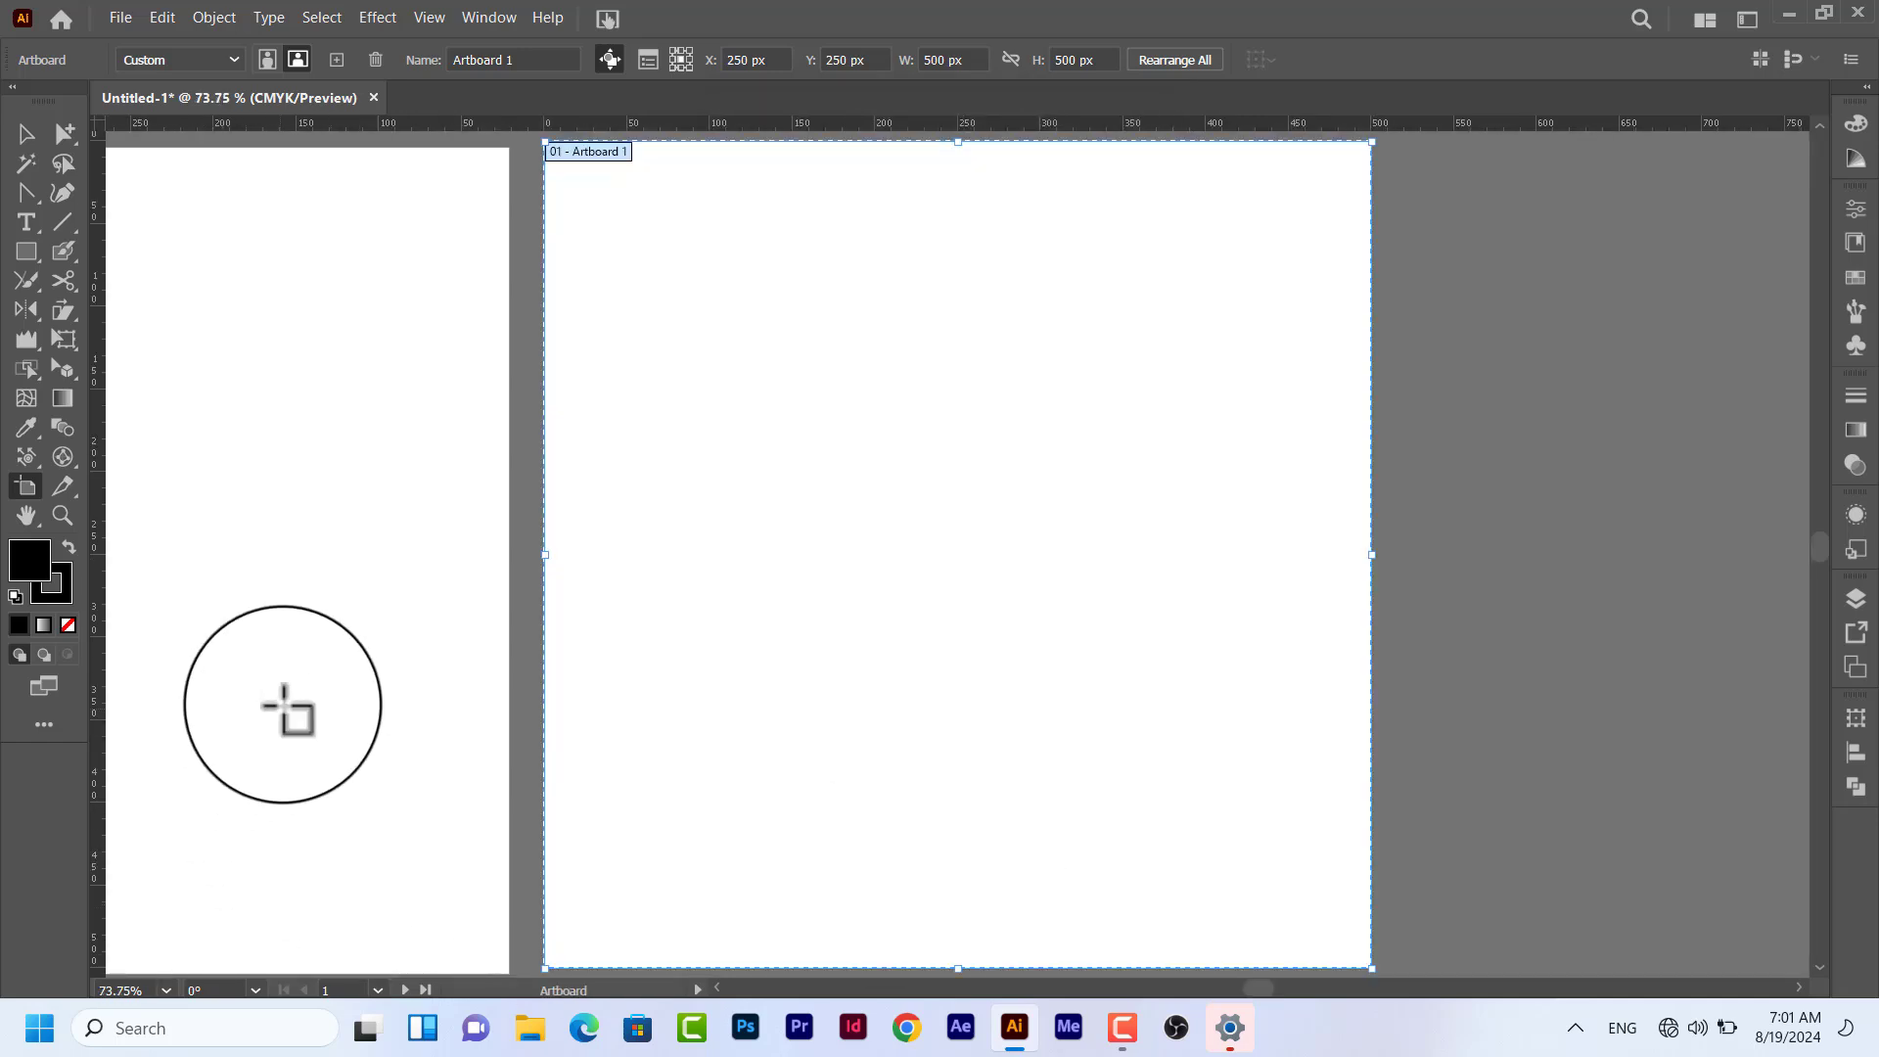
{"action": "left_click", "coordinate": [283, 705]}
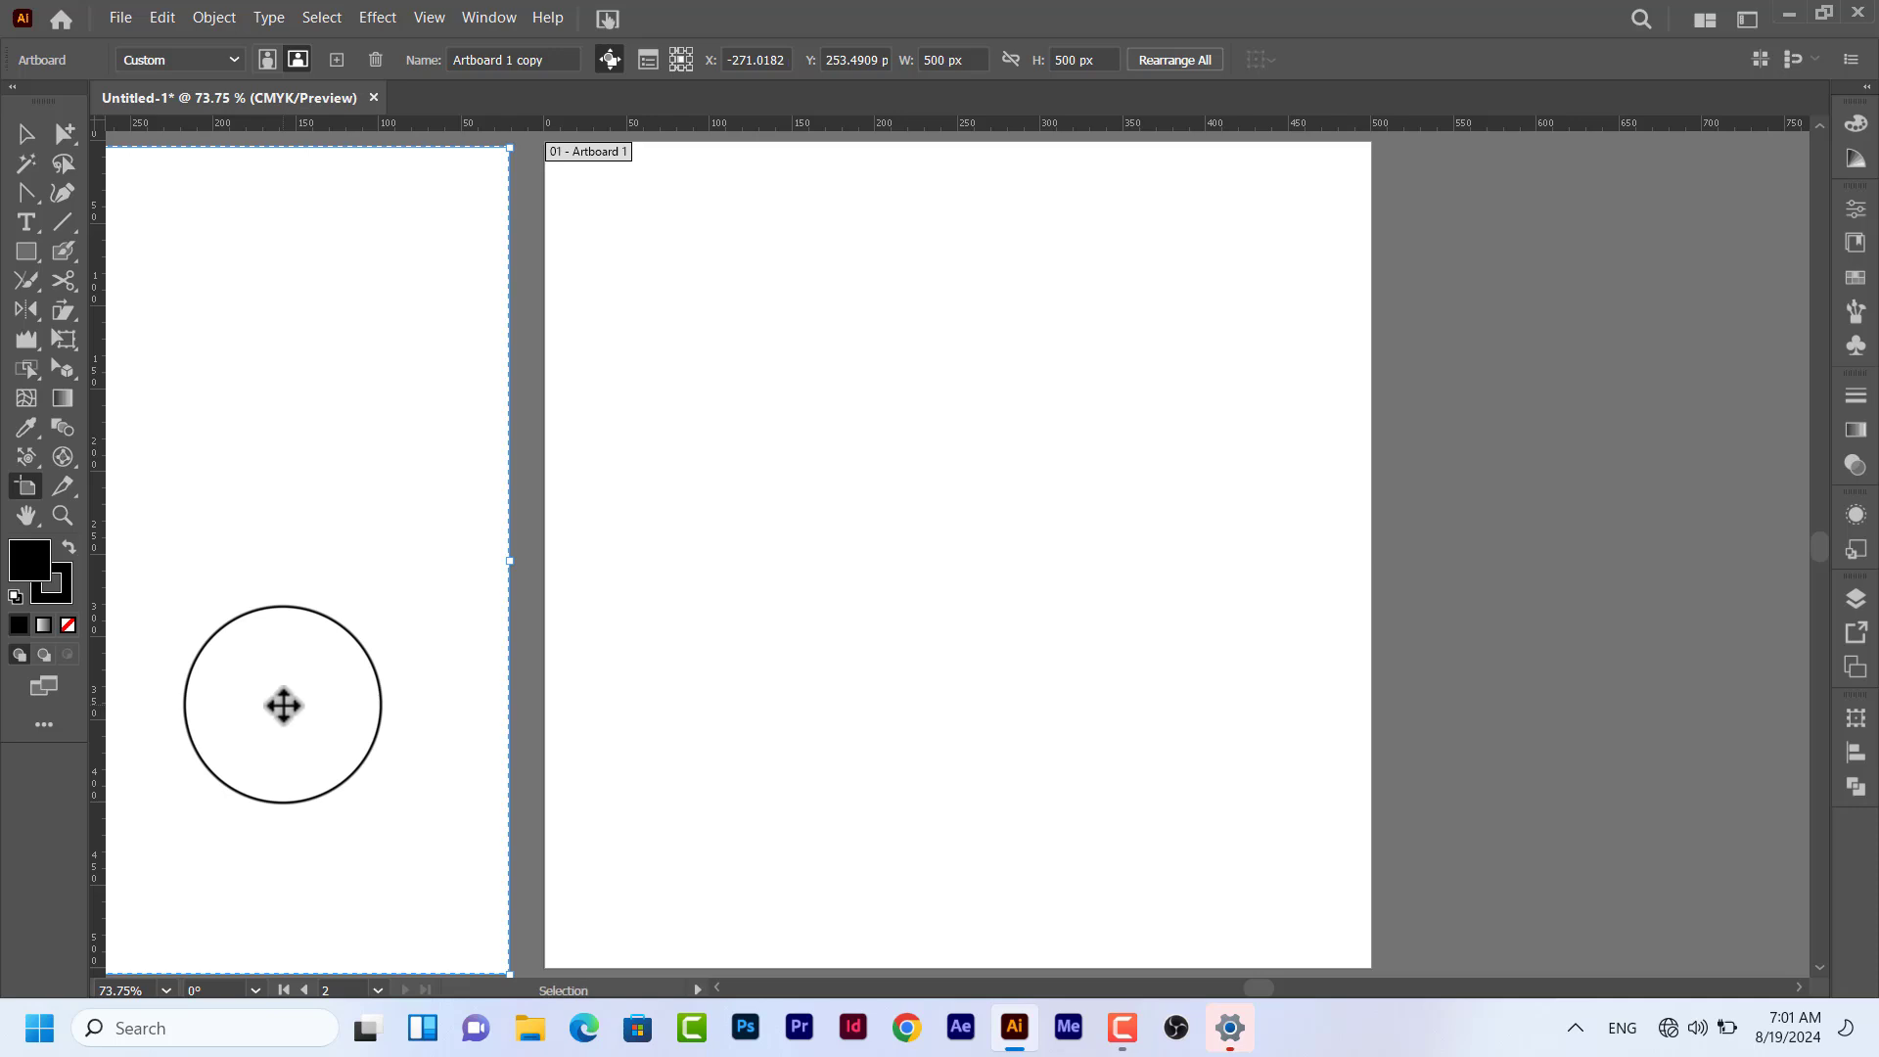
{"action": "key", "text": "ctrl+0"}
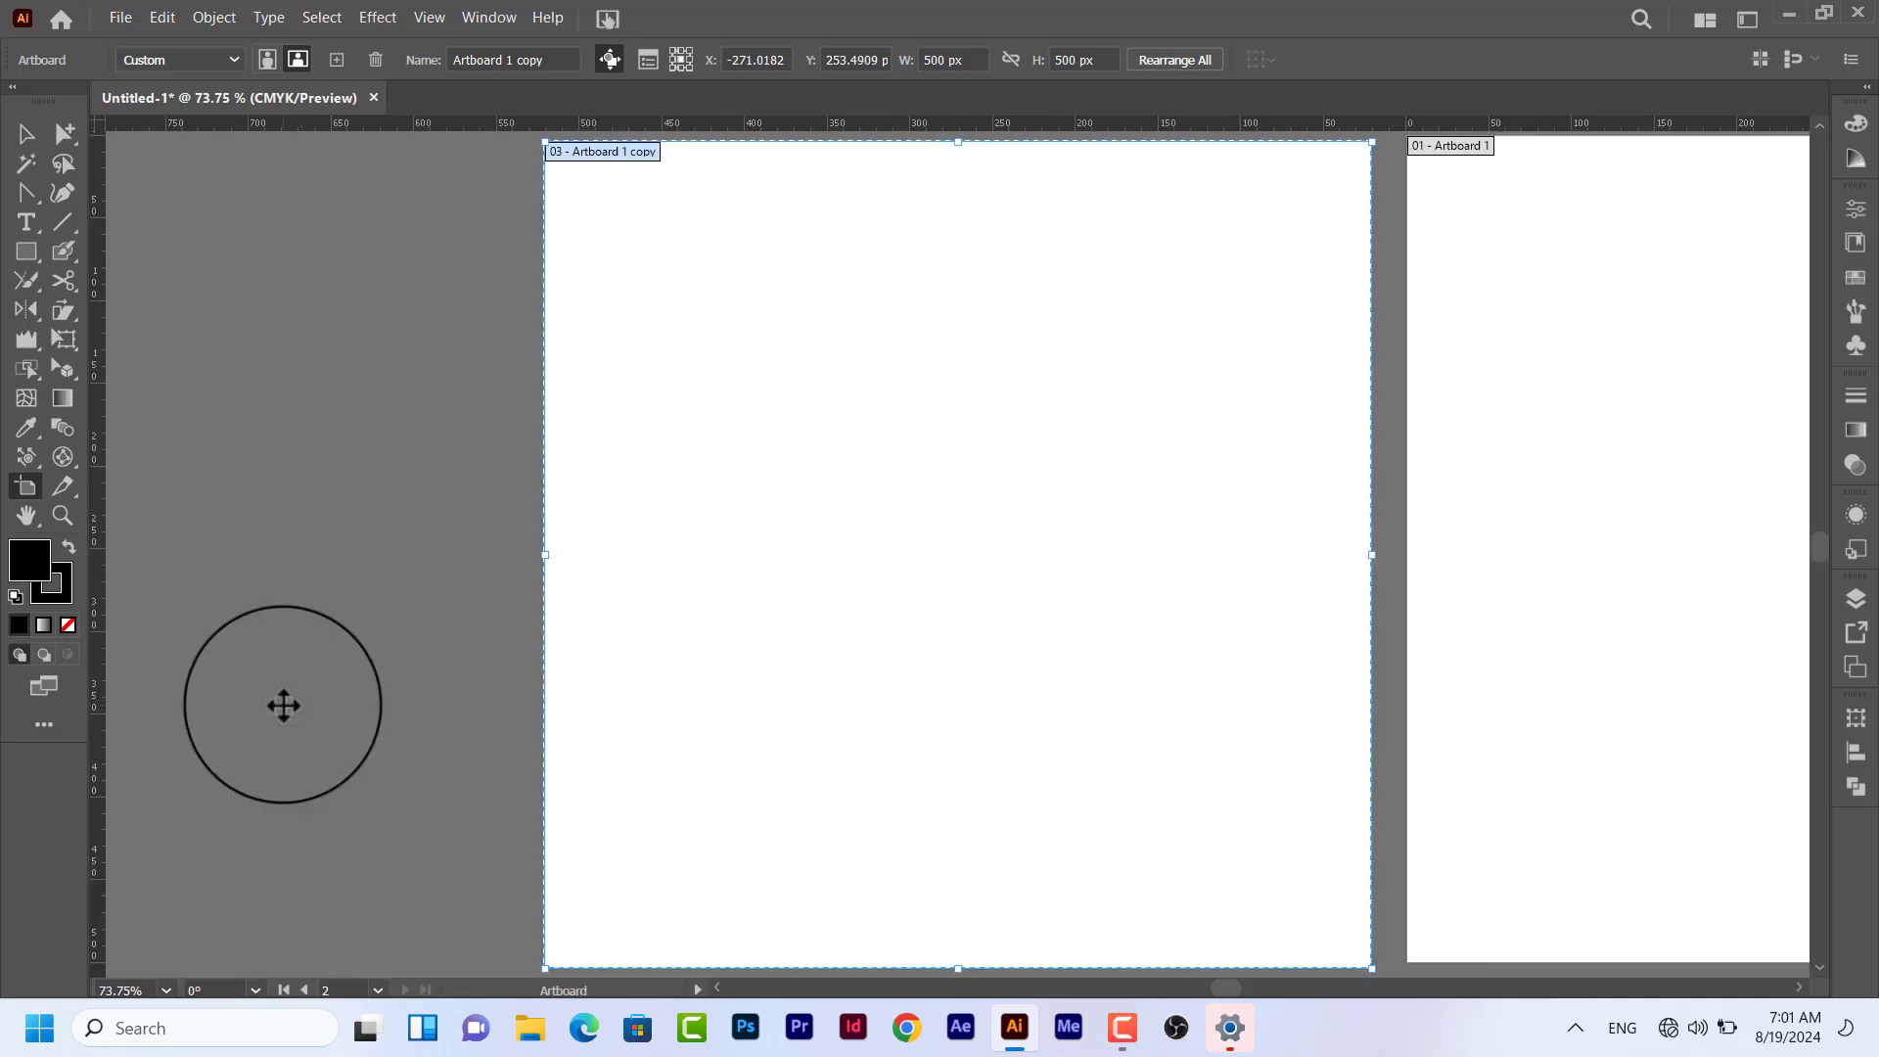
{"action": "key", "text": "ctrl+minus"}
{"action": "key", "text": "ctrl+minus"}
{"action": "key", "text": "ctrl+minus"}
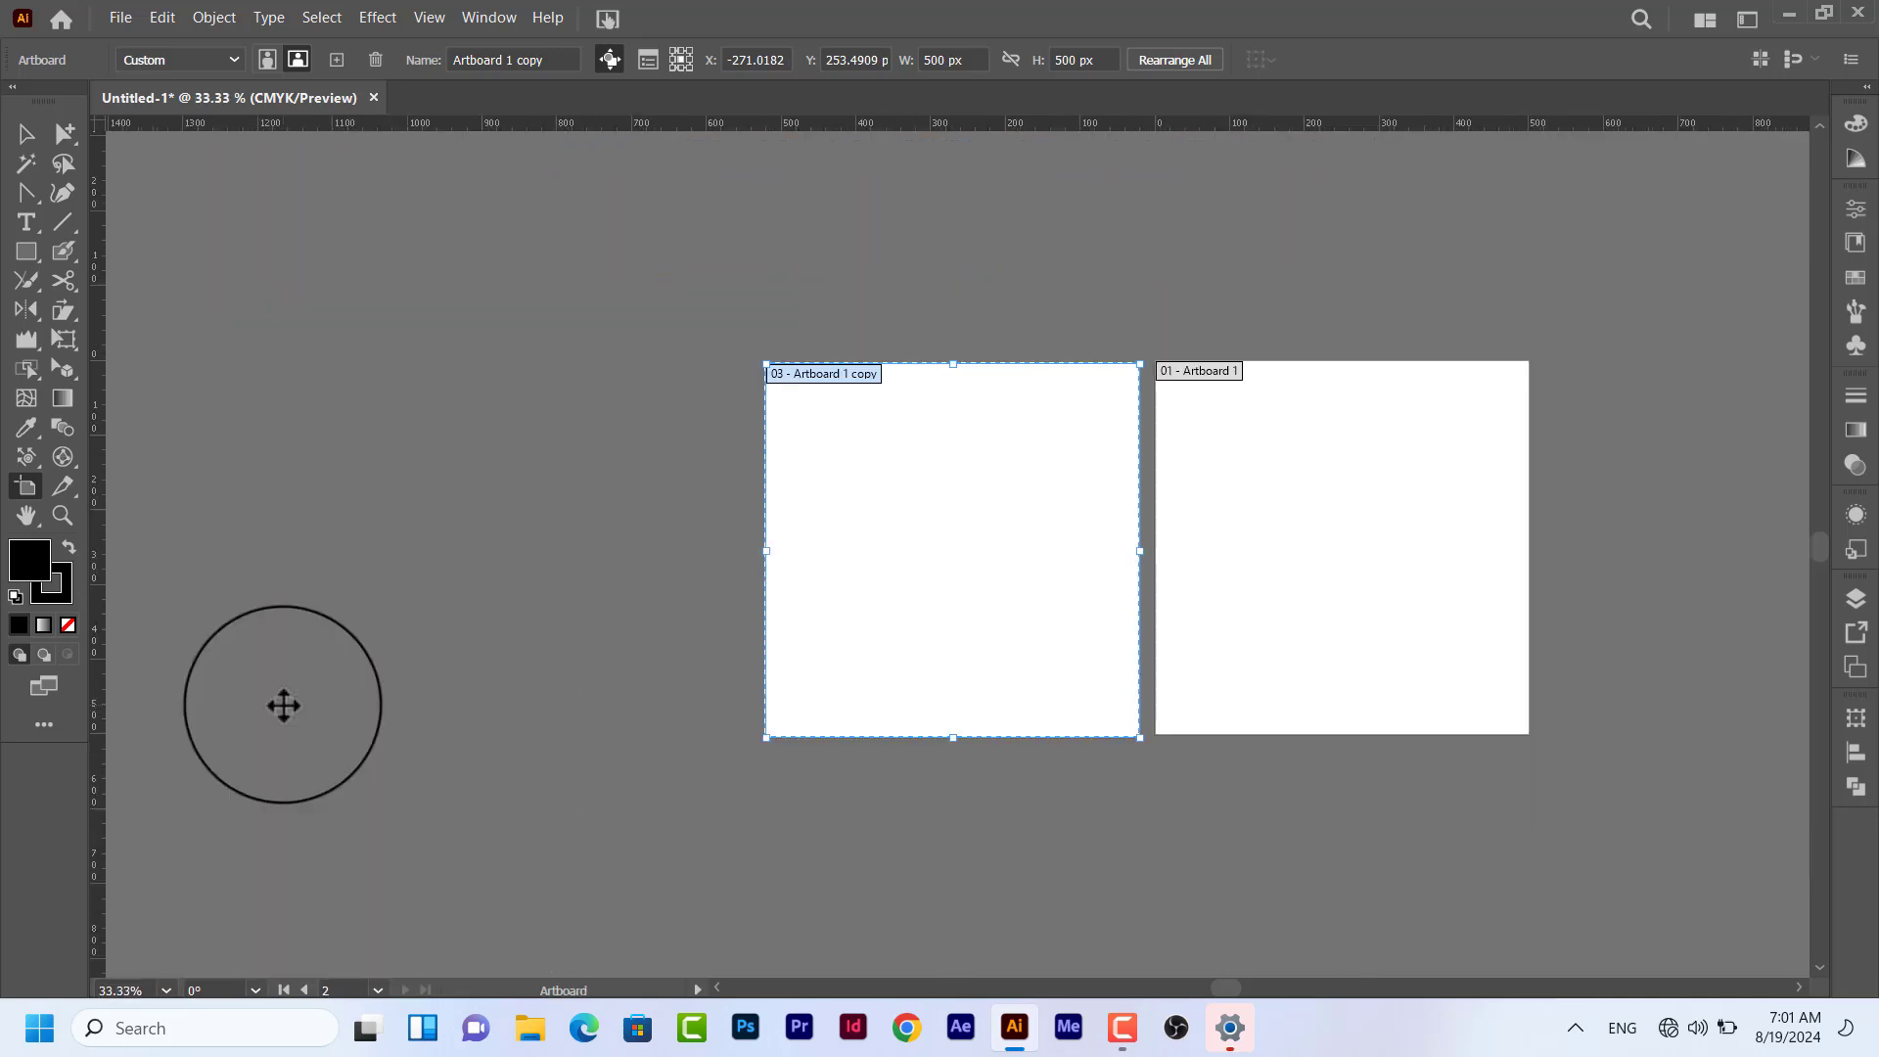
{"action": "left_click_drag", "start_coordinate": [323, 335], "coordinate": [423, 261]}
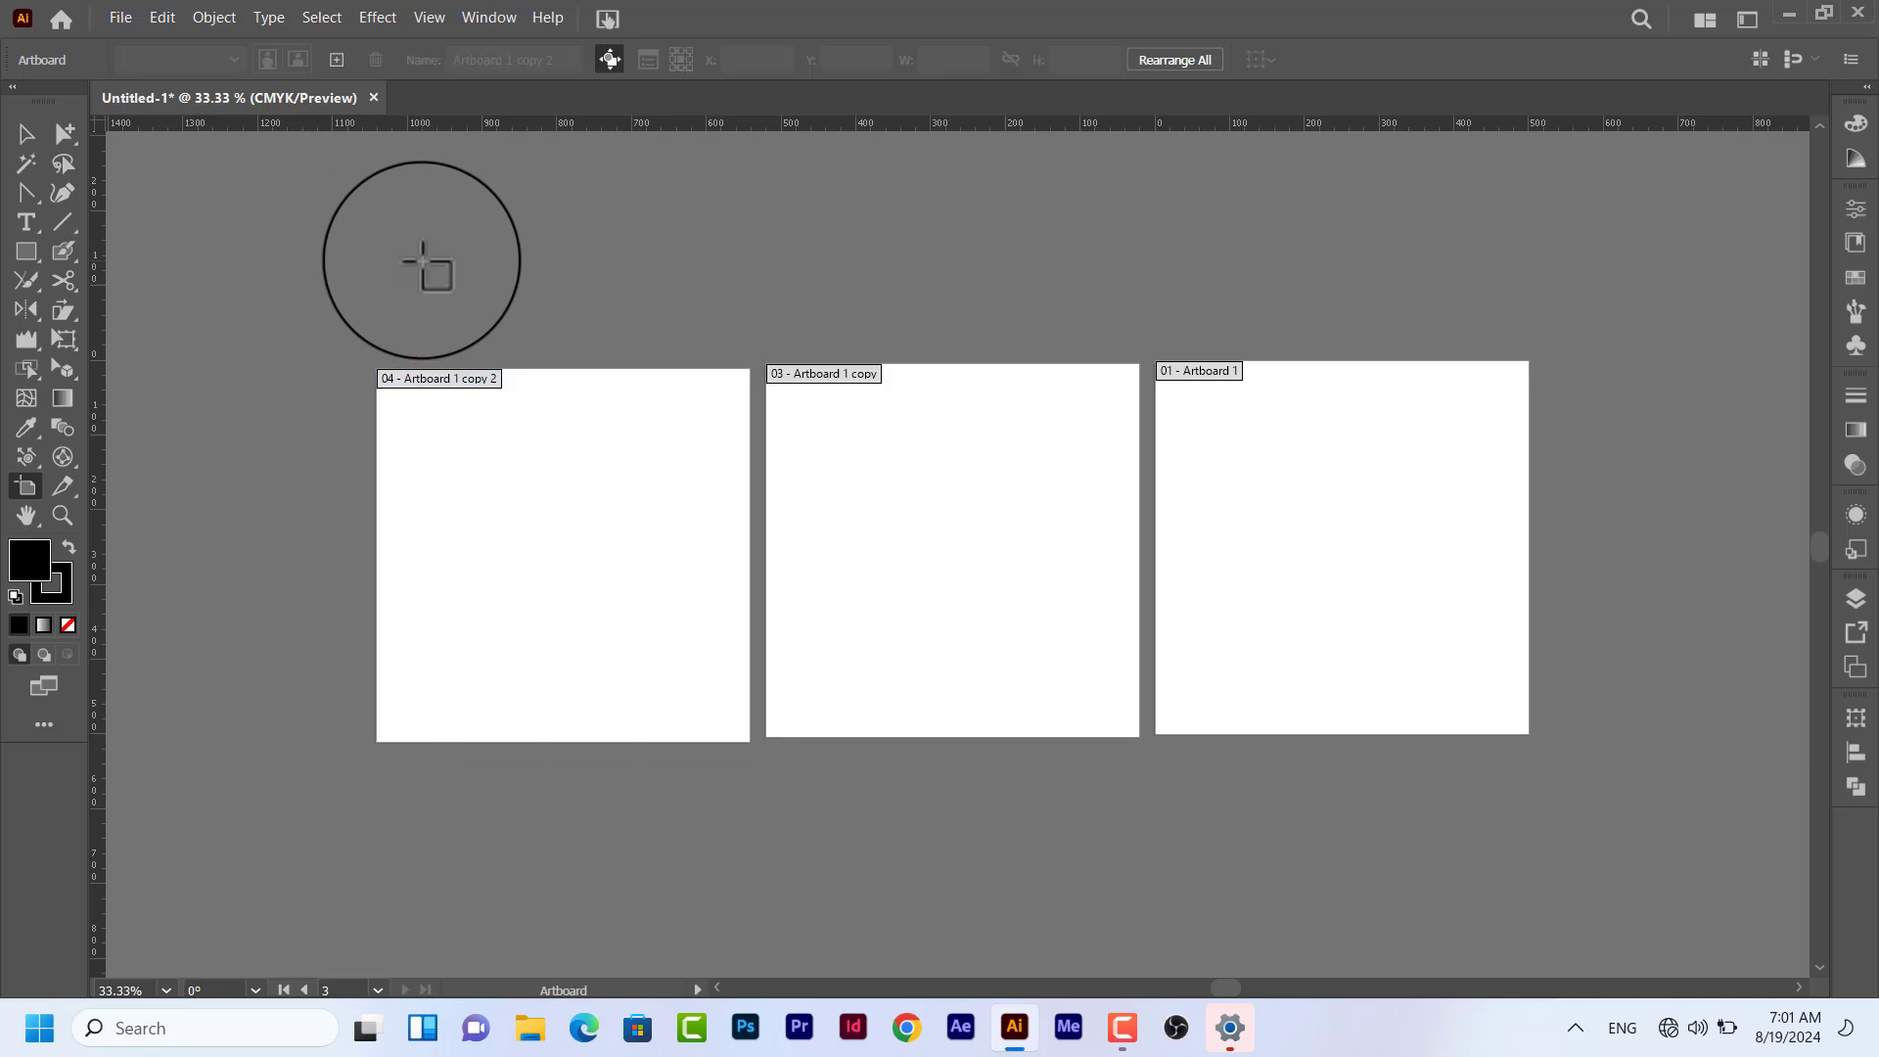
{"action": "left_click_drag", "start_coordinate": [327, 172], "coordinate": [482, 305]}
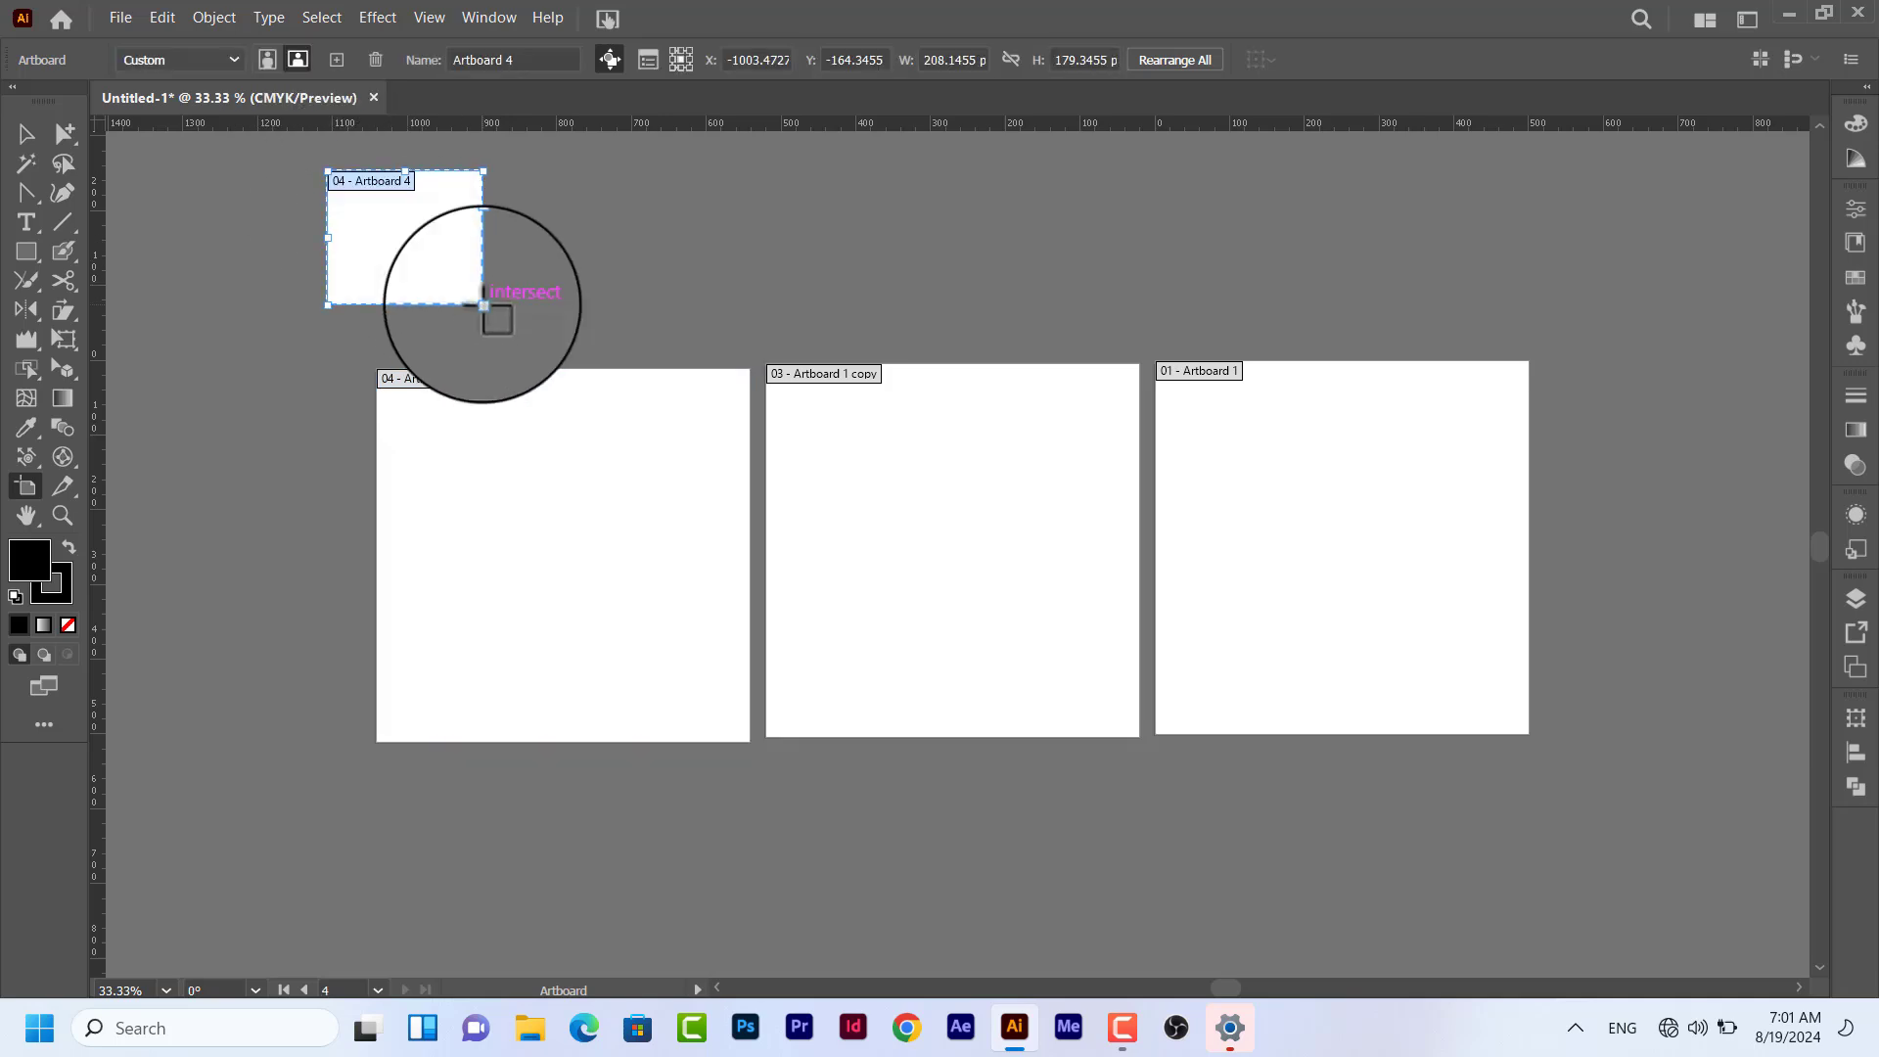
{"action": "mouse_move", "coordinate": [536, 194]}
{"action": "left_mouse_down"}
{"action": "mouse_move", "coordinate": [660, 377]}
{"action": "mouse_move", "coordinate": [702, 556]}
{"action": "left_mouse_up"}
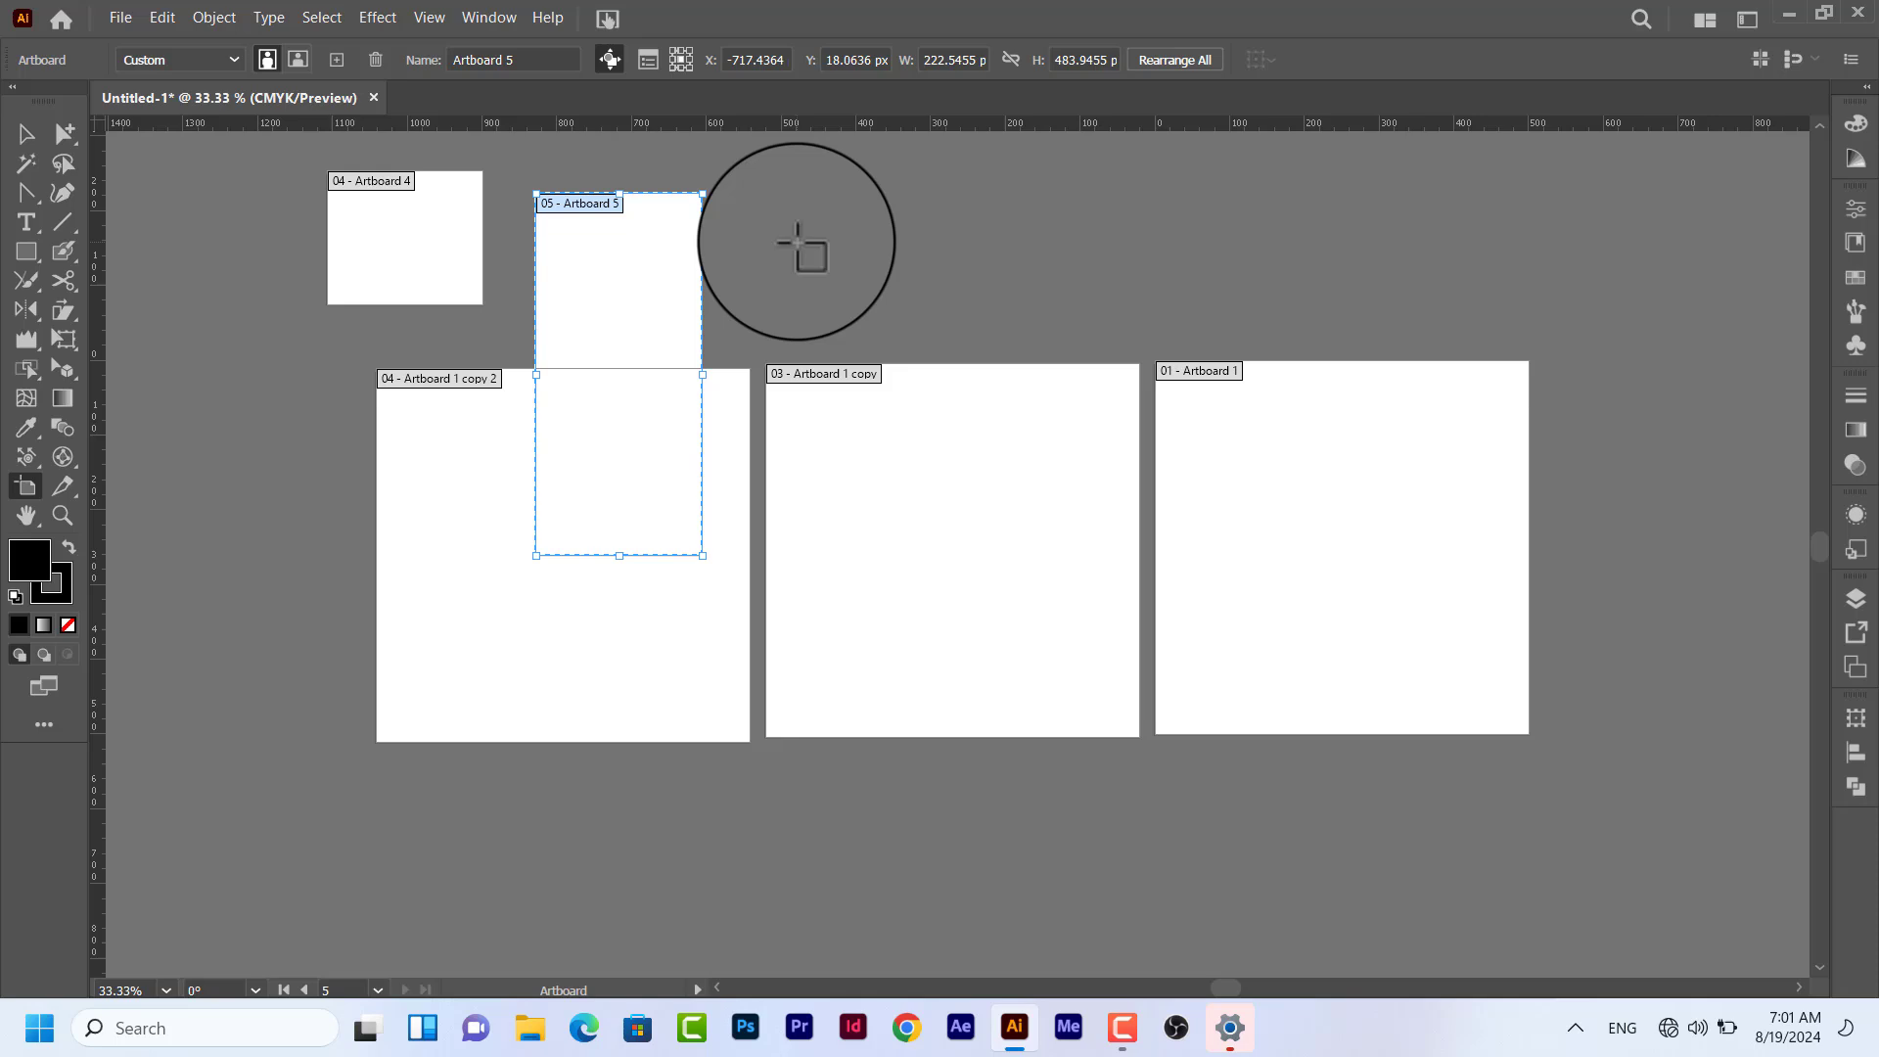
Undo the added artboards and the deletion of the graphs, leaving the artboard options without applying anything.
{"action": "key", "text": "Delete"}
{"action": "key", "text": "Delete"}
{"action": "key", "text": "Delete"}
{"action": "key", "text": "Delete"}
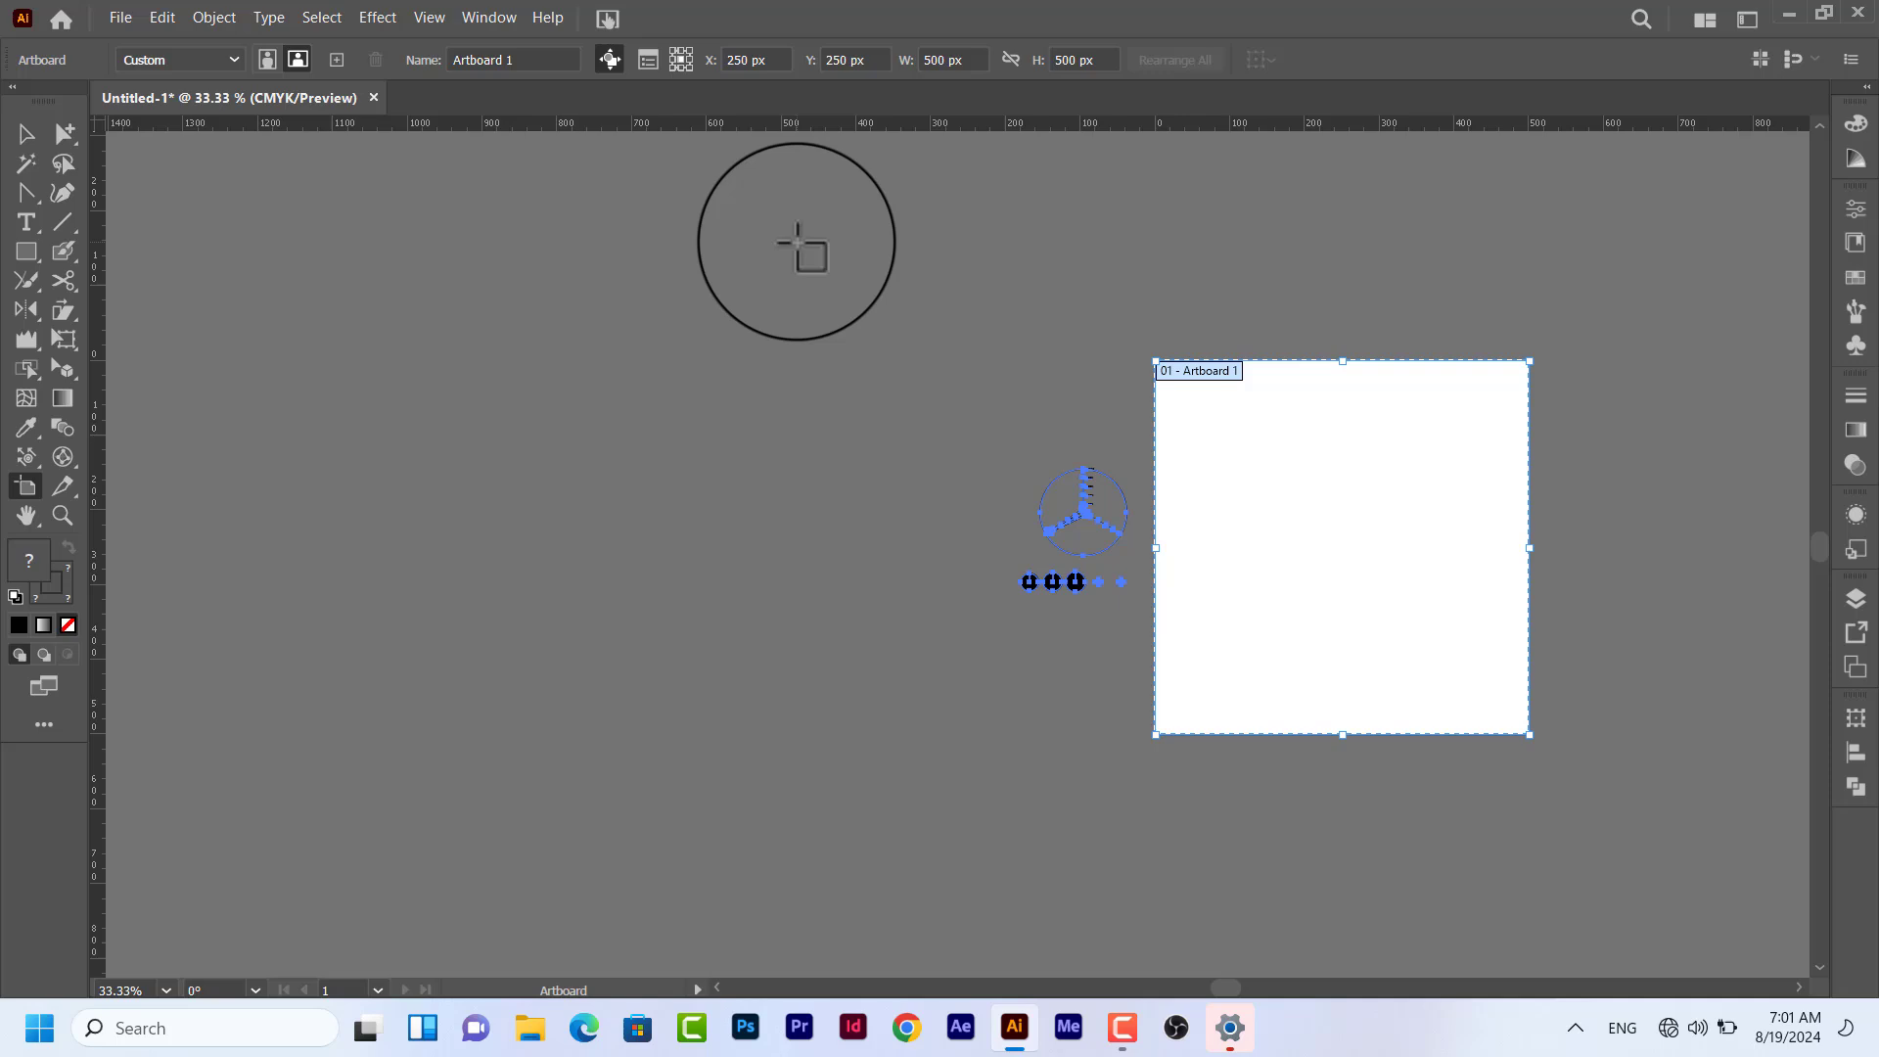
{"action": "key", "text": "Return"}
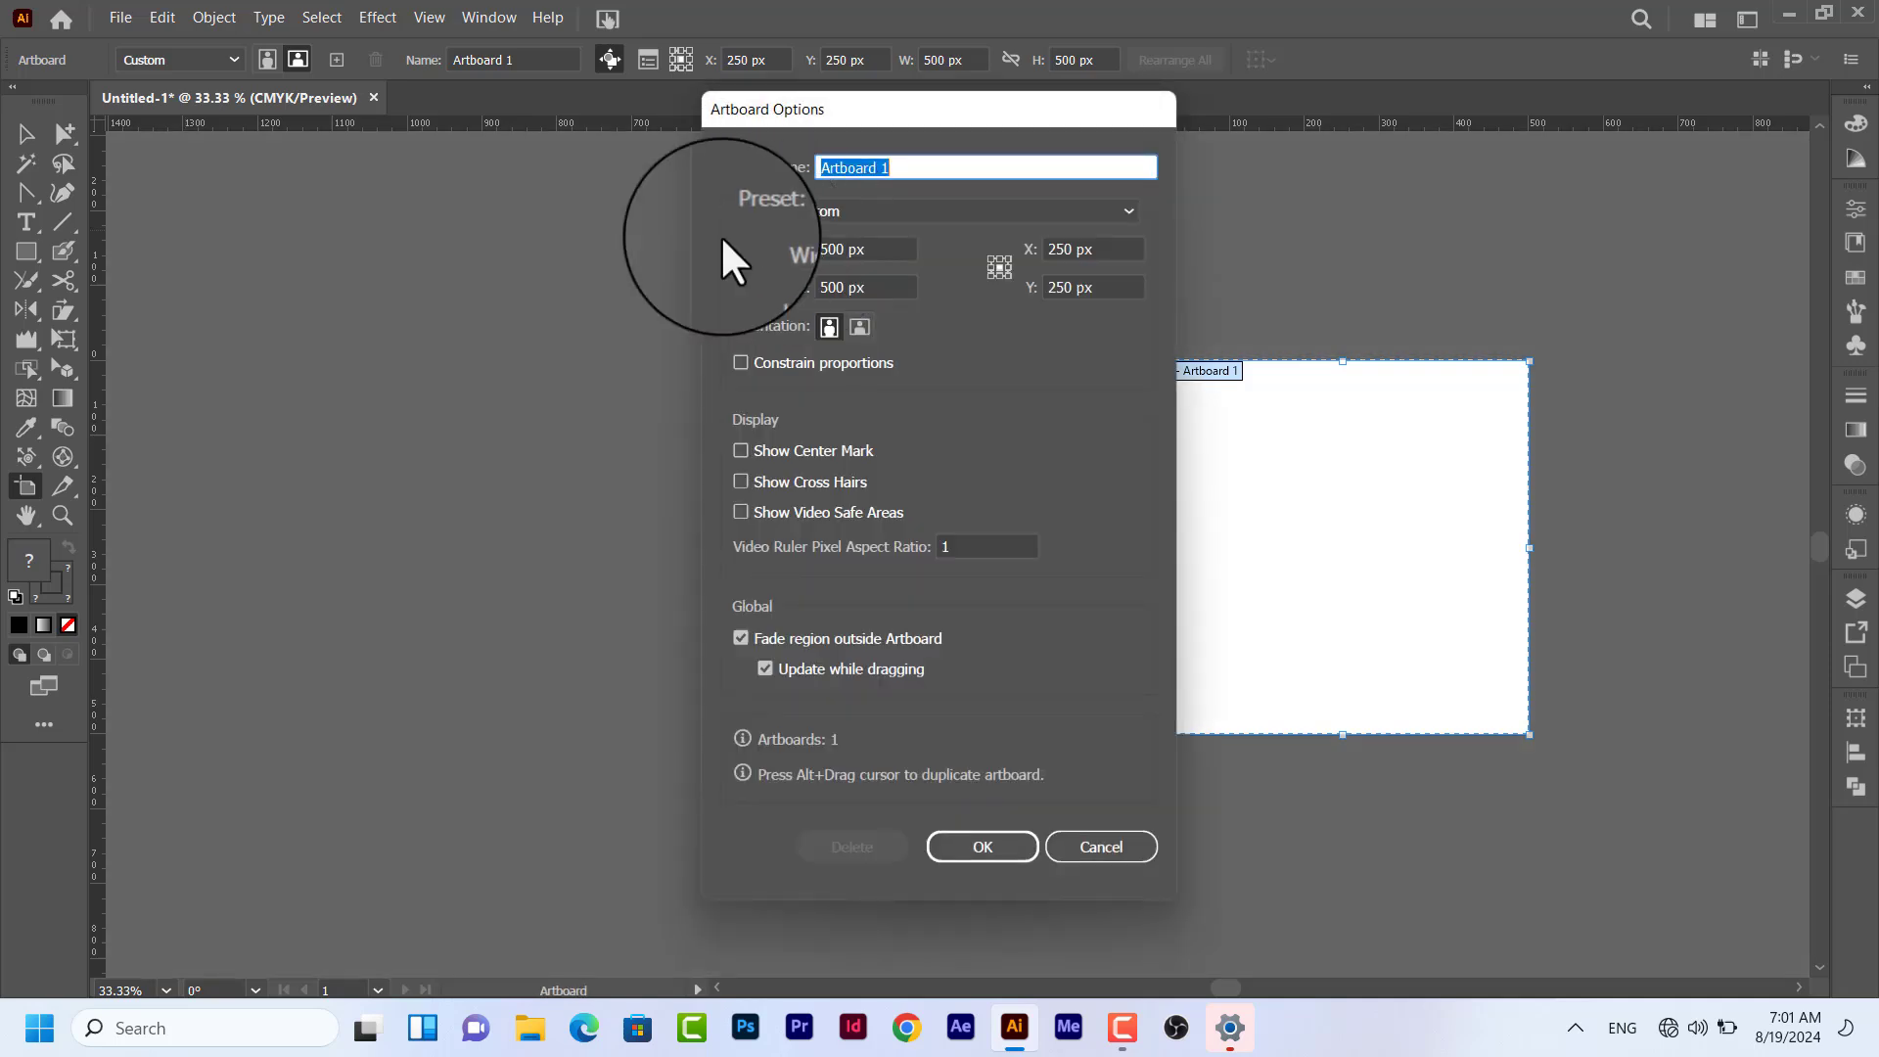
{"action": "left_click", "coordinate": [1123, 829]}
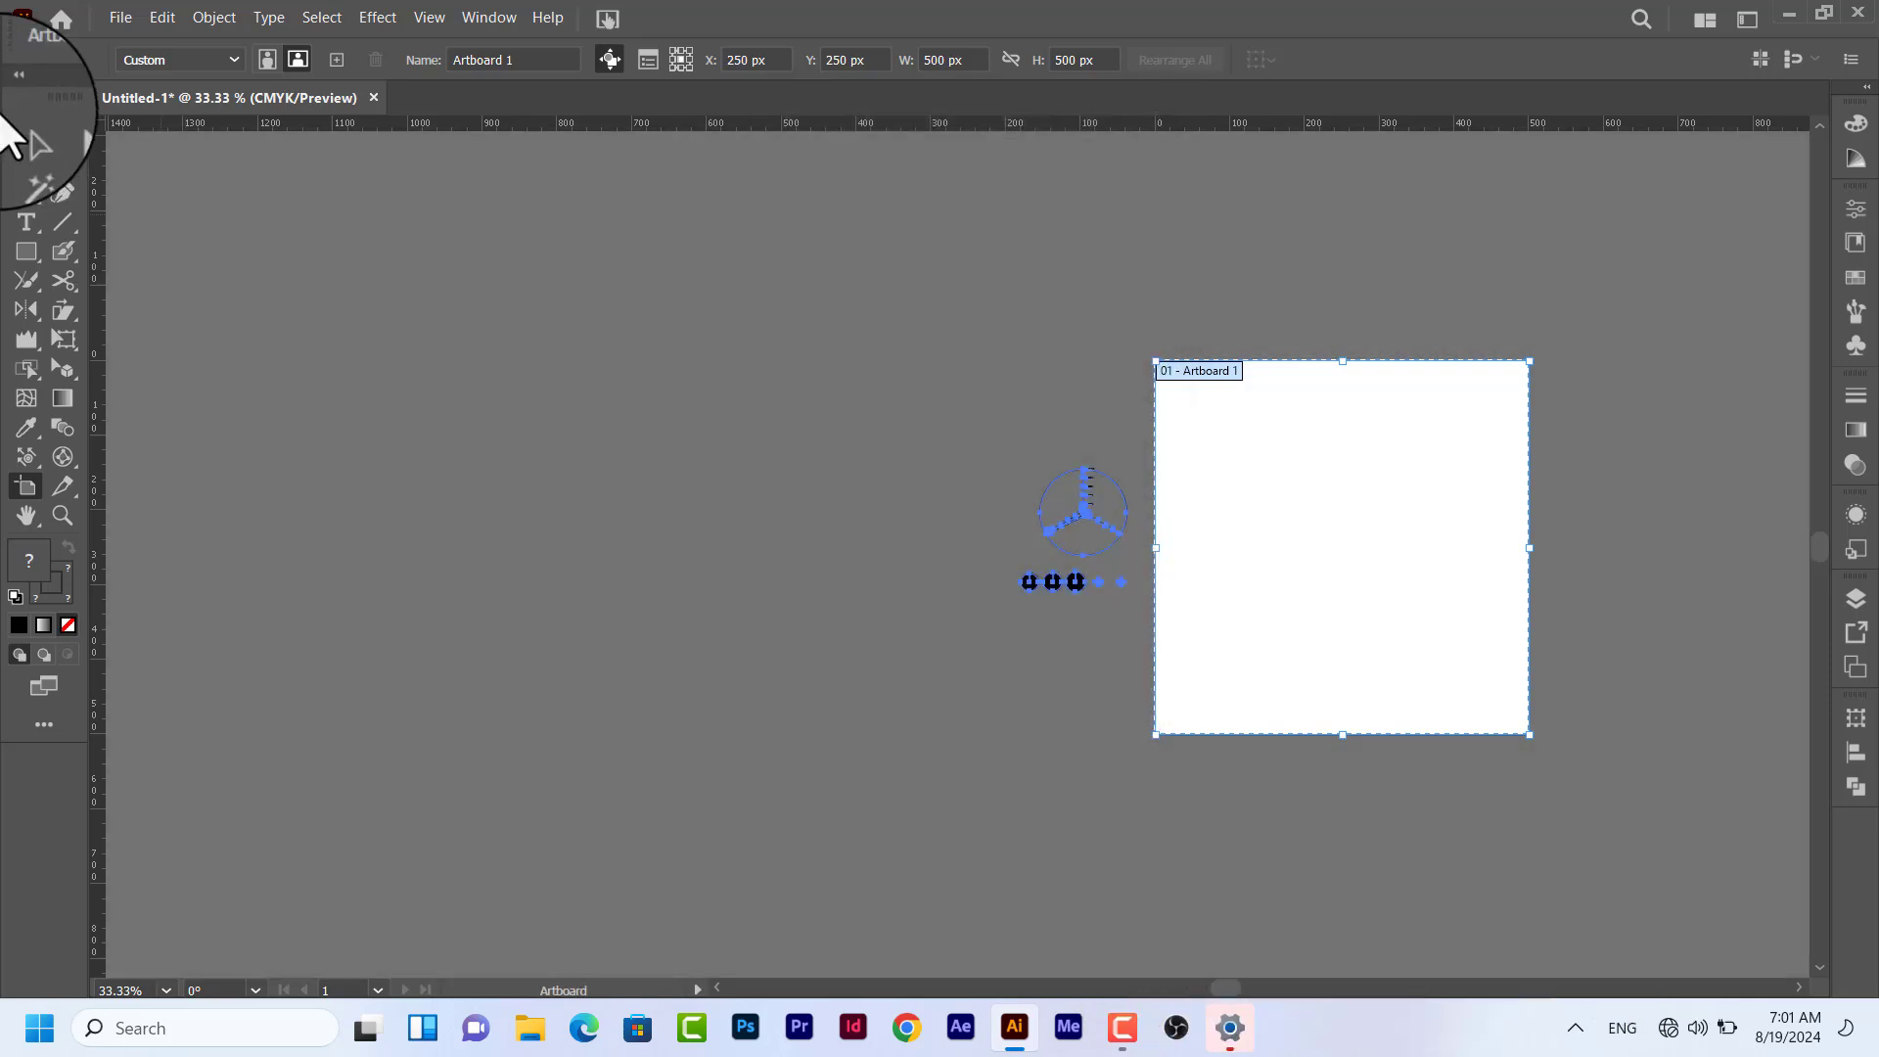
Delete both graphs beside the artboard.
{"action": "left_click", "coordinate": [27, 134]}
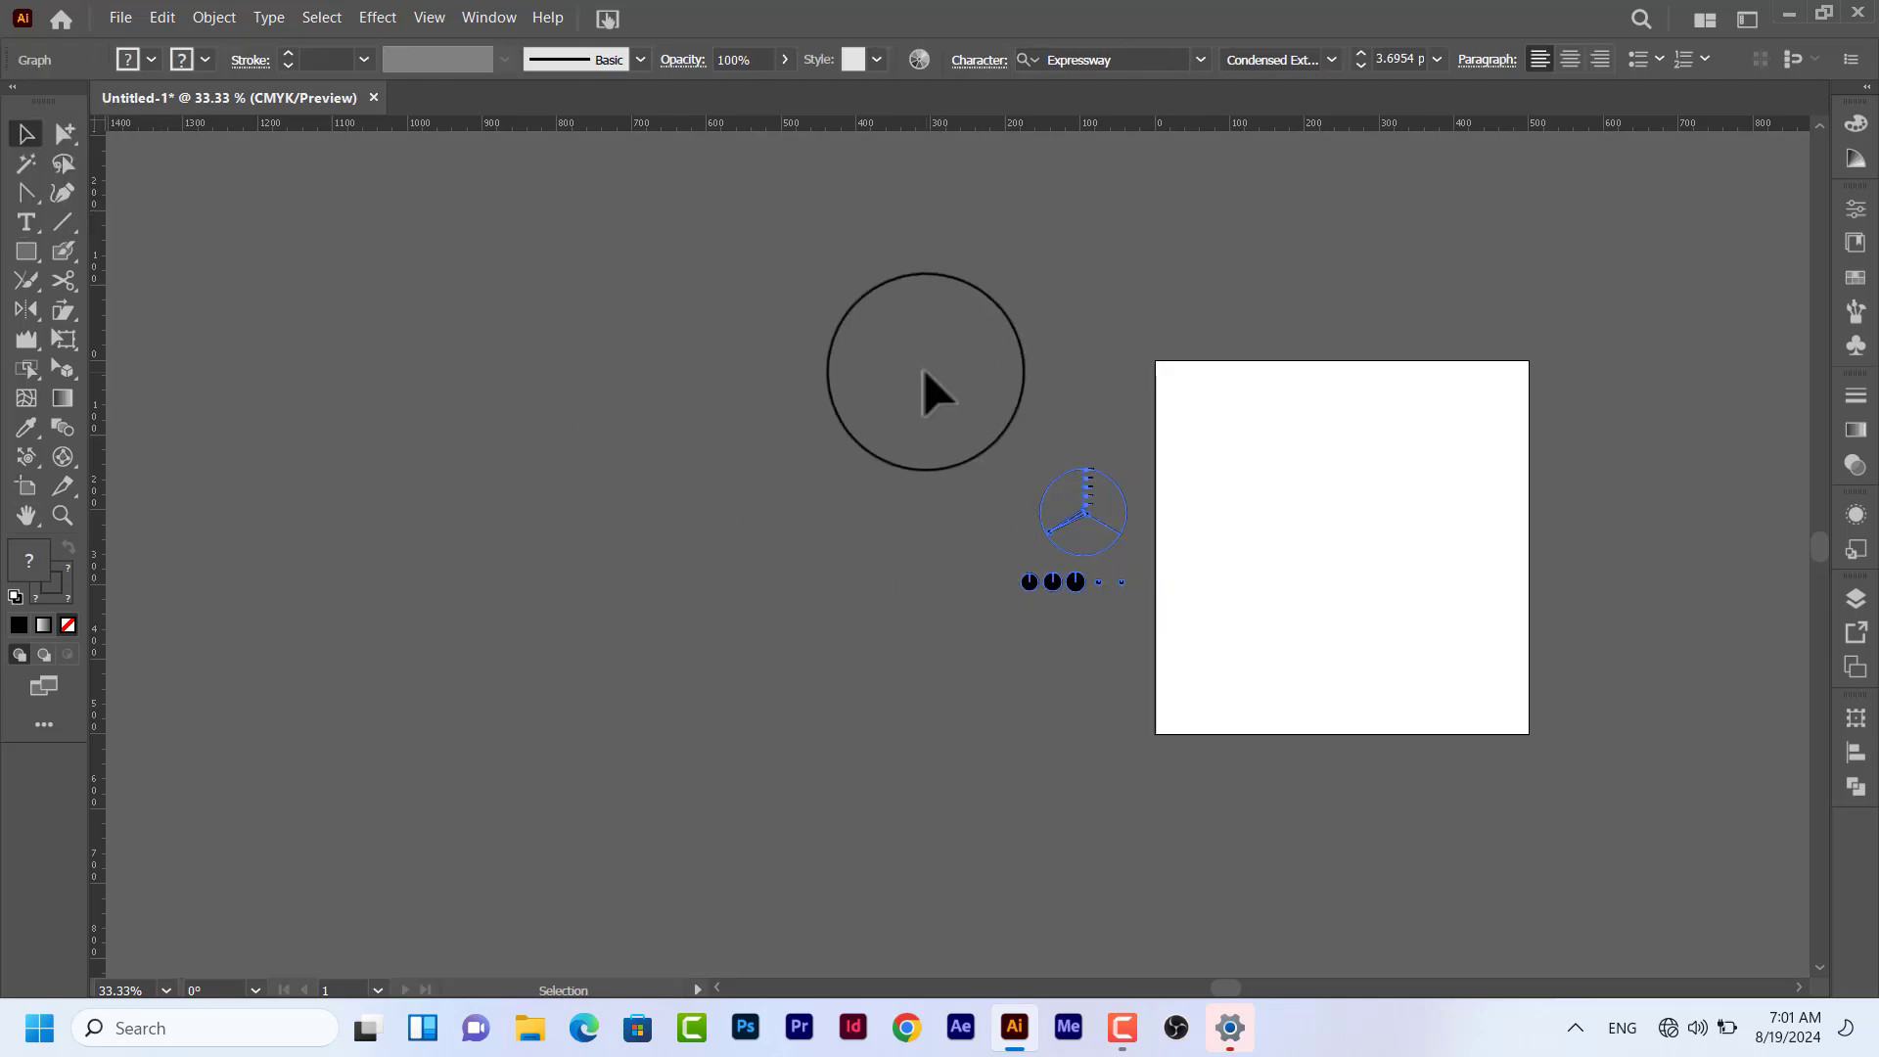
{"action": "left_click", "coordinate": [1141, 740]}
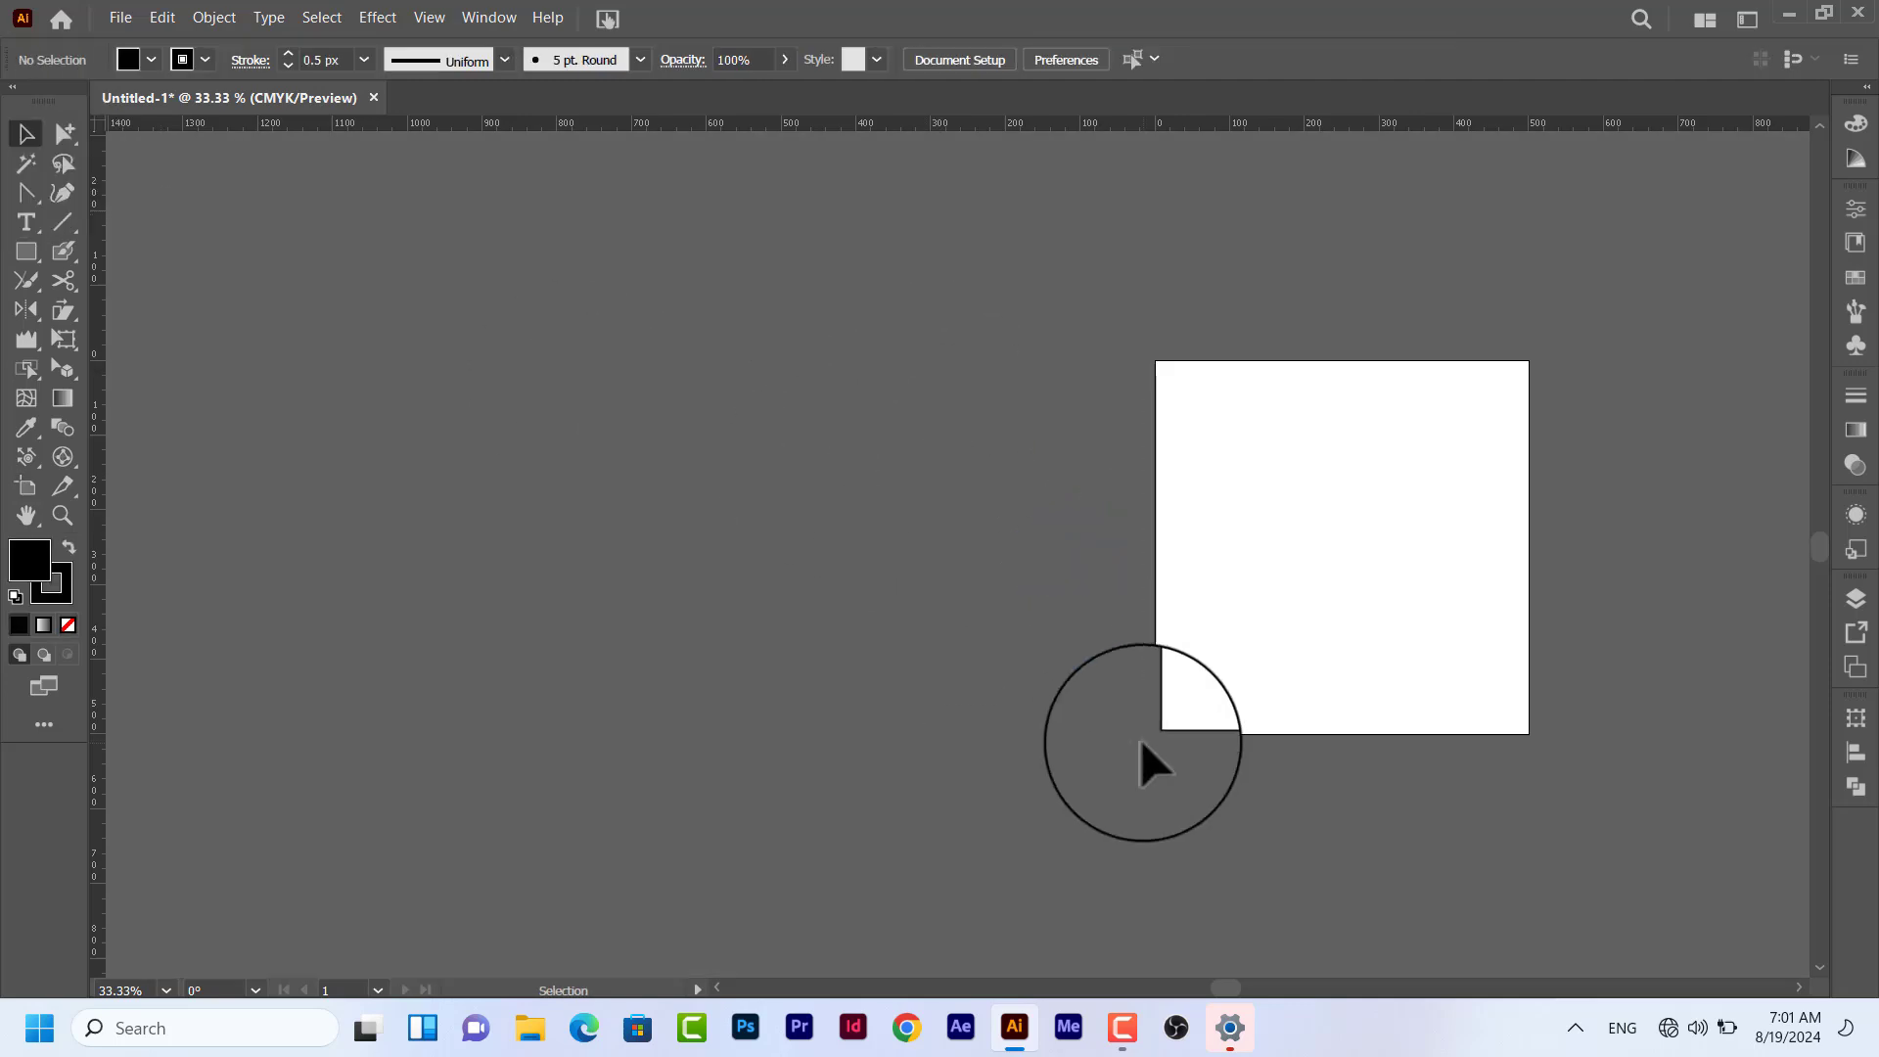
{"action": "key", "text": "ctrl+0"}
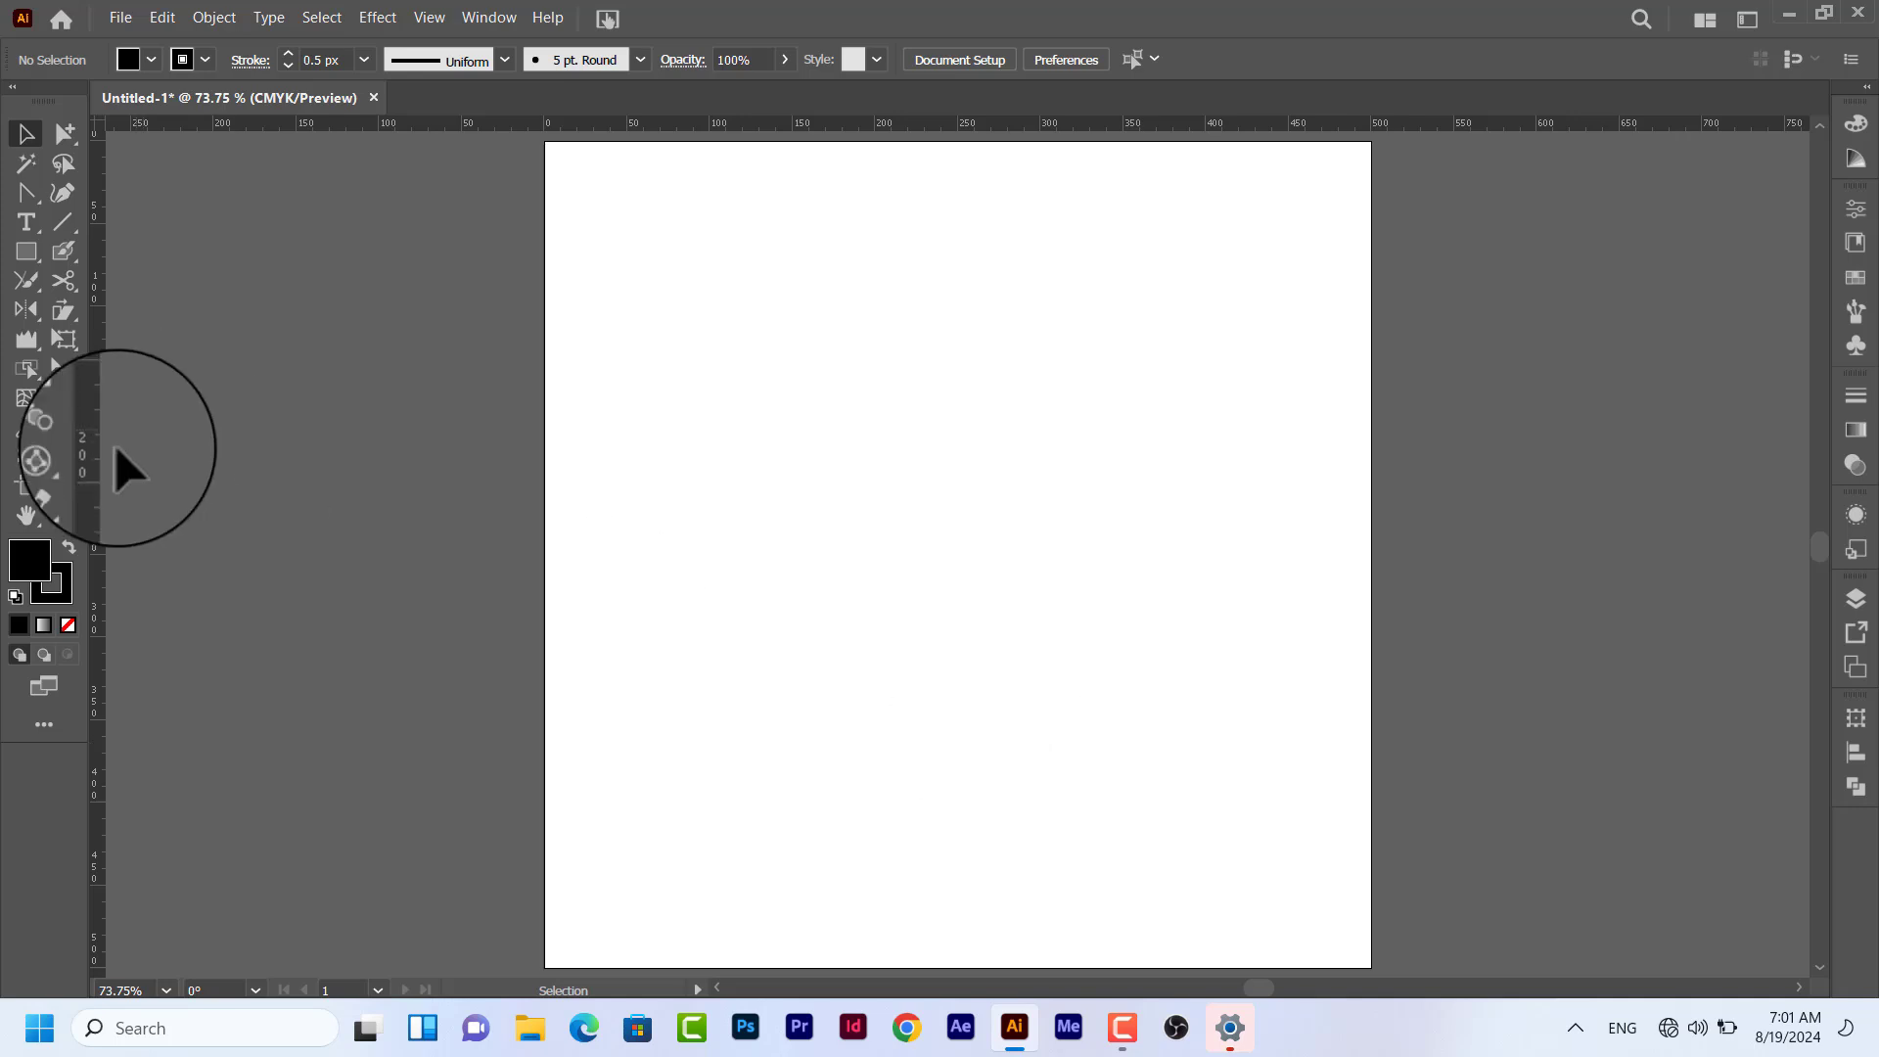
Resize Artboard 1 to 400 px wide and 400 px high.
{"action": "left_click", "coordinate": [26, 486]}
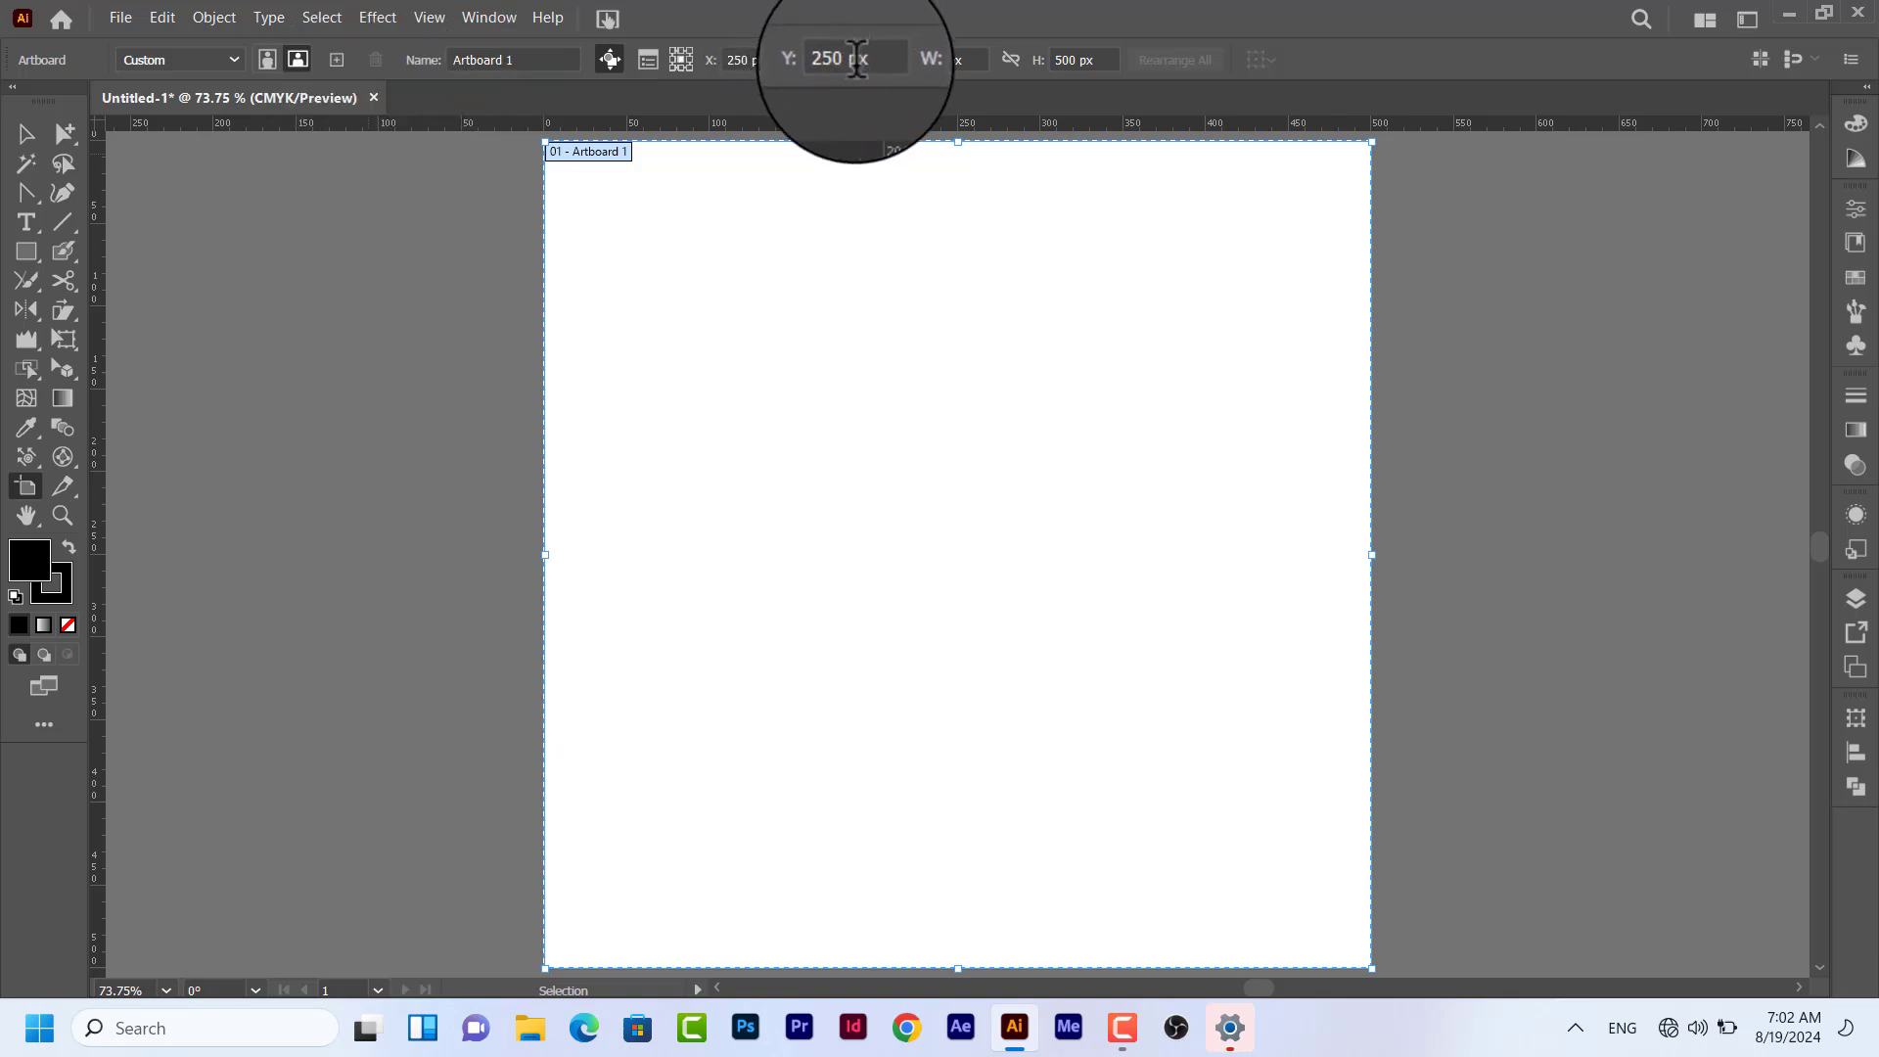
{"action": "left_click", "coordinate": [930, 59]}
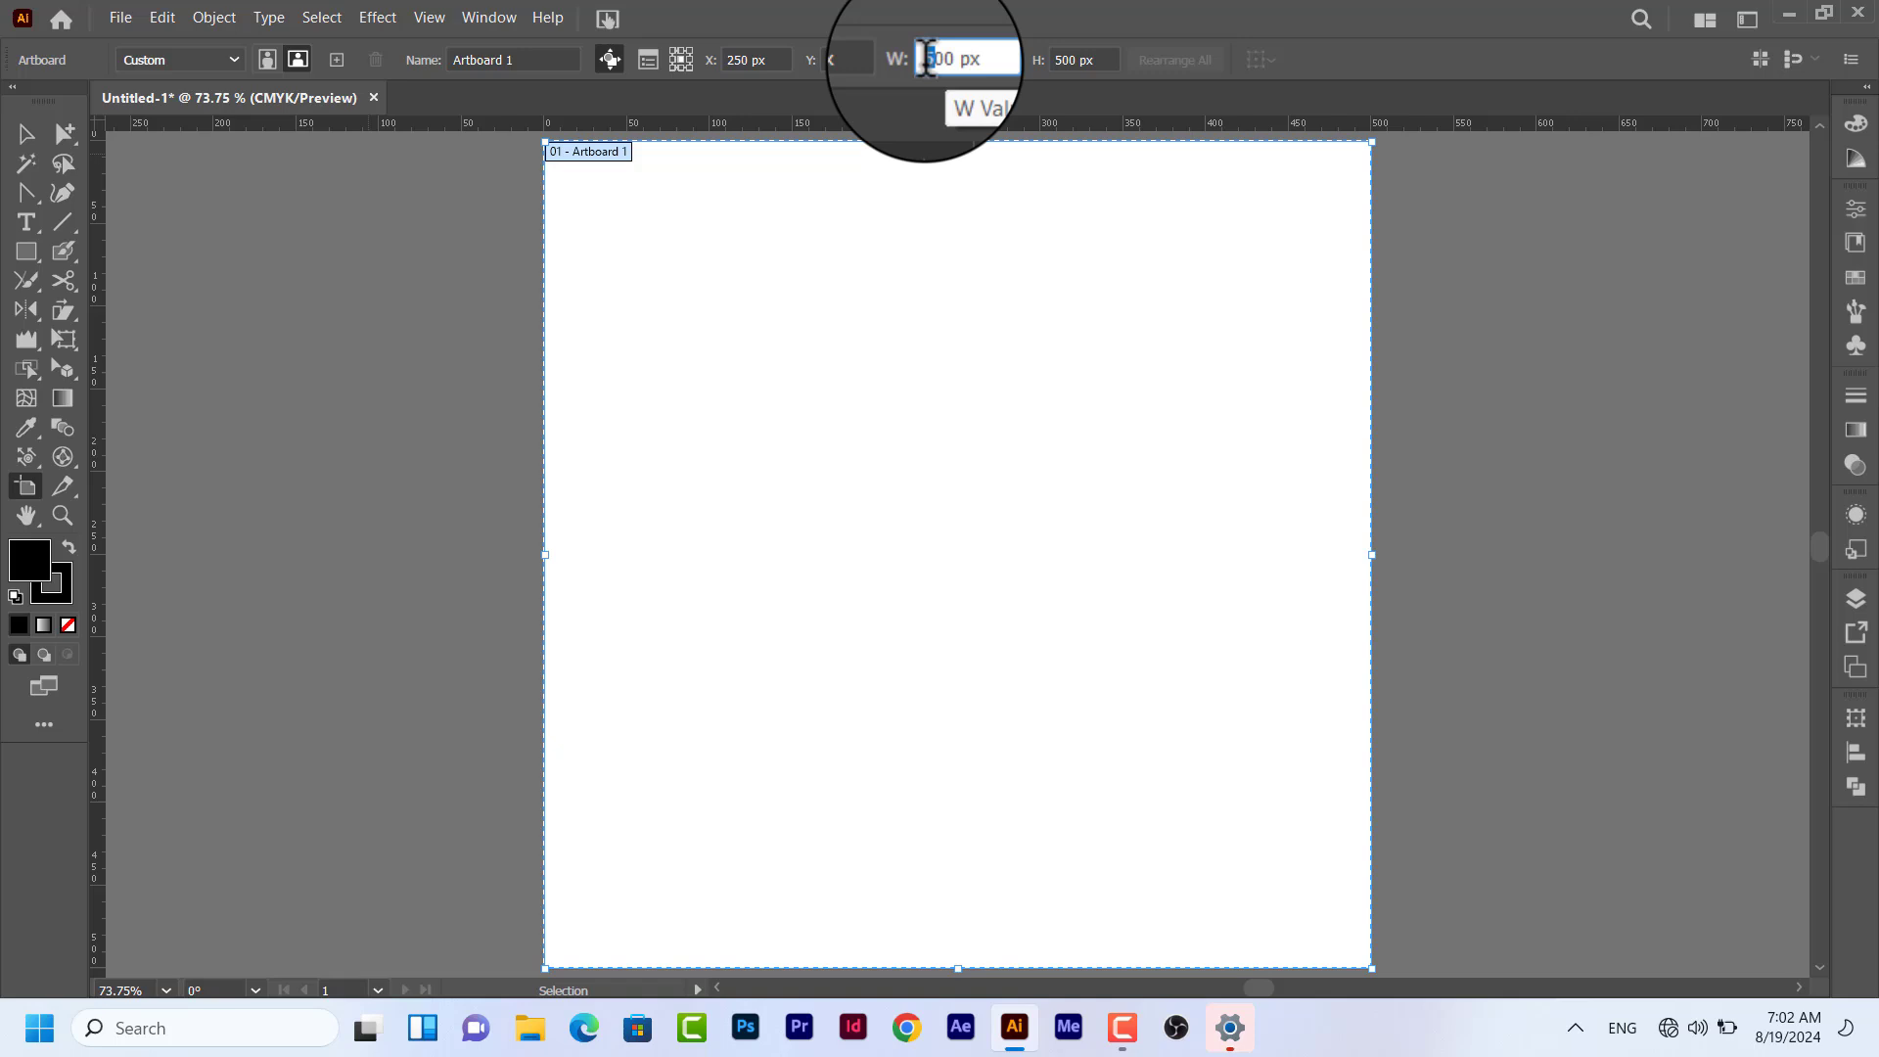
{"action": "key", "text": "Tab"}
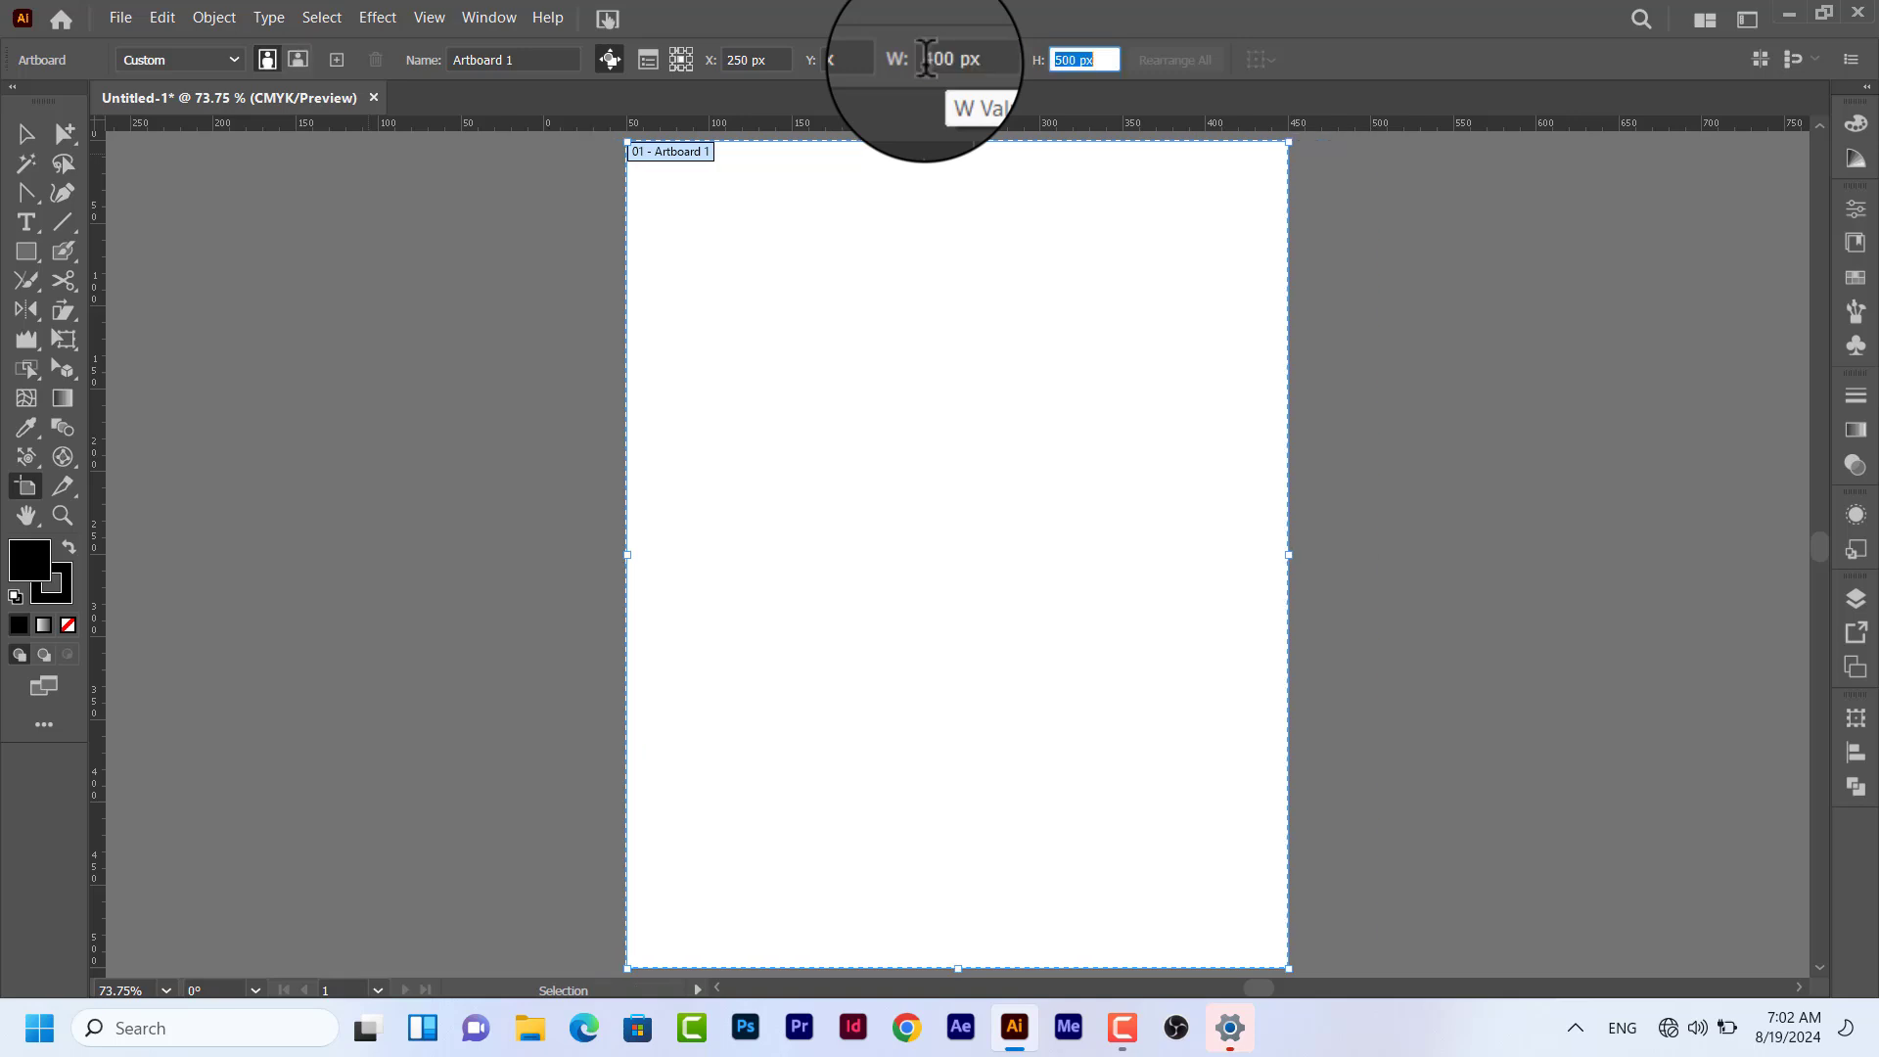
{"action": "type", "text": "400"}
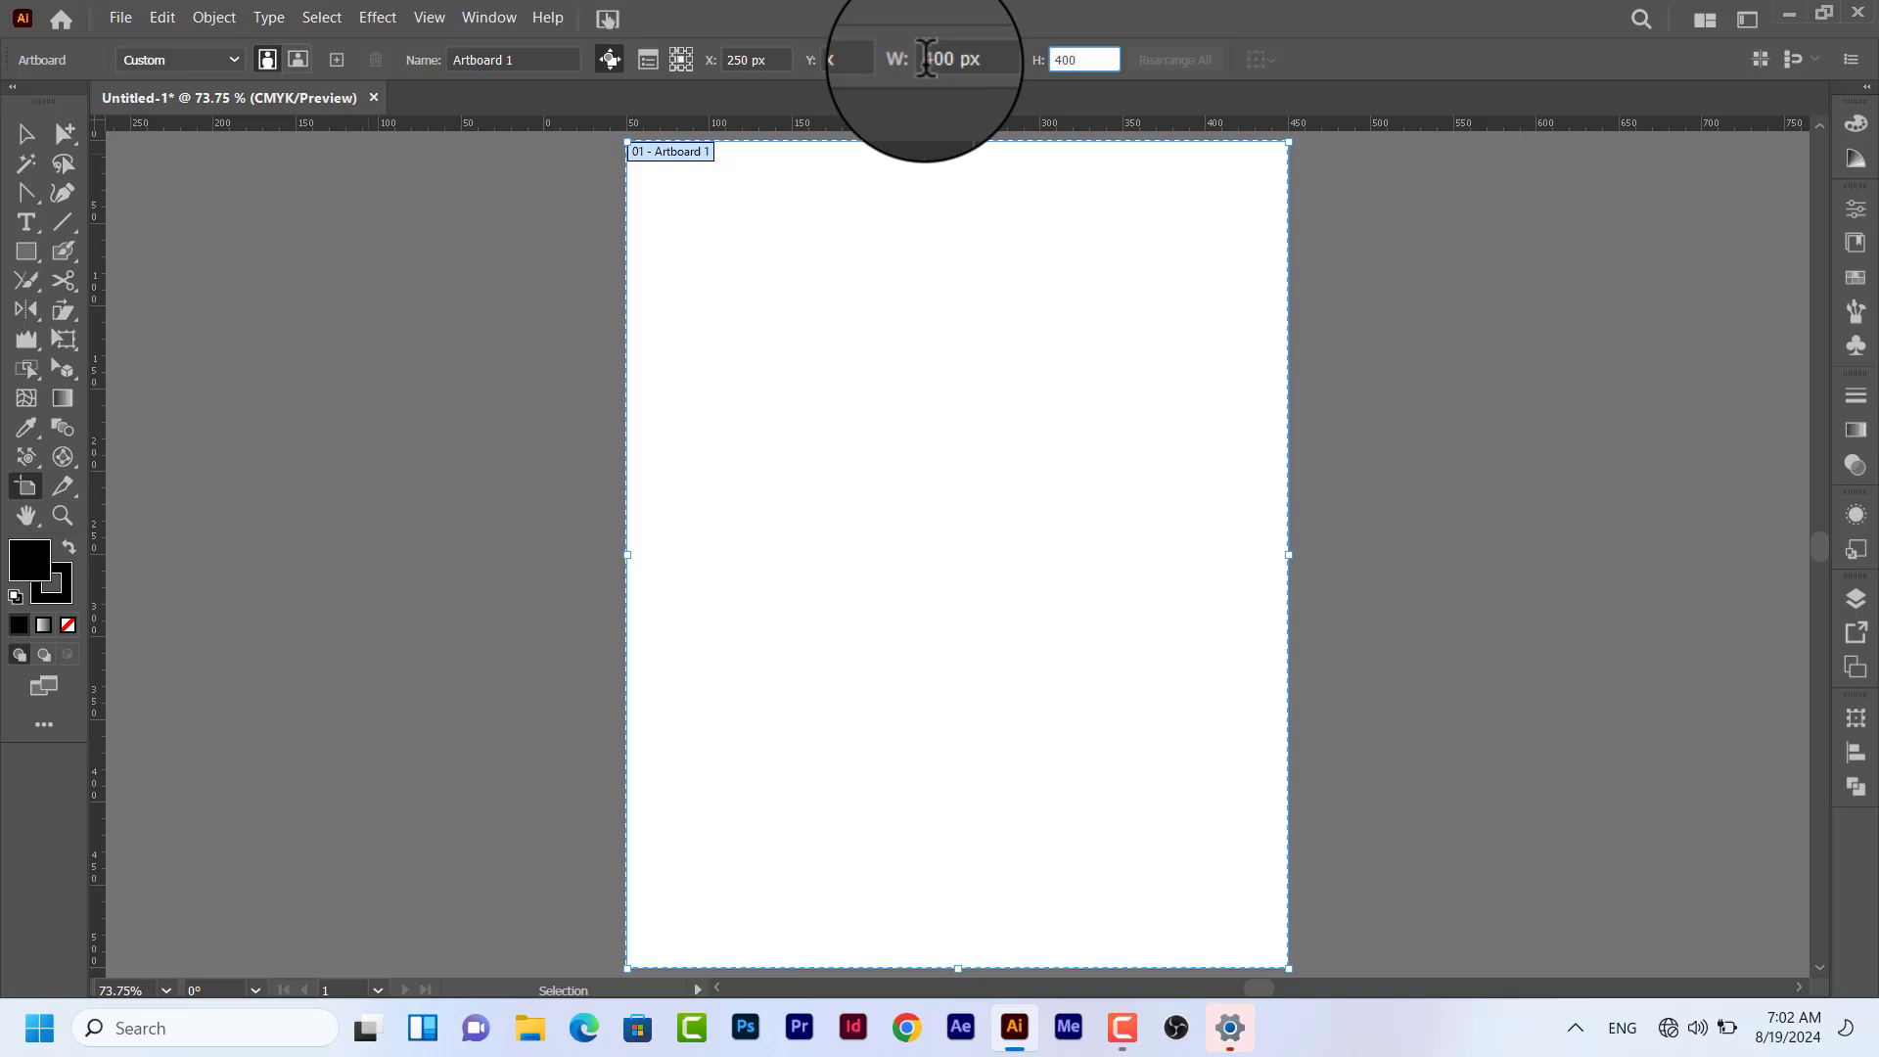
{"action": "key", "text": "Return"}
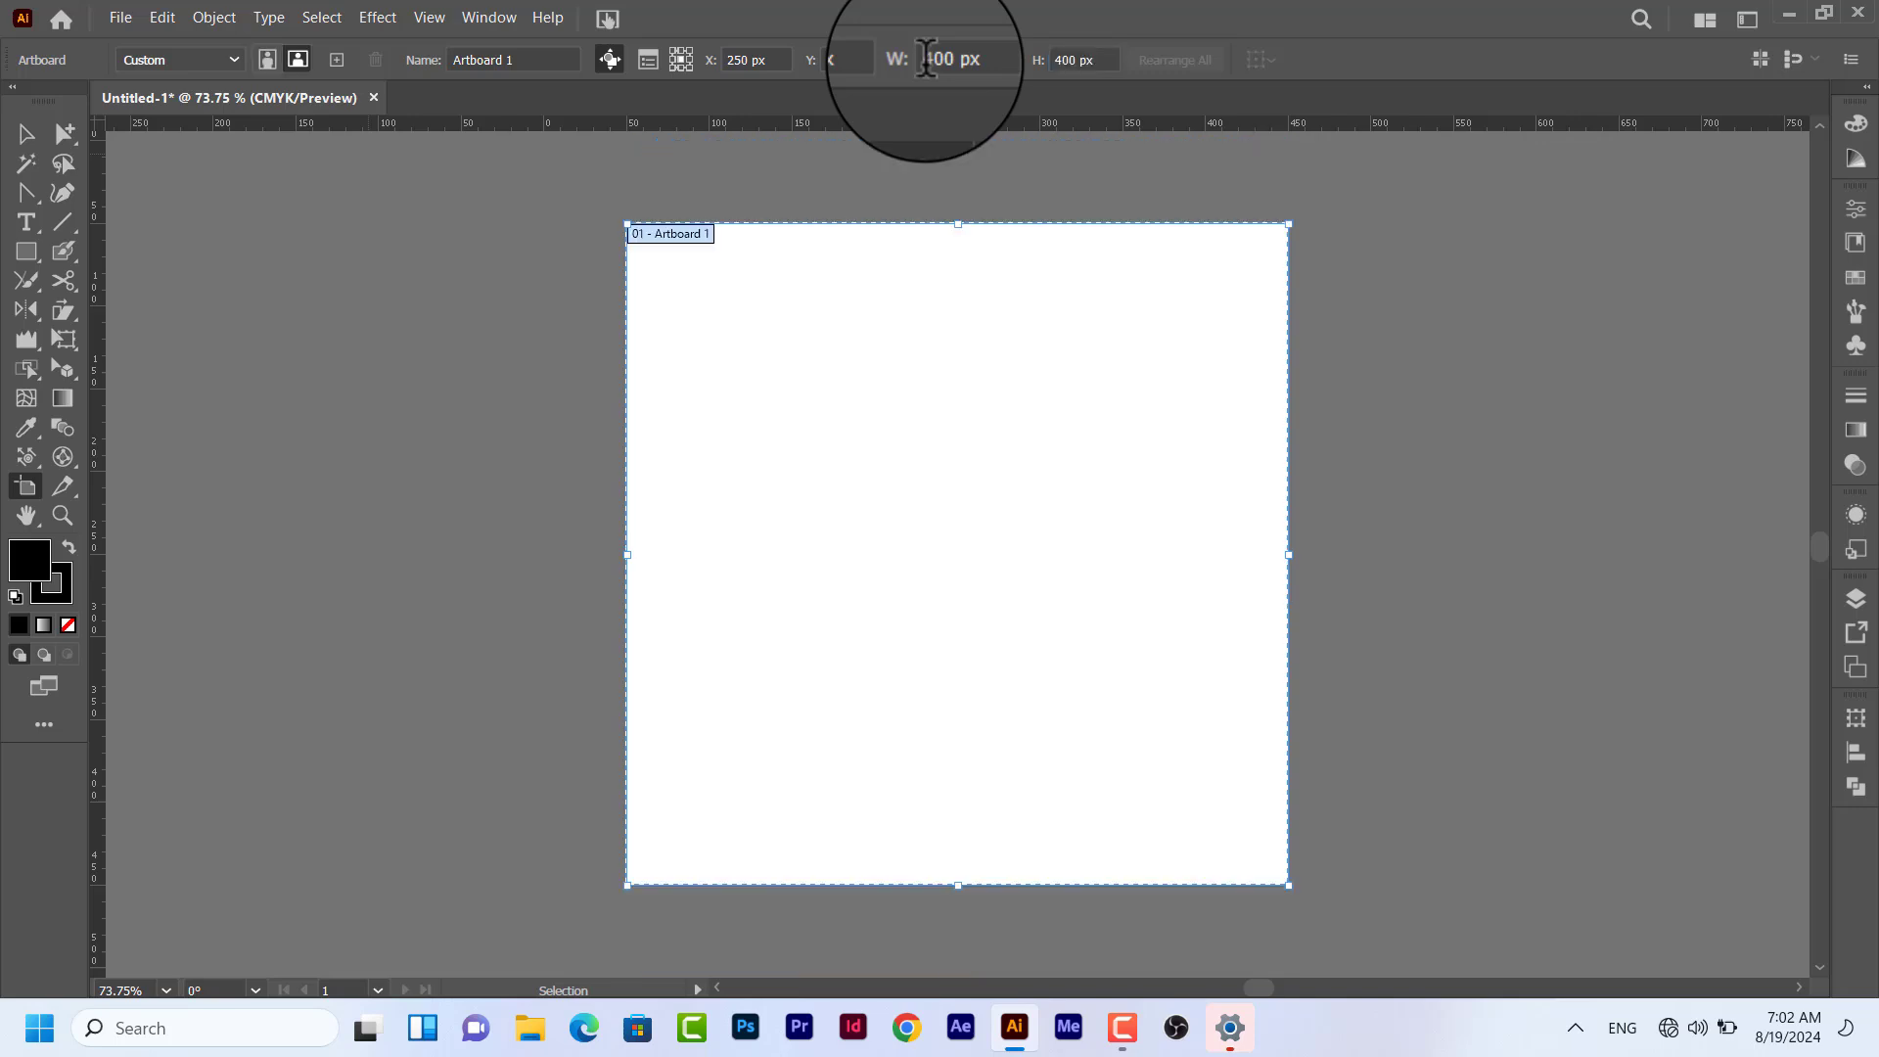
Draw a slice beside the artboard's left edge and a smaller slice inside it with the Slice tool.
{"action": "left_click", "coordinate": [64, 490]}
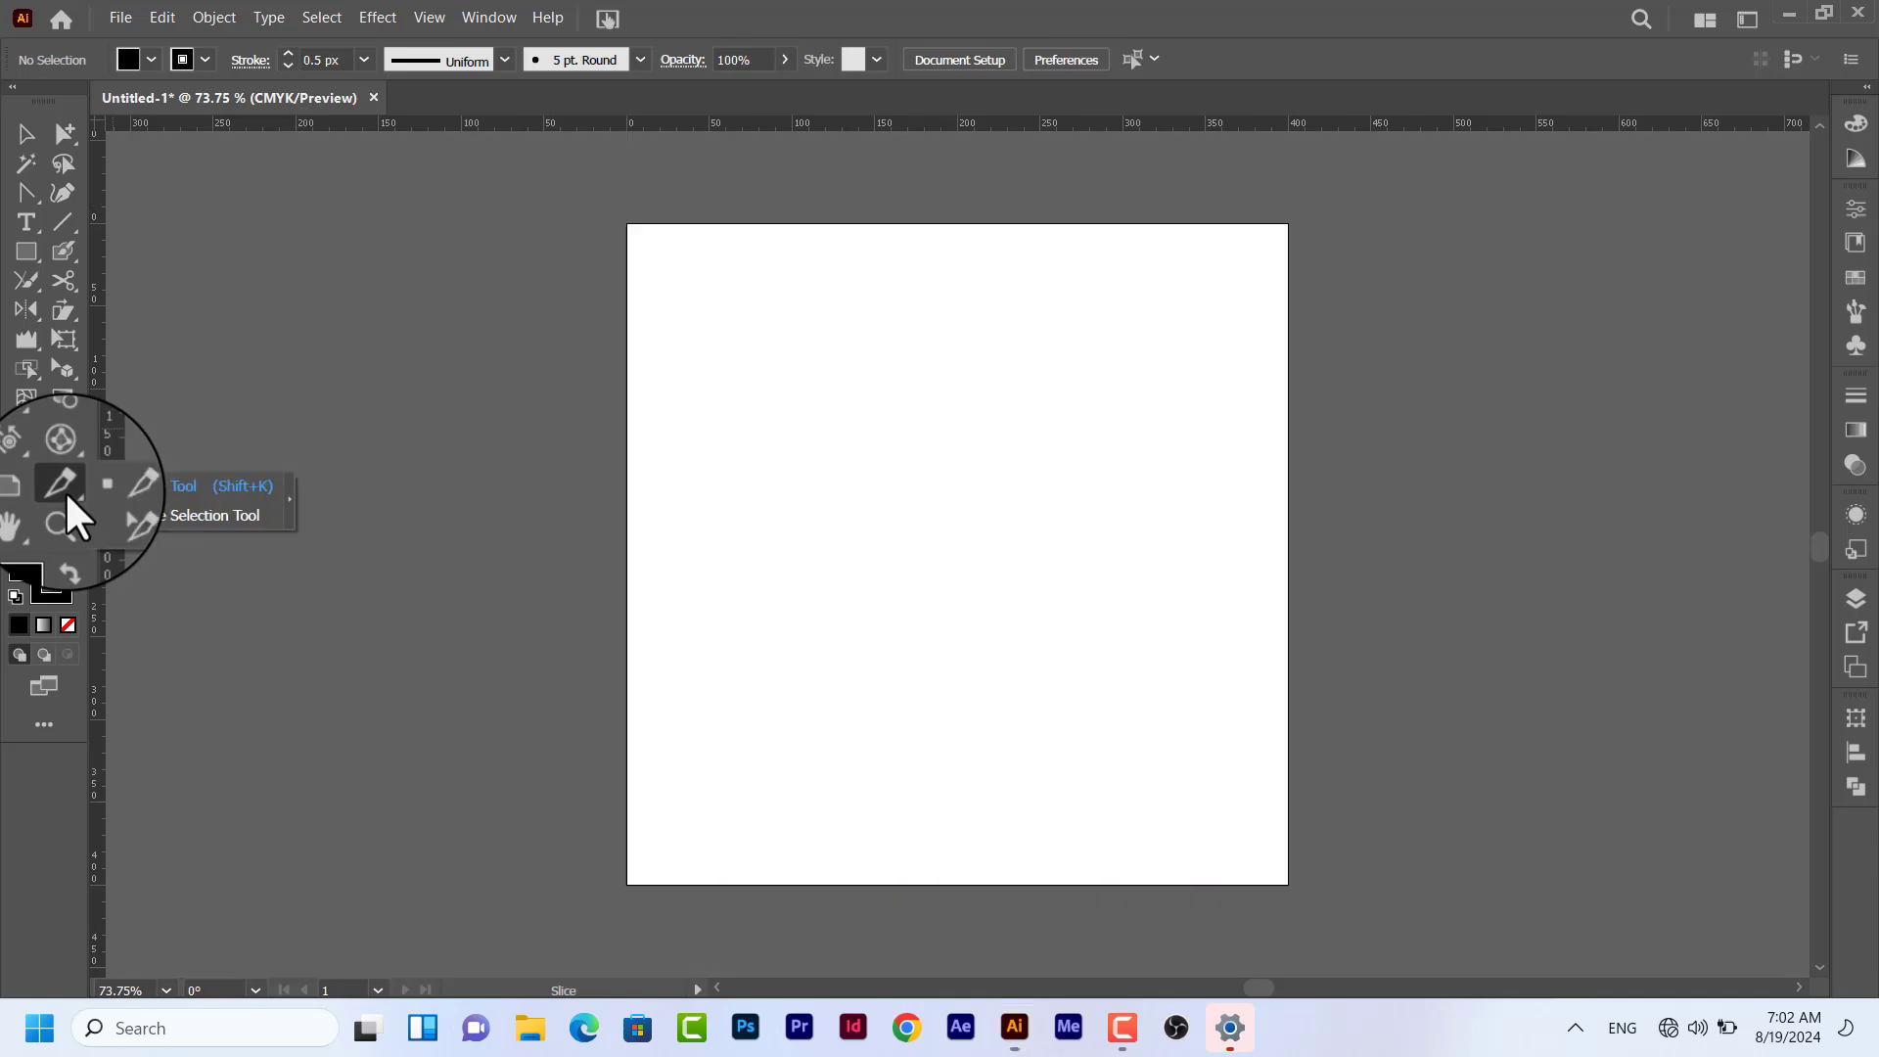
{"action": "left_click", "coordinate": [158, 486]}
{"action": "left_click_drag", "start_coordinate": [254, 343], "coordinate": [418, 549]}
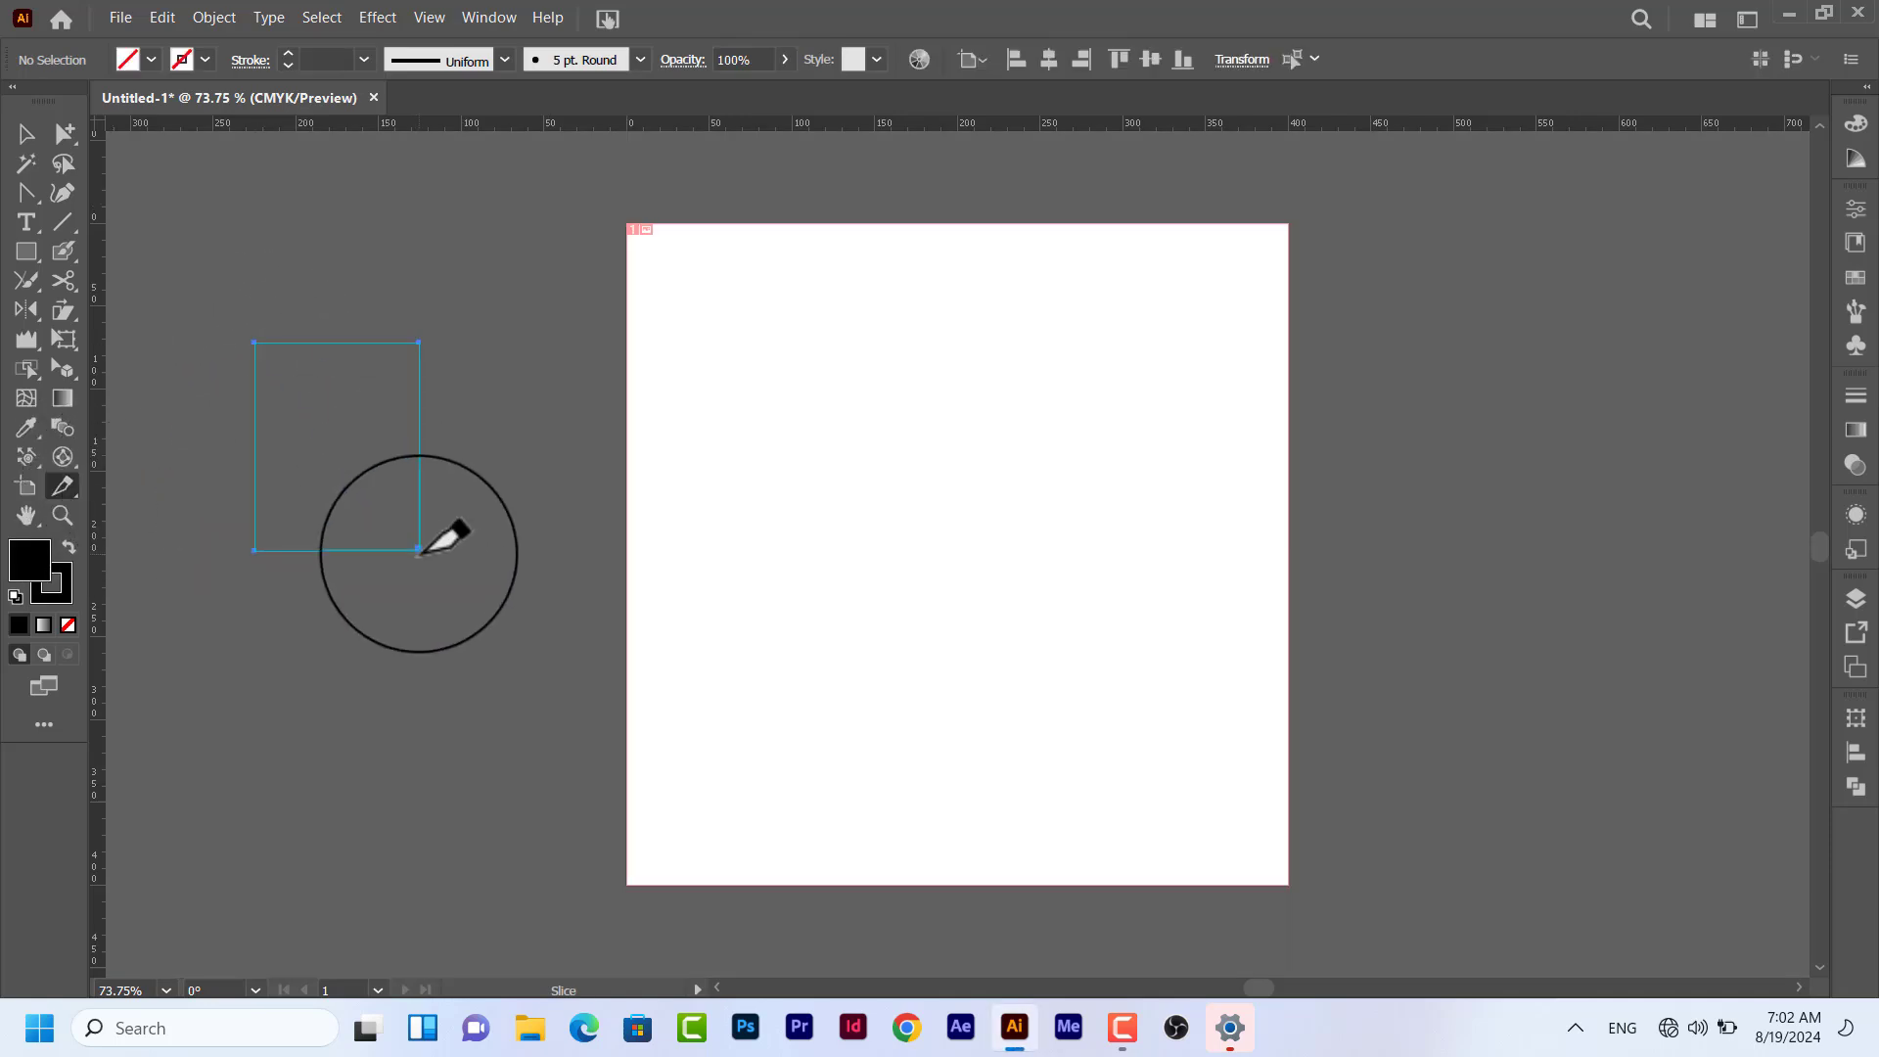
{"action": "left_click_drag", "start_coordinate": [296, 357], "coordinate": [367, 513]}
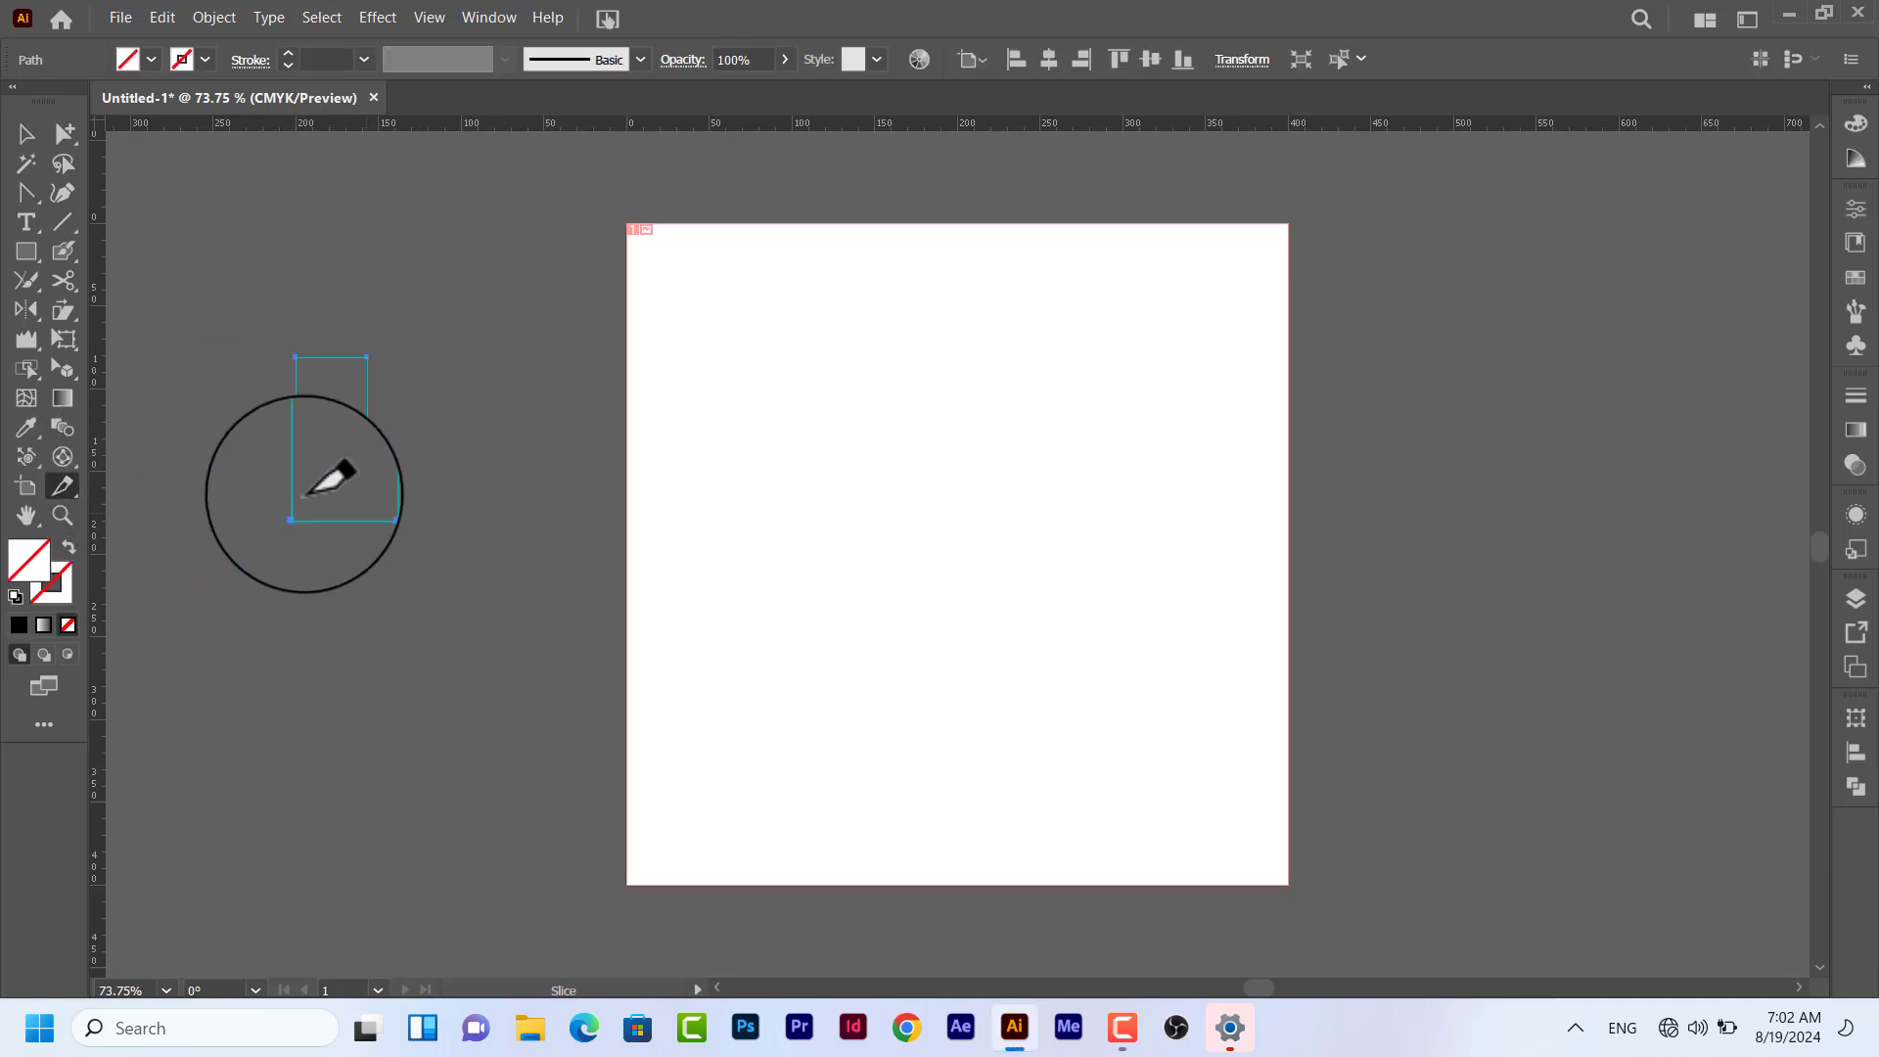
Select both slices beside the artboard with the Slice Selection tool and delete them.
{"action": "left_click", "coordinate": [61, 485]}
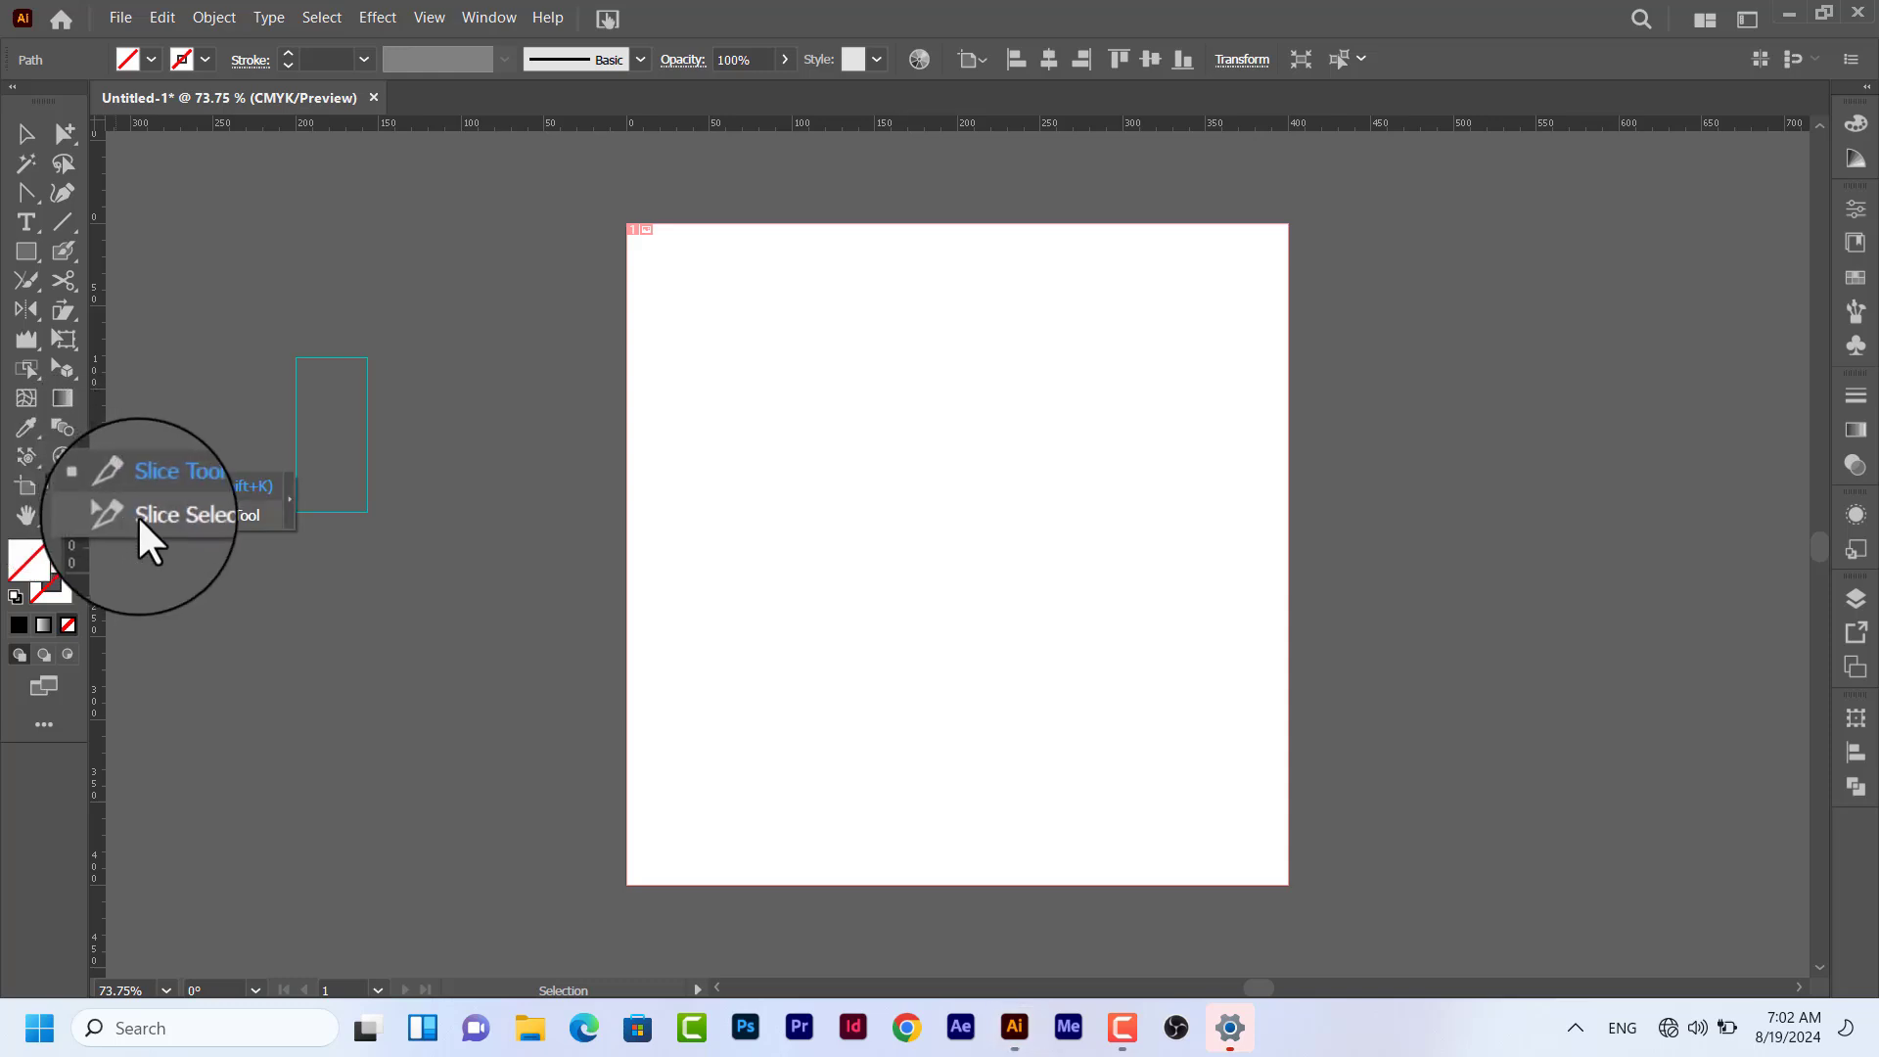
{"action": "left_click", "coordinate": [137, 515]}
{"action": "left_click_drag", "start_coordinate": [201, 323], "coordinate": [360, 499]}
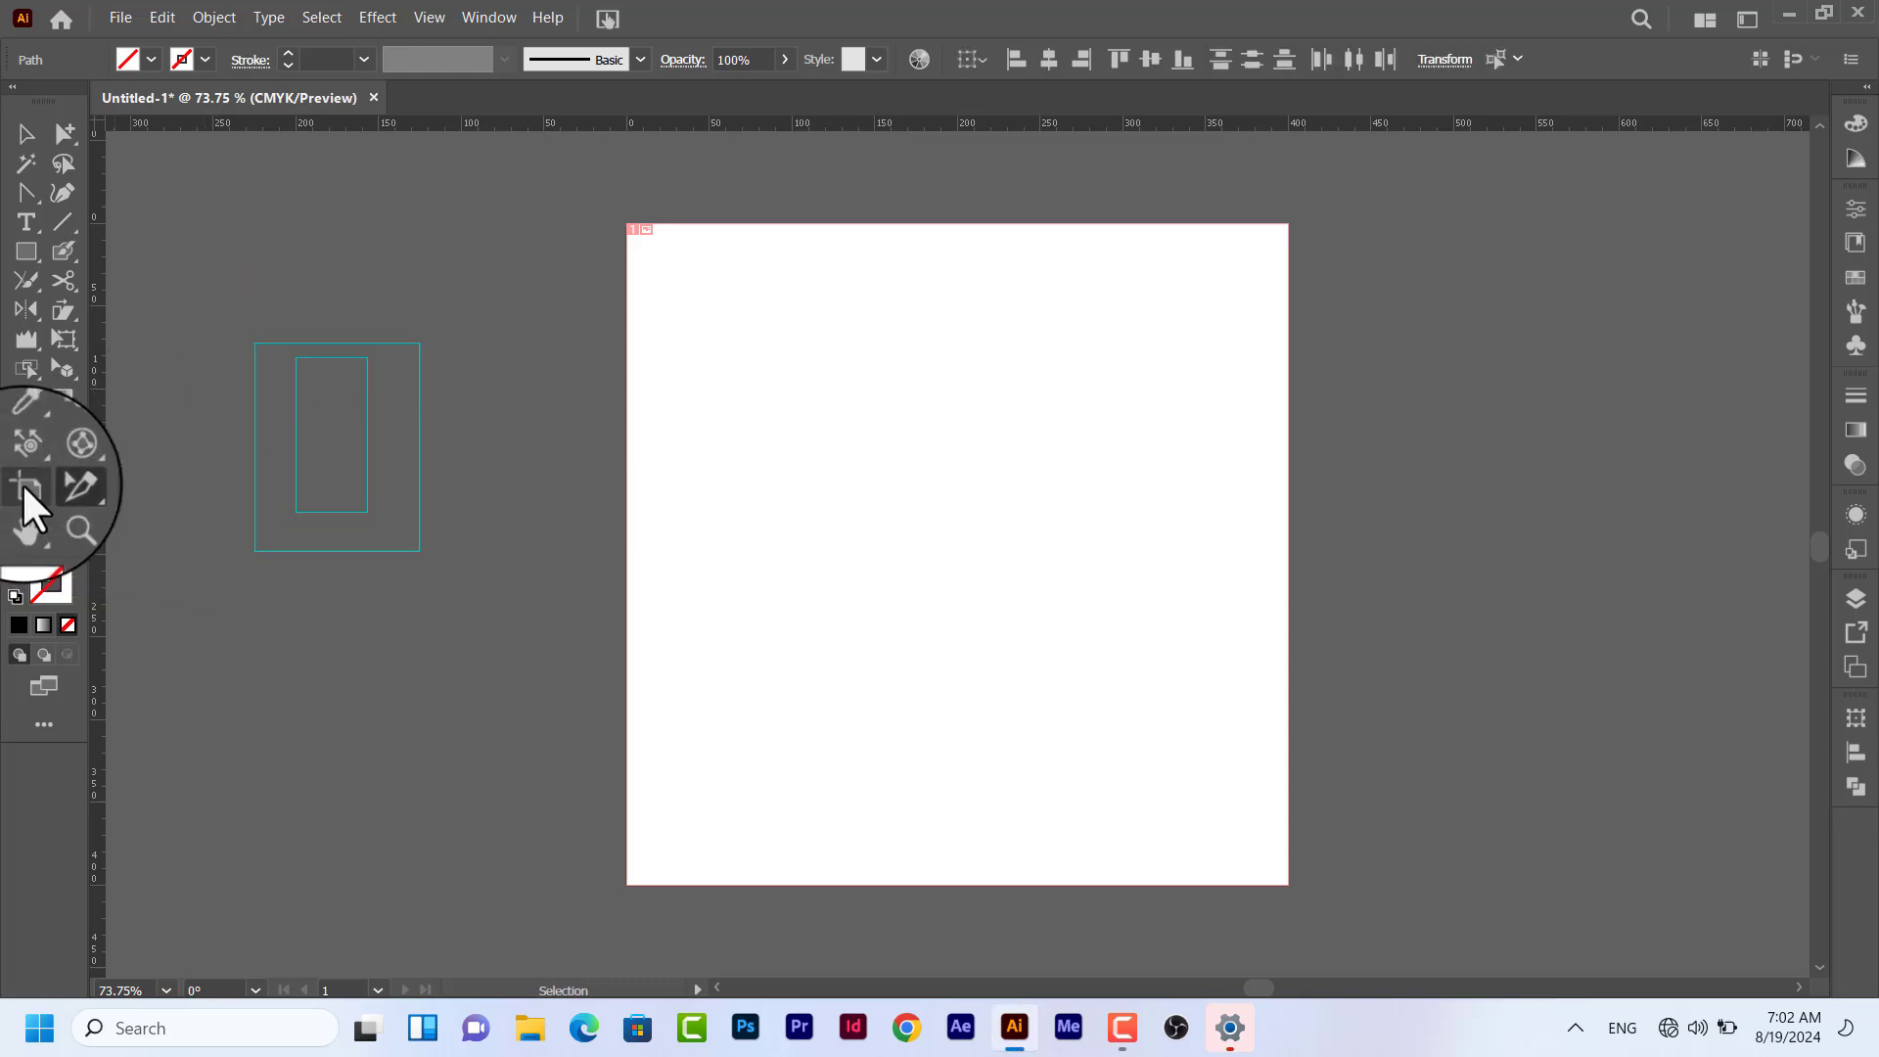
{"action": "left_click", "coordinate": [26, 514]}
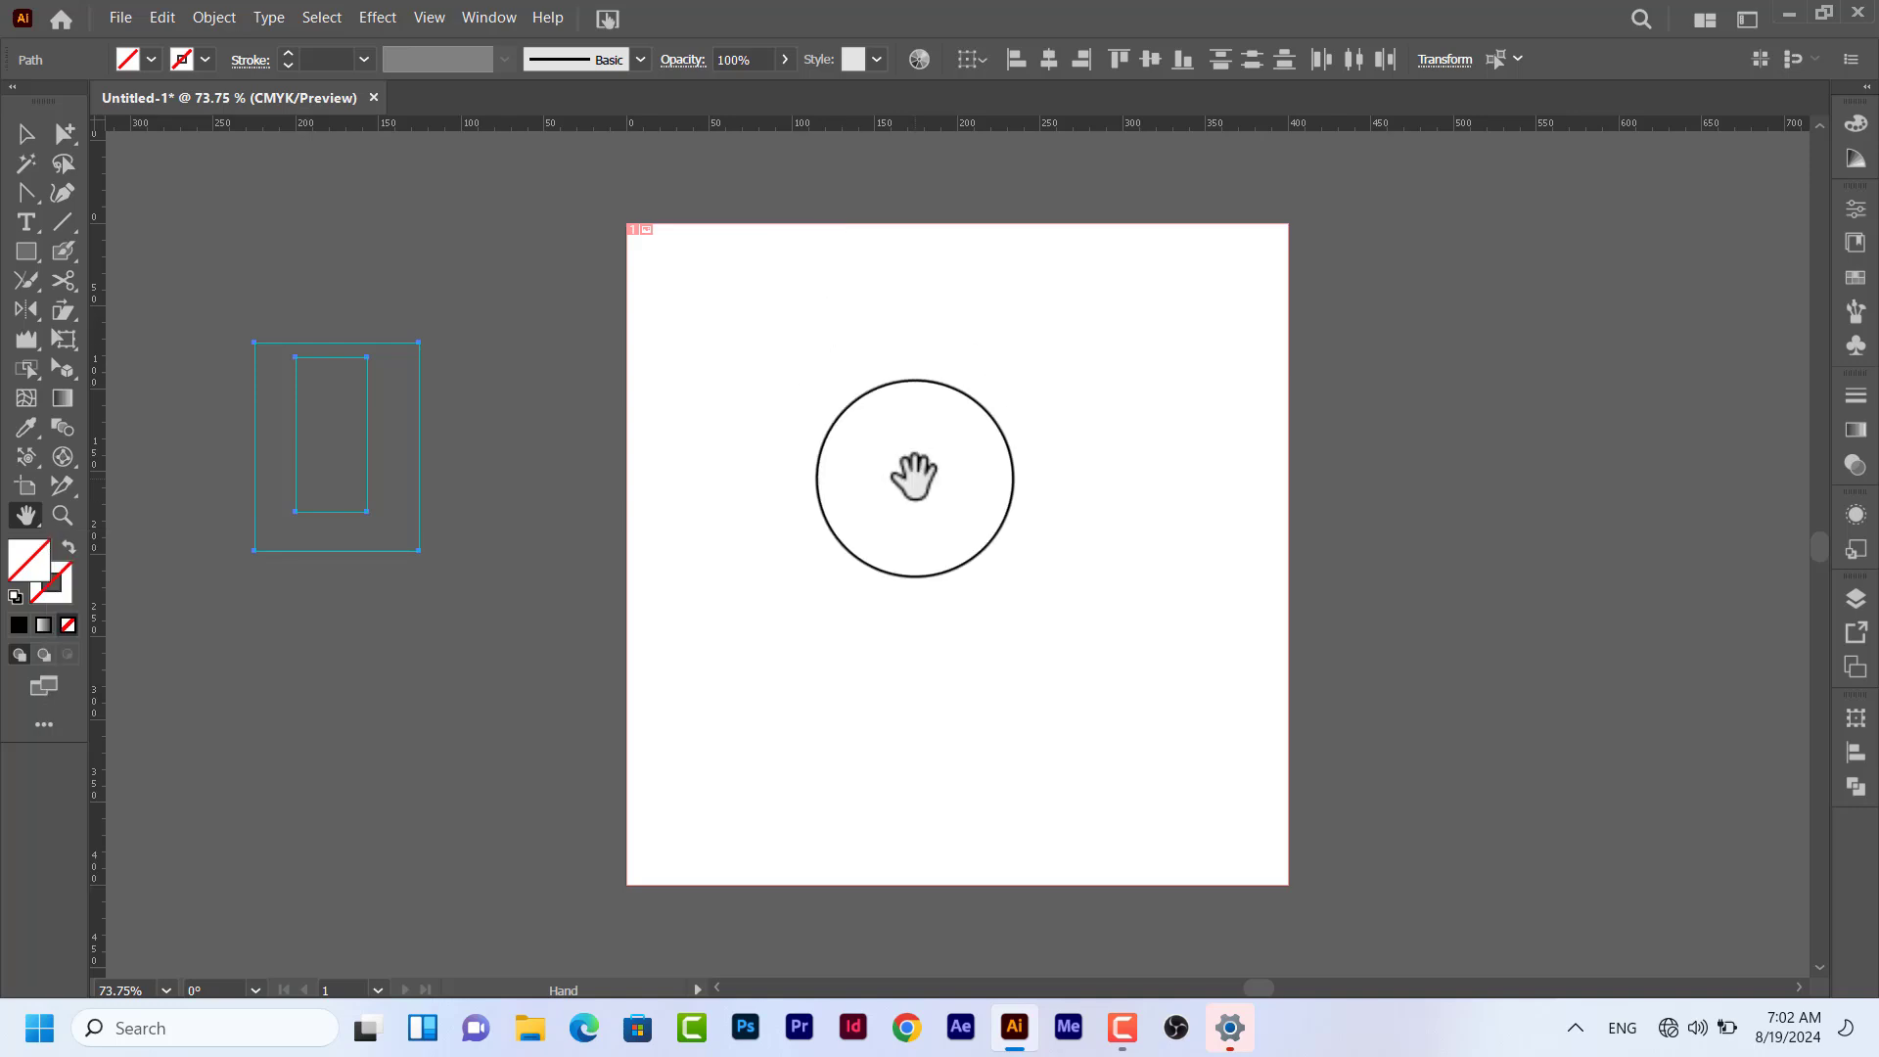
{"action": "left_click_drag", "start_coordinate": [914, 478], "coordinate": [725, 511]}
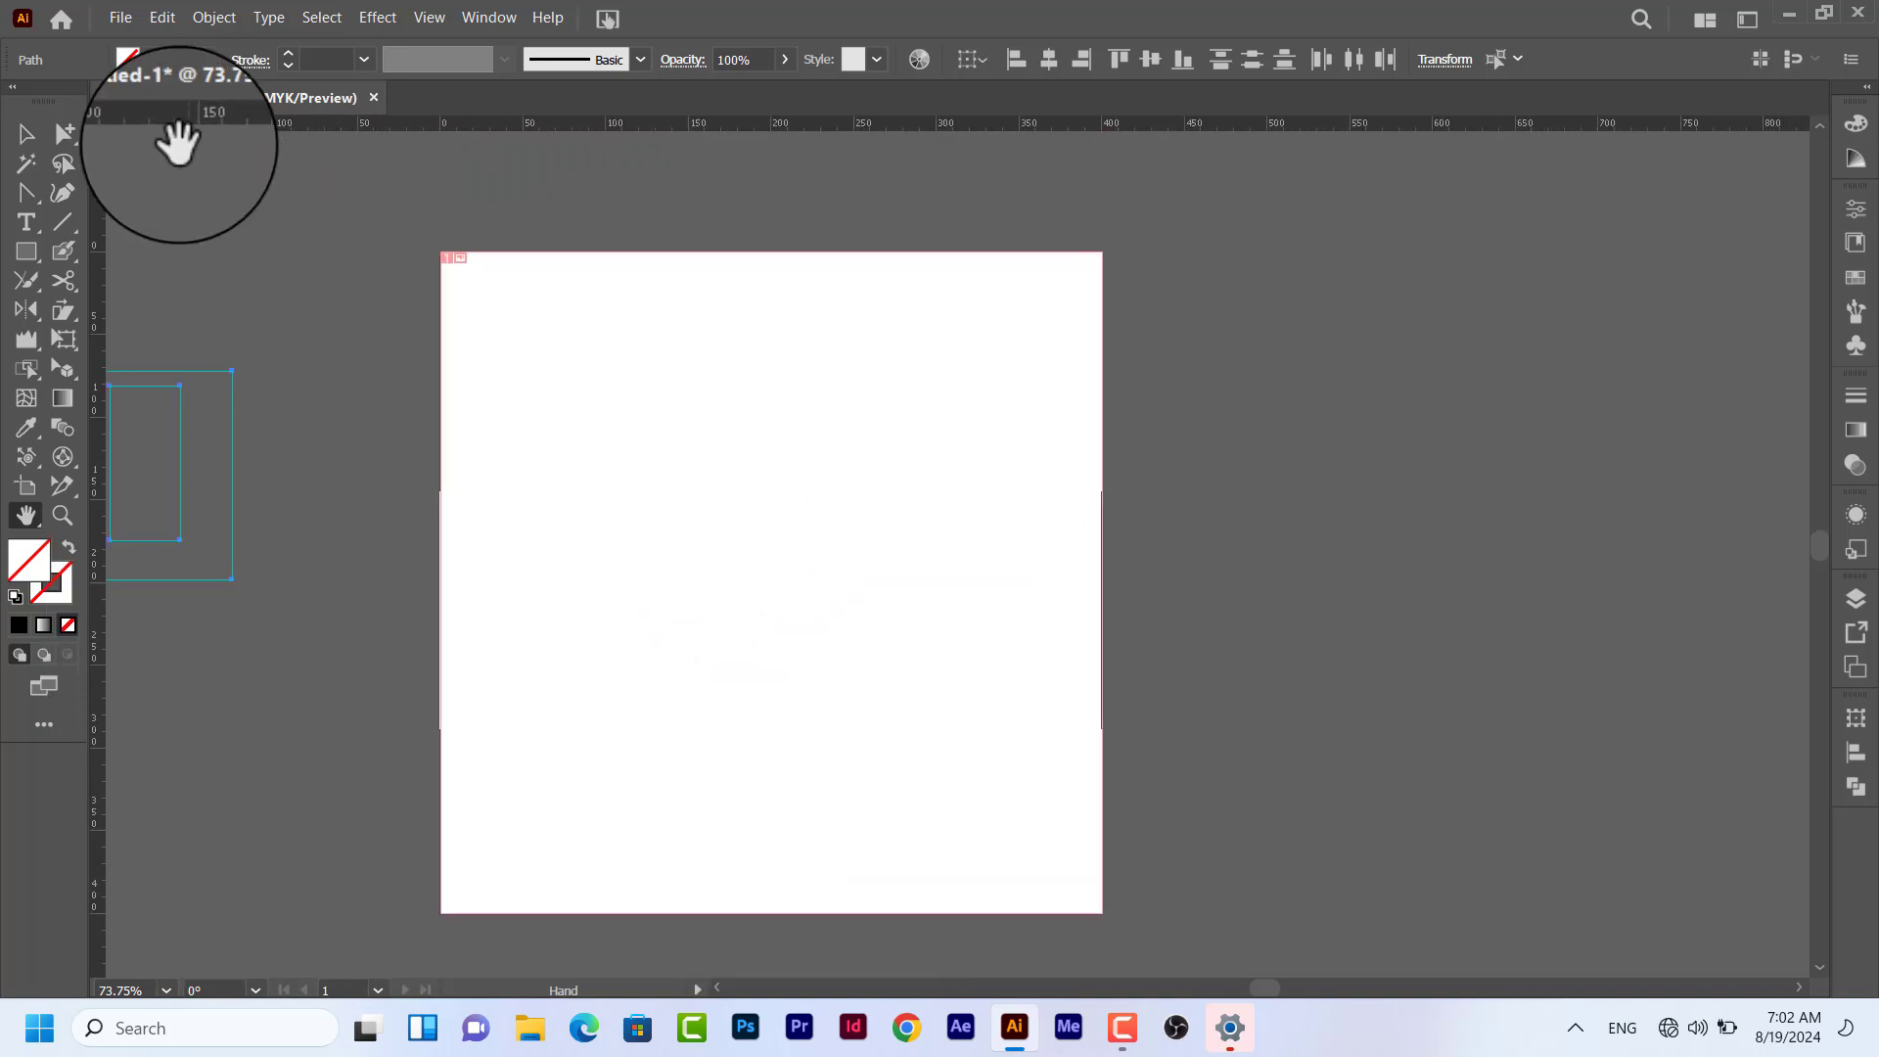
{"action": "left_click", "coordinate": [23, 137]}
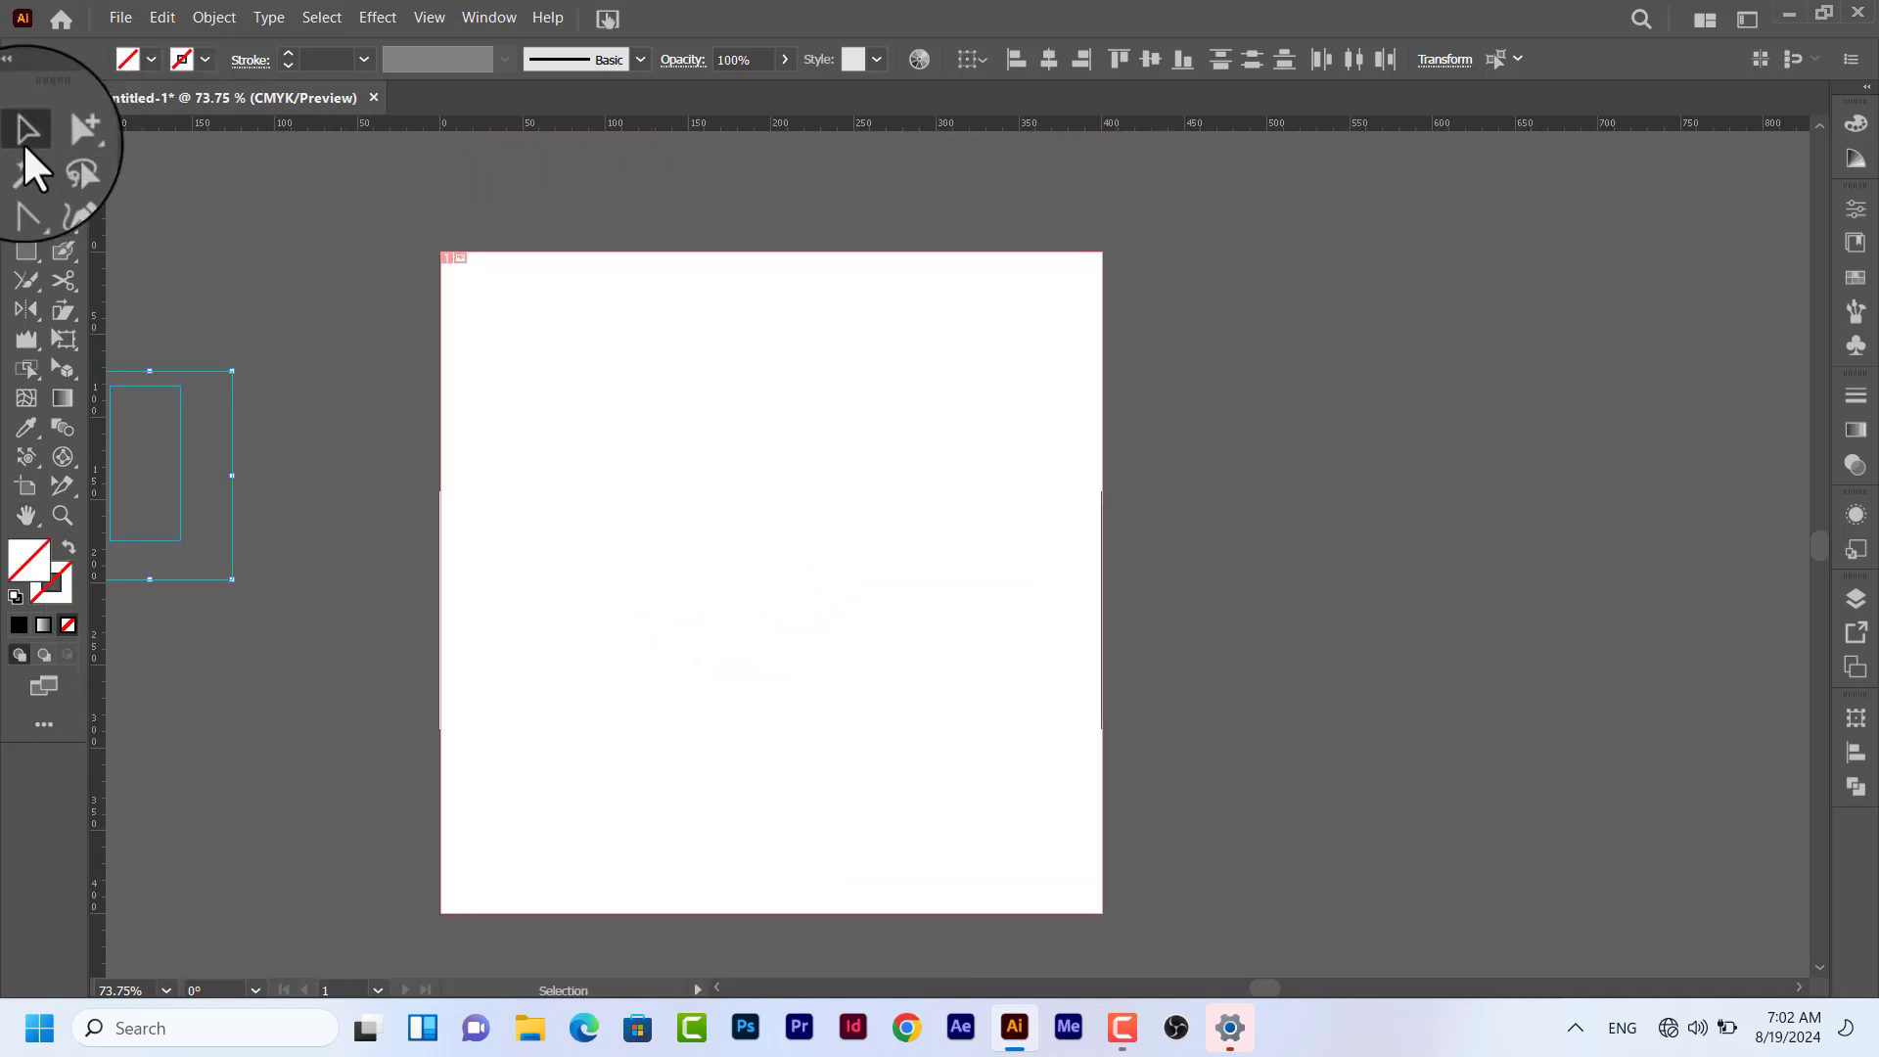
{"action": "left_click", "coordinate": [149, 477]}
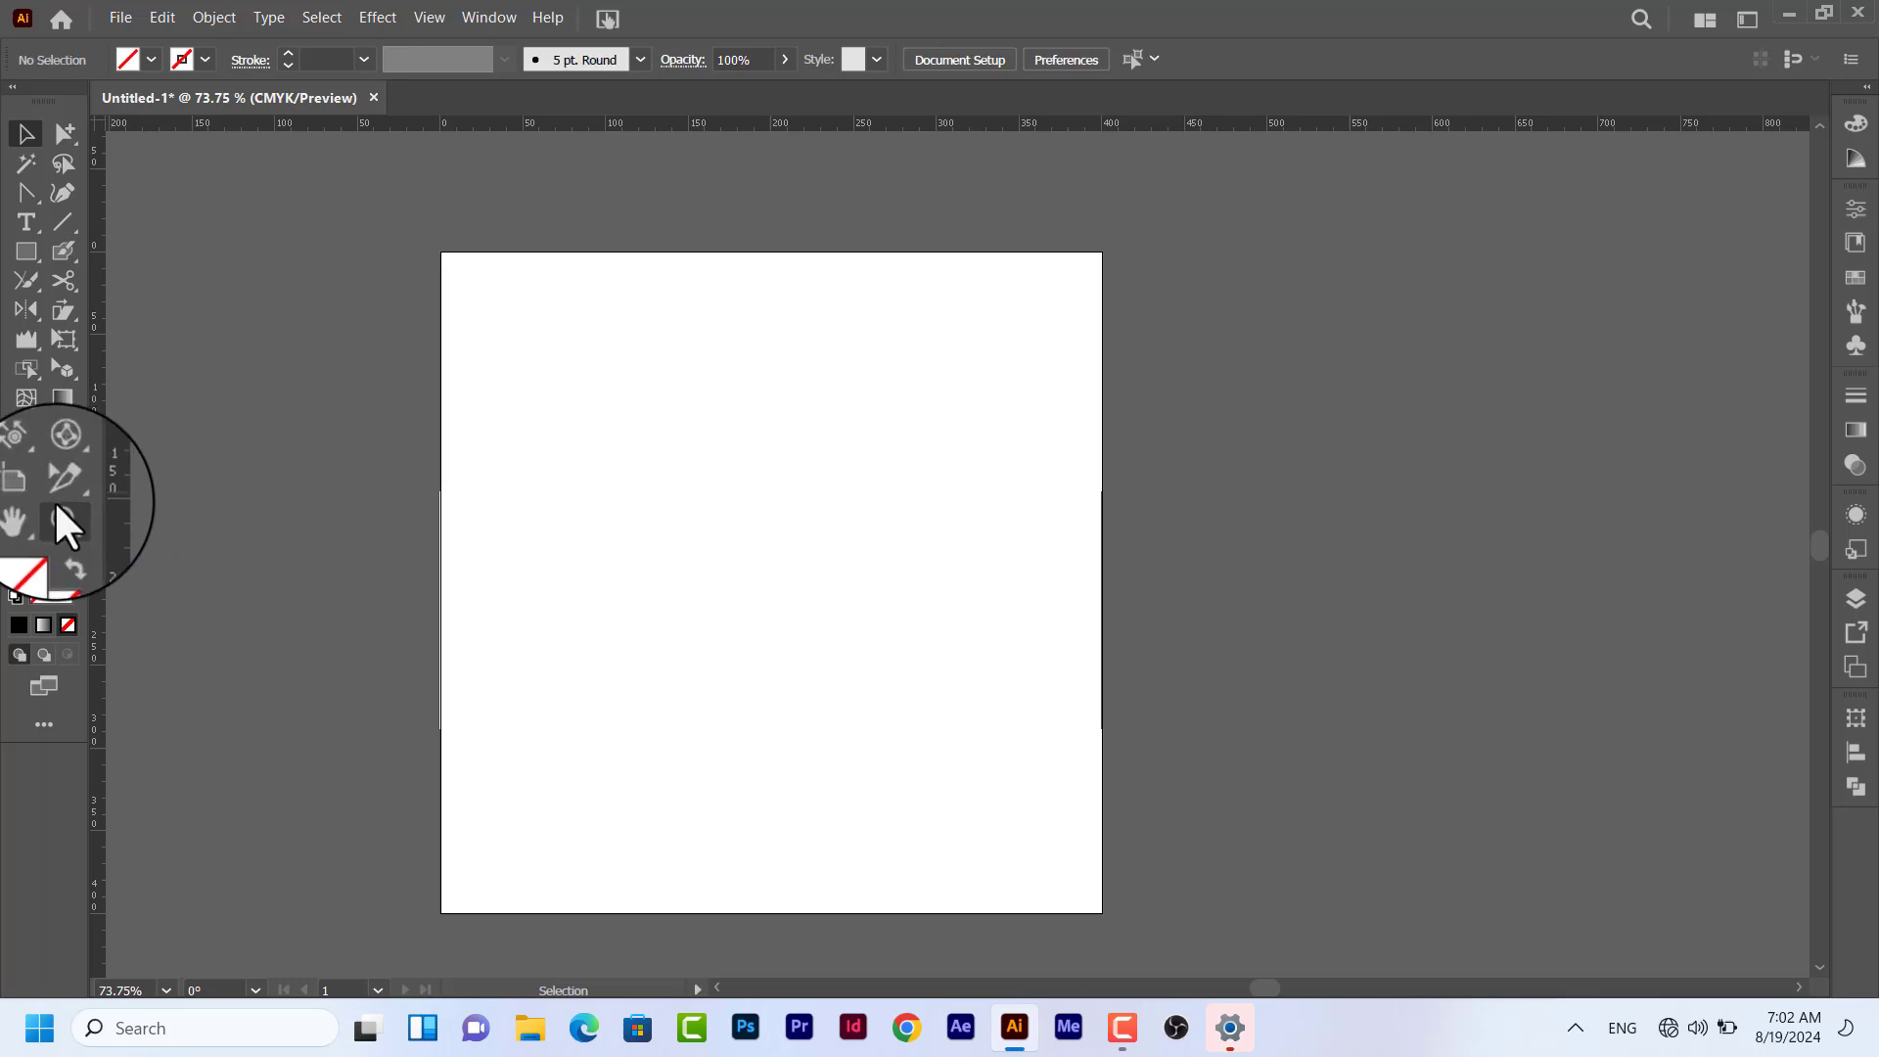
Place the point text "Lorem ipsum" on the empty canvas above and to the left of the artboard's upper-left corner.
{"action": "left_click", "coordinate": [60, 516]}
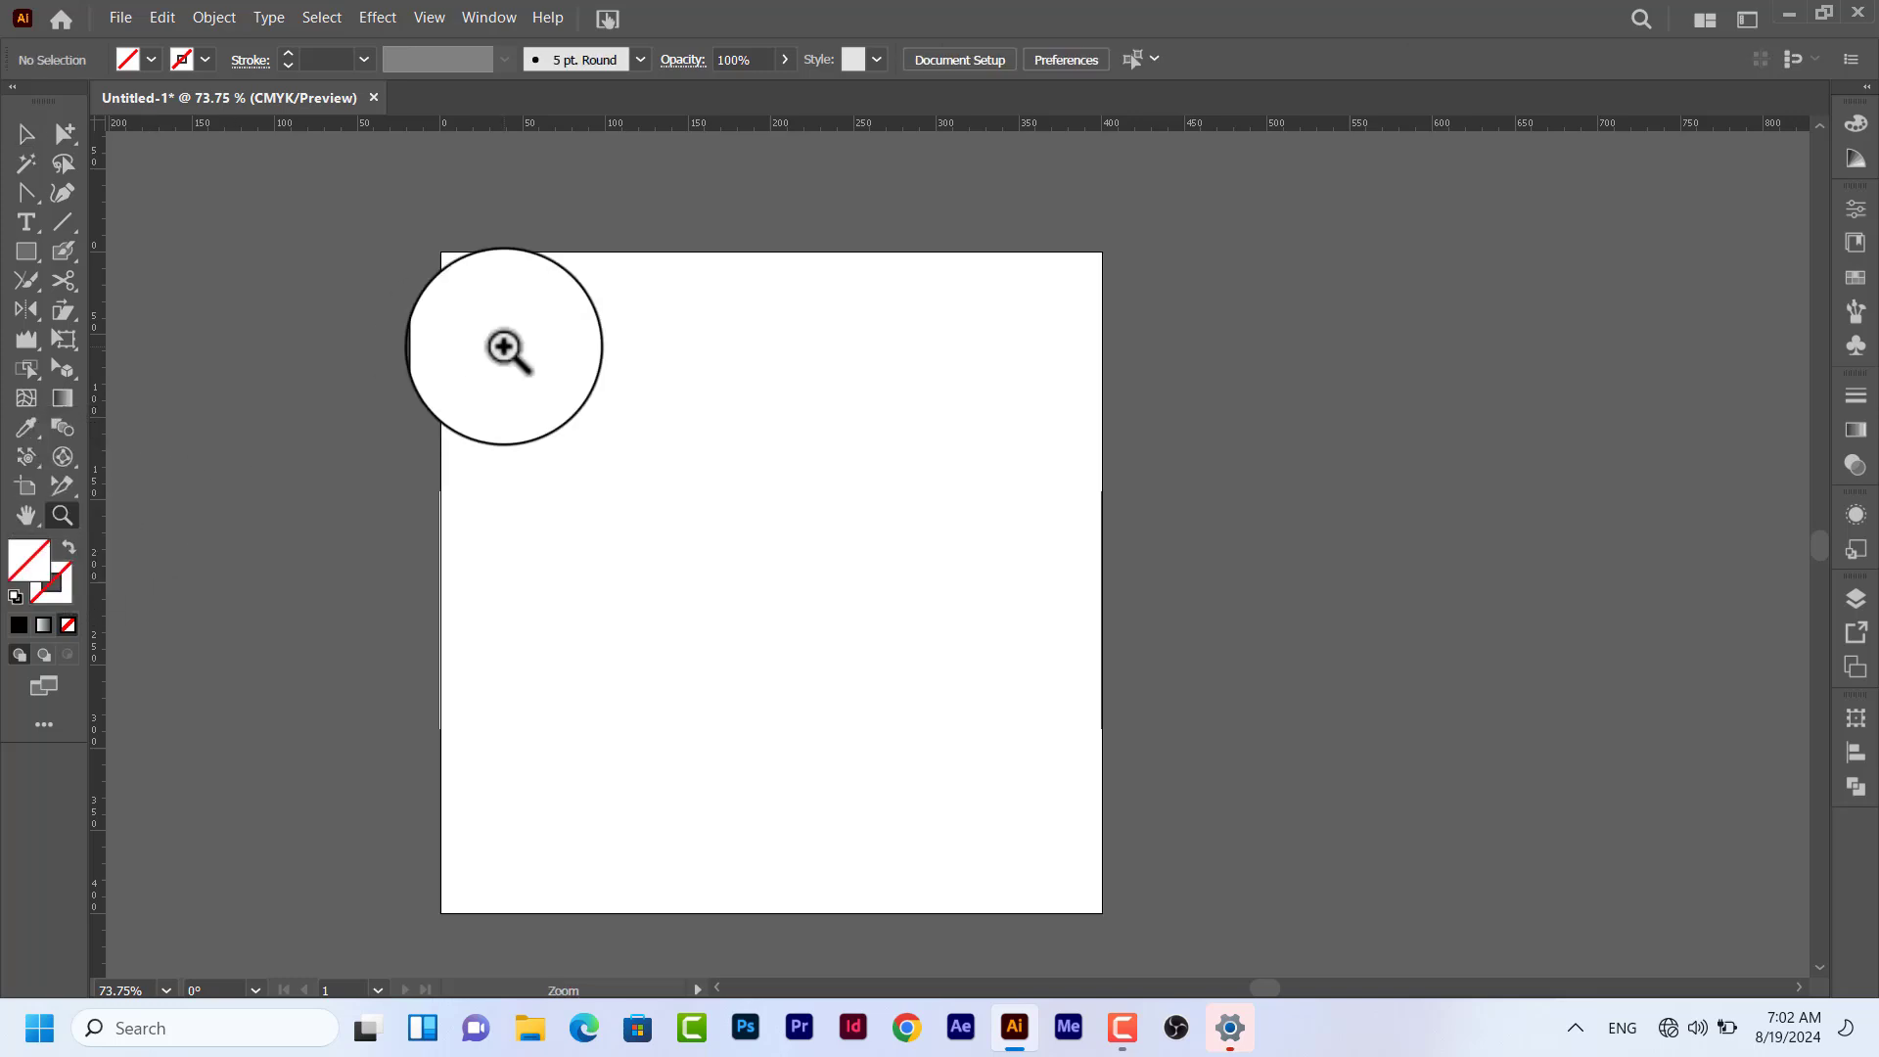
{"action": "left_click", "coordinate": [452, 281]}
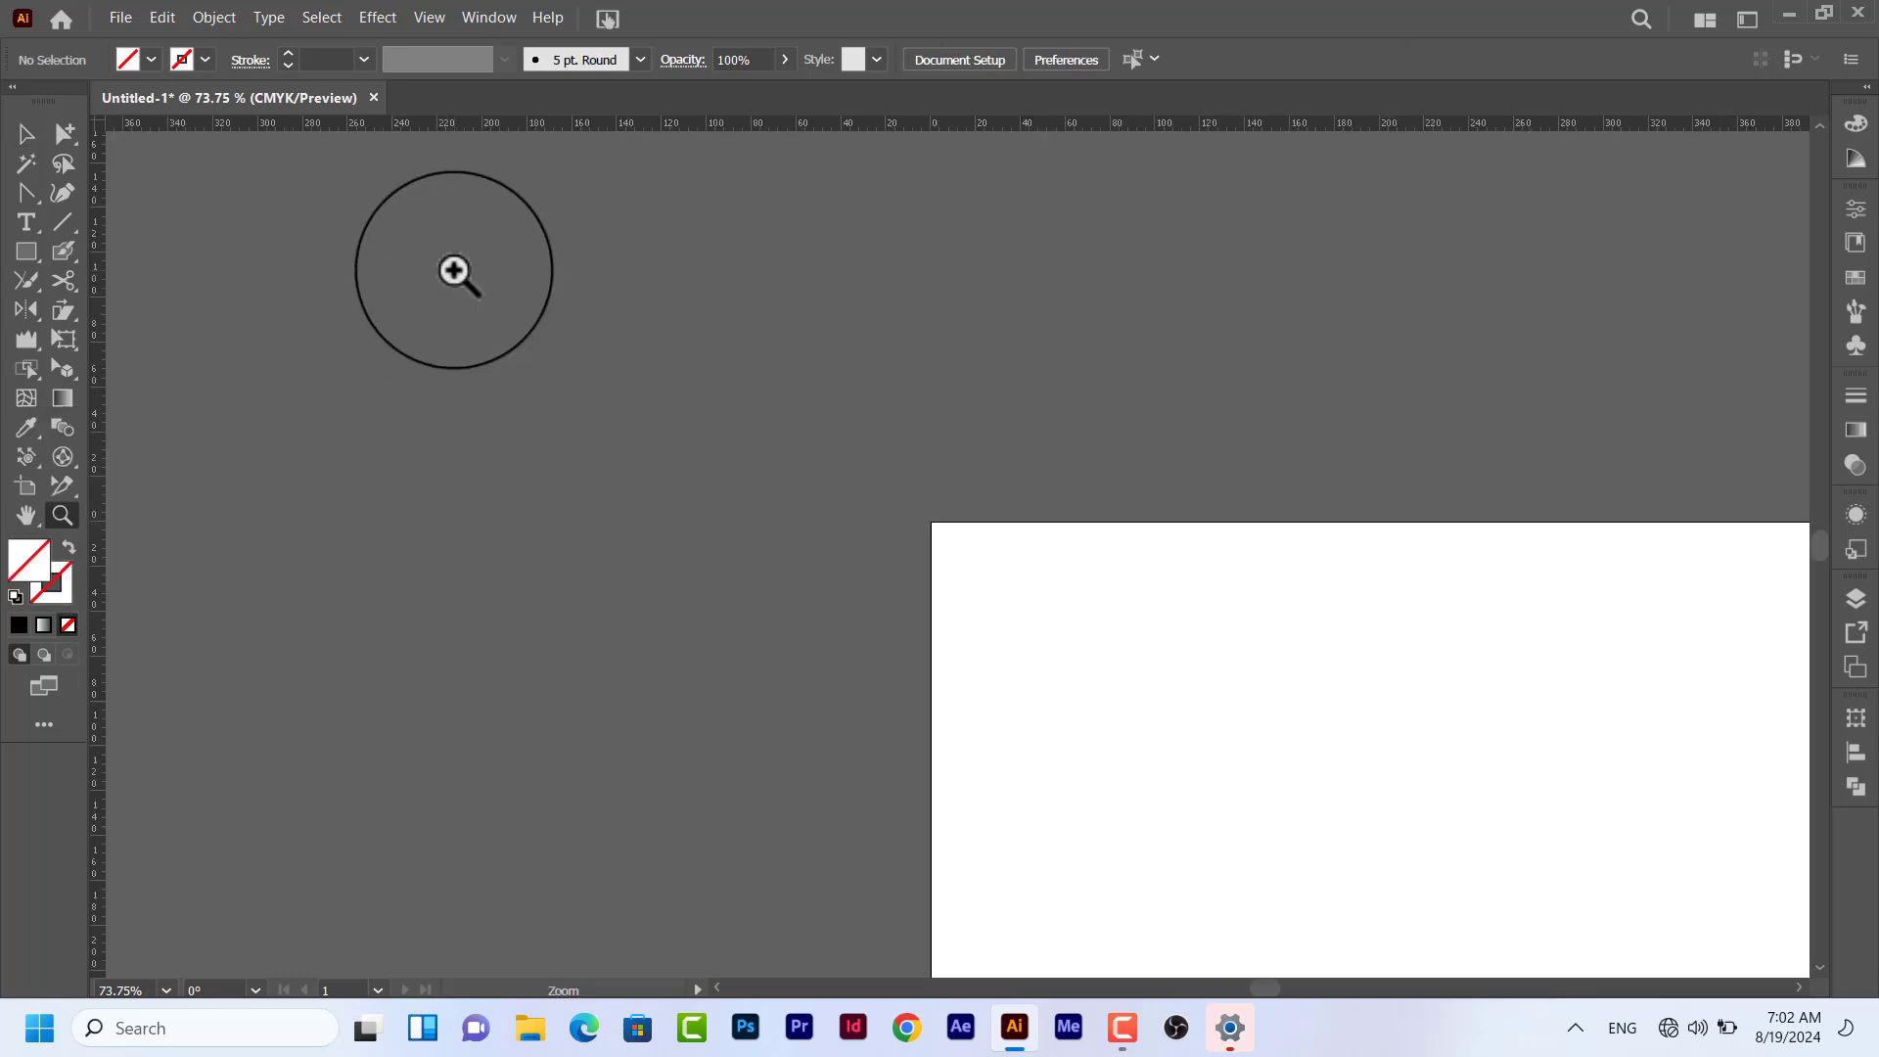
{"action": "left_click", "coordinate": [25, 222]}
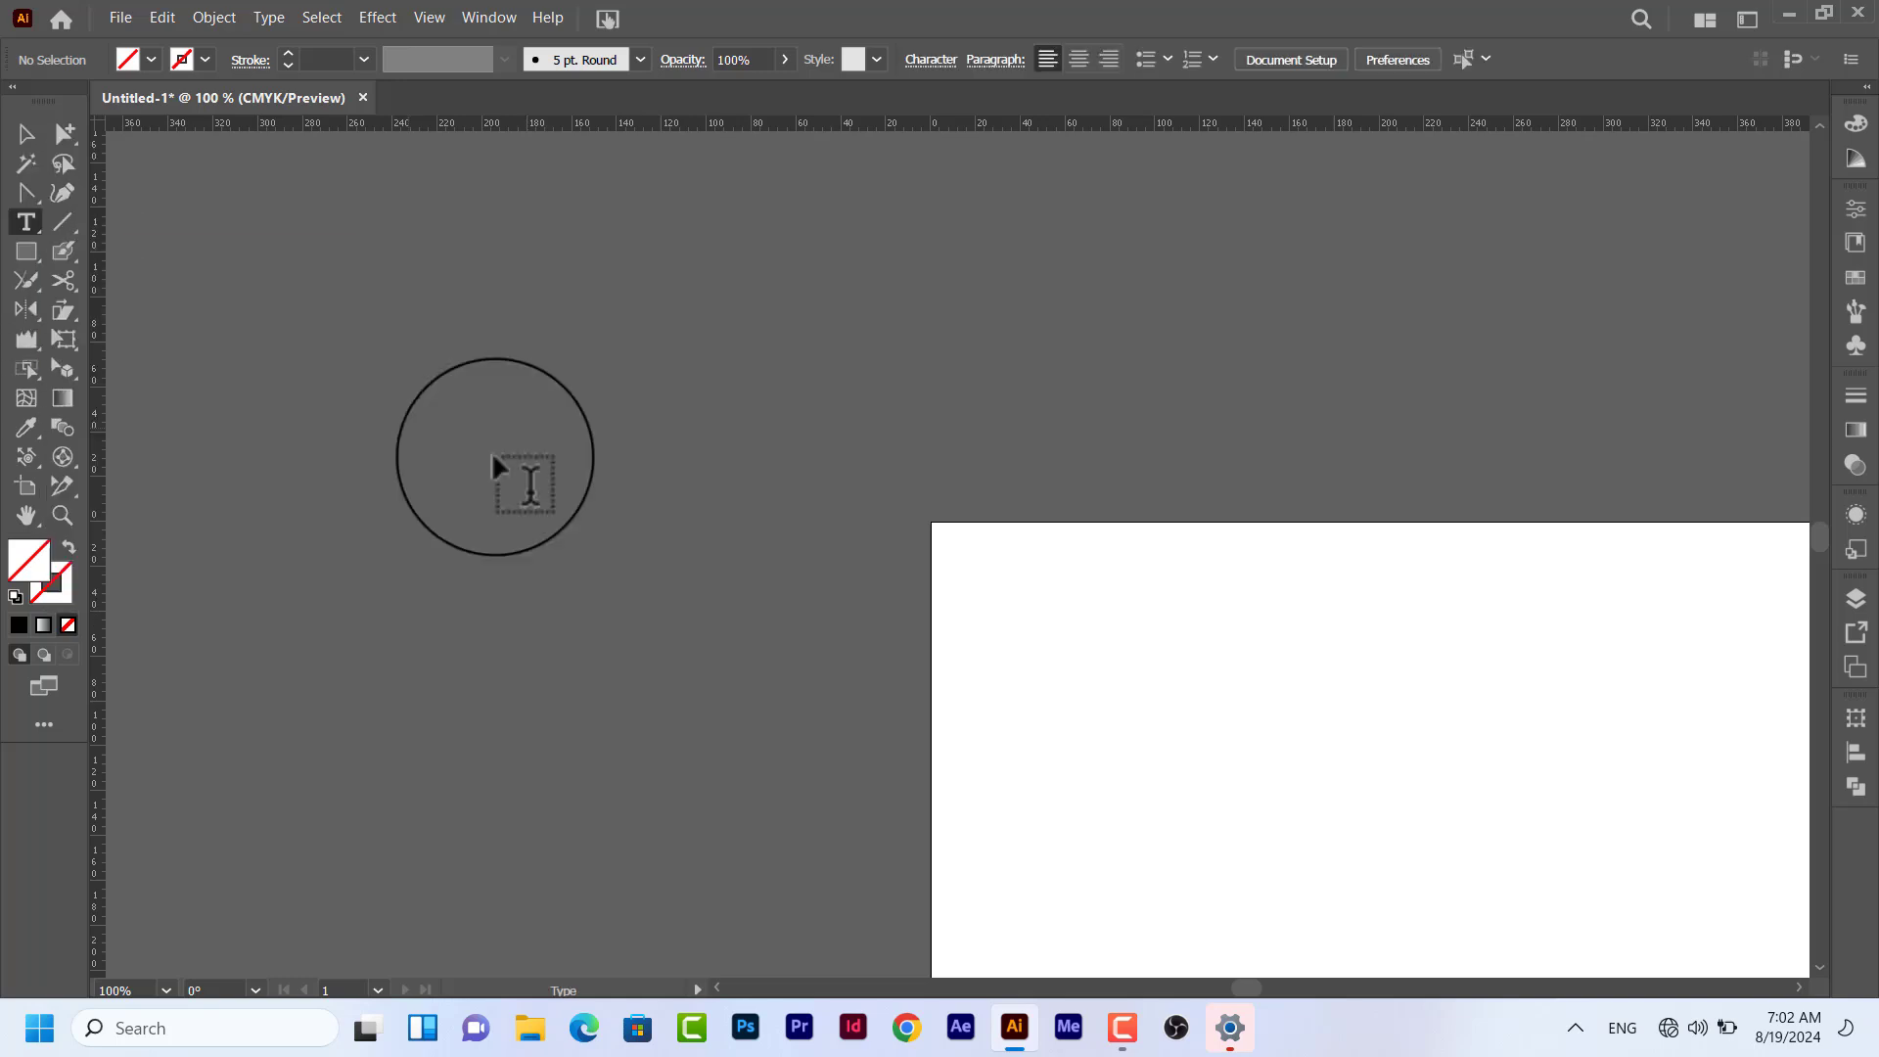
{"action": "left_click", "coordinate": [548, 475]}
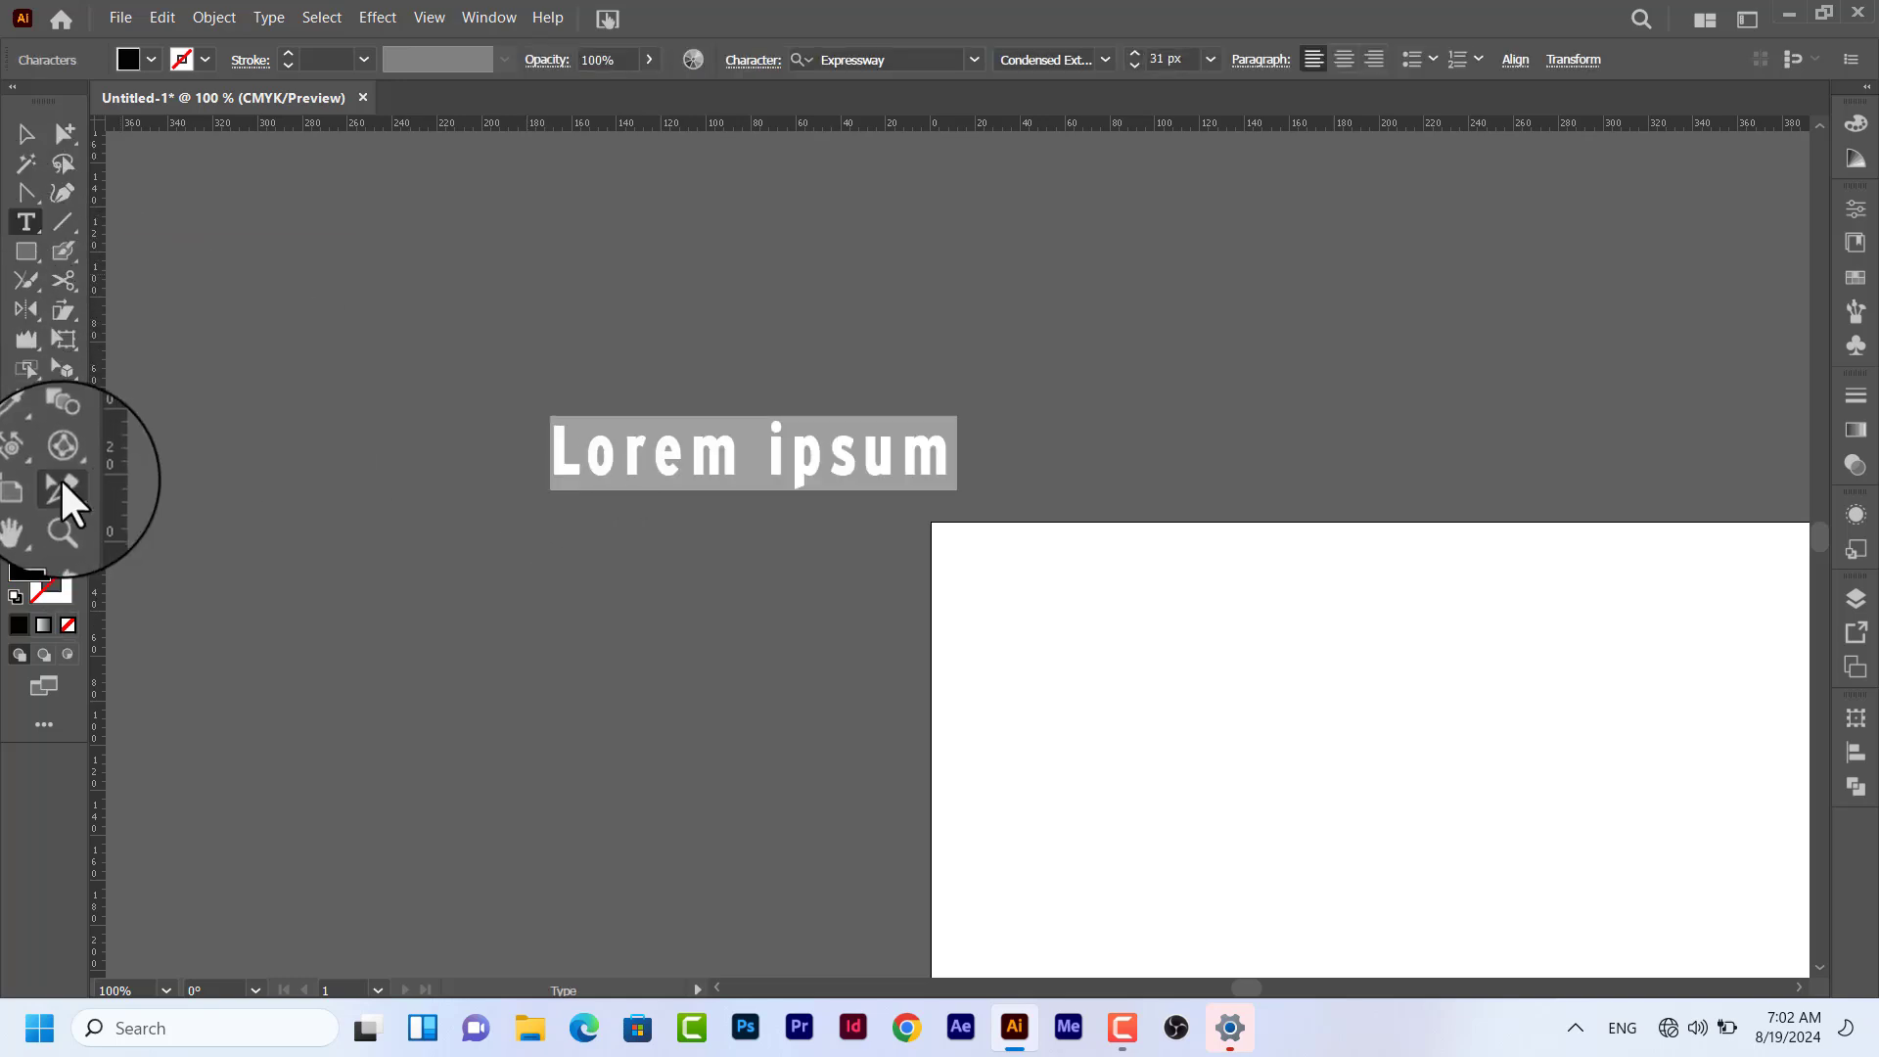
Examine the placeholder text around its first letters up close with the Zoom tool, then return the view to 100%.
{"action": "left_click", "coordinate": [62, 512]}
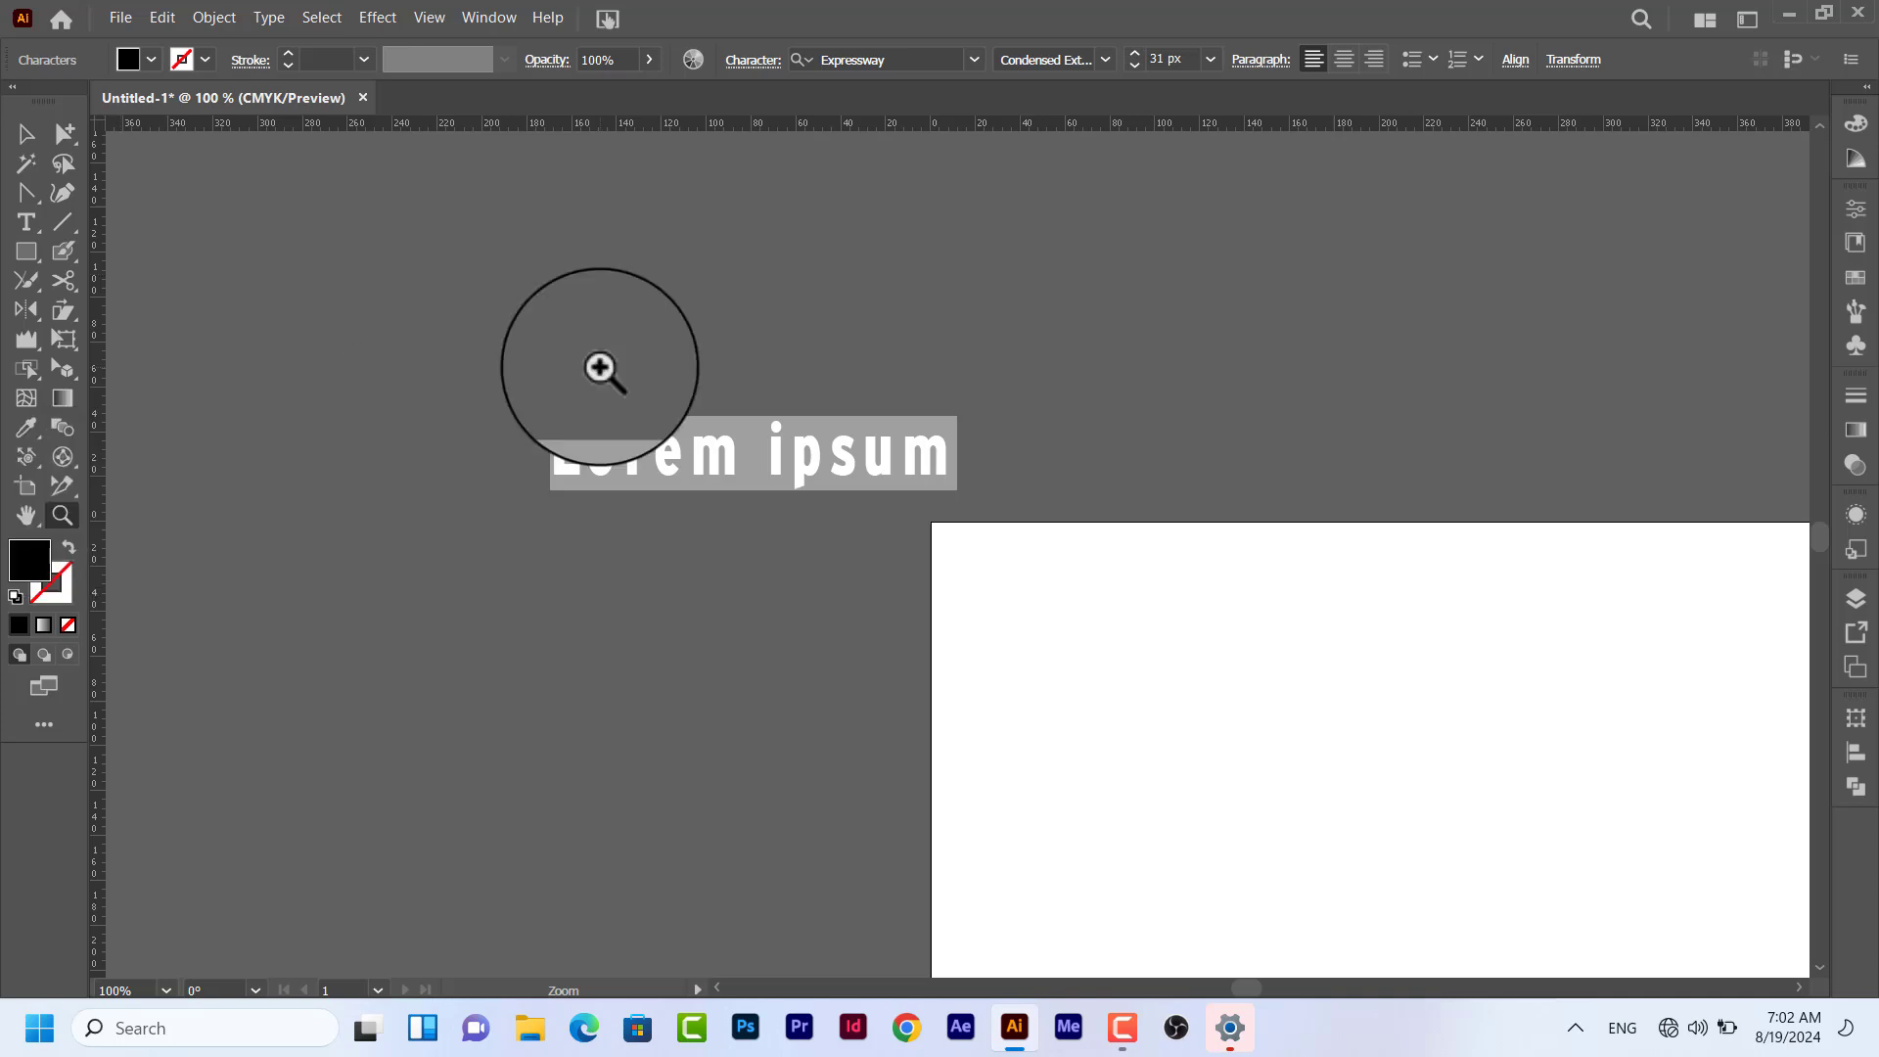
{"action": "left_click", "coordinate": [611, 461]}
{"action": "left_click", "coordinate": [941, 548]}
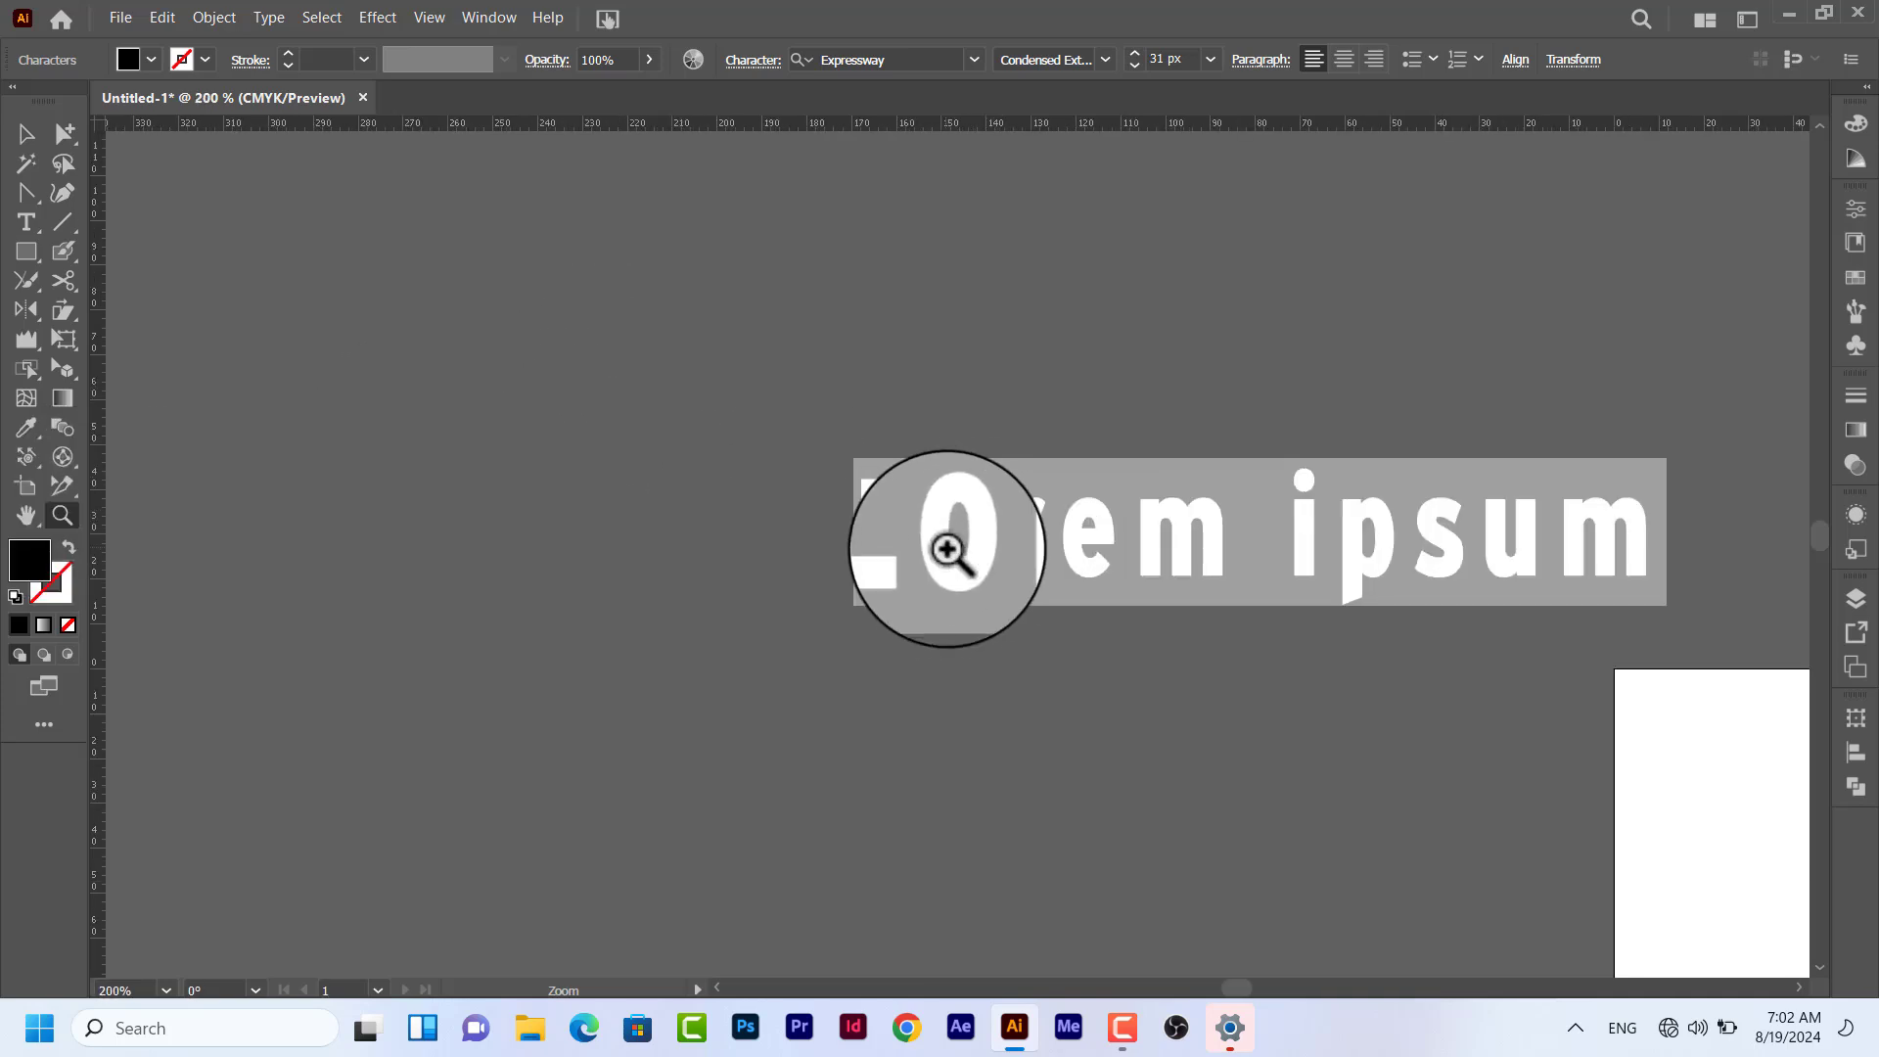
{"action": "left_click", "coordinate": [949, 552]}
{"action": "left_click", "coordinate": [952, 555]}
{"action": "left_click", "coordinate": [952, 557]}
{"action": "left_click", "coordinate": [952, 557]}
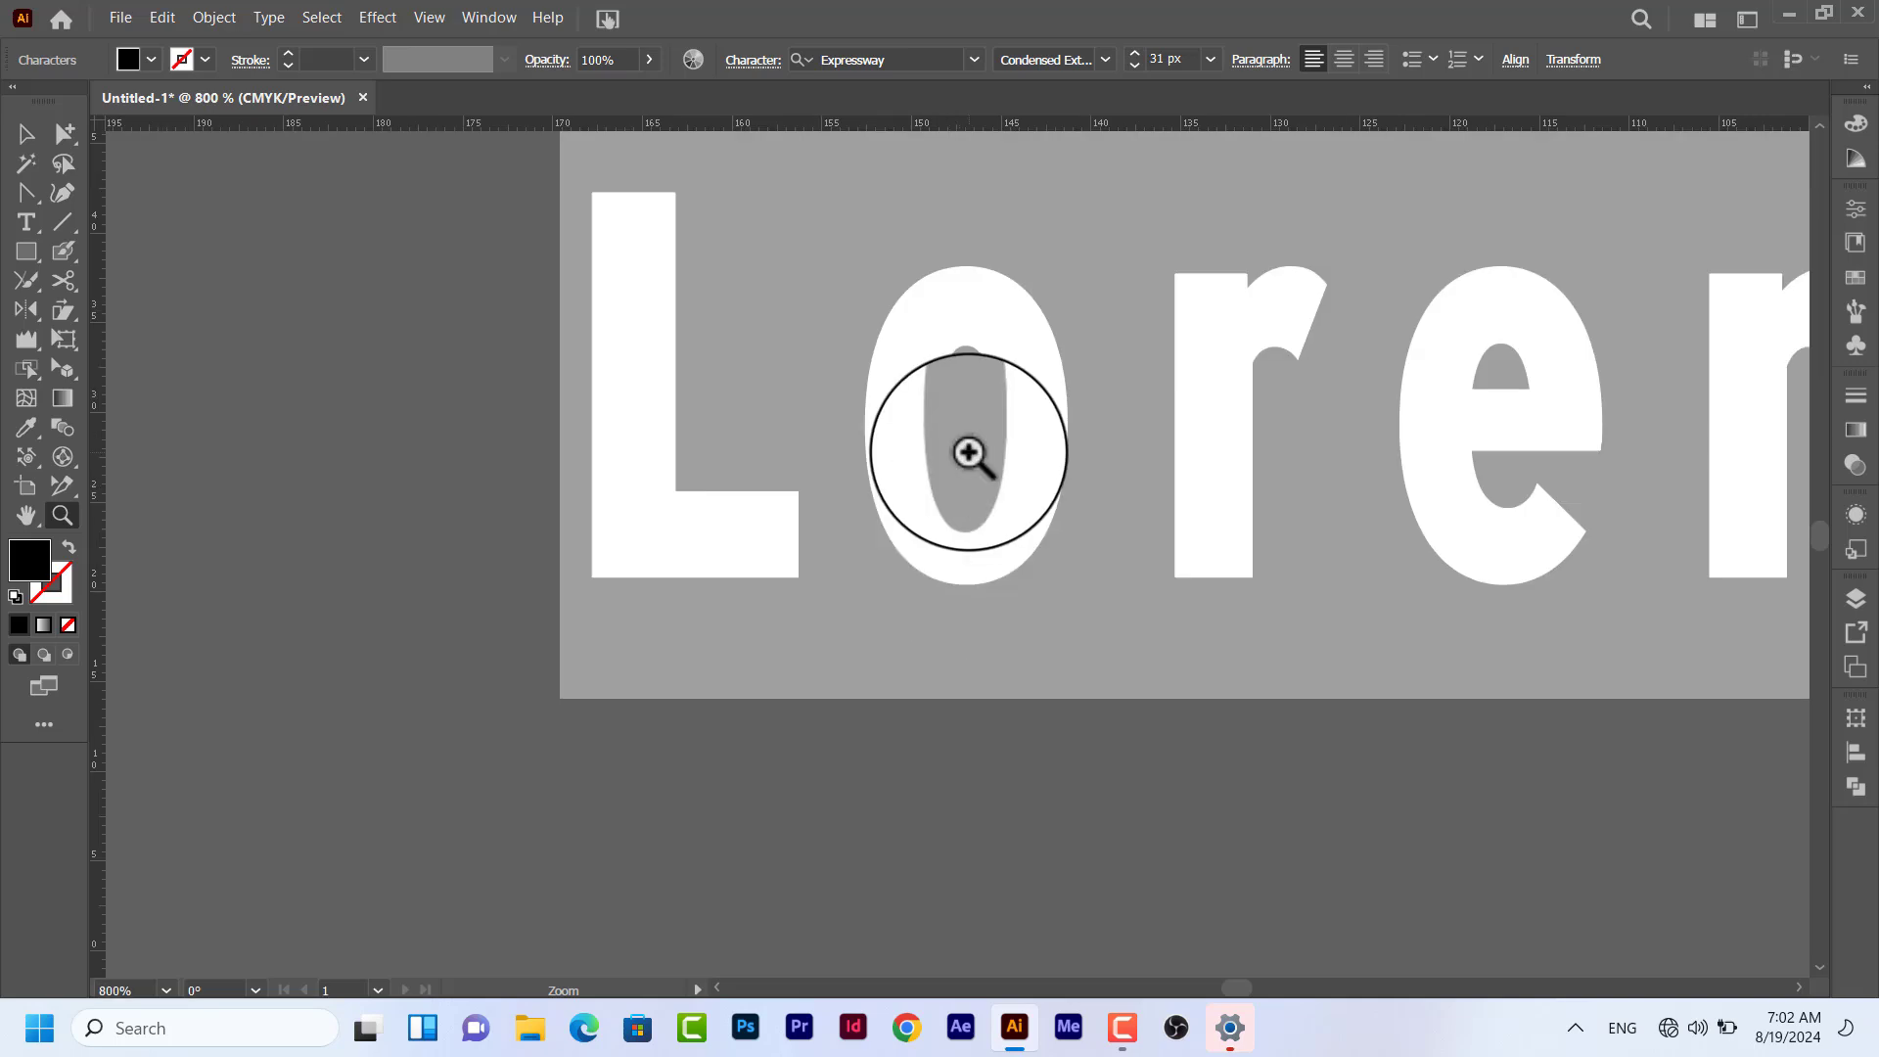
{"action": "left_click", "coordinate": [968, 453]}
{"action": "key", "text": "ctrl+0"}
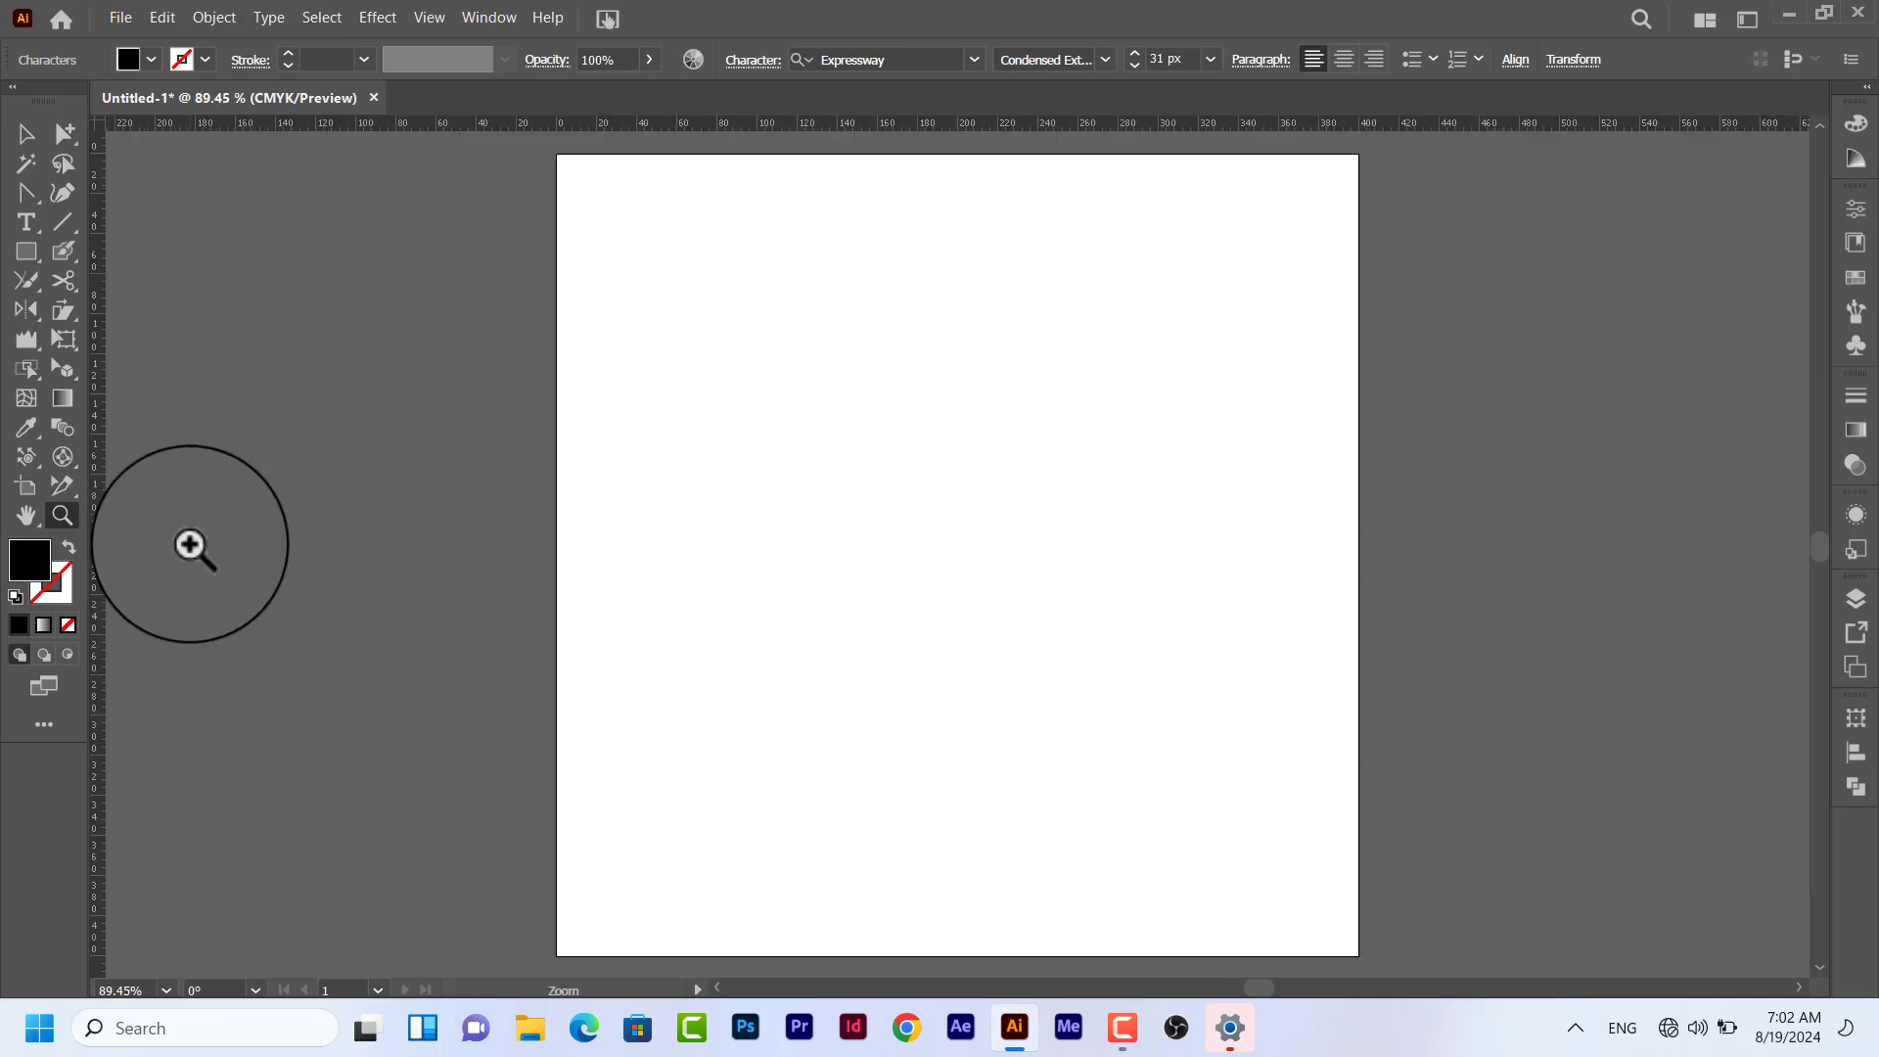
{"action": "key", "text": "ctrl+1"}
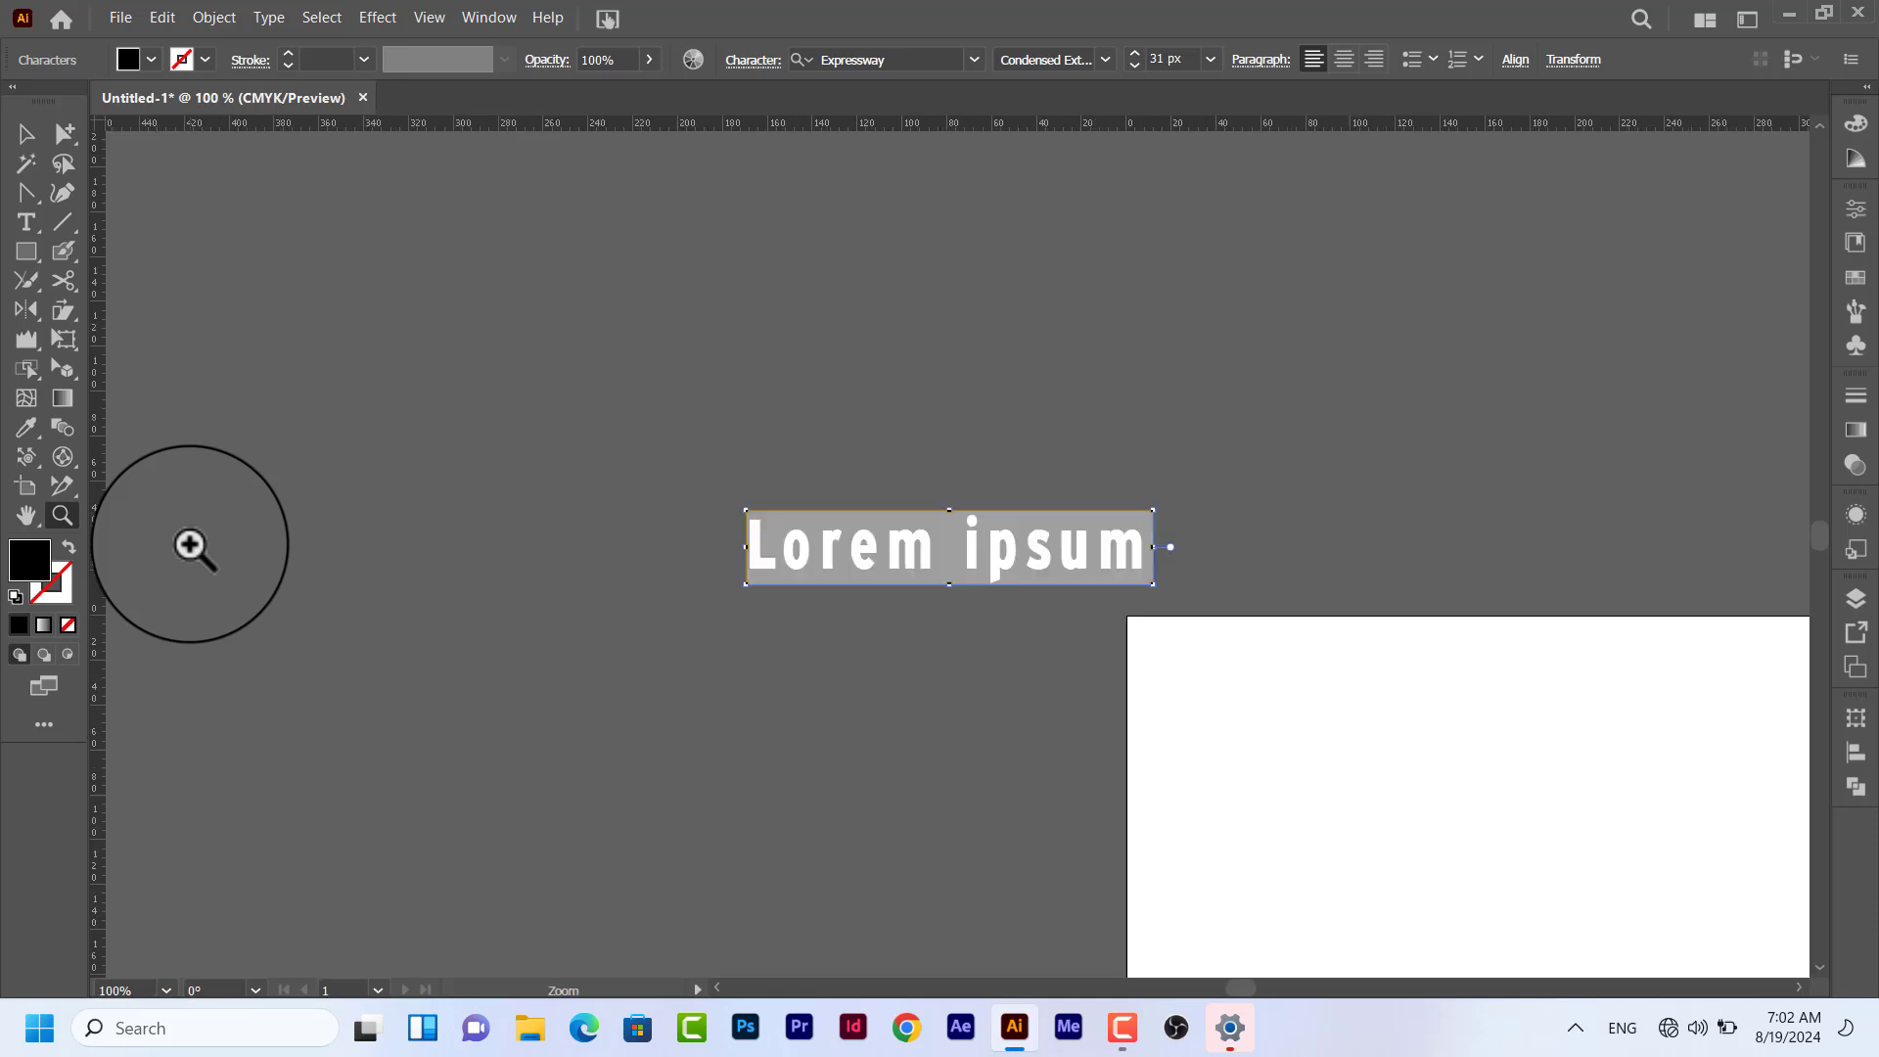
Delete the placeholder text beside the artboard and fit the artboard in the window.
{"action": "key", "text": "BackSpace"}
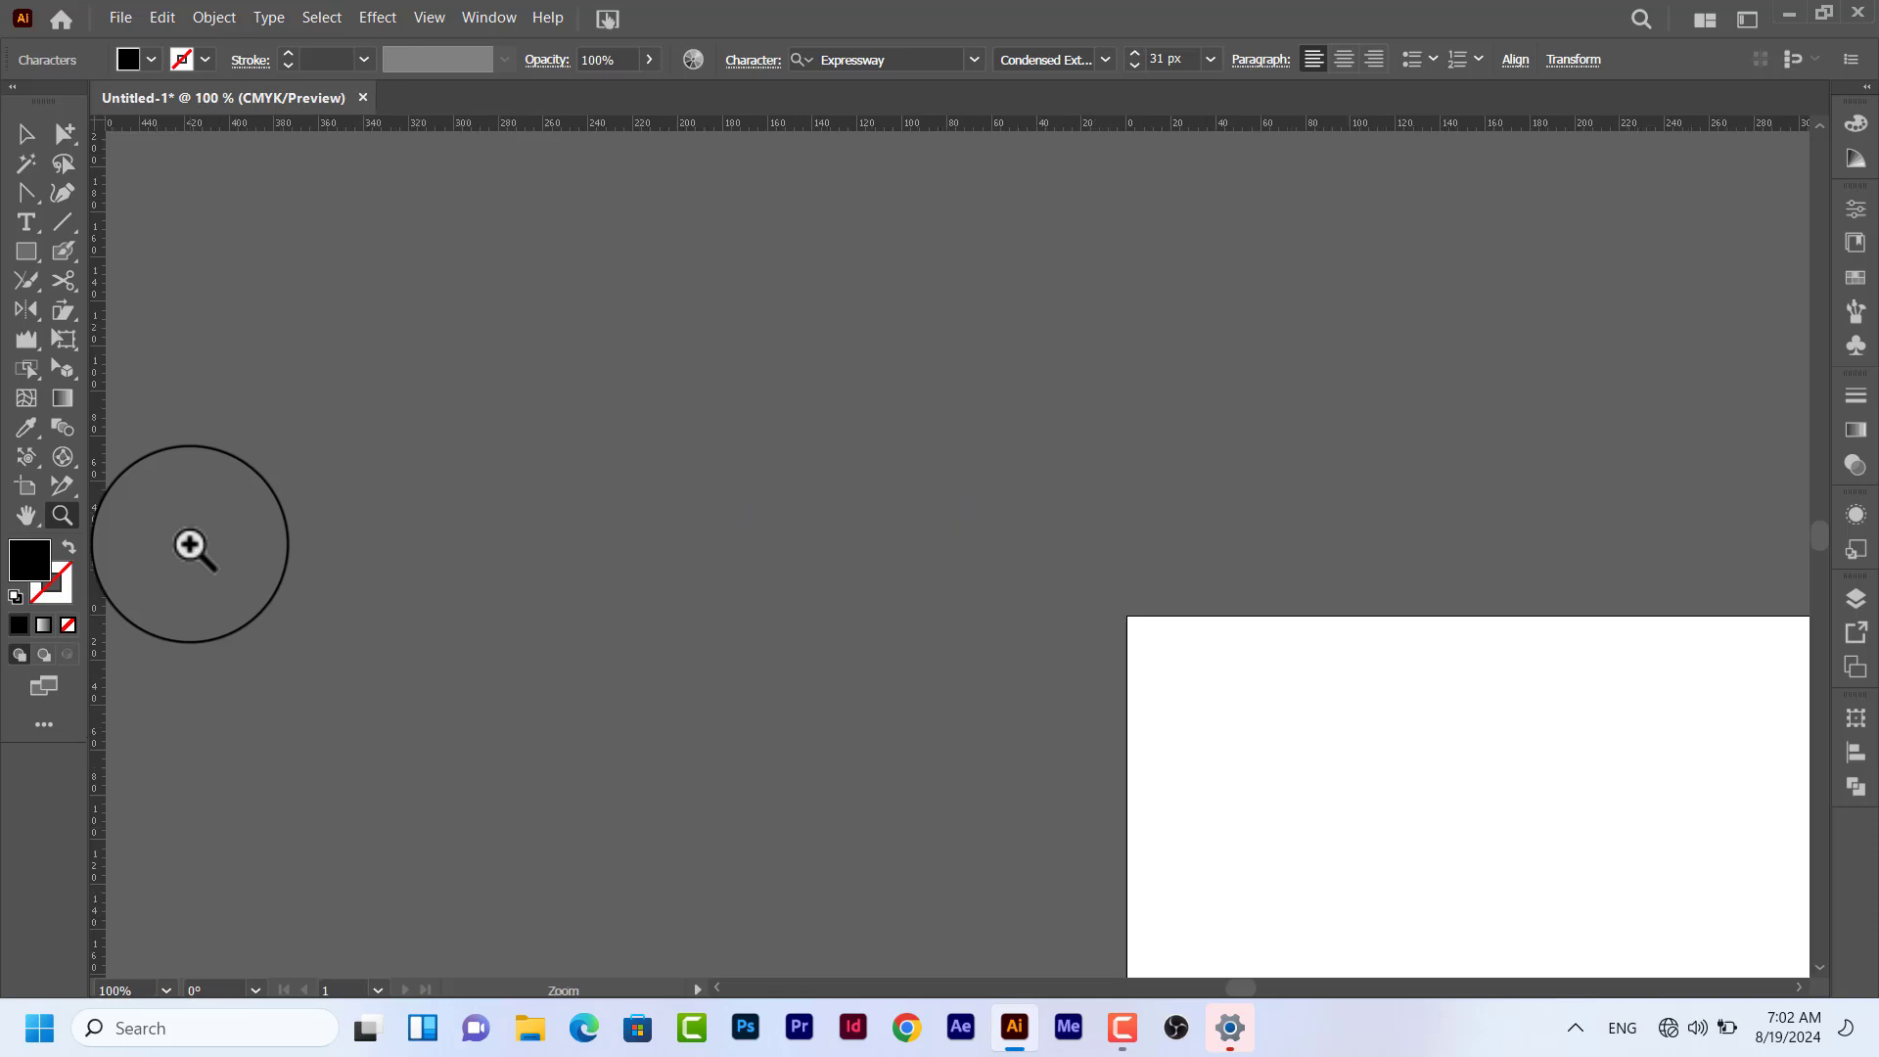
{"action": "left_click", "coordinate": [22, 137]}
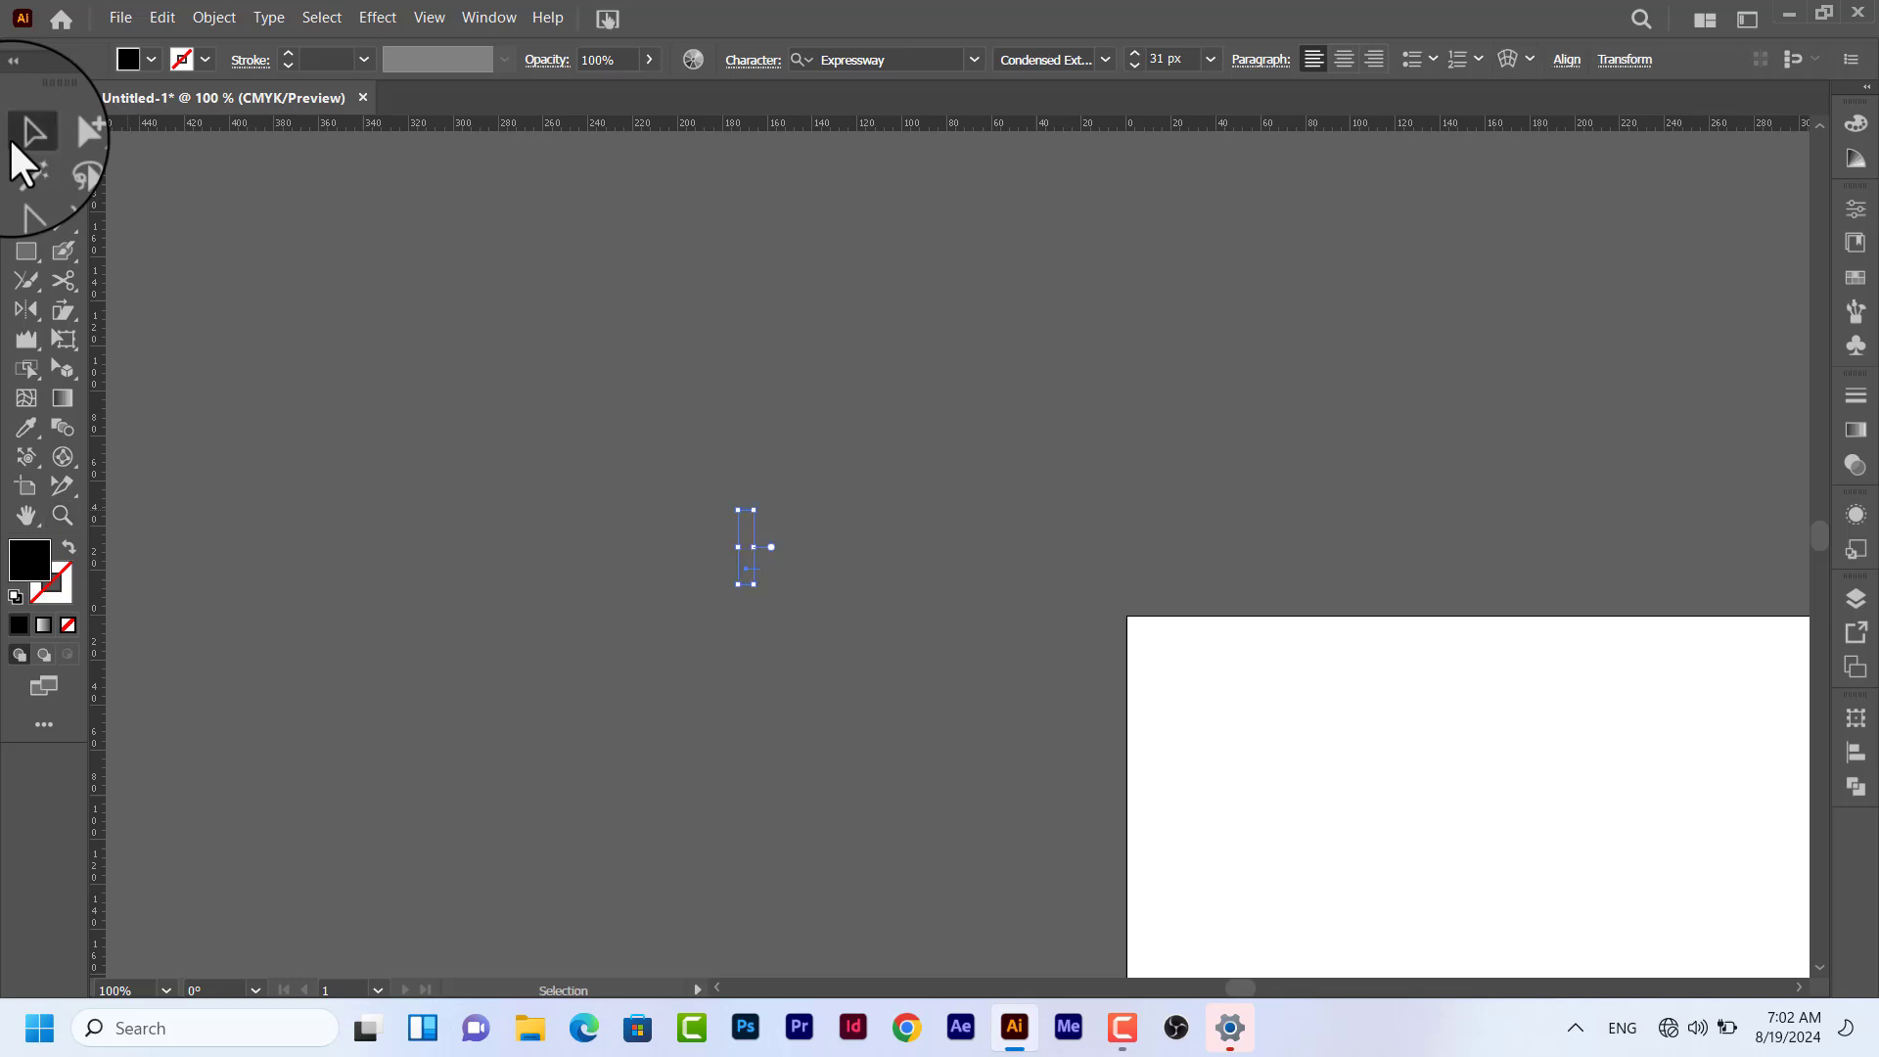
{"action": "key", "text": "ctrl+0"}
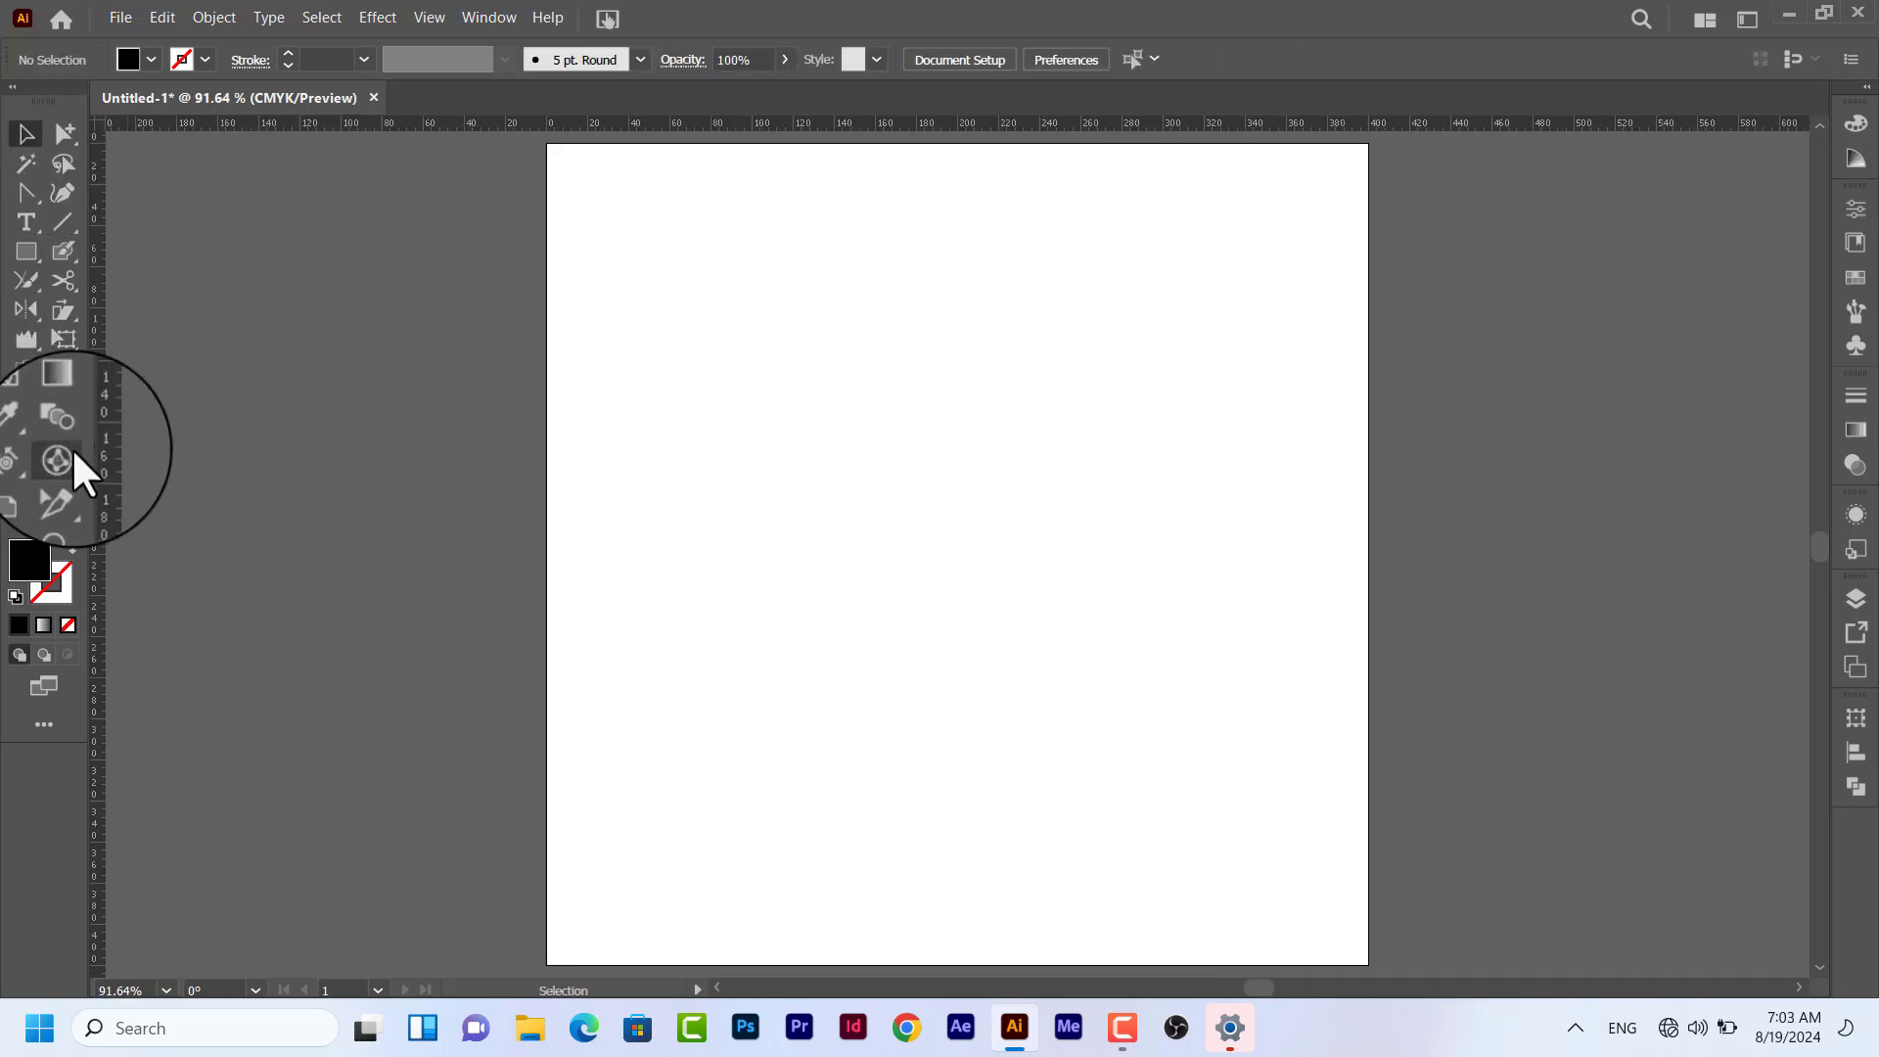
Swap the fill and stroke colors, and swap them back to a black fill without stroke.
{"action": "left_click", "coordinate": [69, 553]}
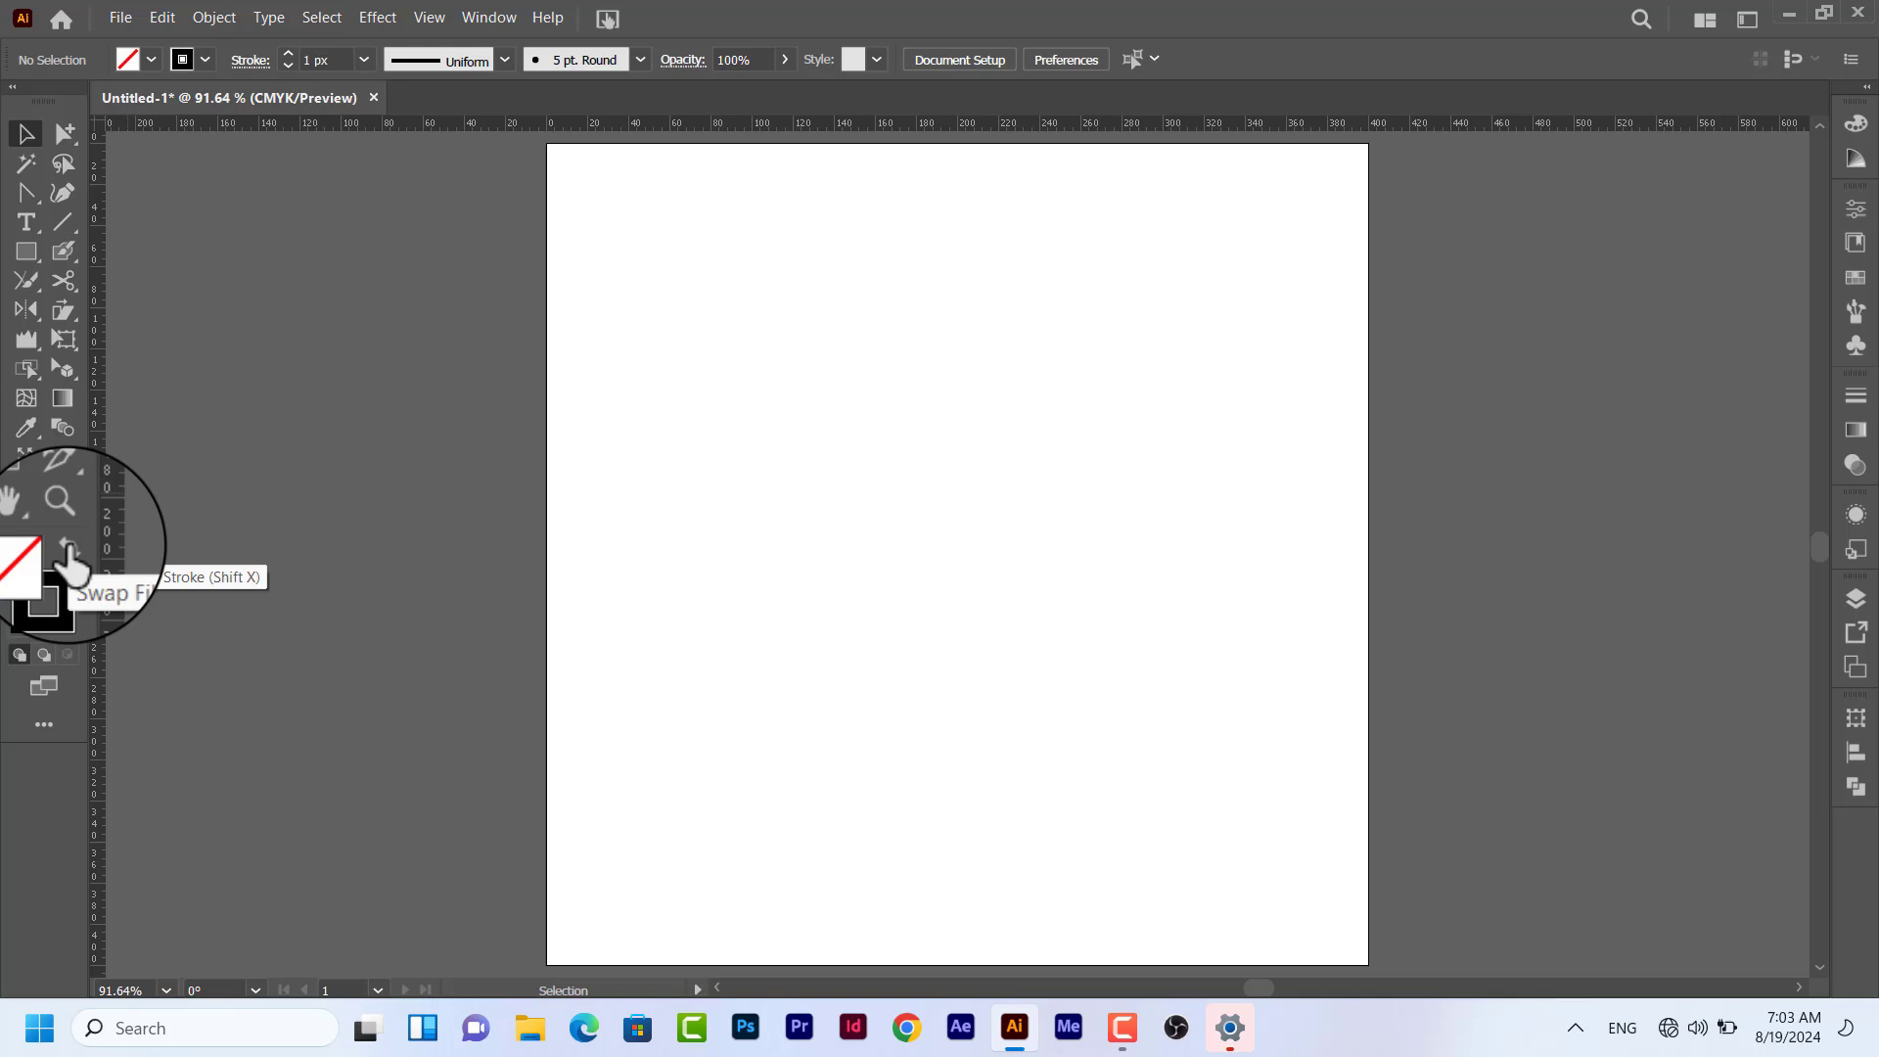
{"action": "left_click", "coordinate": [69, 553]}
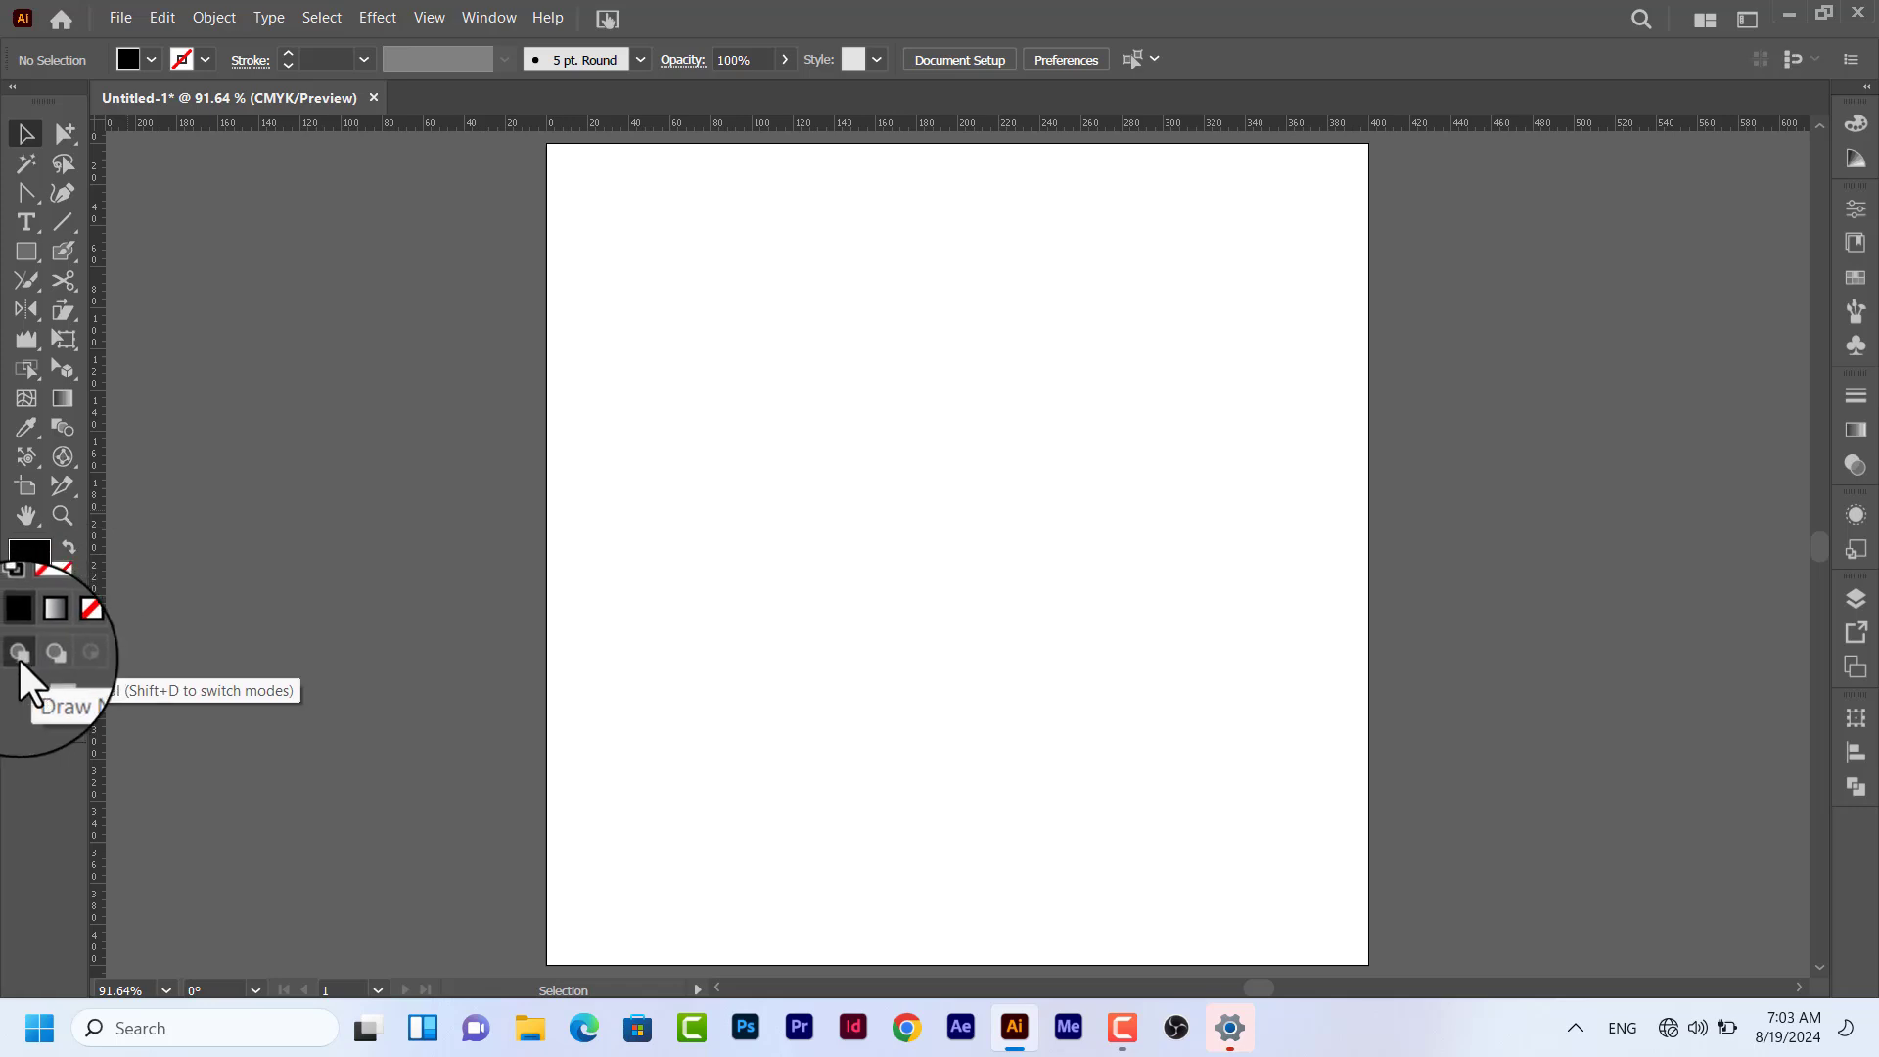
Draw a black rectangle to the left of the artboard and switch to Draw Inside mode for it.
{"action": "left_click", "coordinate": [19, 250]}
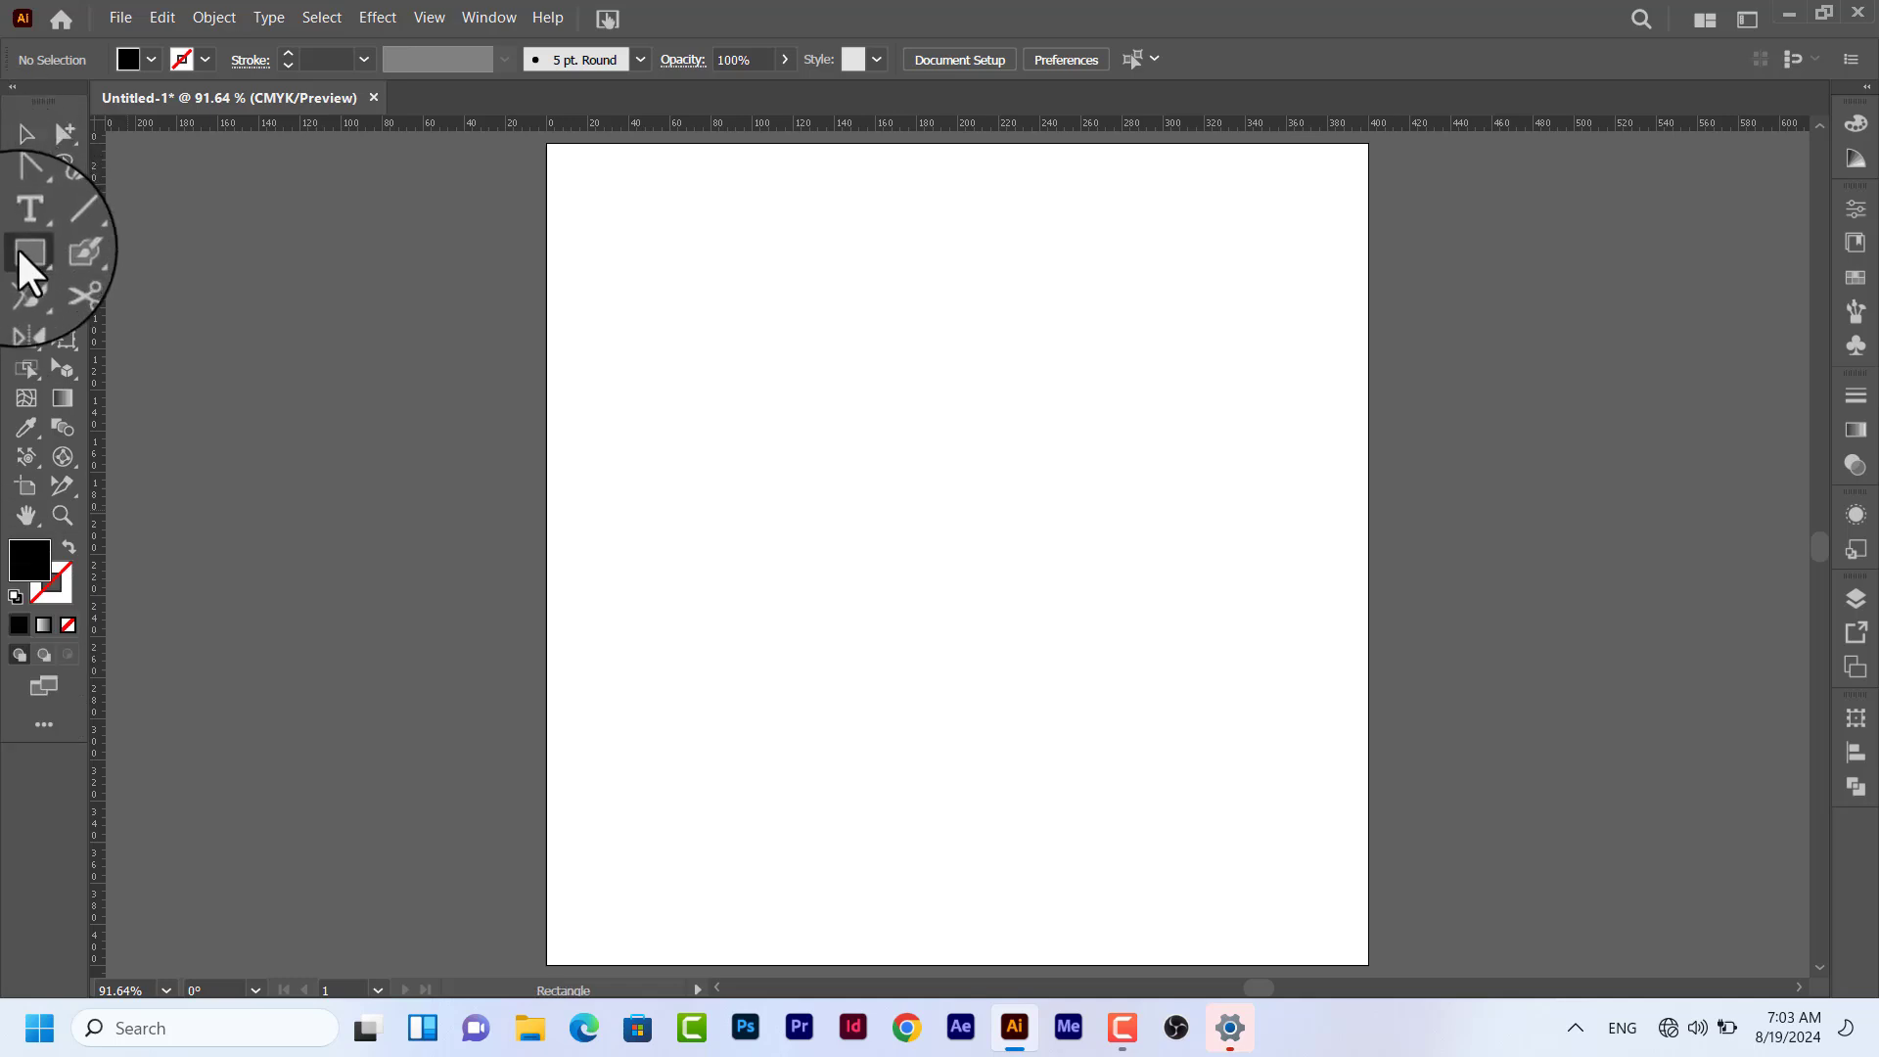
{"action": "left_click_drag", "start_coordinate": [261, 356], "coordinate": [456, 559]}
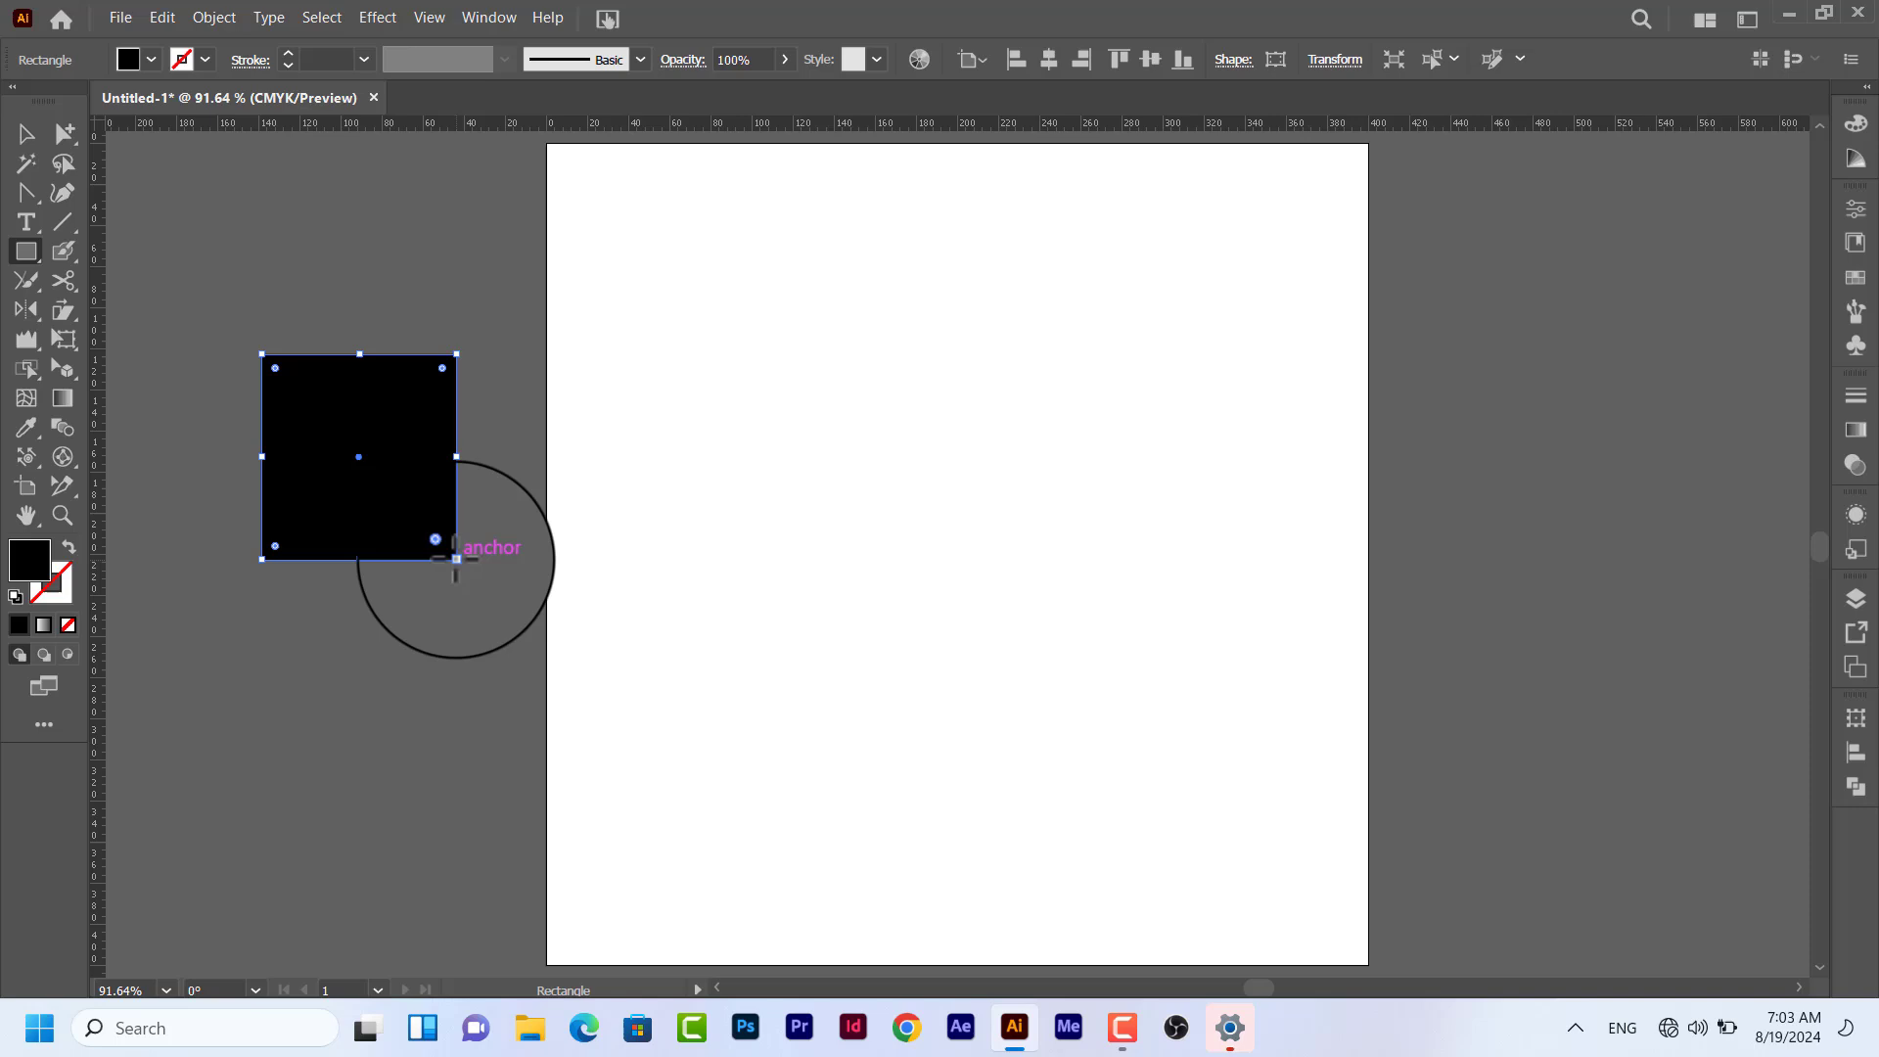
{"action": "left_click", "coordinate": [62, 654]}
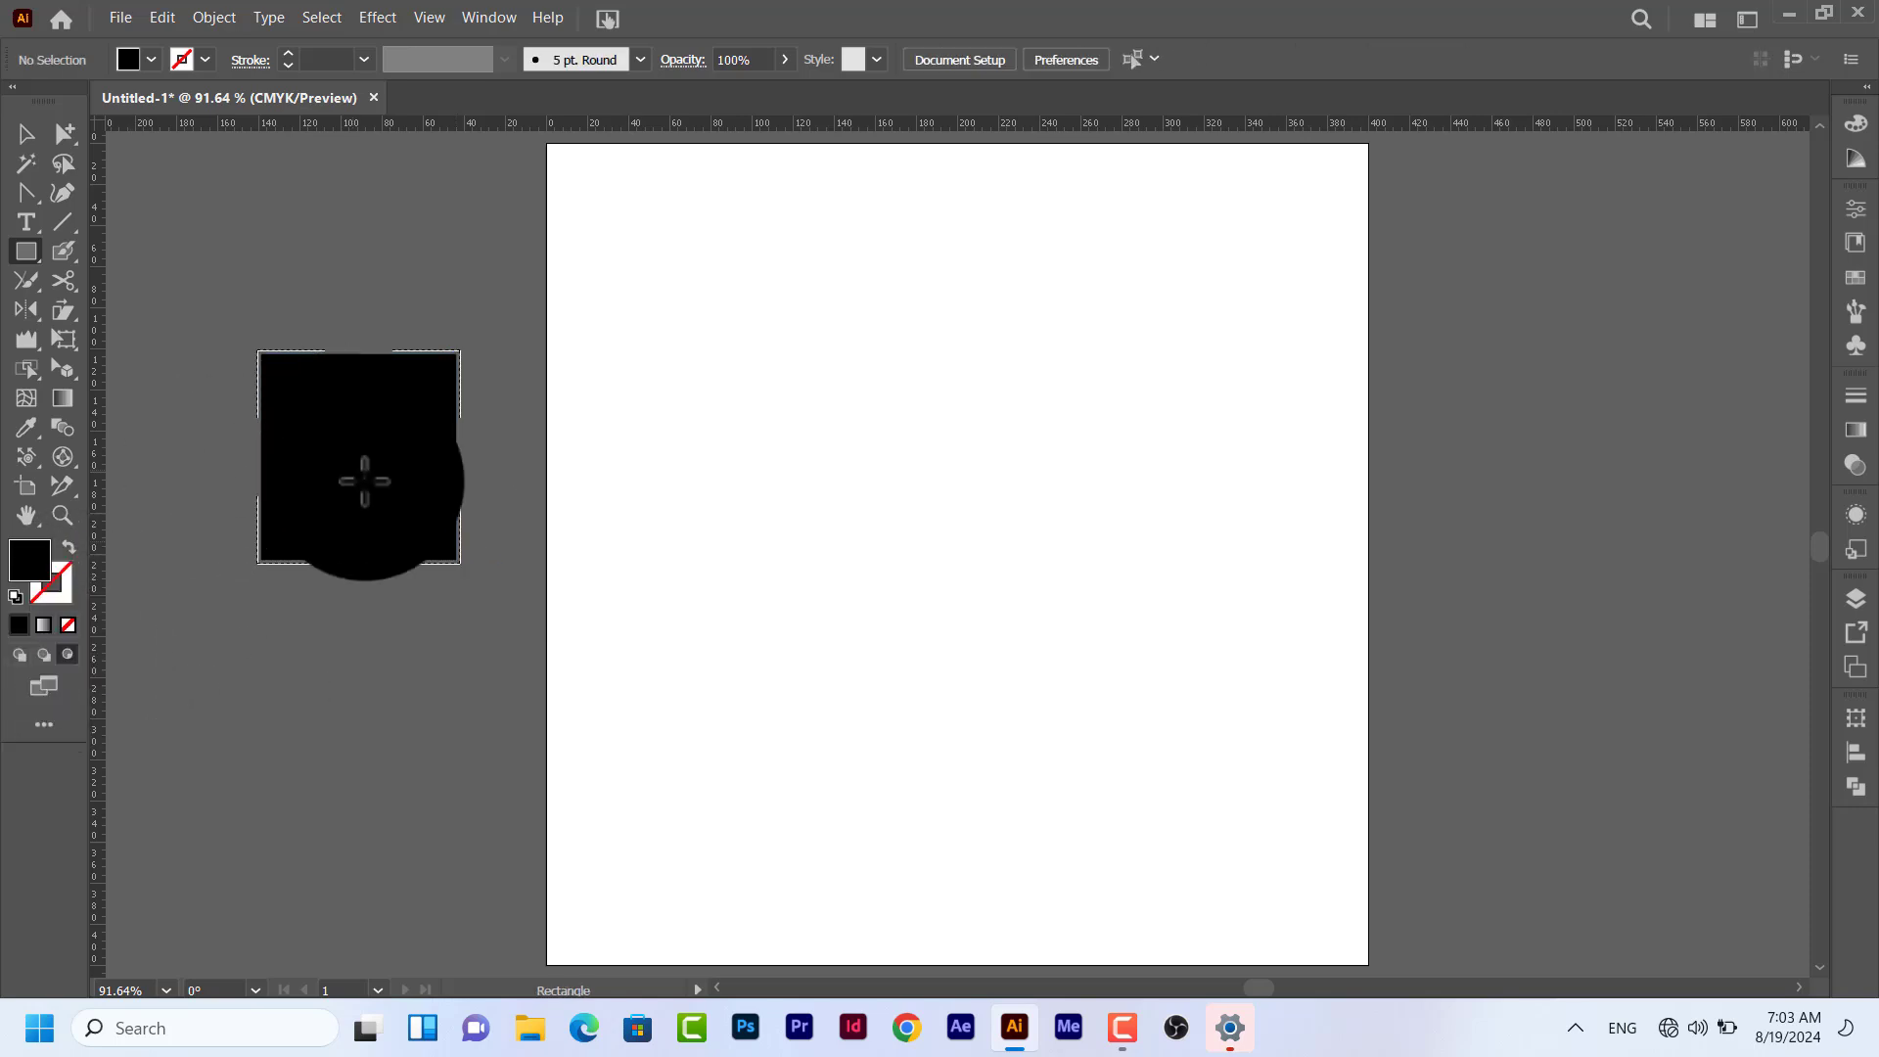
Place the linked portrait photo from the Desktop folder inside the black rectangle, sizing it larger than the rectangle on all sides.
{"action": "left_click", "coordinate": [124, 10]}
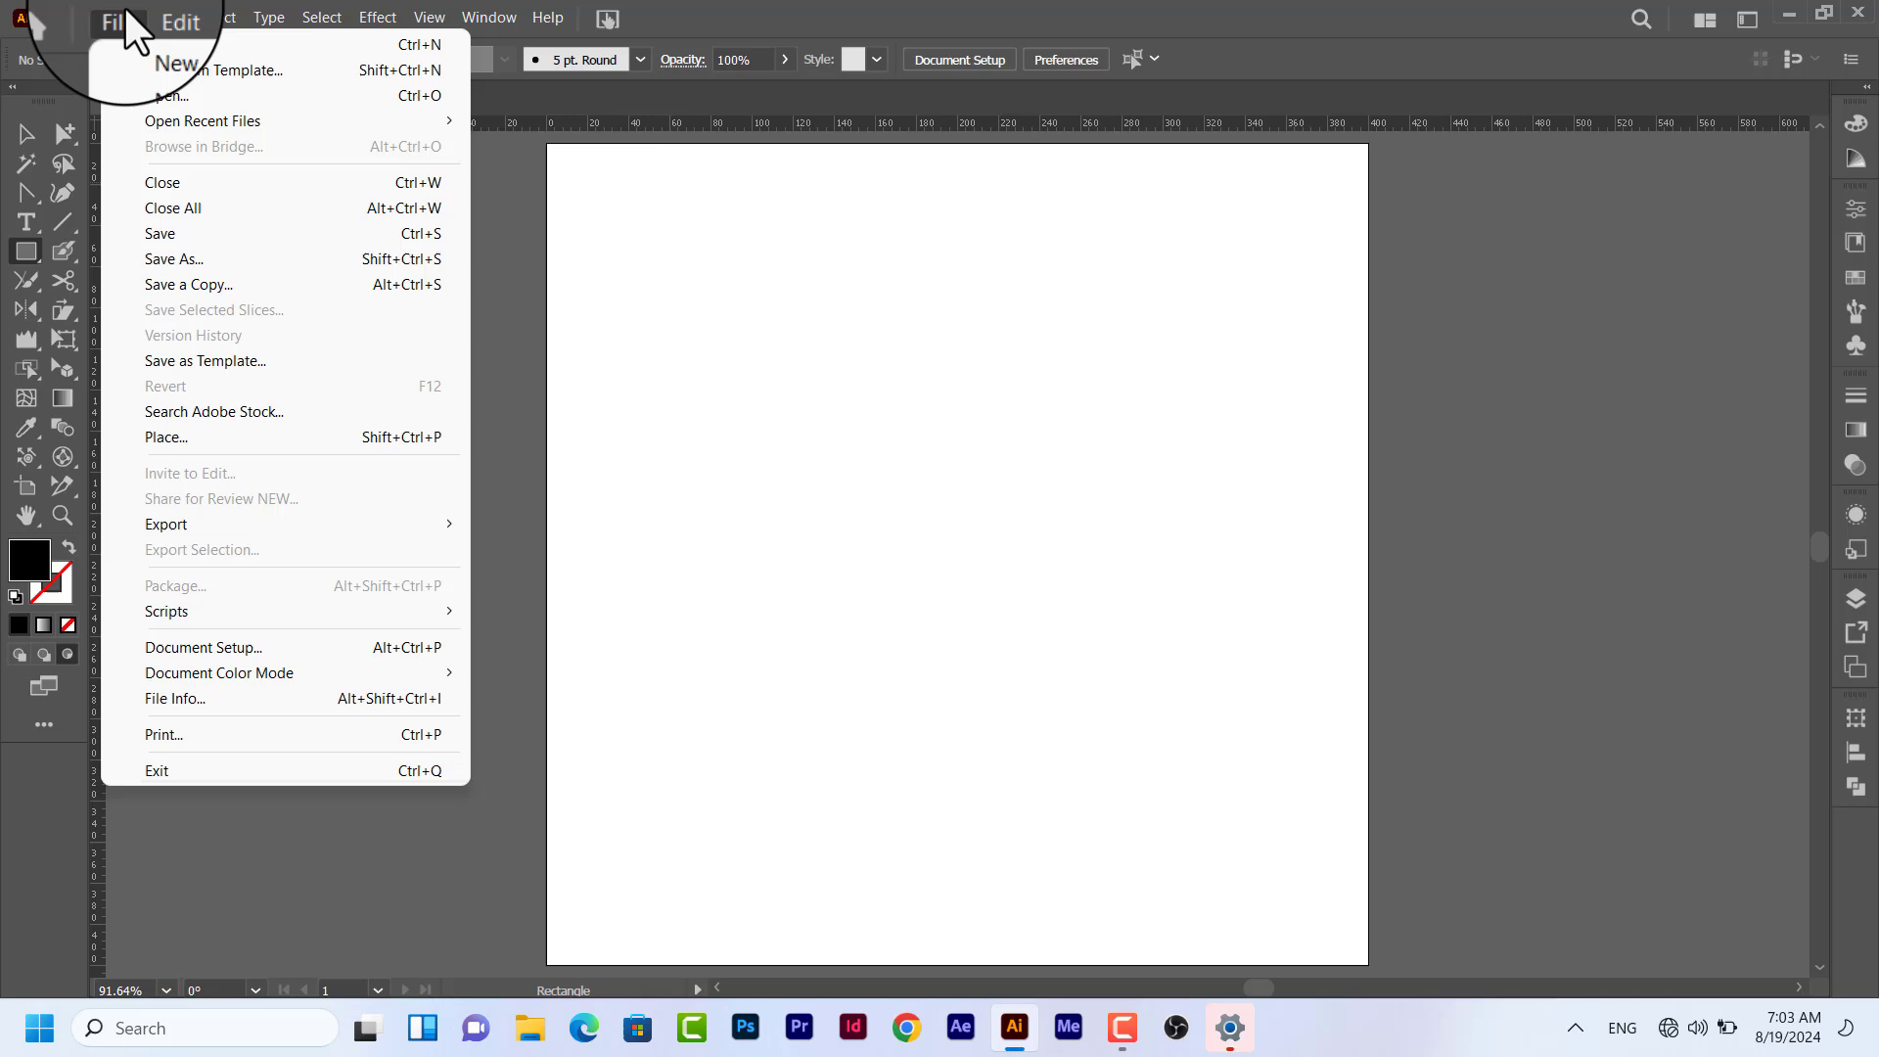
{"action": "left_click", "coordinate": [241, 439]}
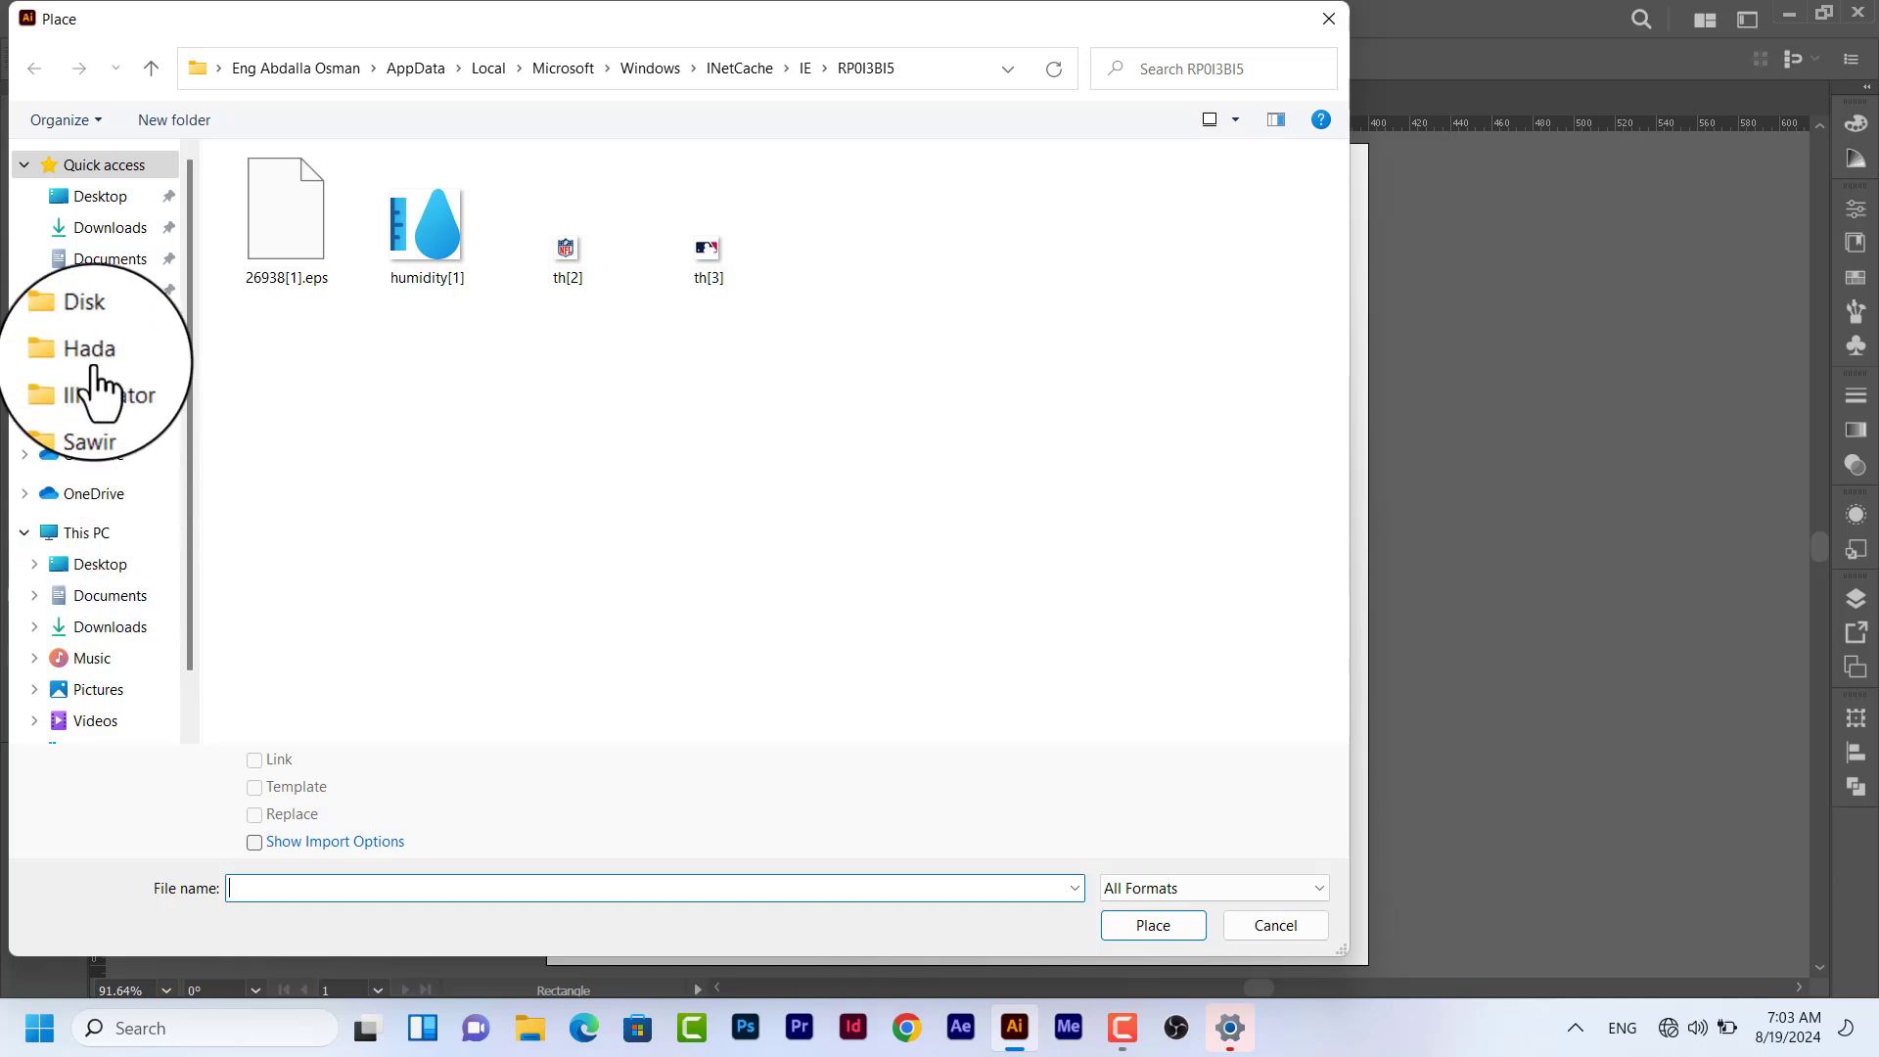
{"action": "left_click", "coordinate": [90, 198]}
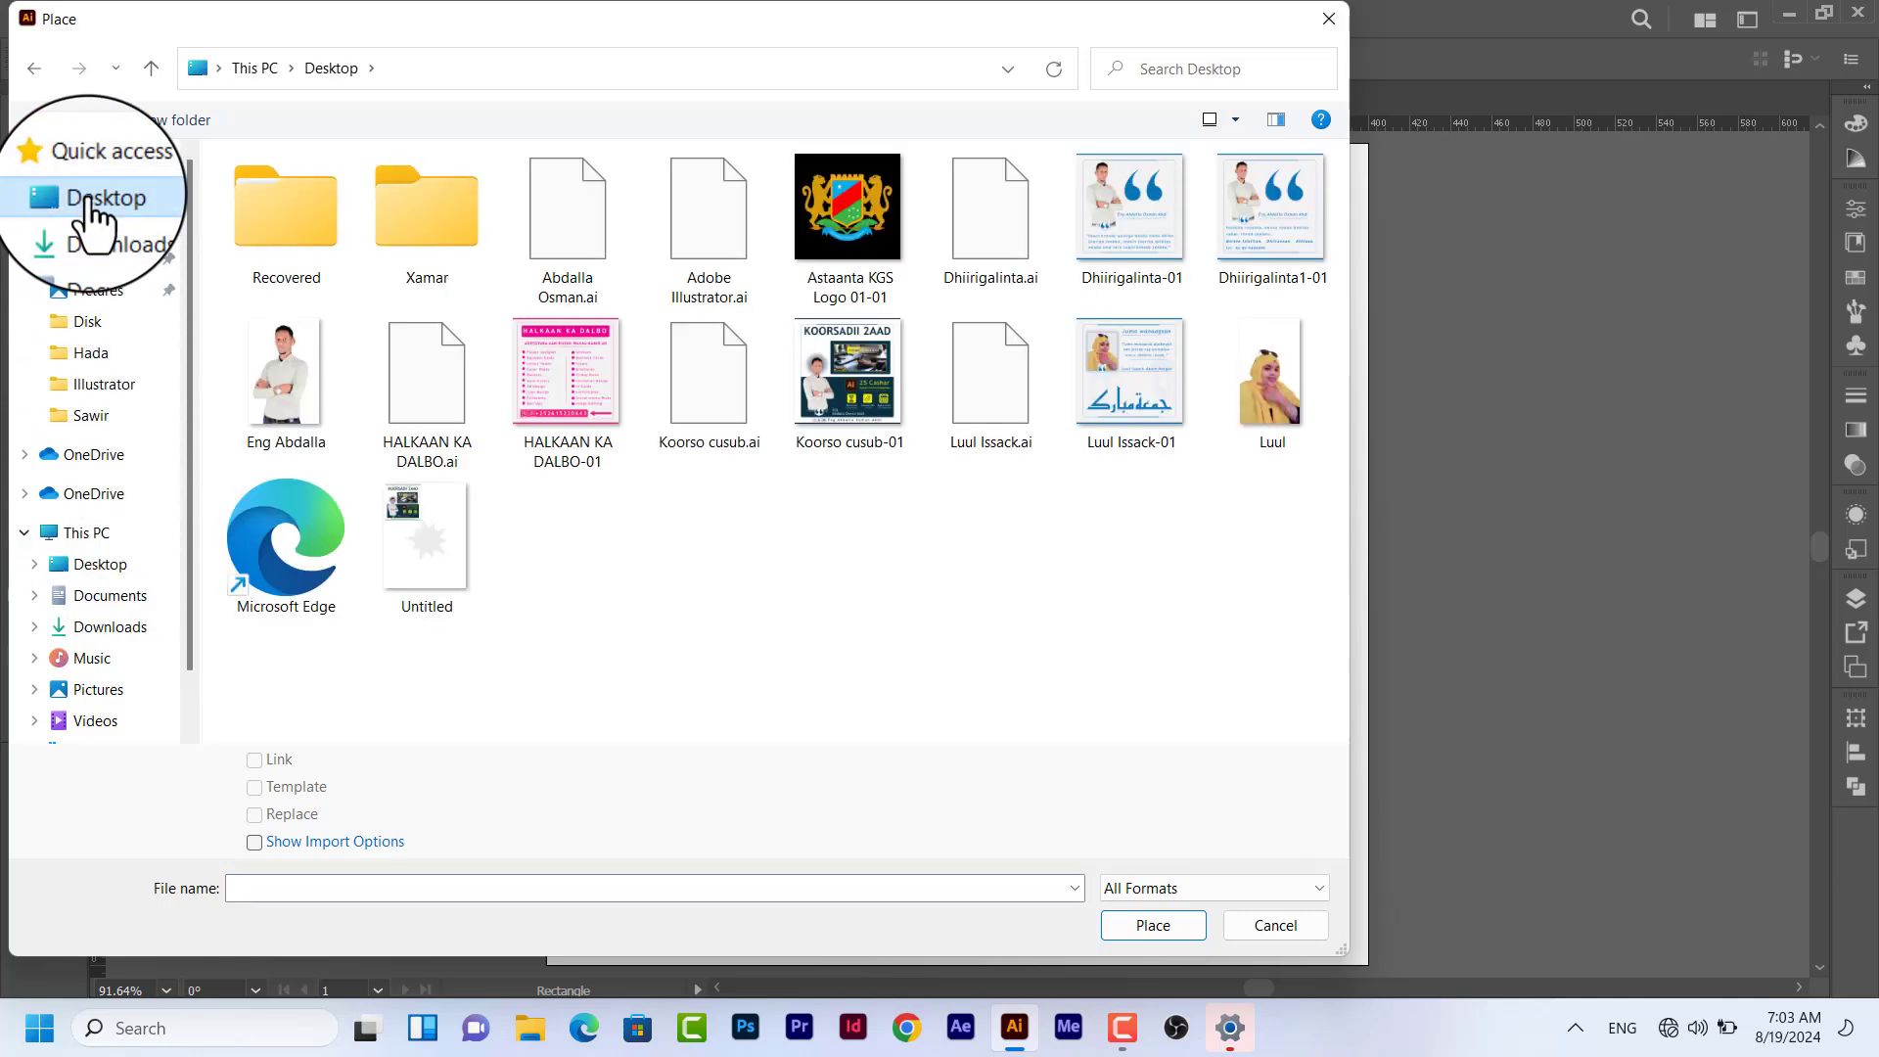
{"action": "left_click", "coordinate": [302, 405]}
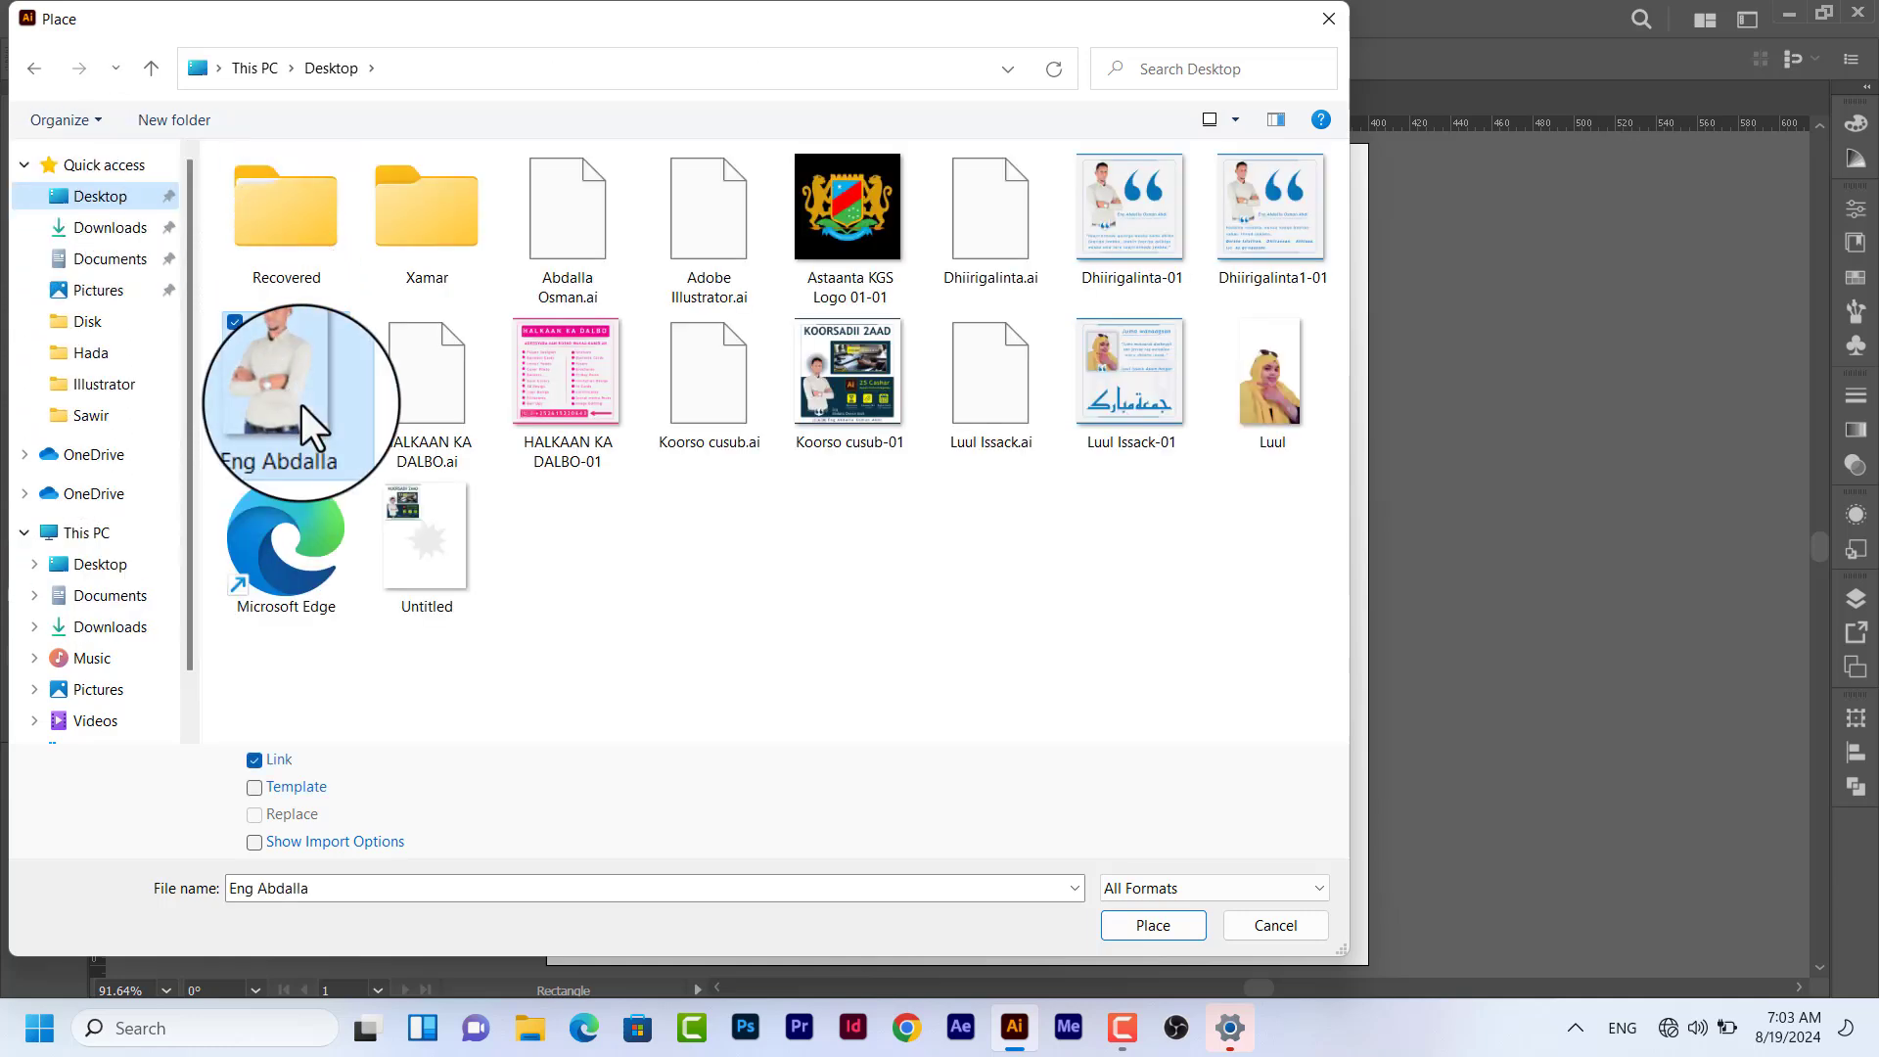
{"action": "left_click", "coordinate": [1147, 925]}
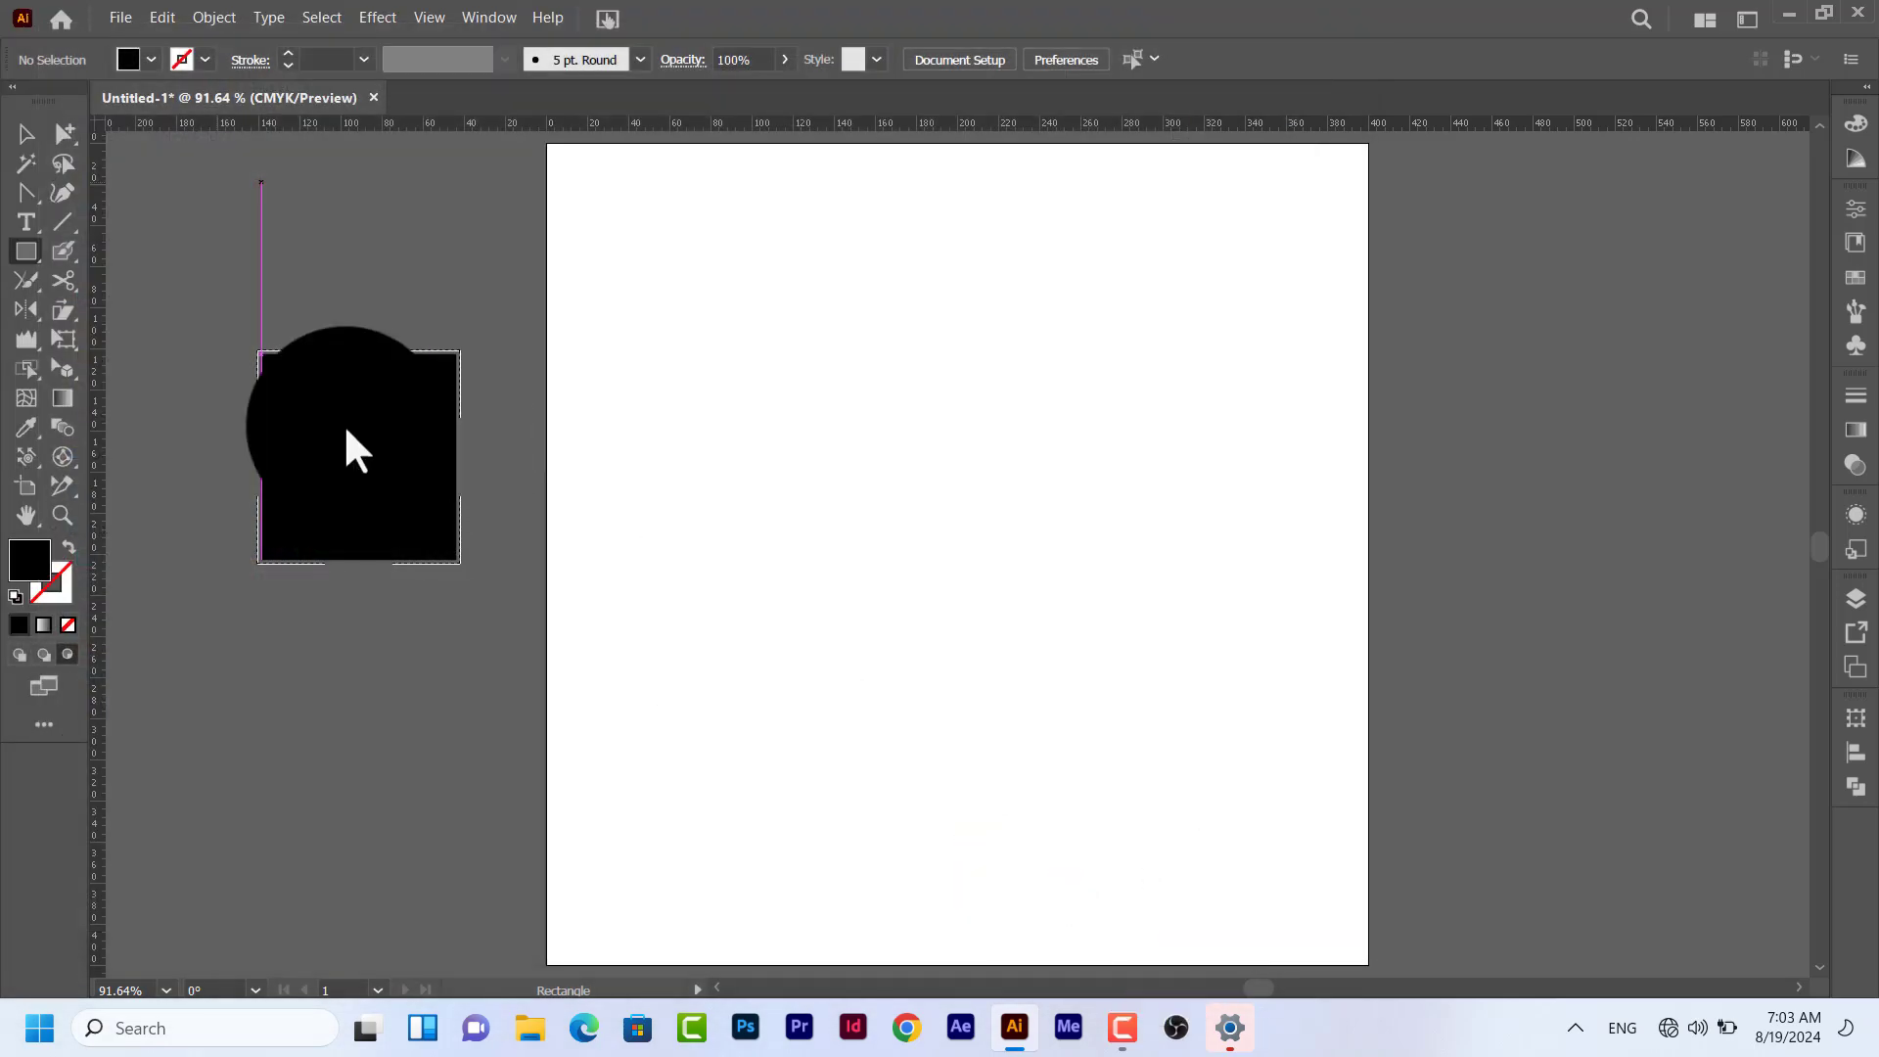
{"action": "left_click", "coordinate": [335, 426]}
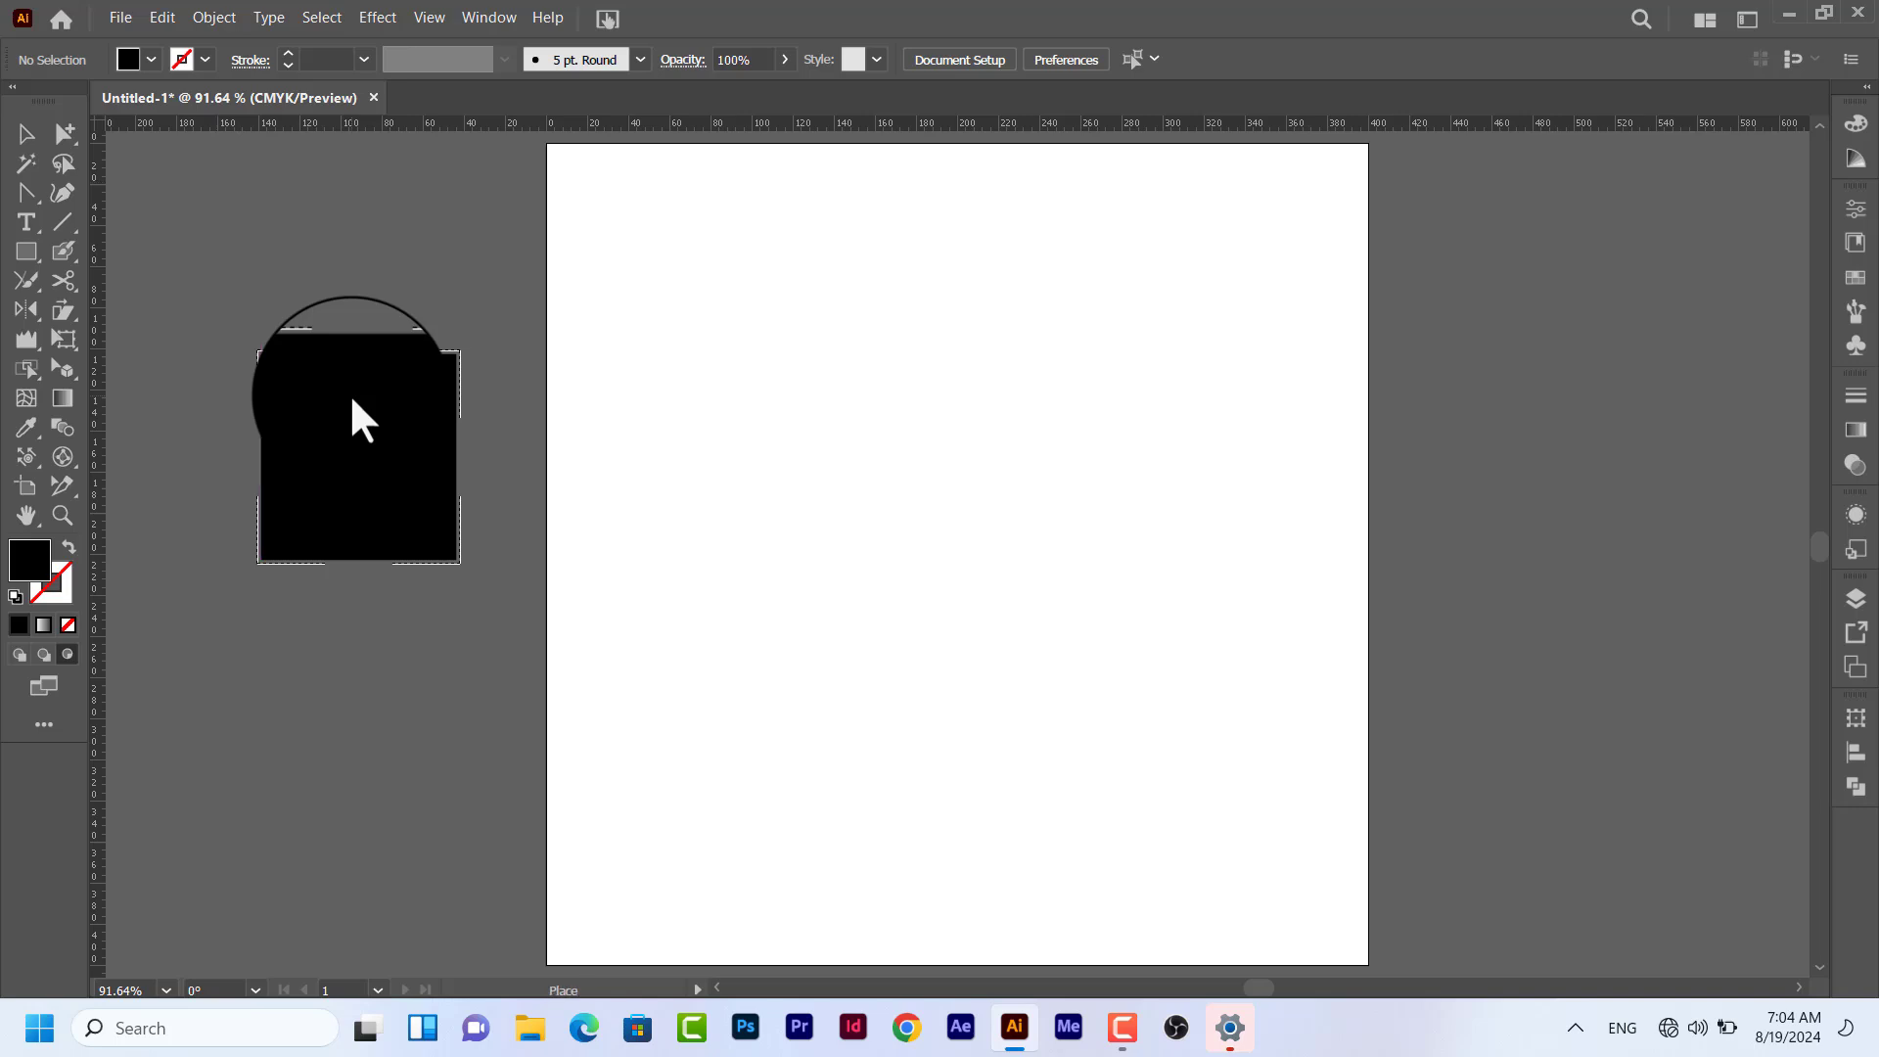
{"action": "mouse_move", "coordinate": [212, 249]}
{"action": "left_mouse_down"}
{"action": "mouse_move", "coordinate": [407, 508]}
{"action": "mouse_move", "coordinate": [612, 724]}
{"action": "left_mouse_up"}
Move the placed photo down until the head and shoulders fit within the black rectangle, and deselect it.
{"action": "key", "text": "m"}
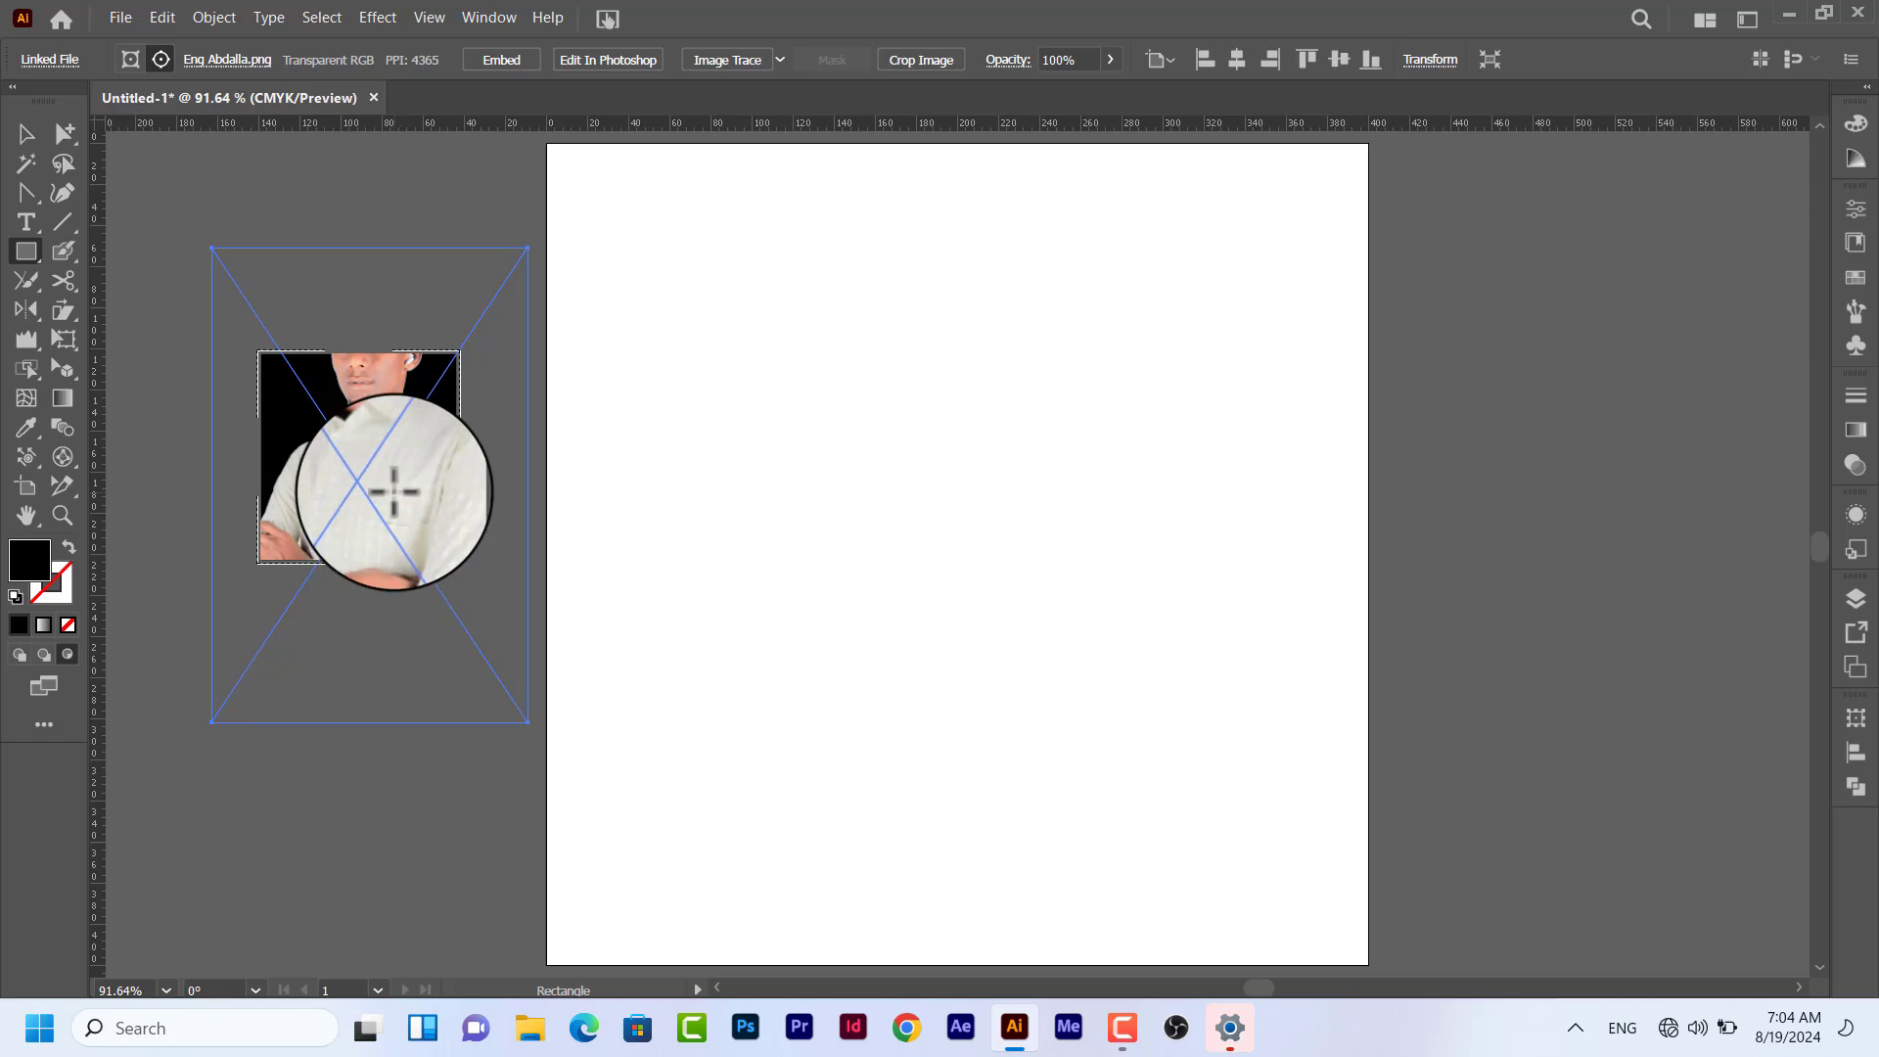
{"action": "left_click", "coordinate": [395, 492]}
{"action": "left_click", "coordinate": [996, 555]}
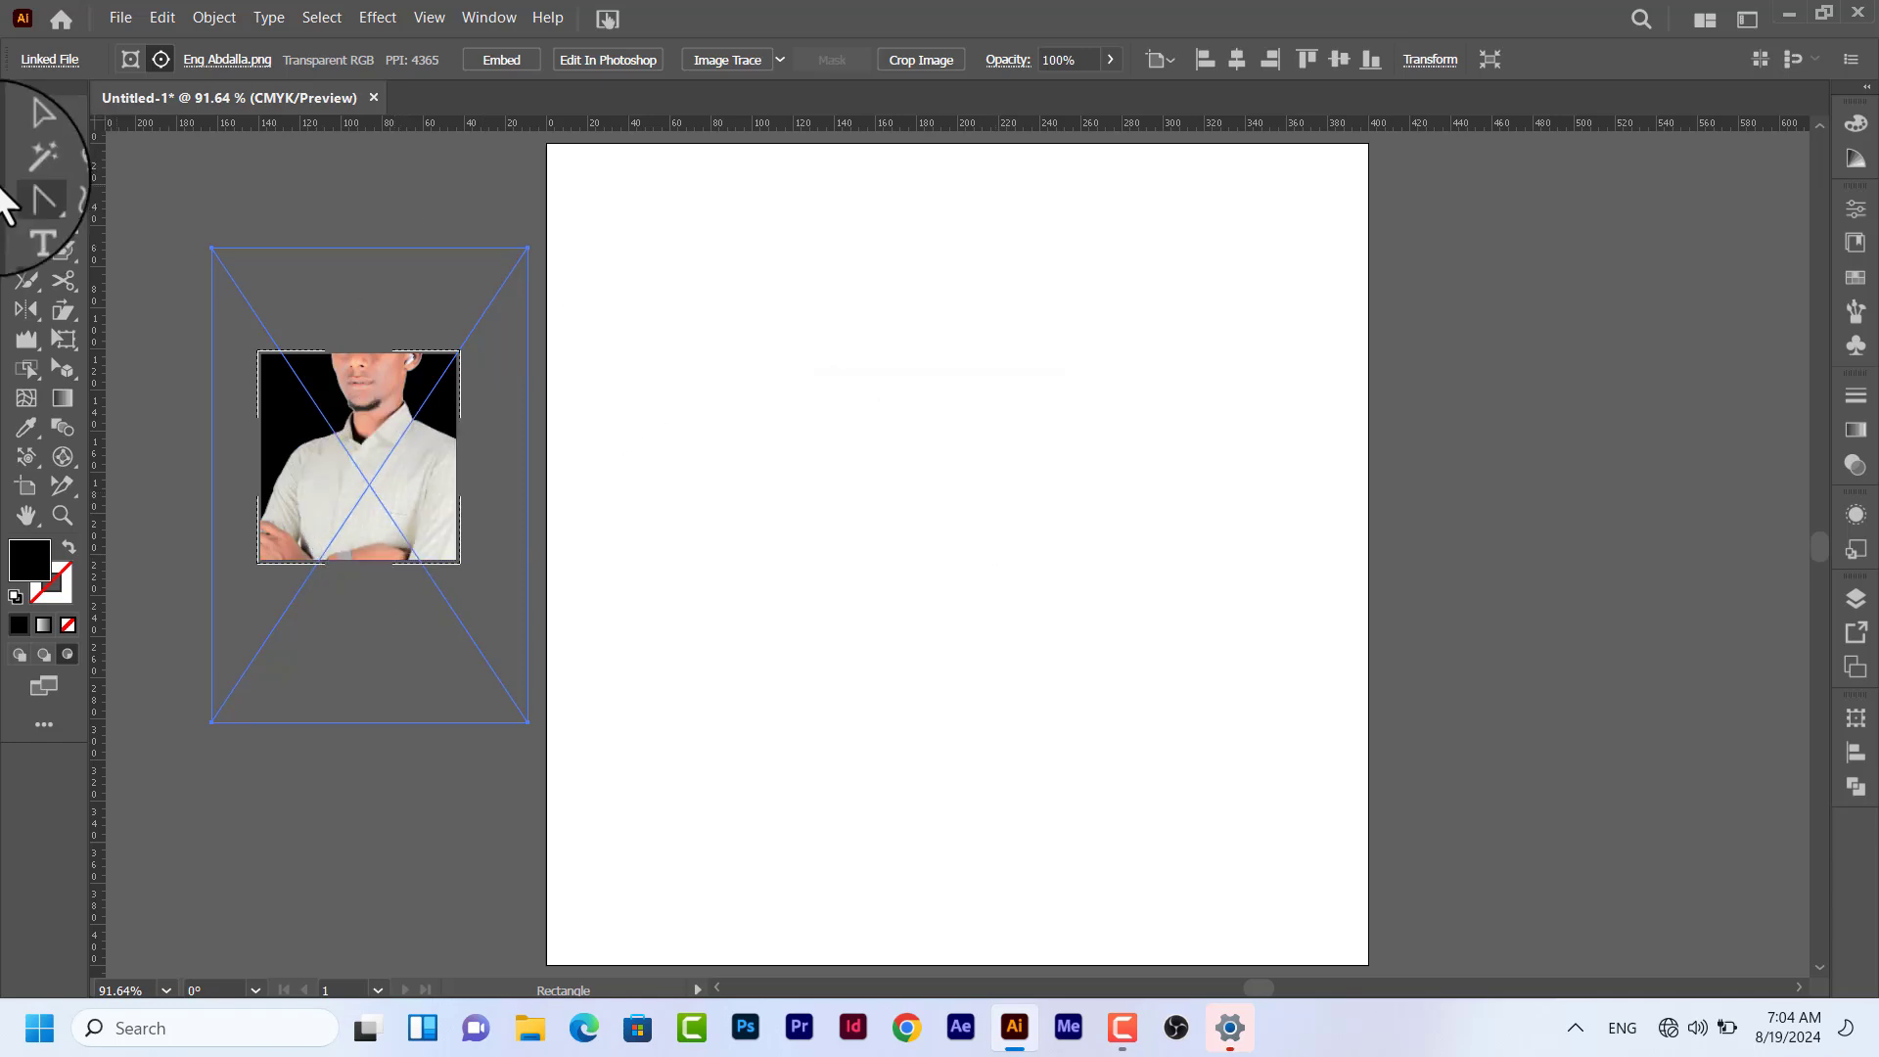
{"action": "left_click", "coordinate": [15, 125]}
{"action": "left_click_drag", "start_coordinate": [398, 453], "coordinate": [361, 548]}
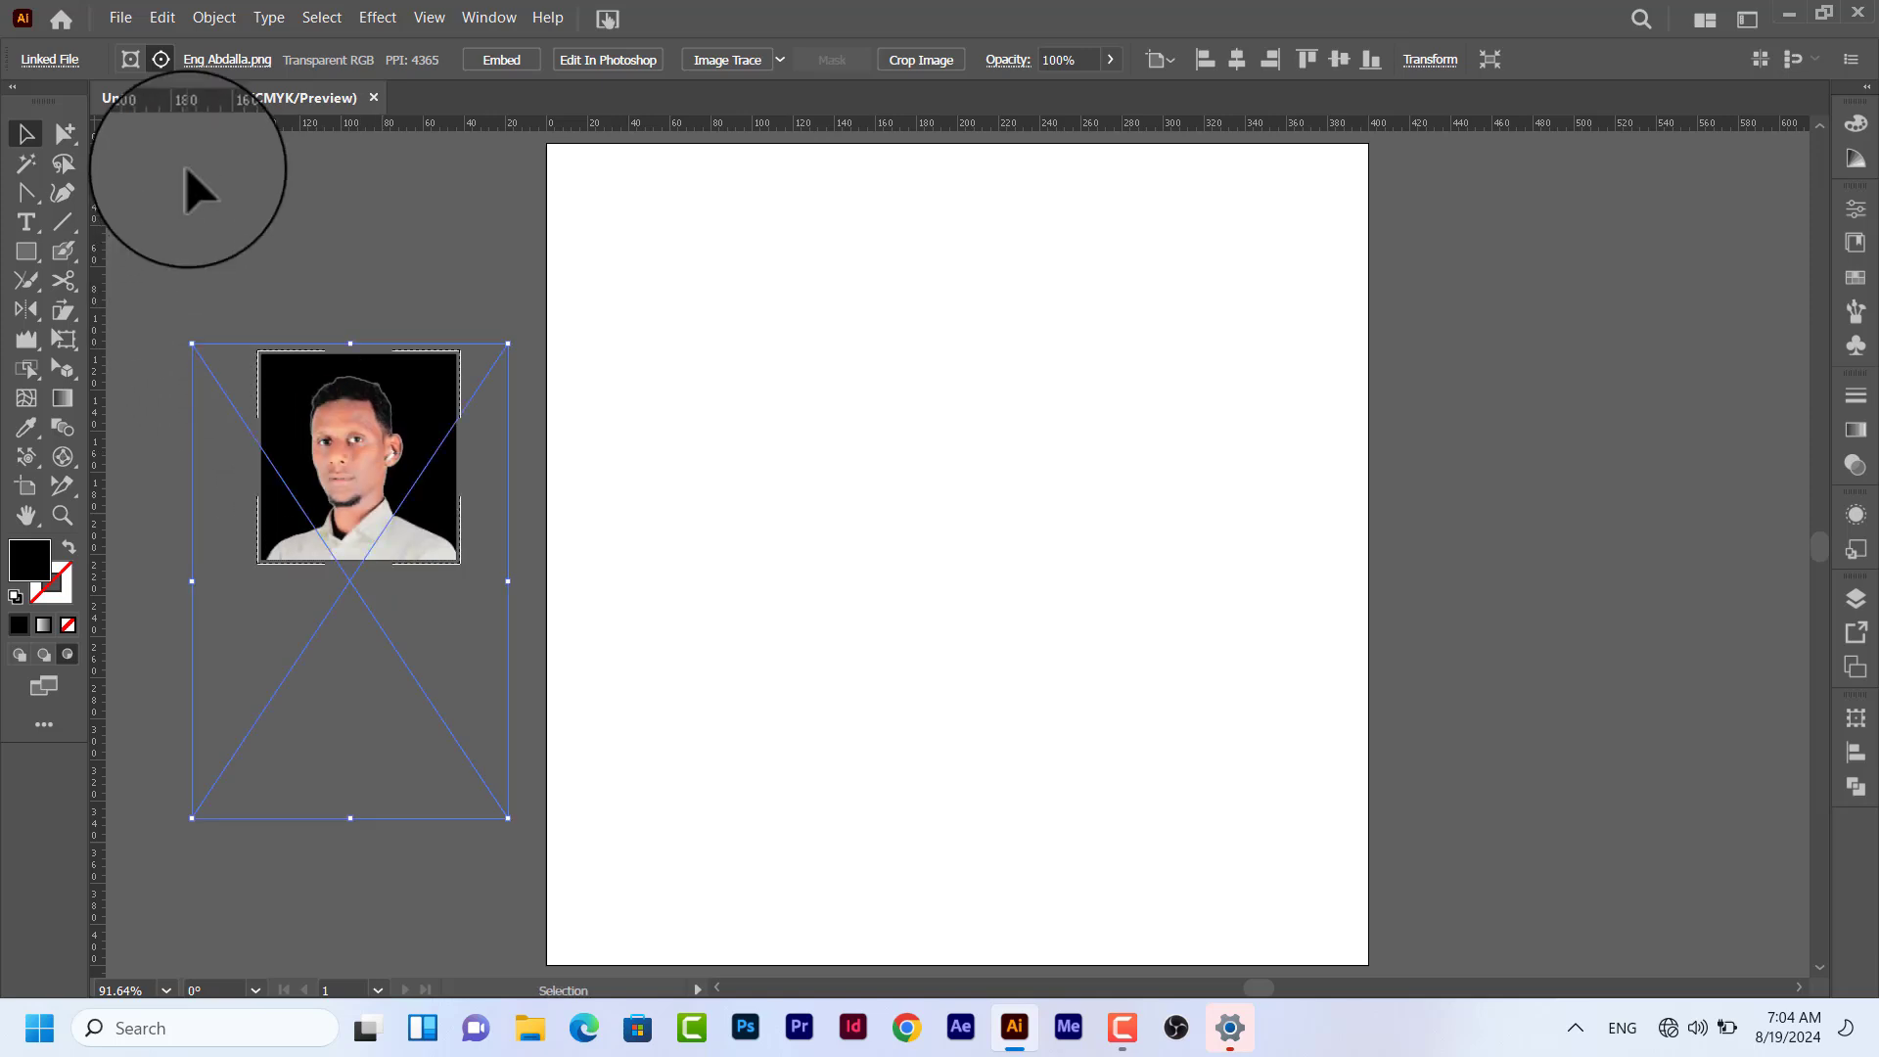
{"action": "left_click", "coordinate": [195, 272]}
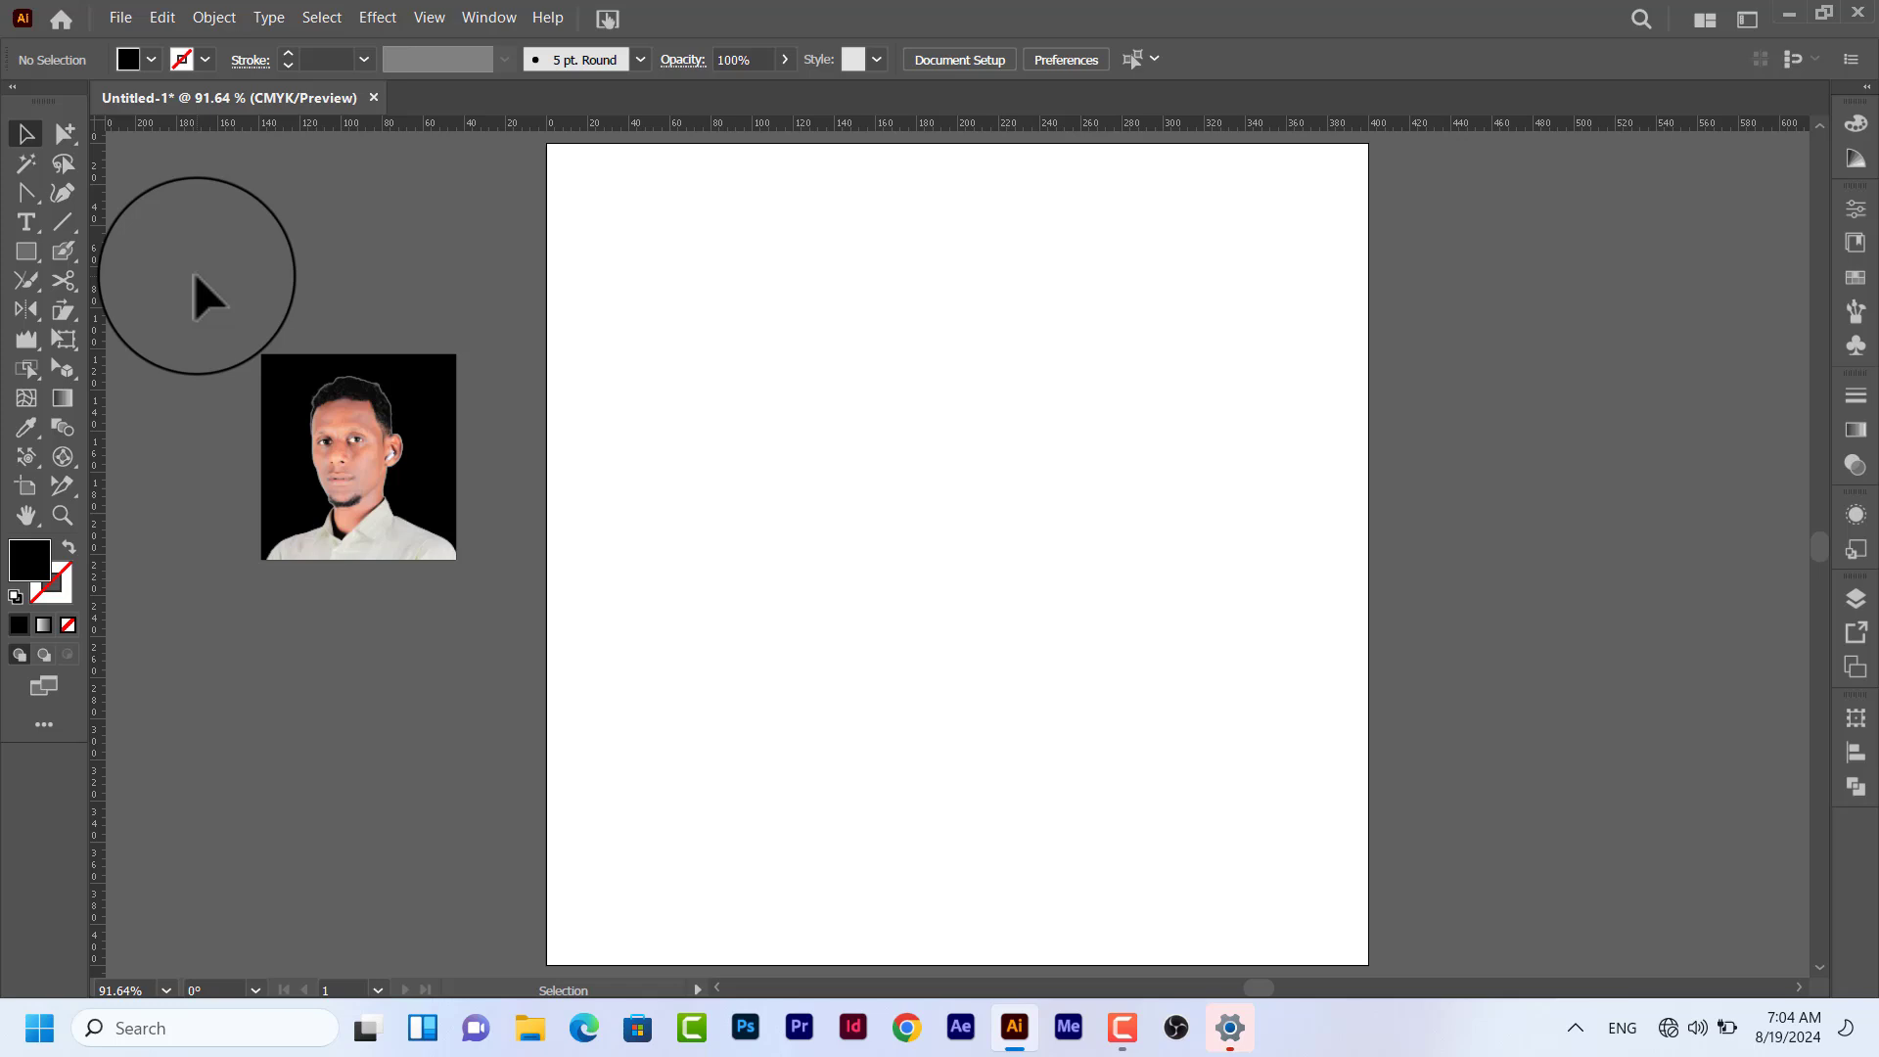
Delete the black rectangle with its clipped photo and display the artboard in Presentation Mode.
{"action": "left_click_drag", "start_coordinate": [196, 273], "coordinate": [356, 455]}
{"action": "key", "text": "Delete"}
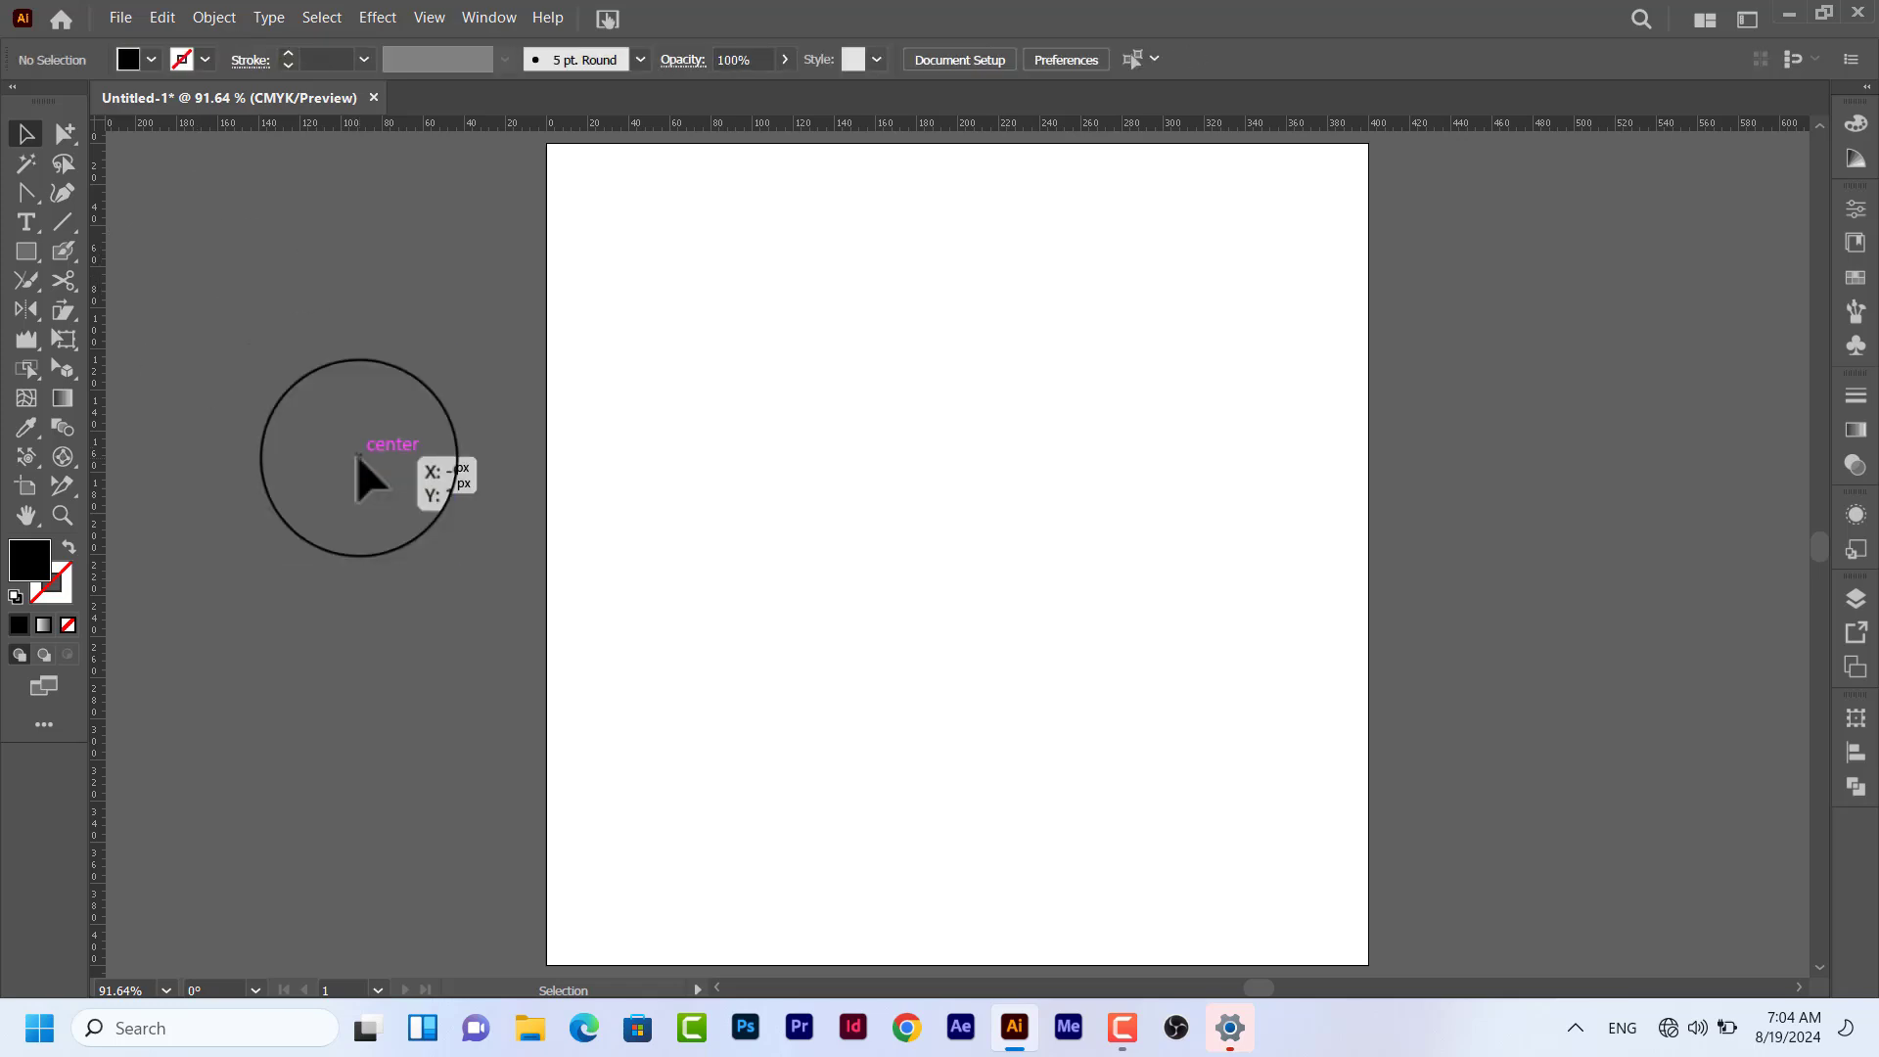
{"action": "left_click", "coordinate": [32, 691]}
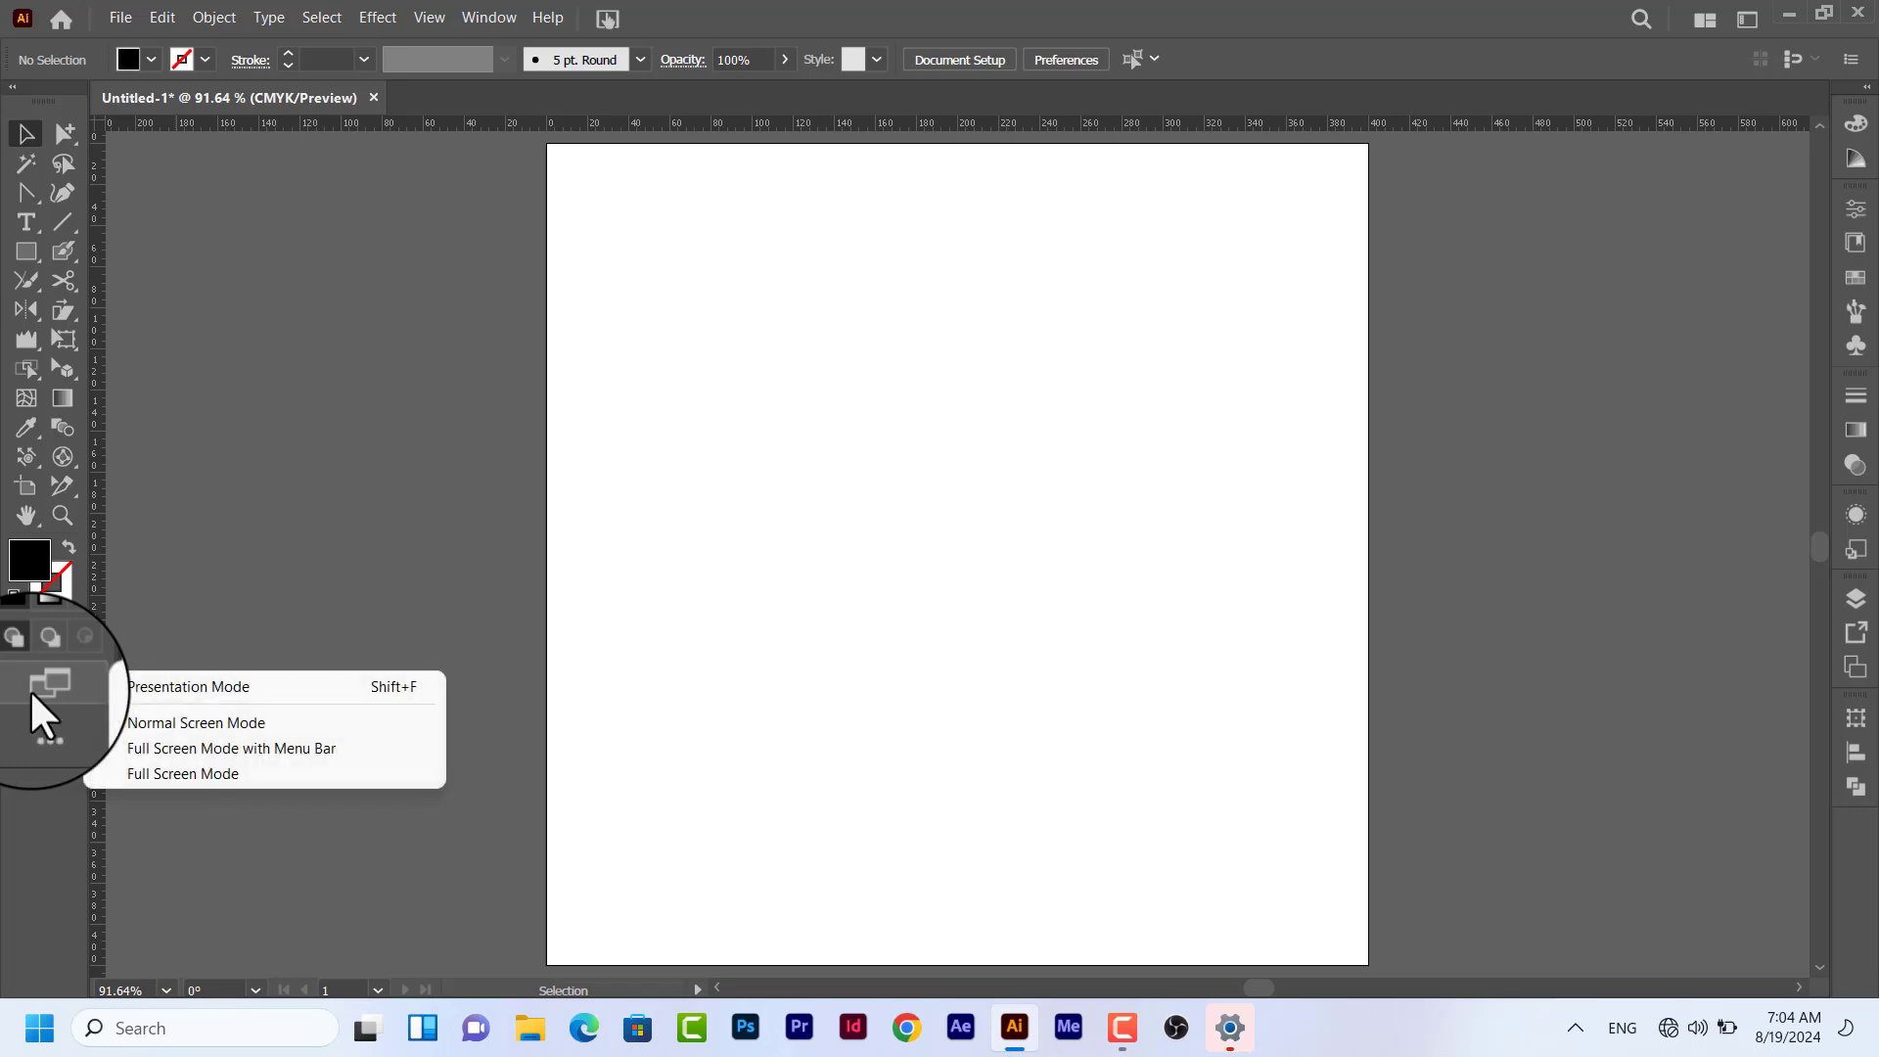
{"action": "left_click", "coordinate": [190, 689]}
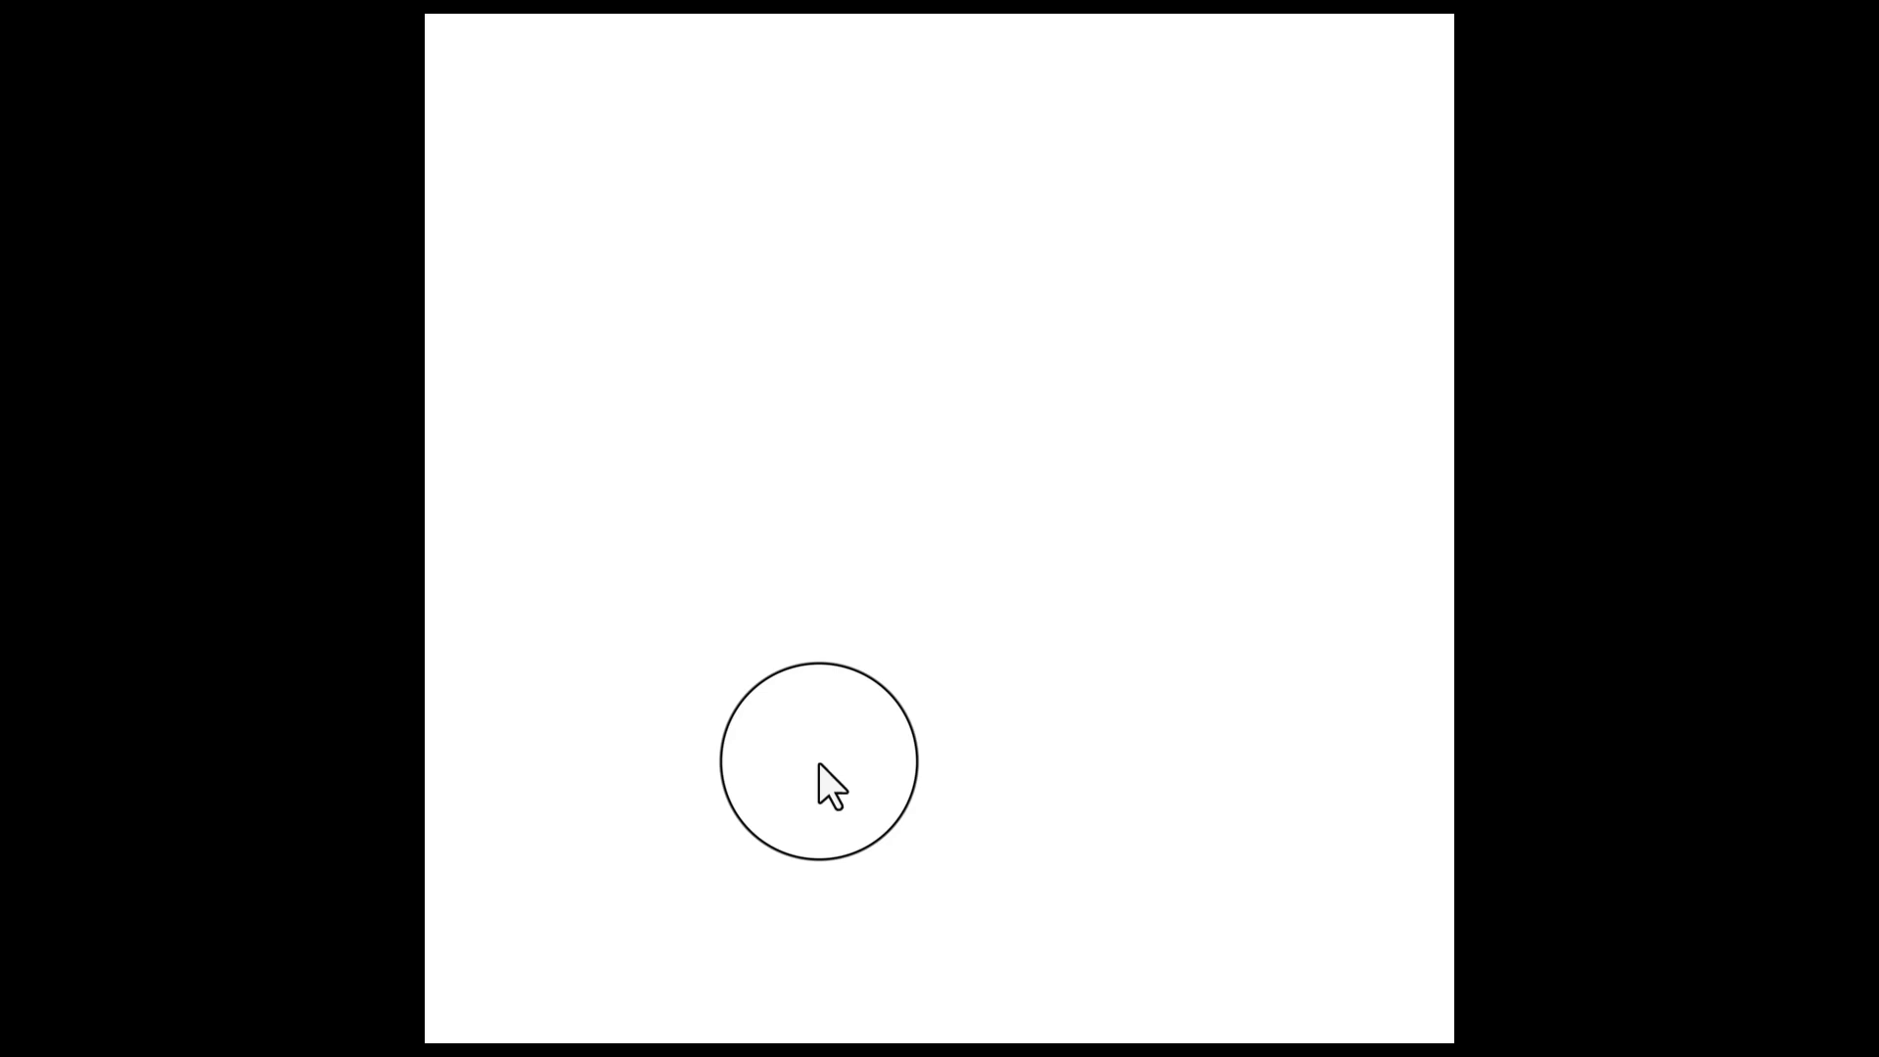
Close the Untitled-1 document without saving its changes, and close the Windows Settings window.
{"action": "key", "text": "ctrl+w"}
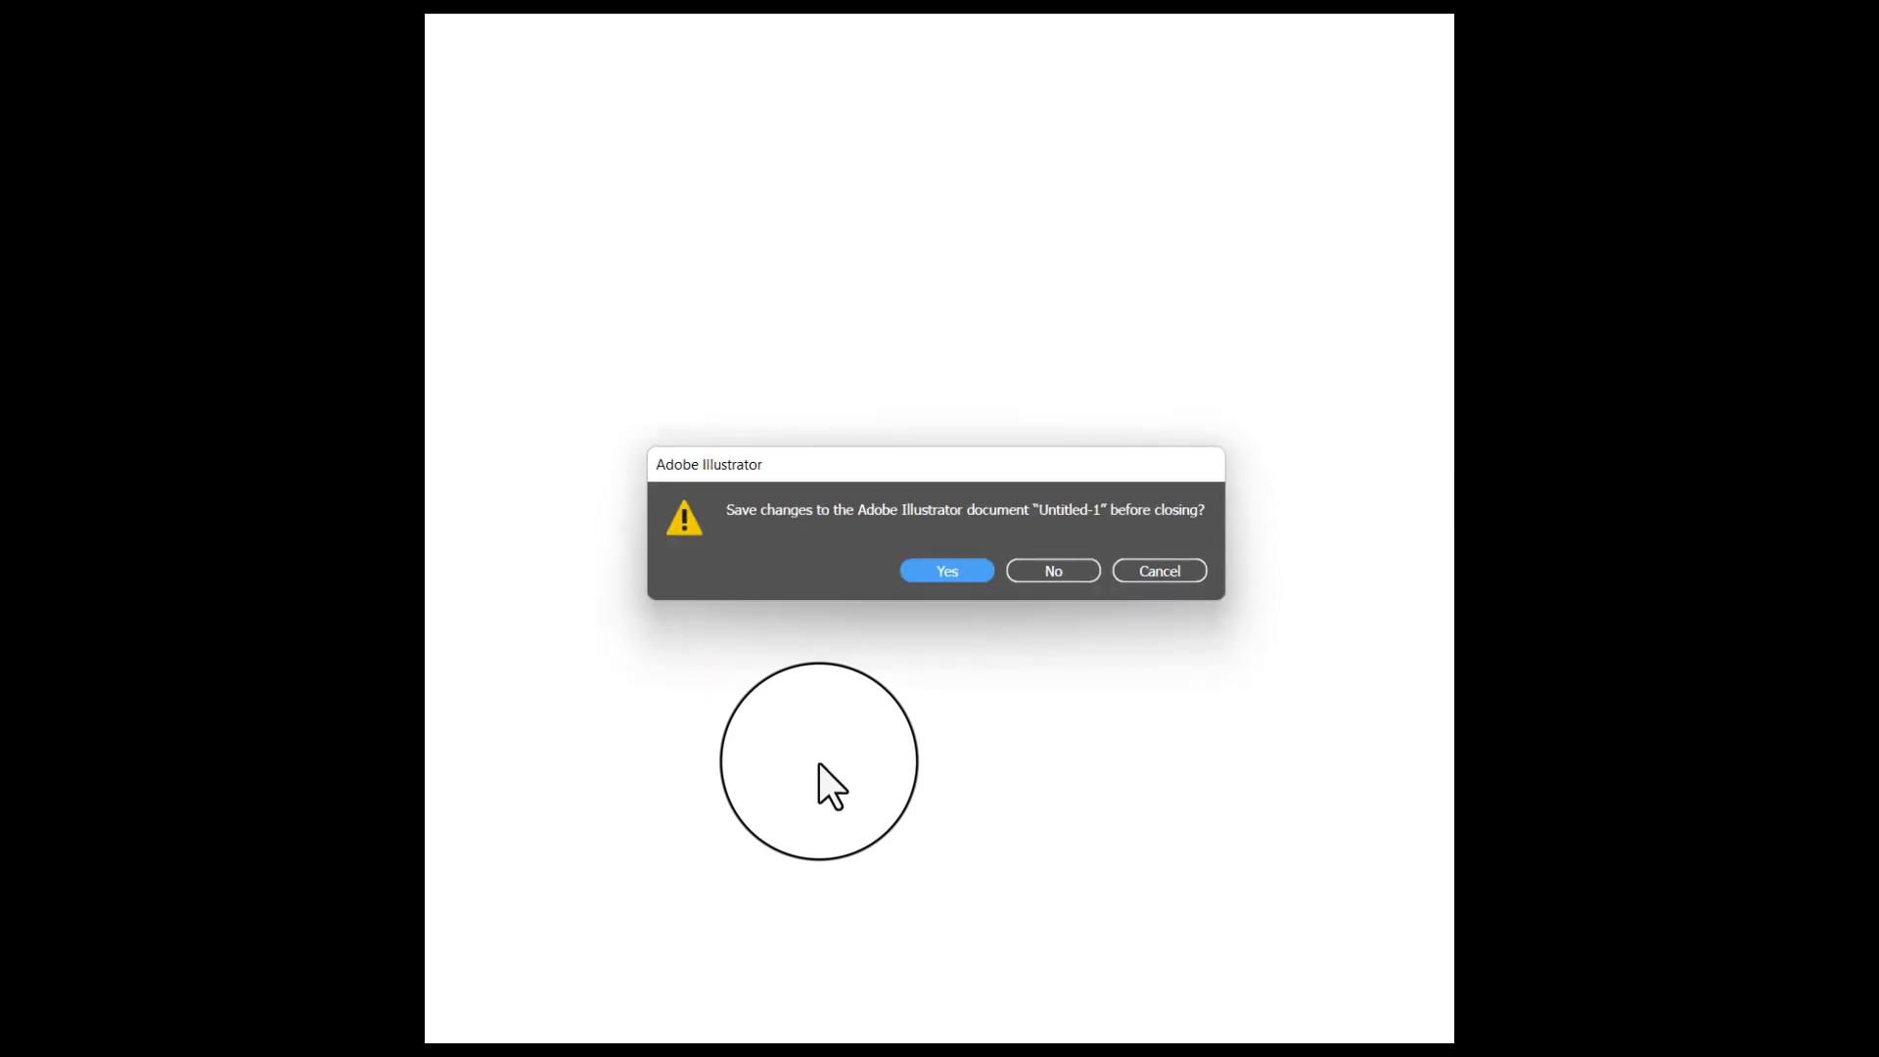
{"action": "left_click", "coordinate": [1054, 573]}
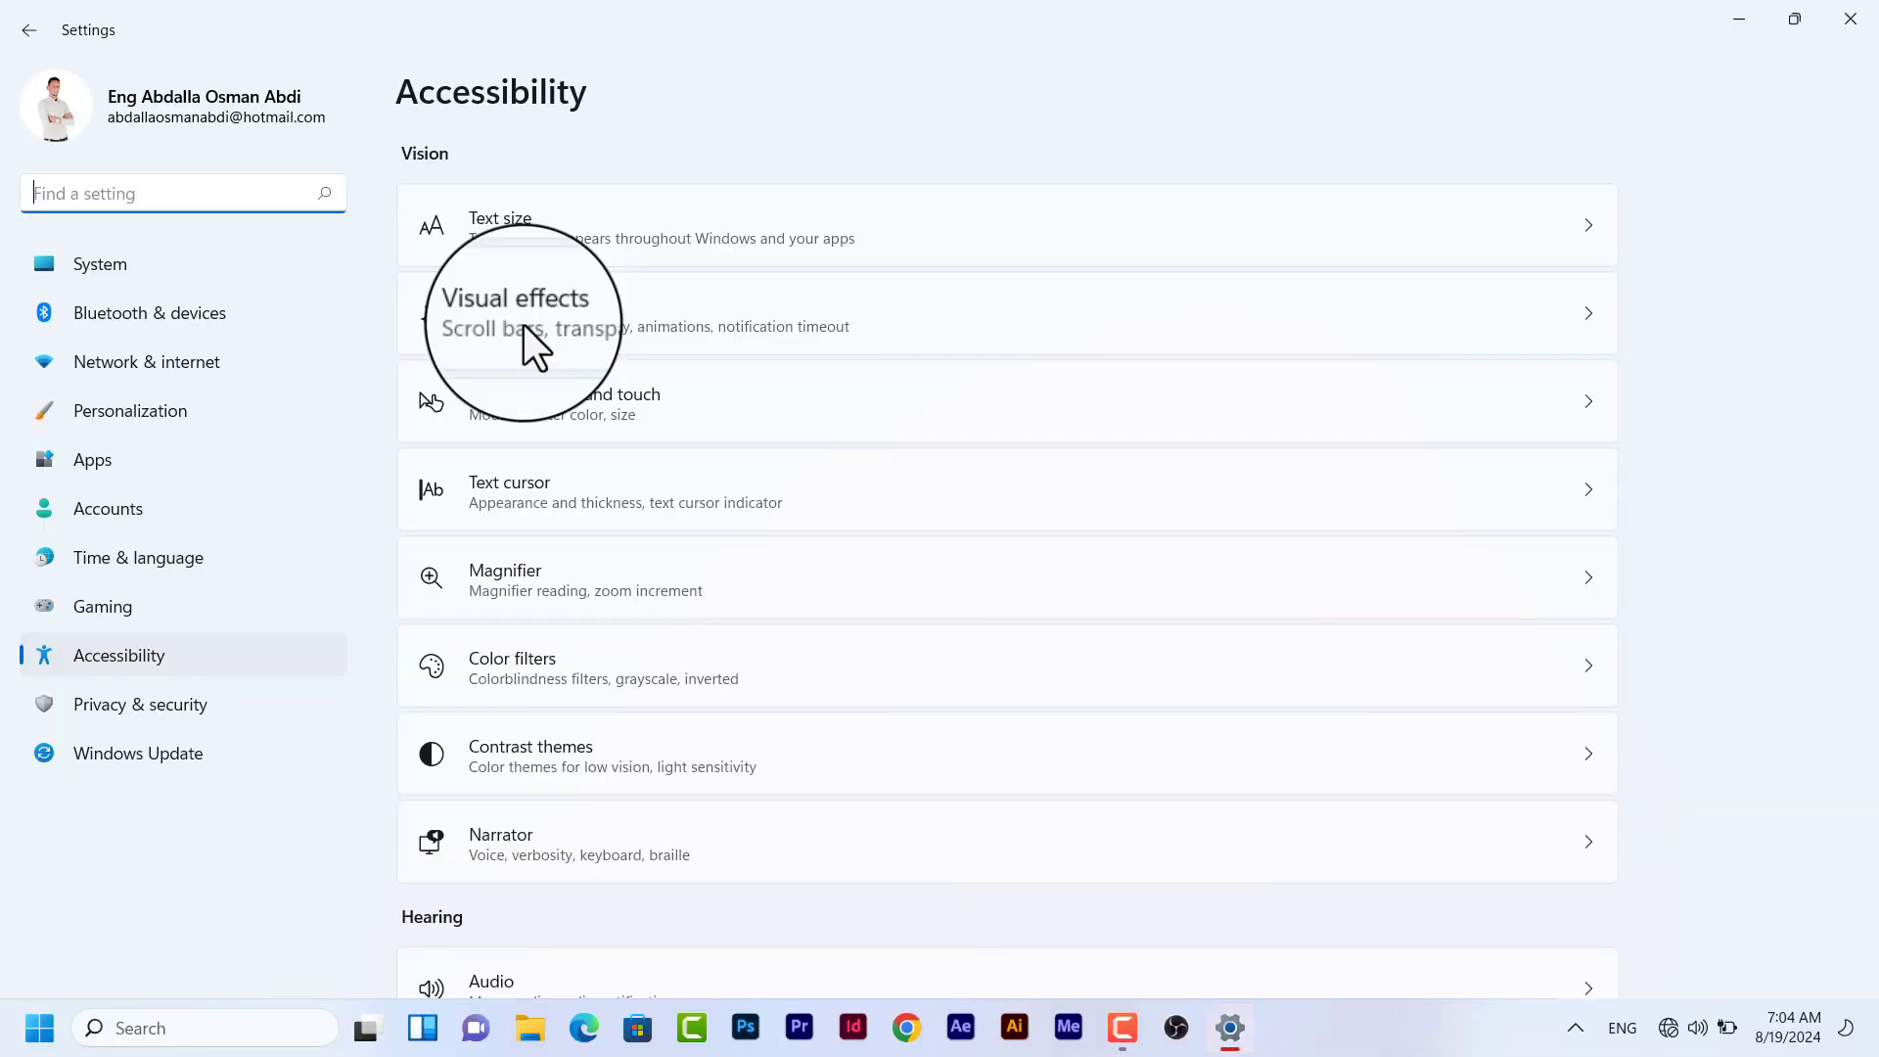
{"action": "left_click", "coordinate": [1849, 18]}
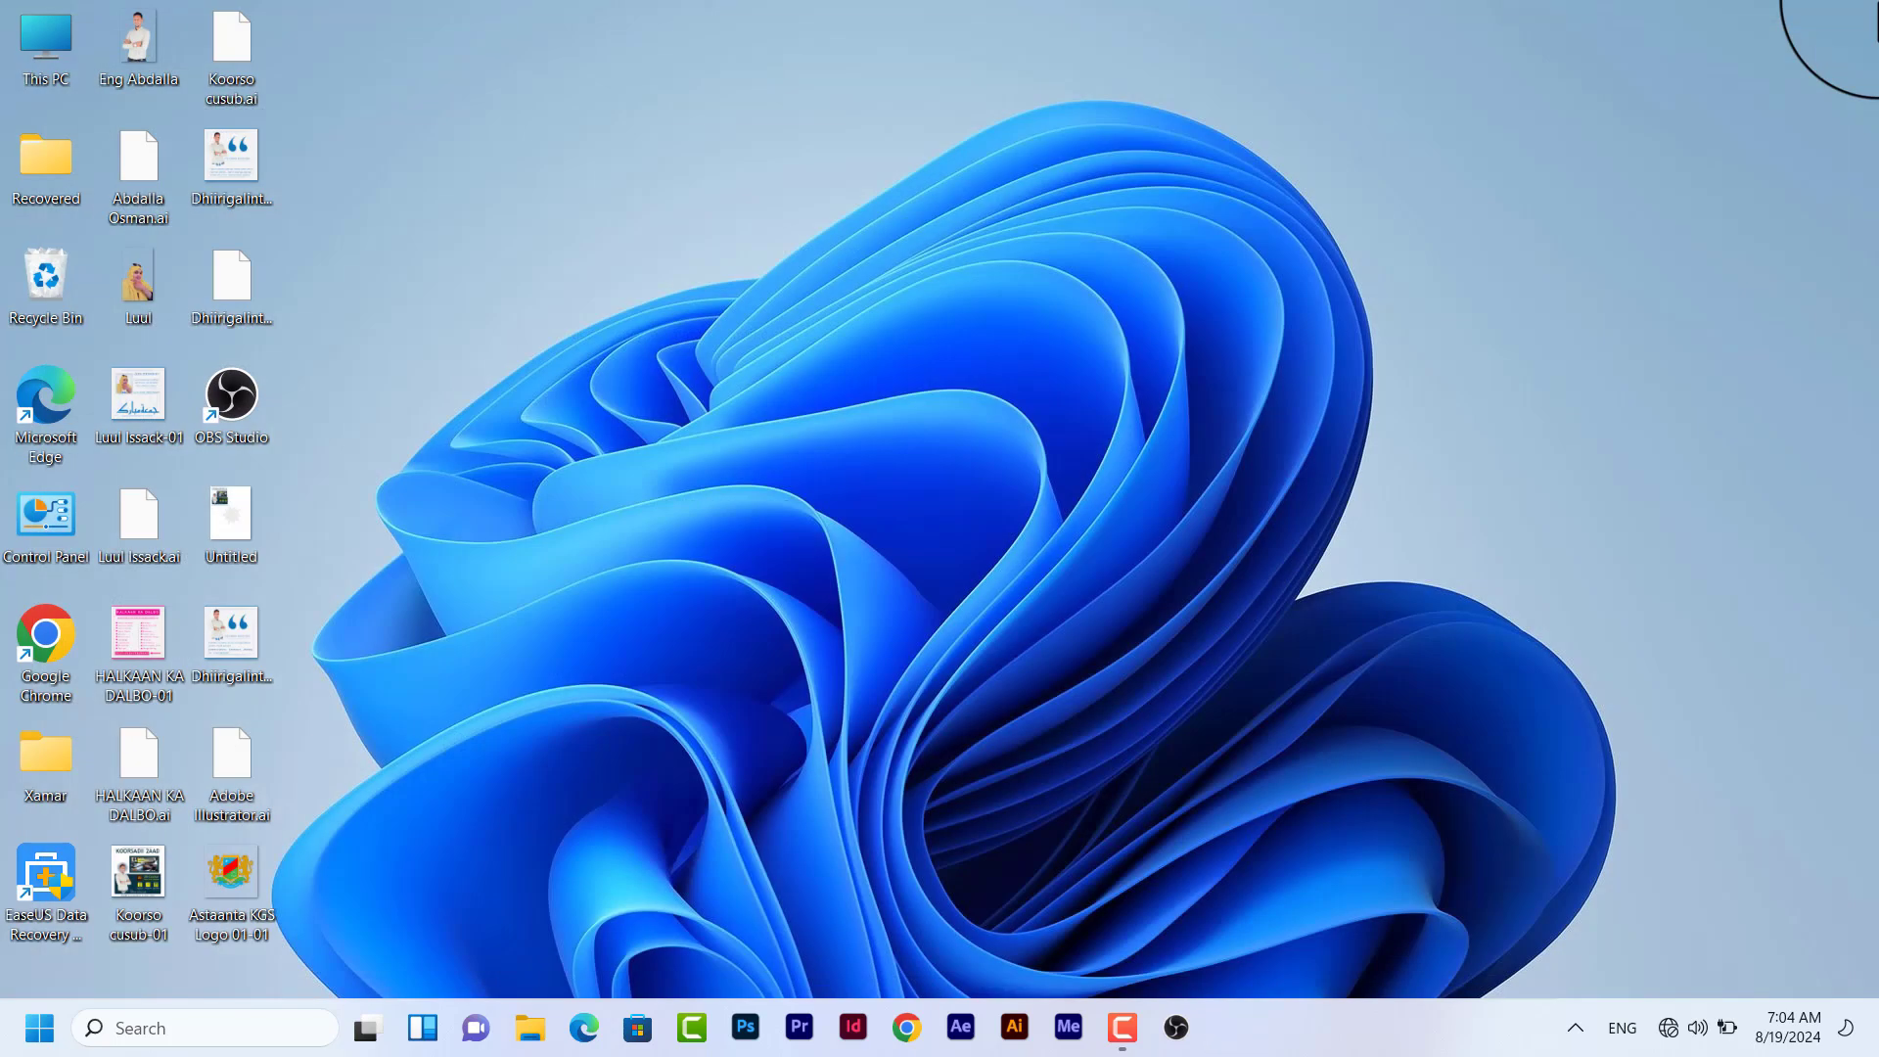
{"action": "left_click", "coordinate": [1121, 1044]}
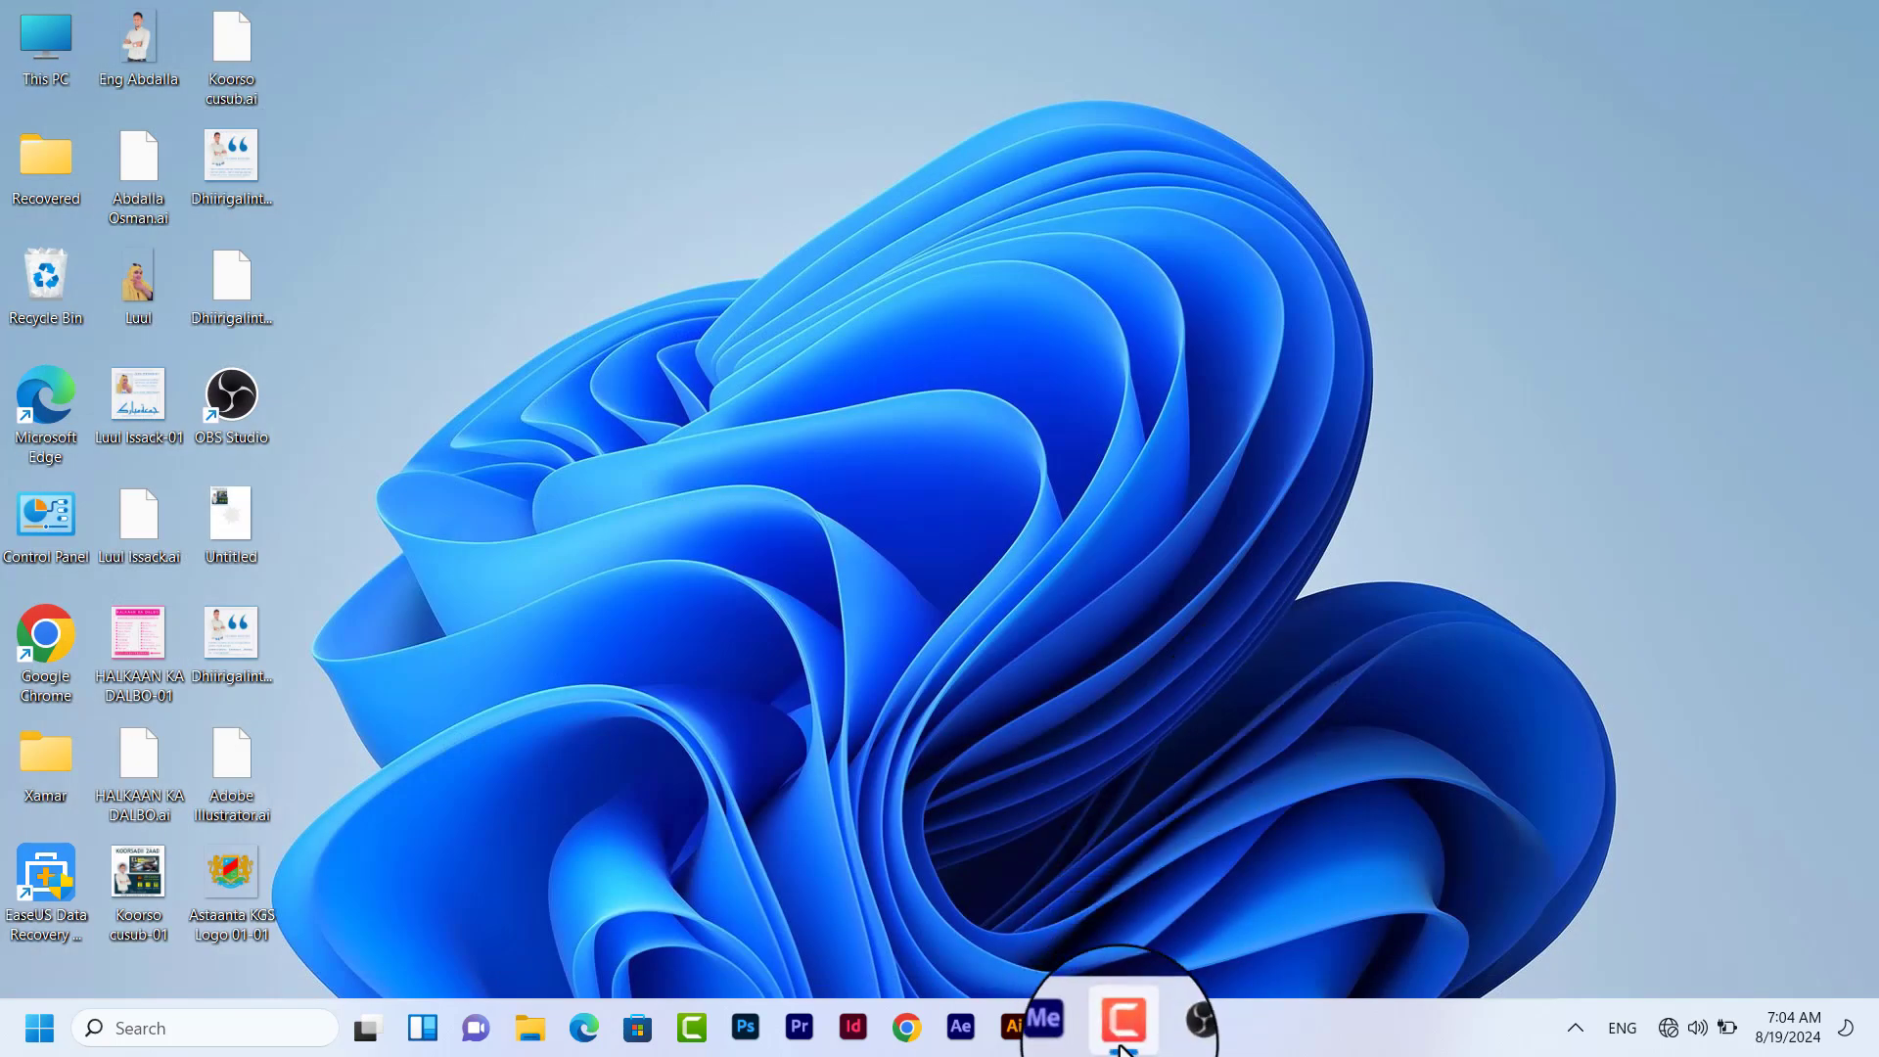